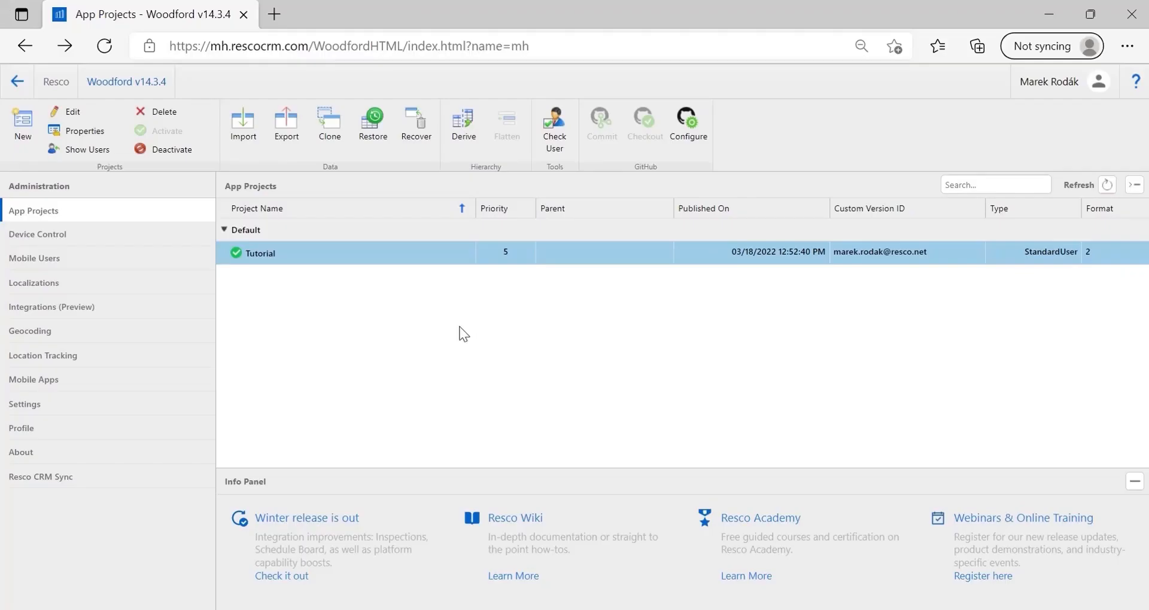
Open the Tutorial project and show the Account entity's list of views, forms and charts
double_click(401, 263)
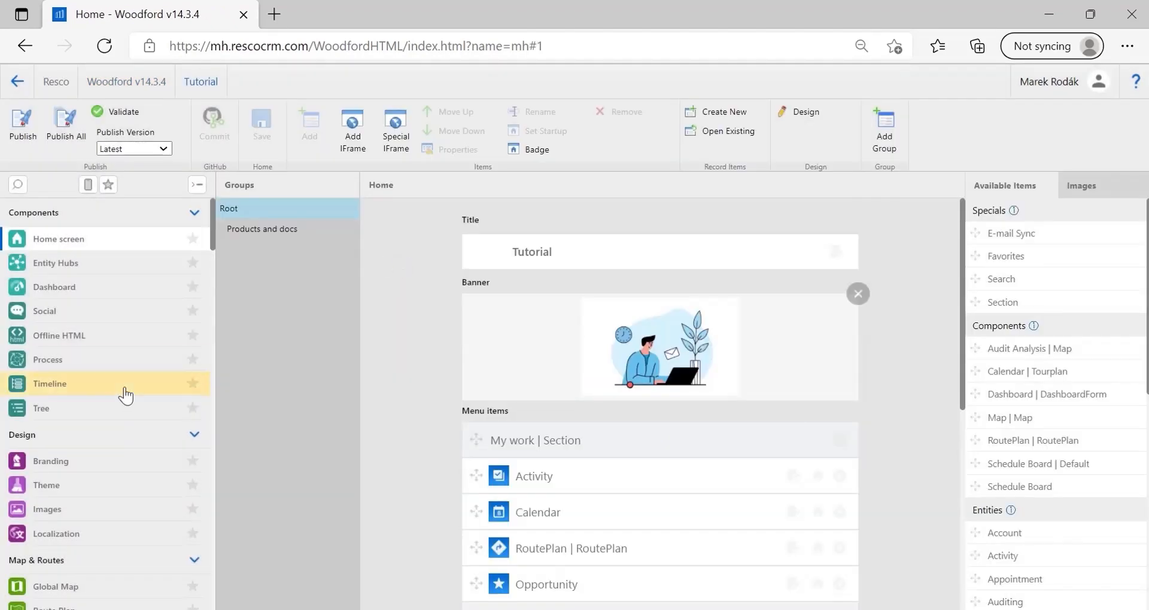
scroll(125, 388, down, 9)
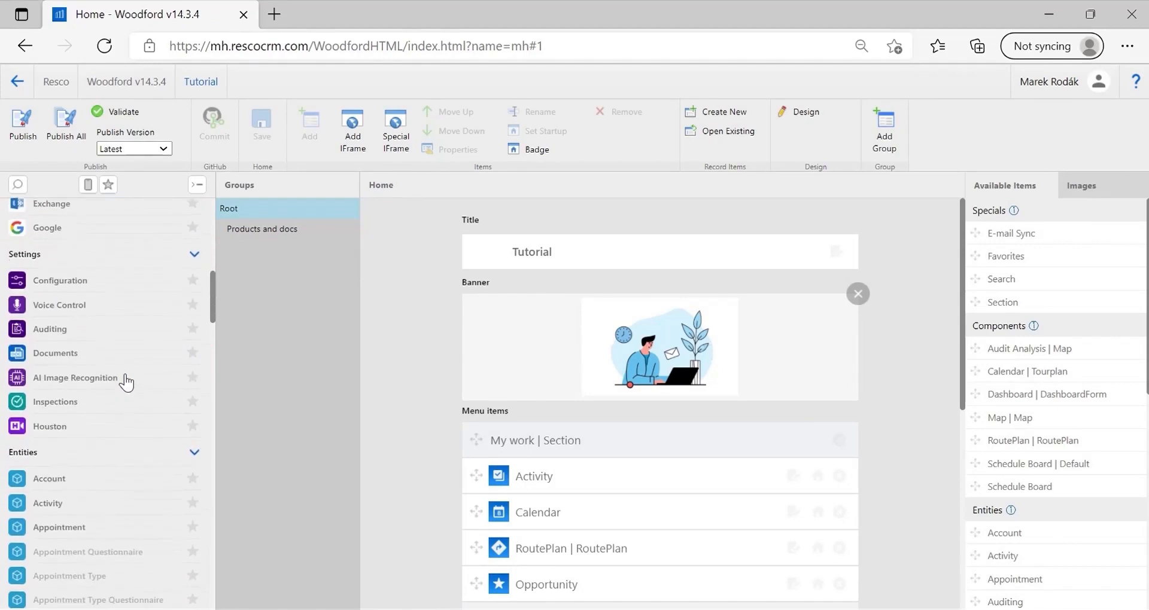
click(80, 484)
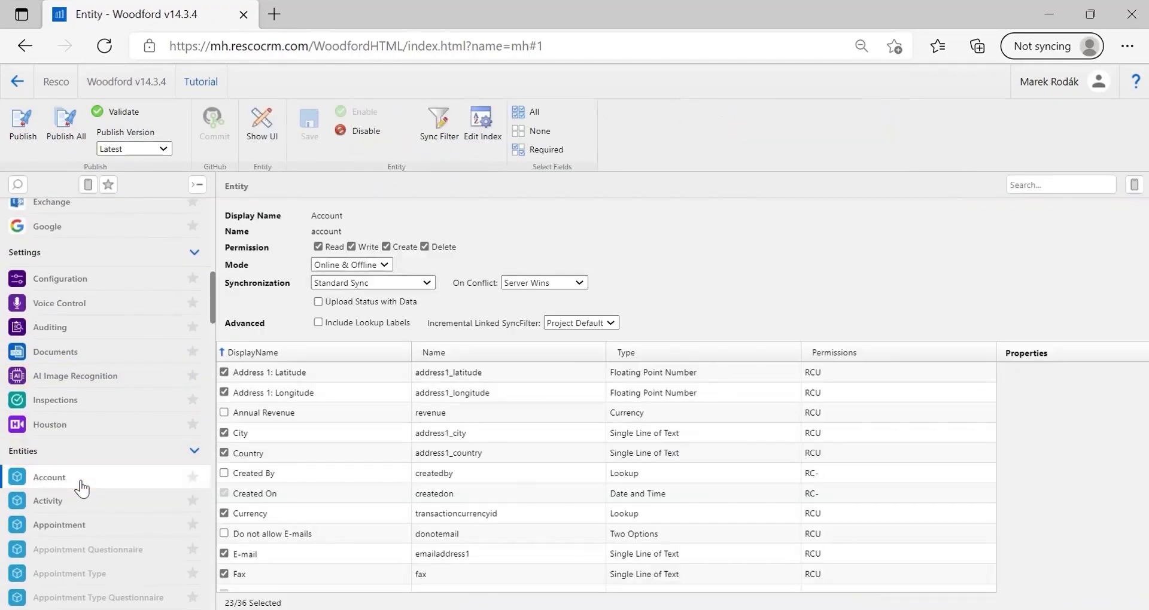
click(259, 127)
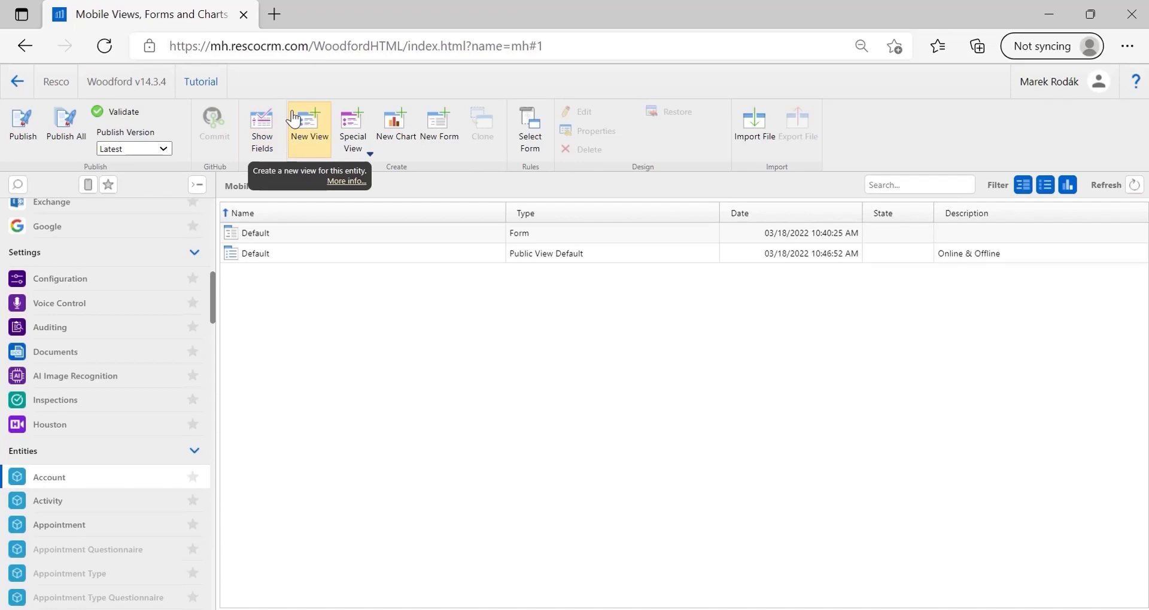
Create a new public list view named Grid for Account from the Primary + 2 Secondary template
click(294, 119)
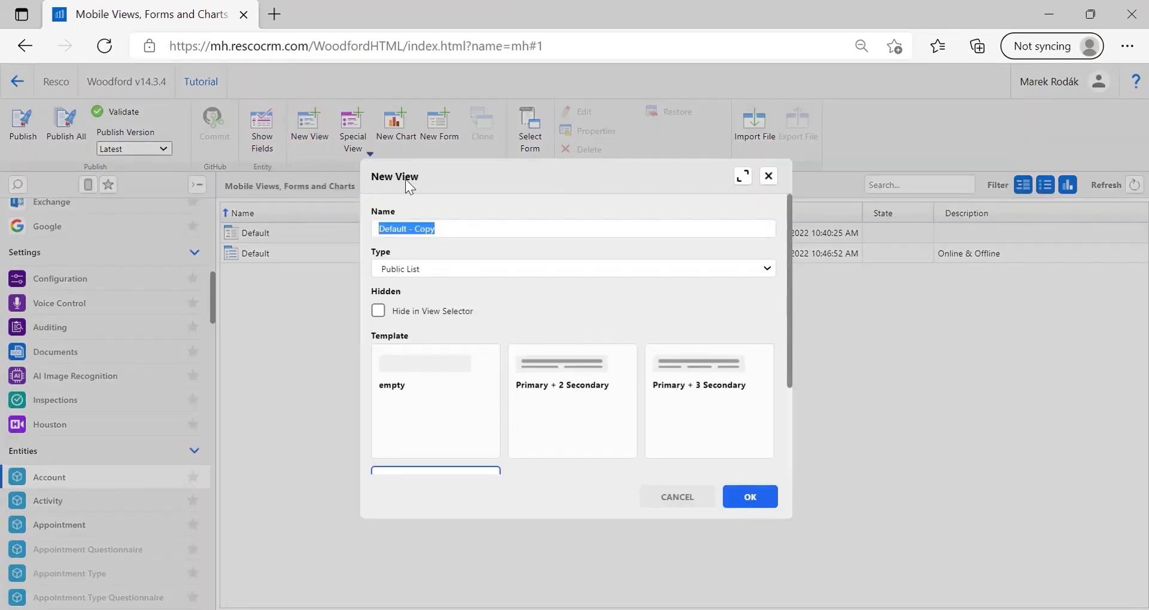
text(Grid)
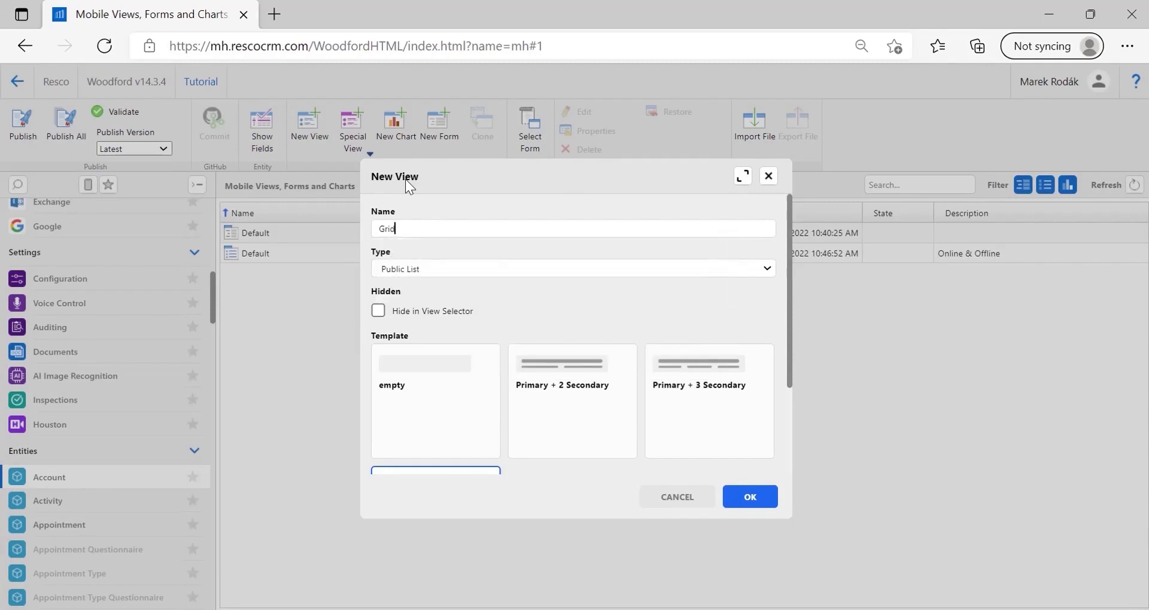
scroll(537, 315, down, 1)
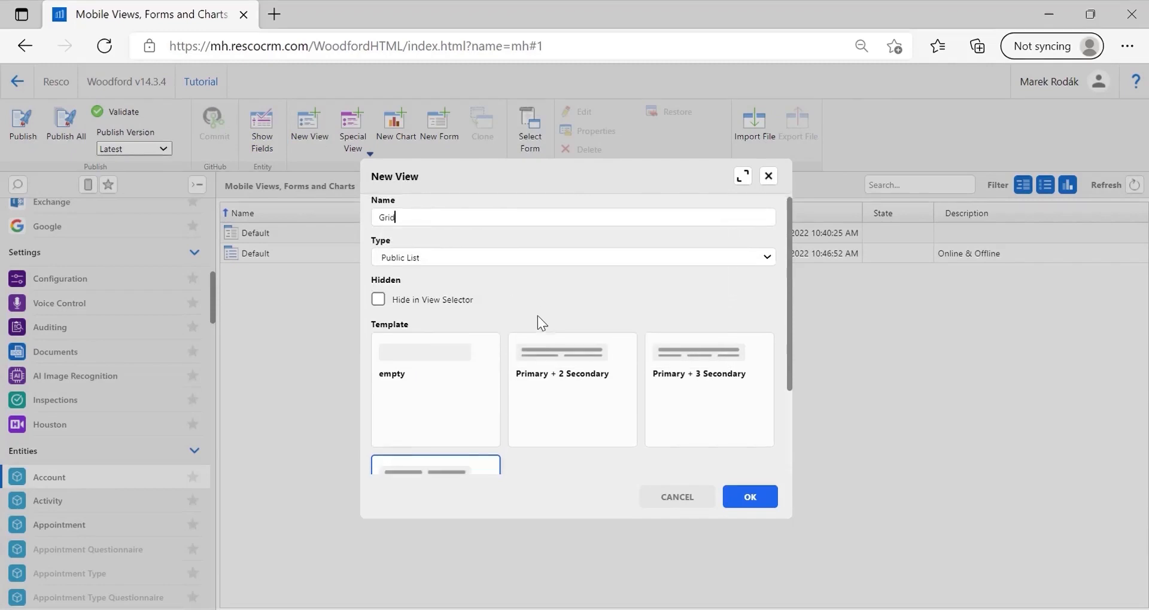
scroll(537, 315, down, 2)
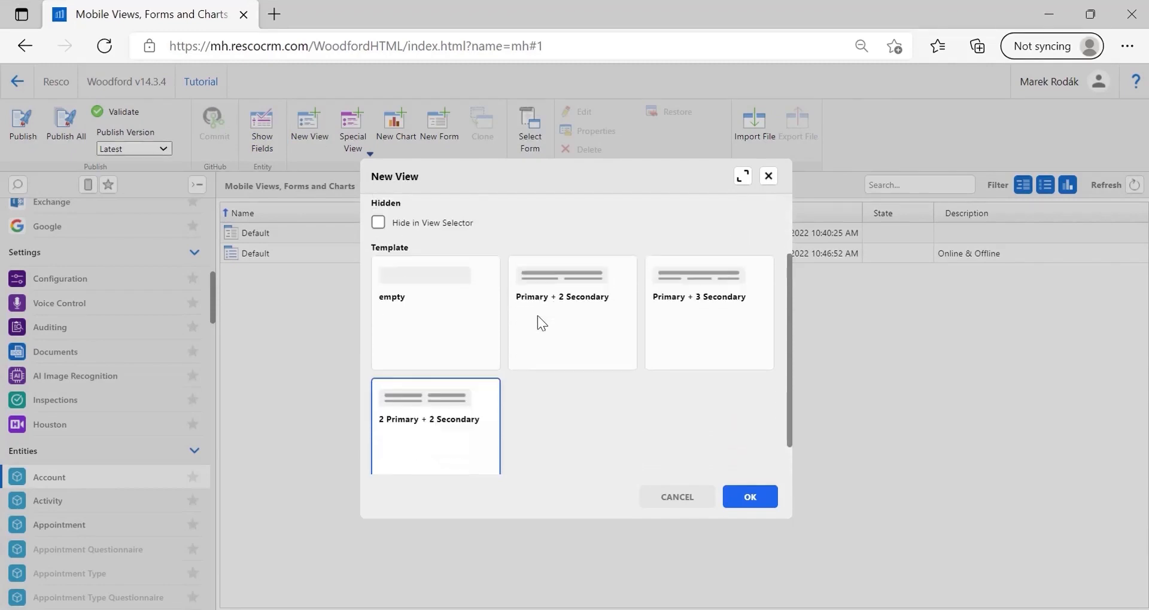
click(579, 321)
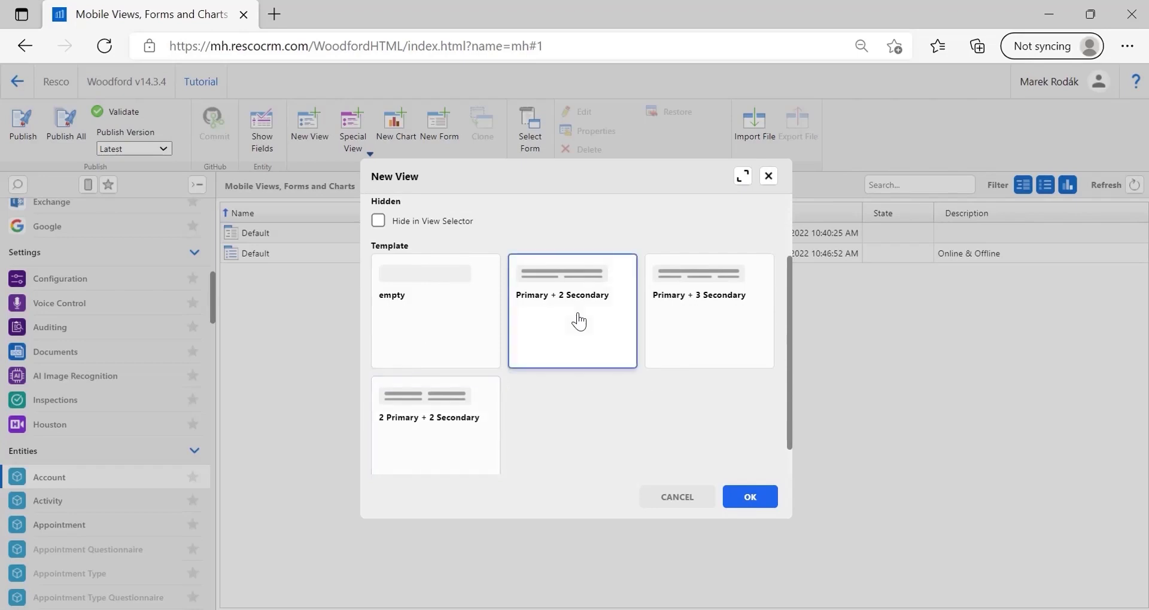
click(766, 501)
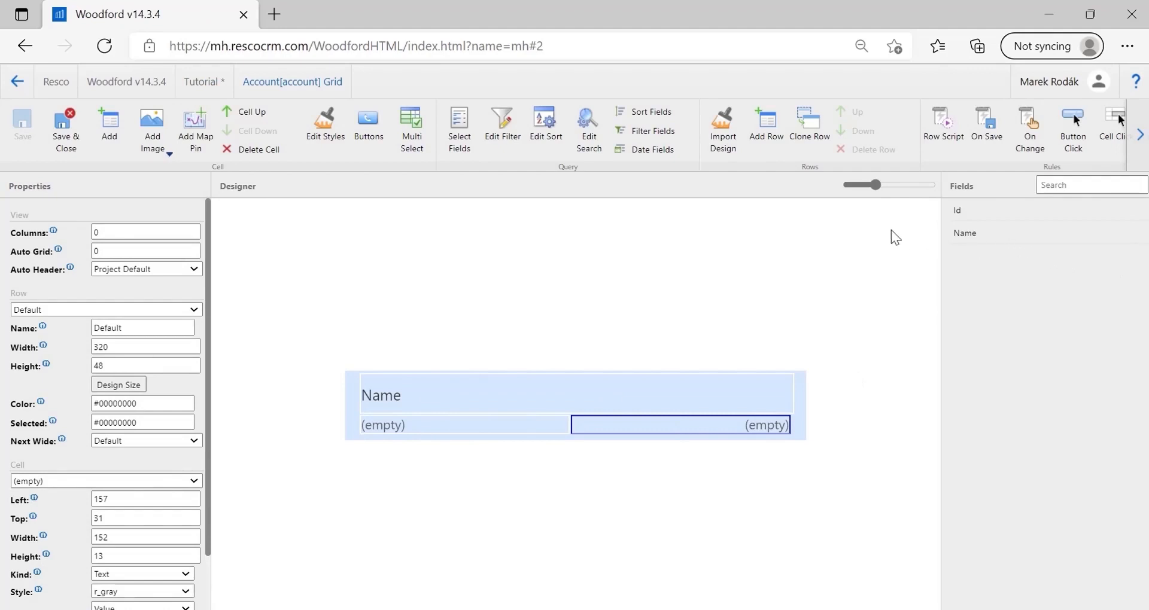
Add the City and Country fields to the Grid view's selected fields
click(460, 155)
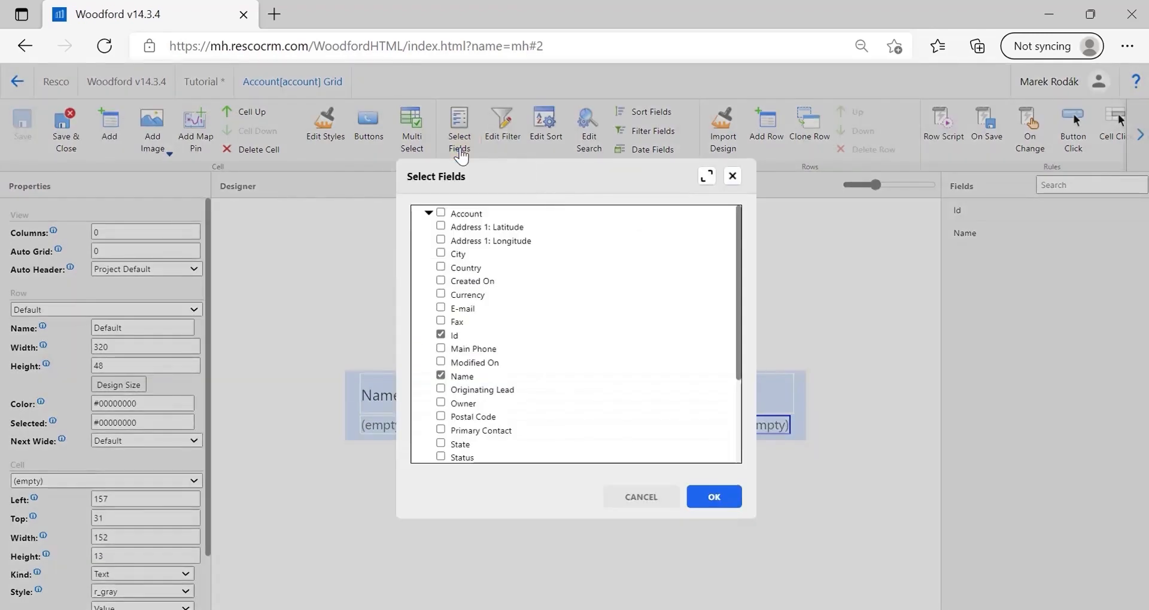
click(441, 254)
click(440, 267)
click(714, 497)
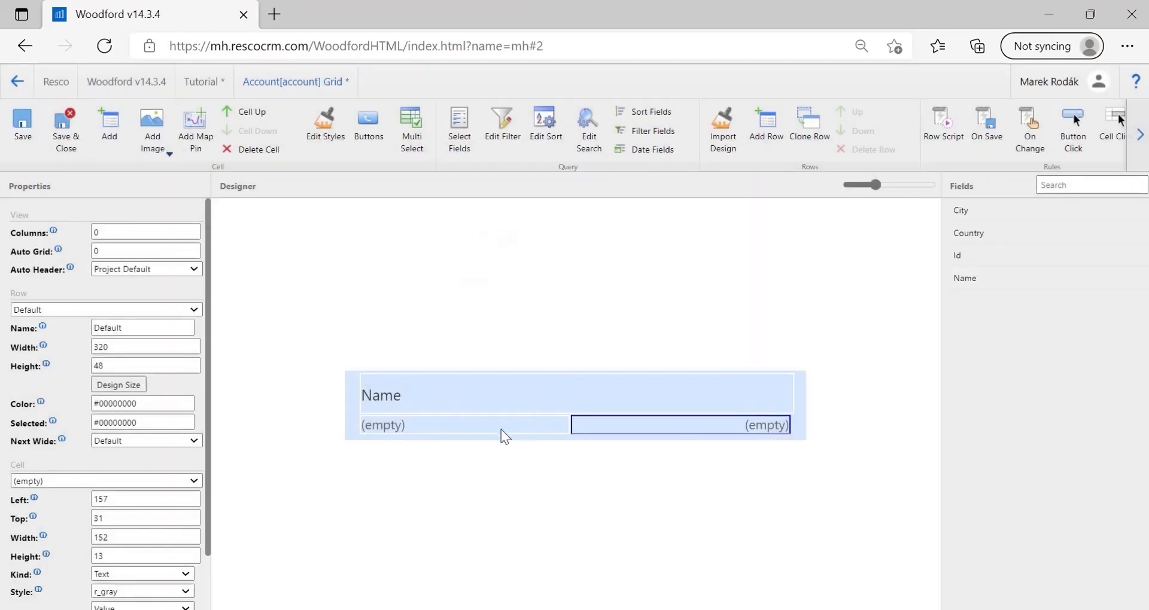
Assign City to the first empty secondary cell and Country to the second one beside it
click(493, 429)
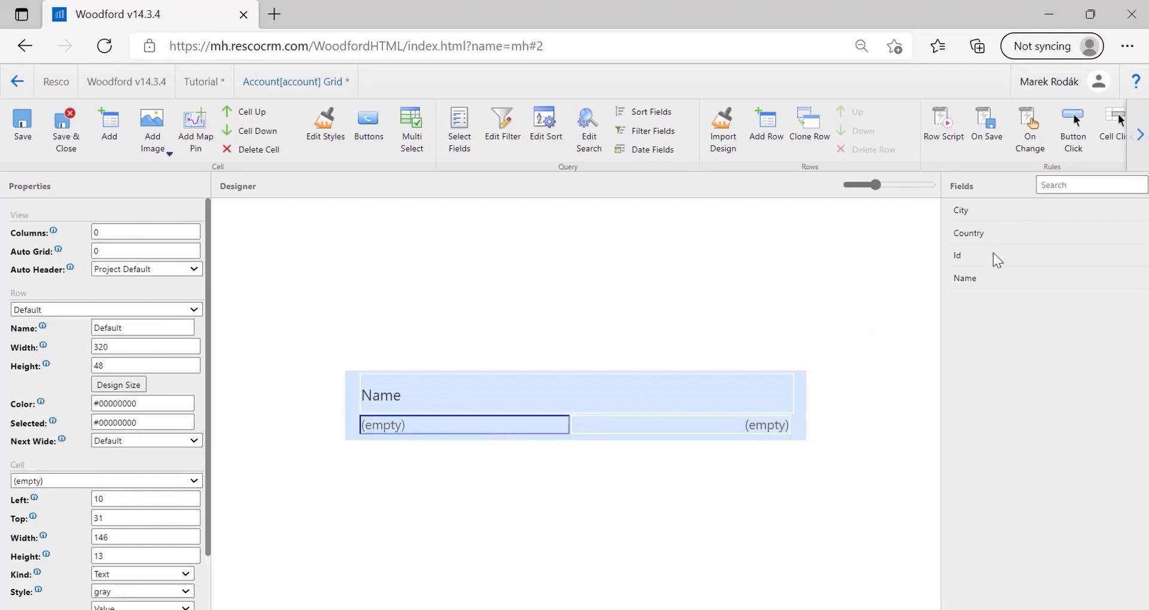
double_click(974, 207)
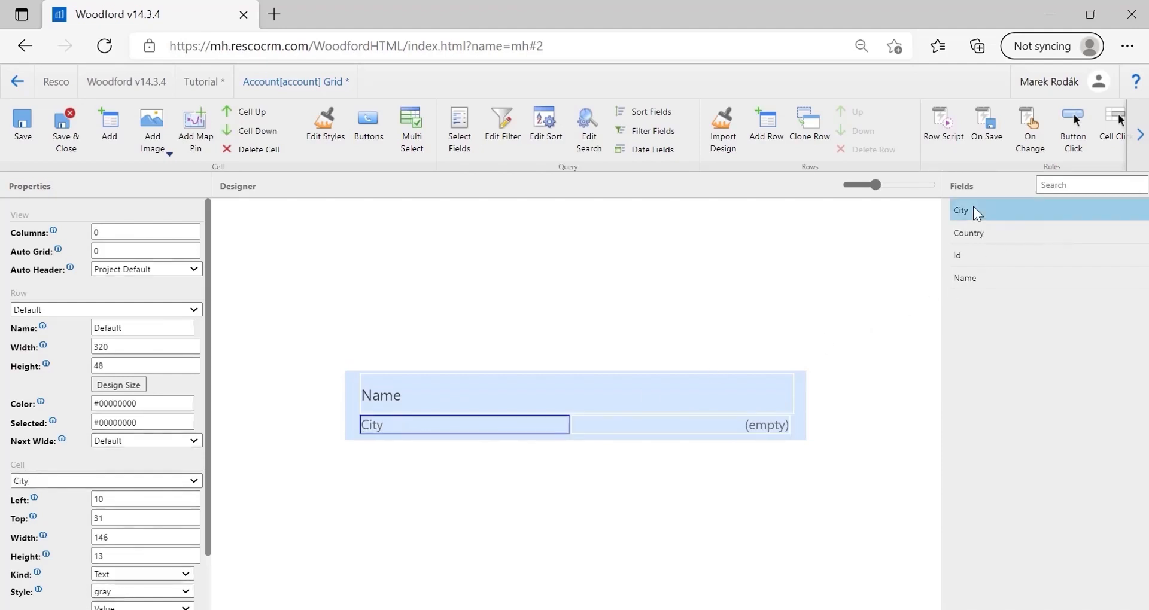
click(769, 421)
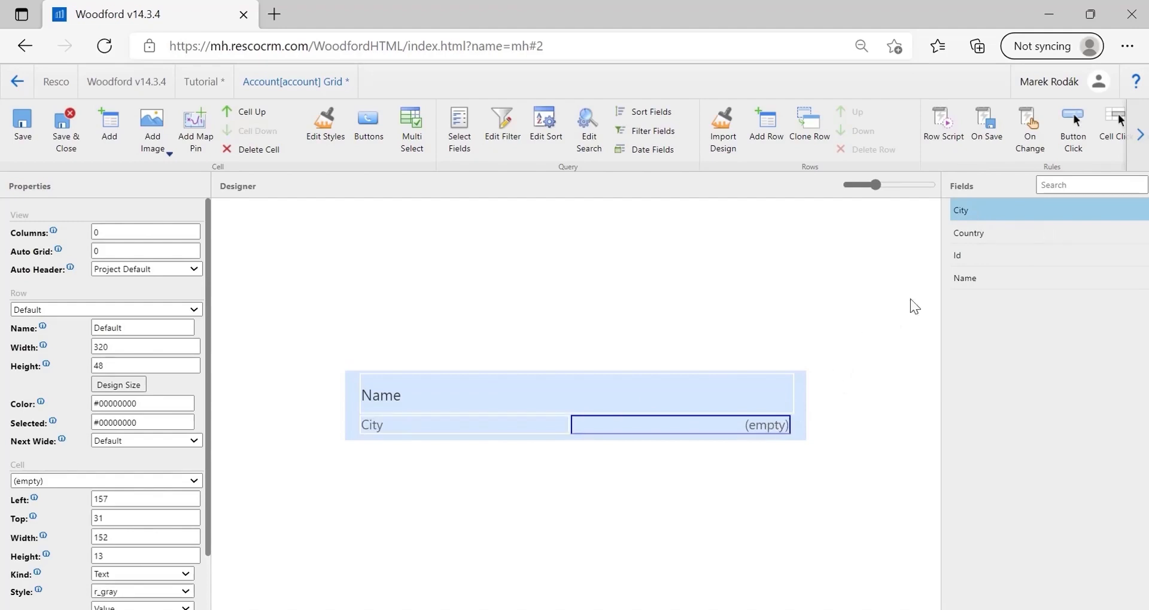
double_click(993, 232)
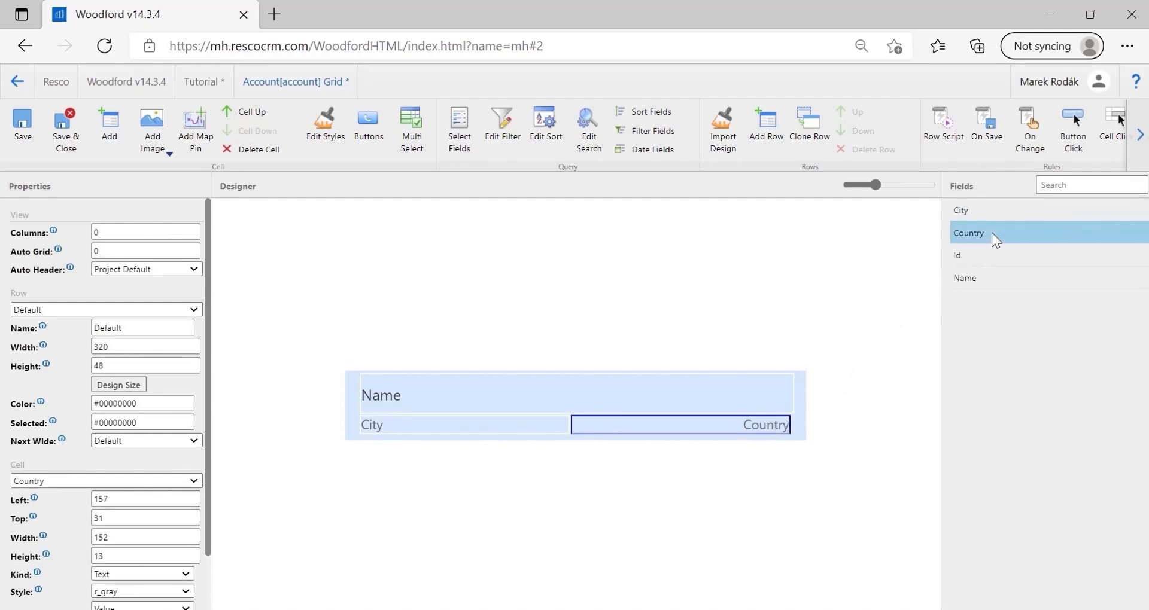
drag(1001, 211, 999, 241)
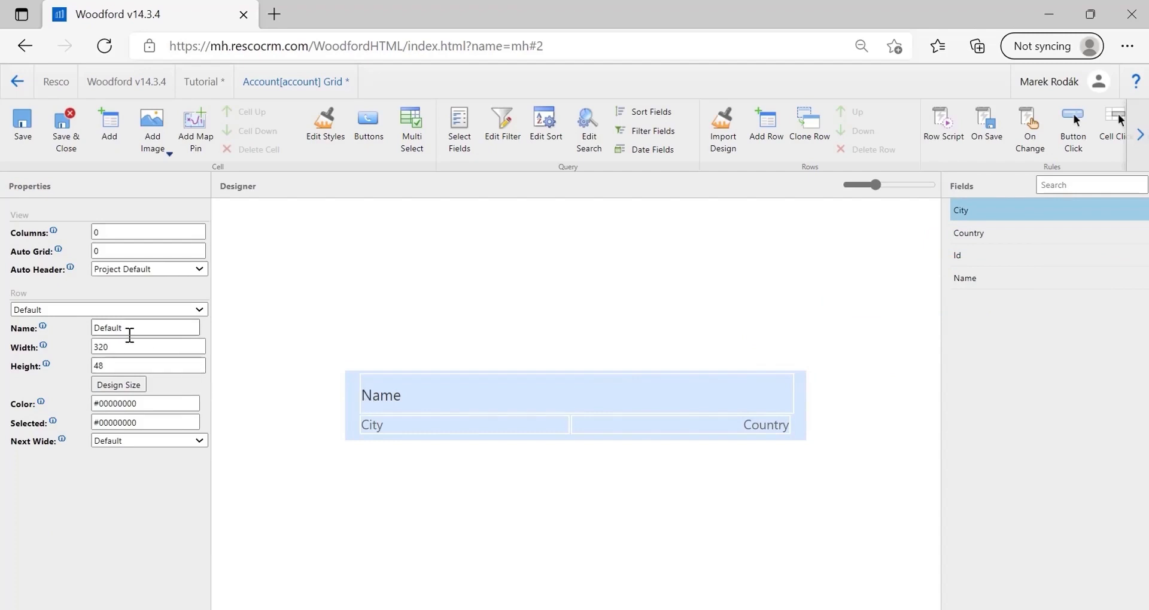
Set the Default row's width and height to 110 each
double_click(116, 348)
text(110)
double_click(113, 360)
key(BackSpace)
text(110)
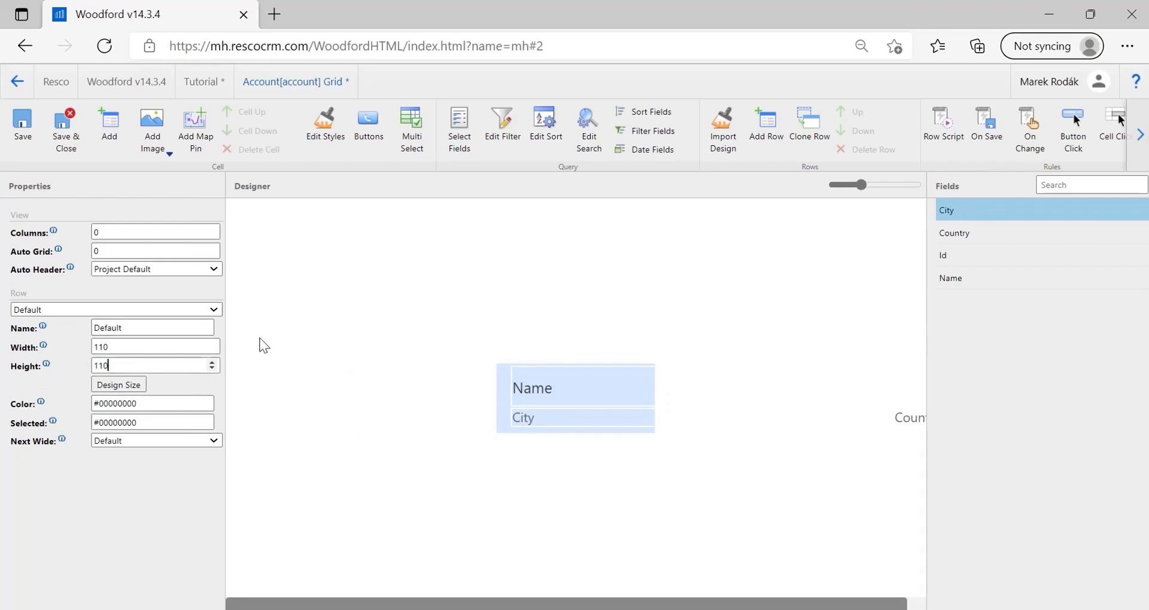
click(464, 431)
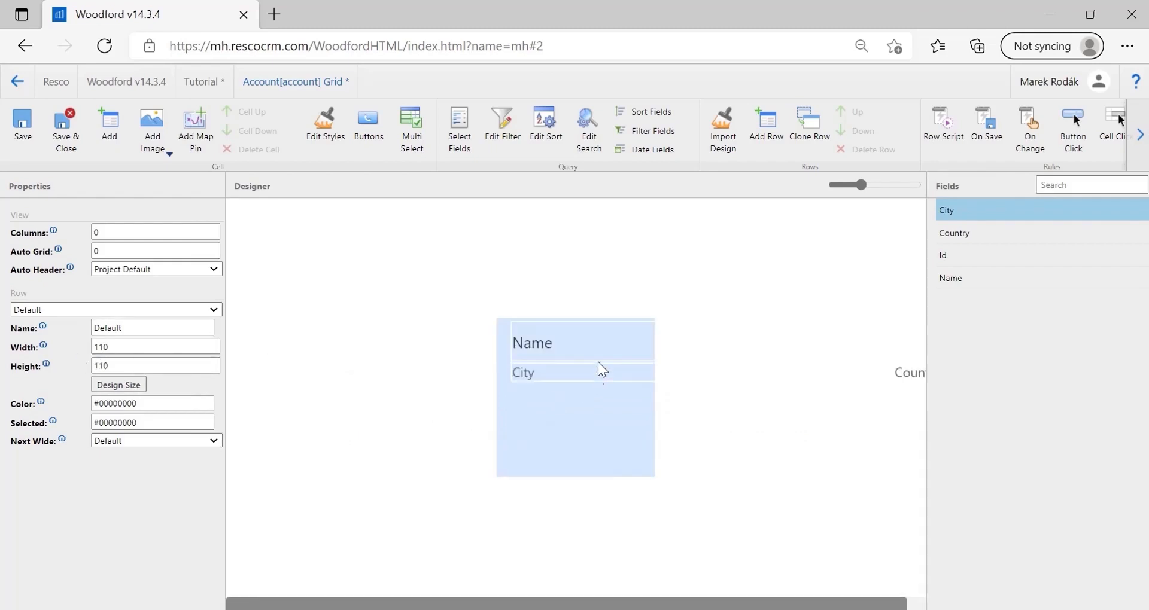
Set the width of the Name cell and the City cell to 90 each
click(609, 342)
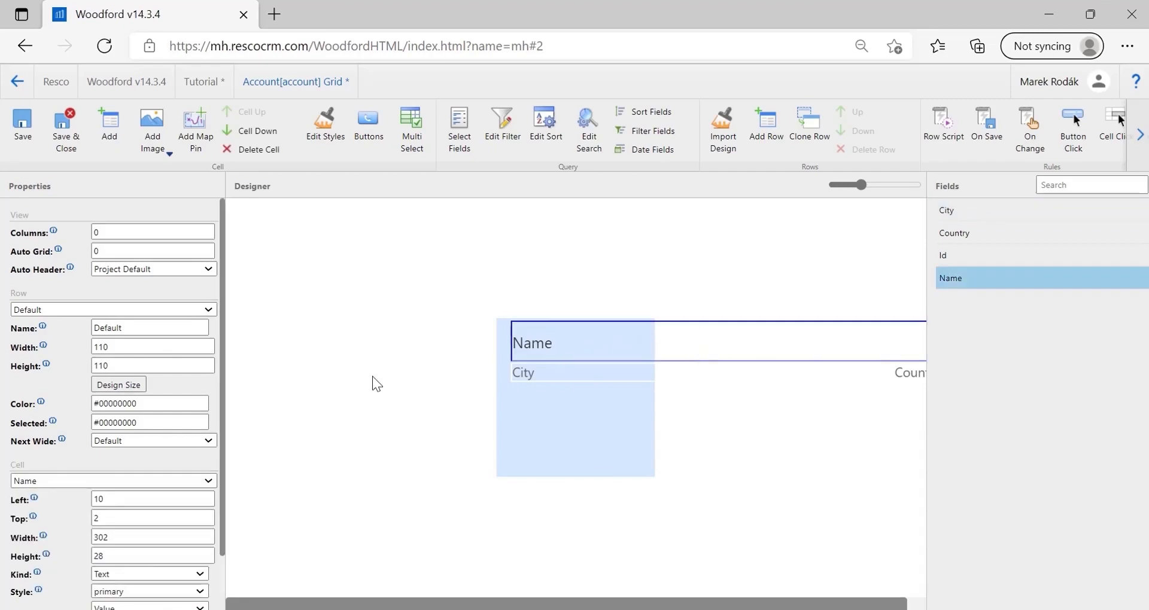
double_click(123, 537)
text(90)
click(561, 482)
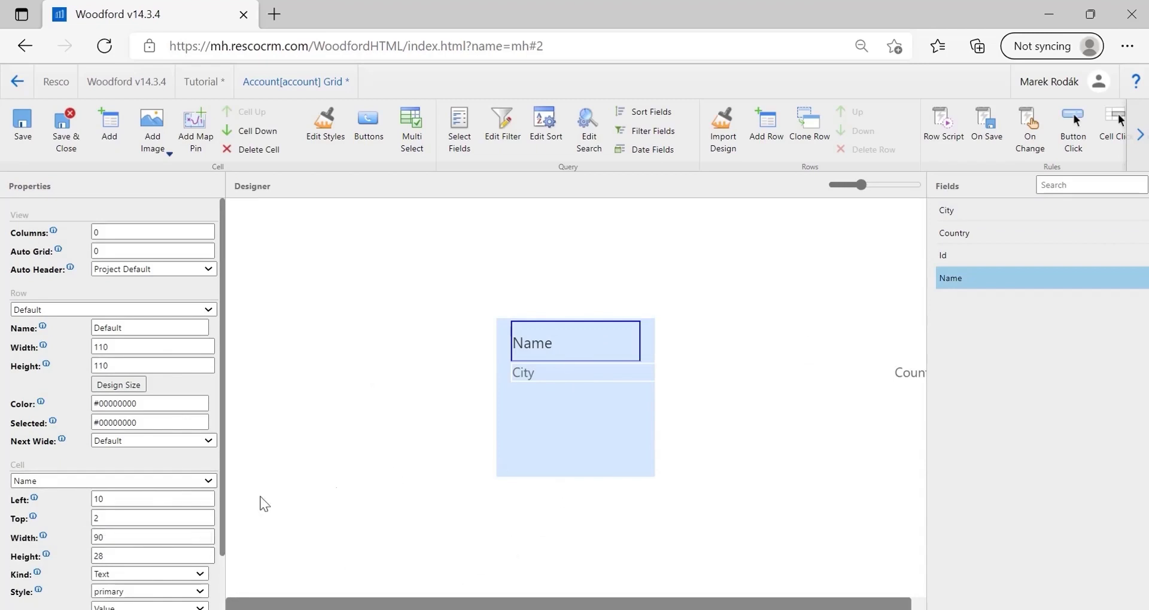
click(590, 371)
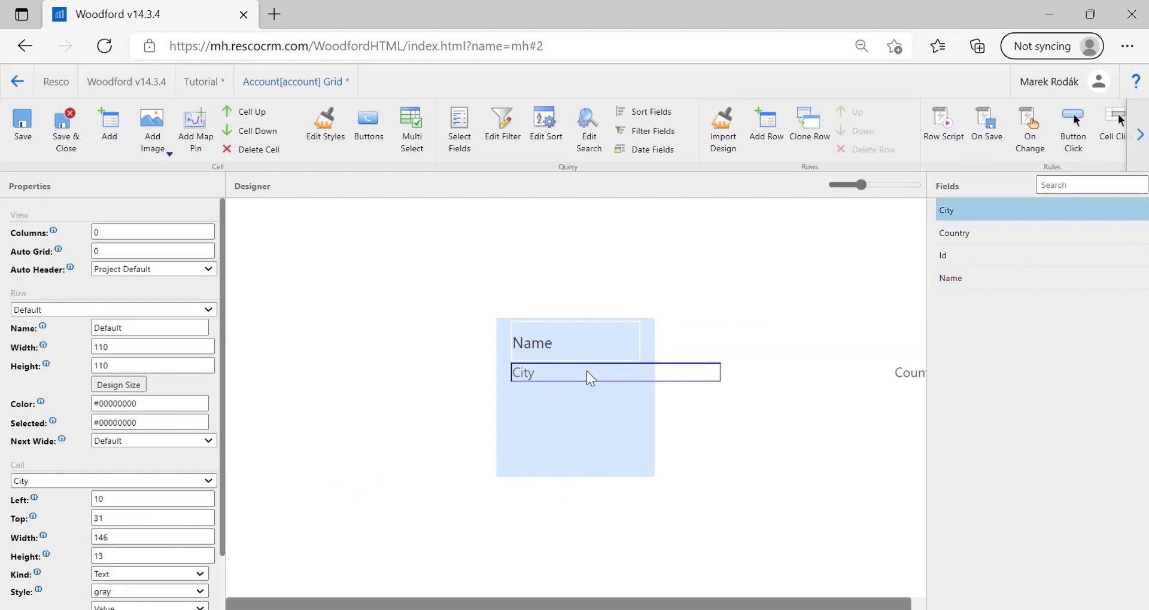
double_click(117, 536)
text(90)
click(841, 386)
Move the Country cell into the row below City, with its width set to 90 and its left offset to 10
drag(878, 369, 601, 411)
drag(139, 531, 49, 542)
text(90)
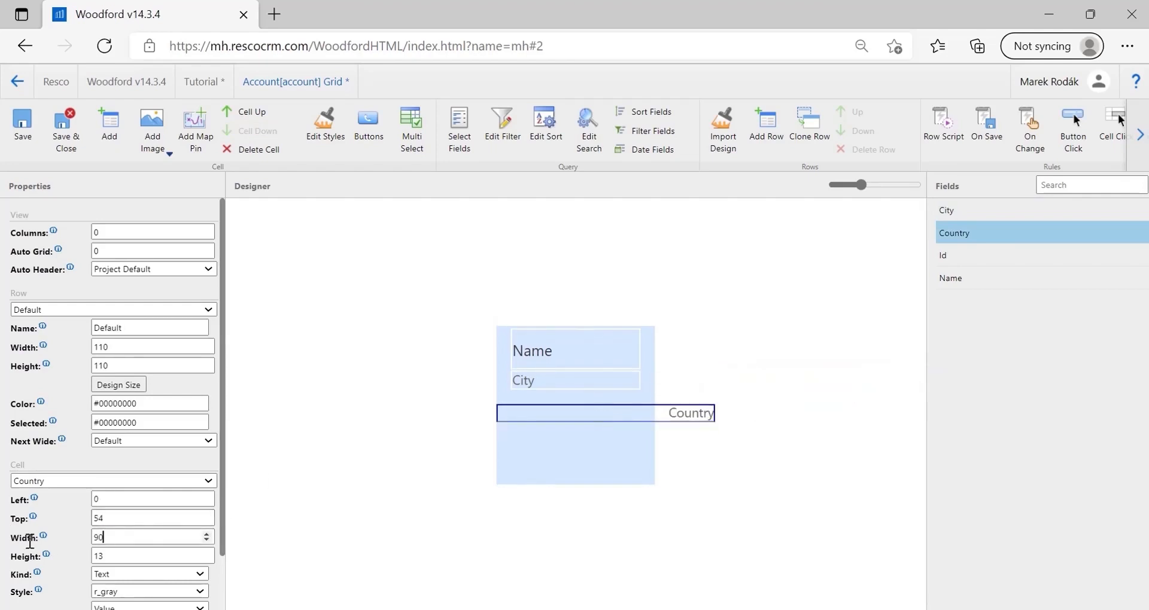
click(107, 500)
drag(108, 499, 45, 497)
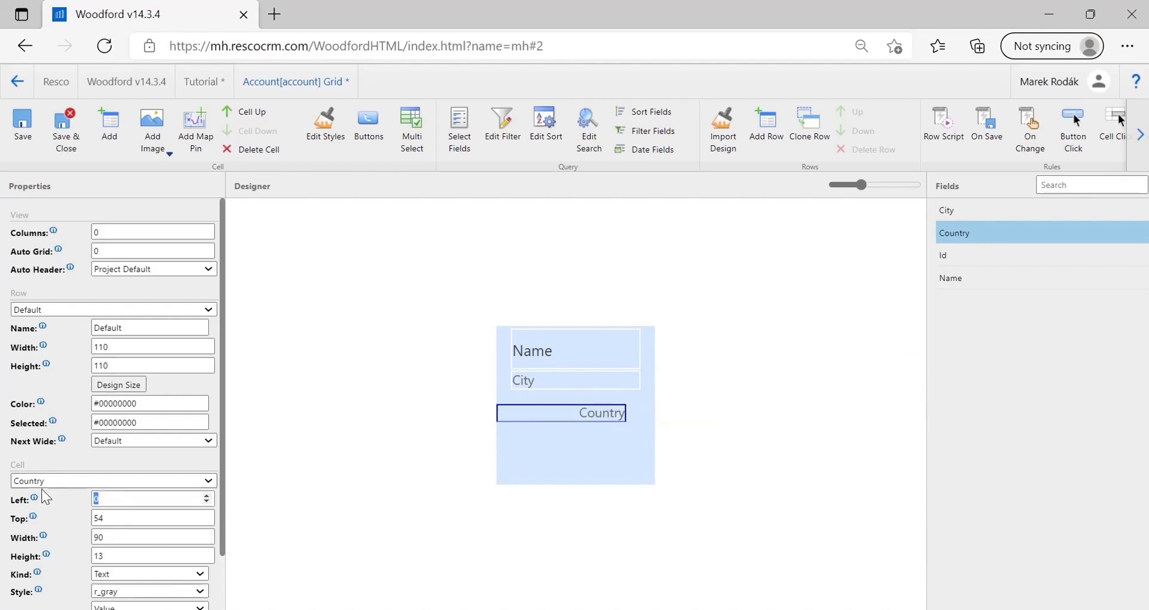
text(10)
key(Tab)
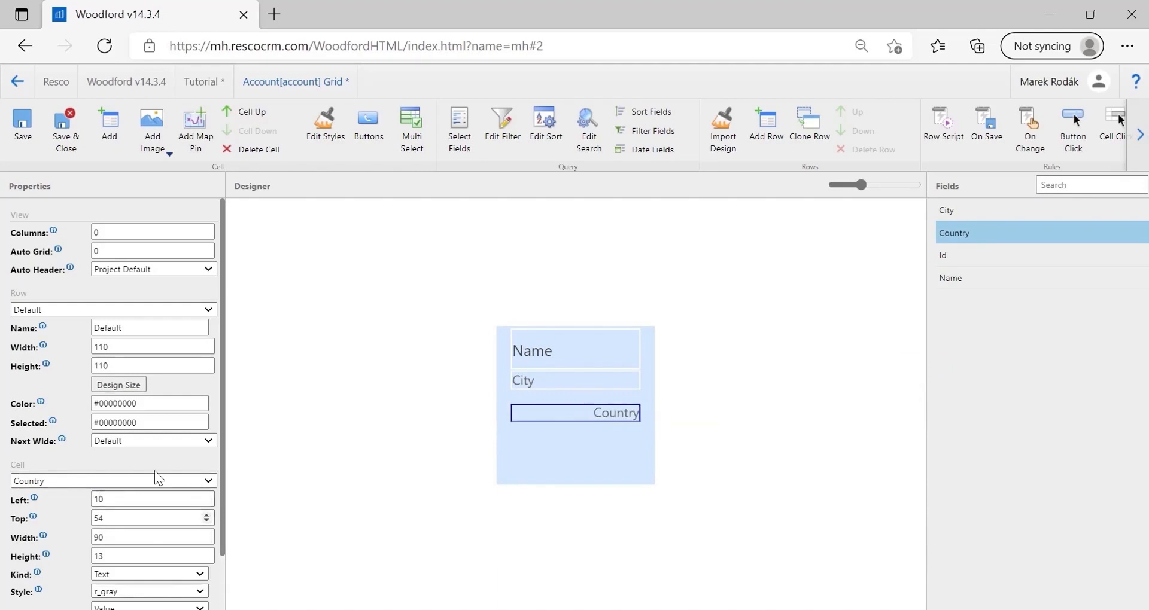
Move the Country cell up directly beneath City at top offset 45 and set its style to gray
drag(536, 412, 537, 400)
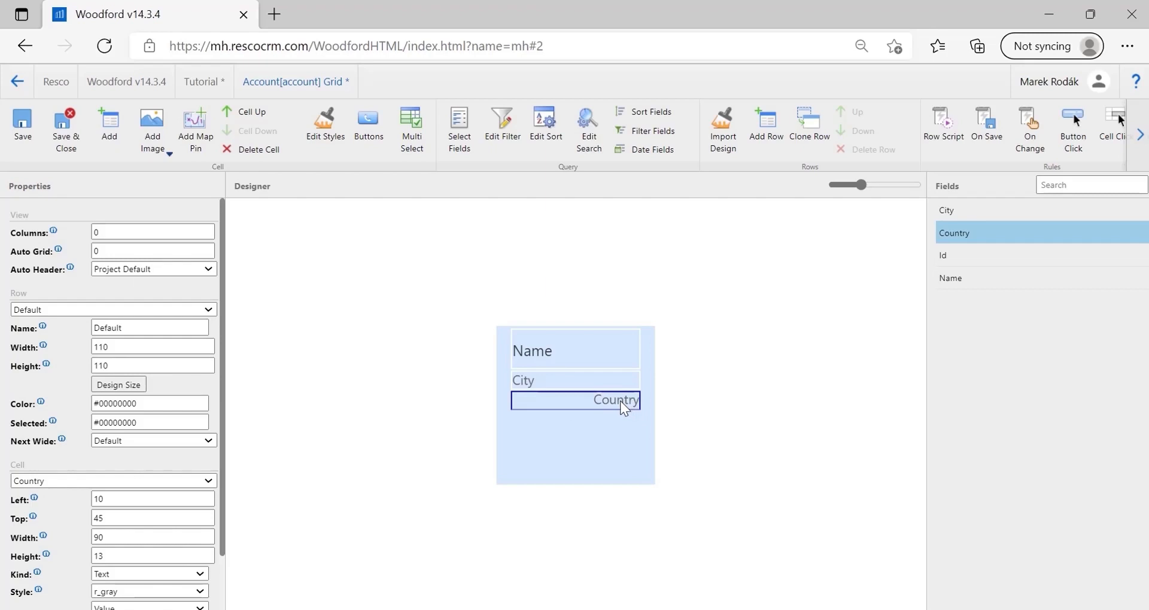
click(139, 593)
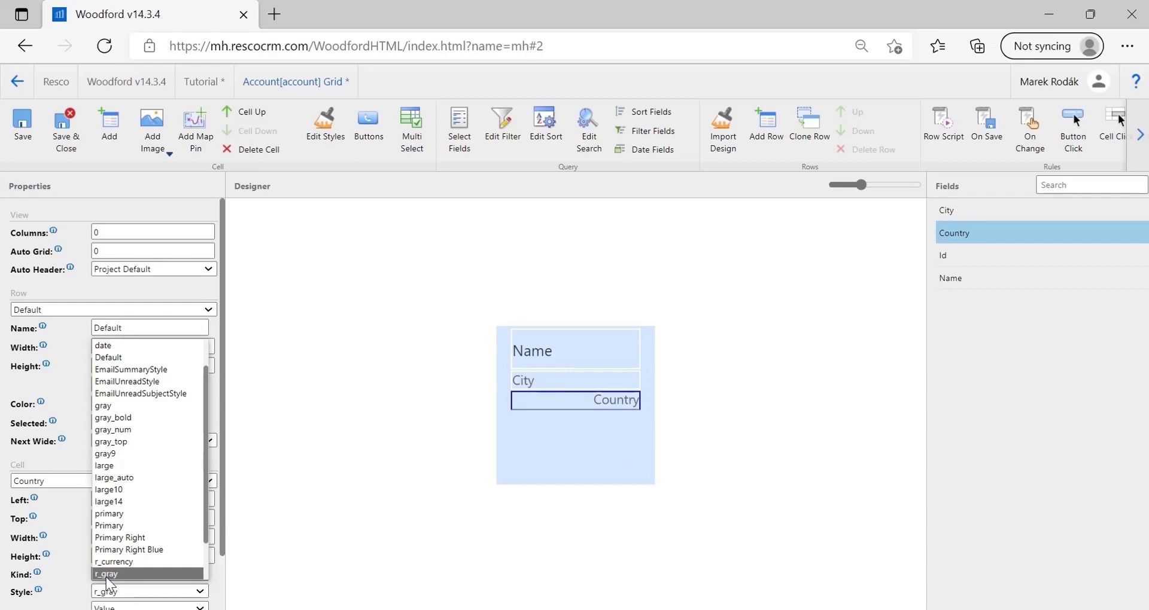
click(124, 406)
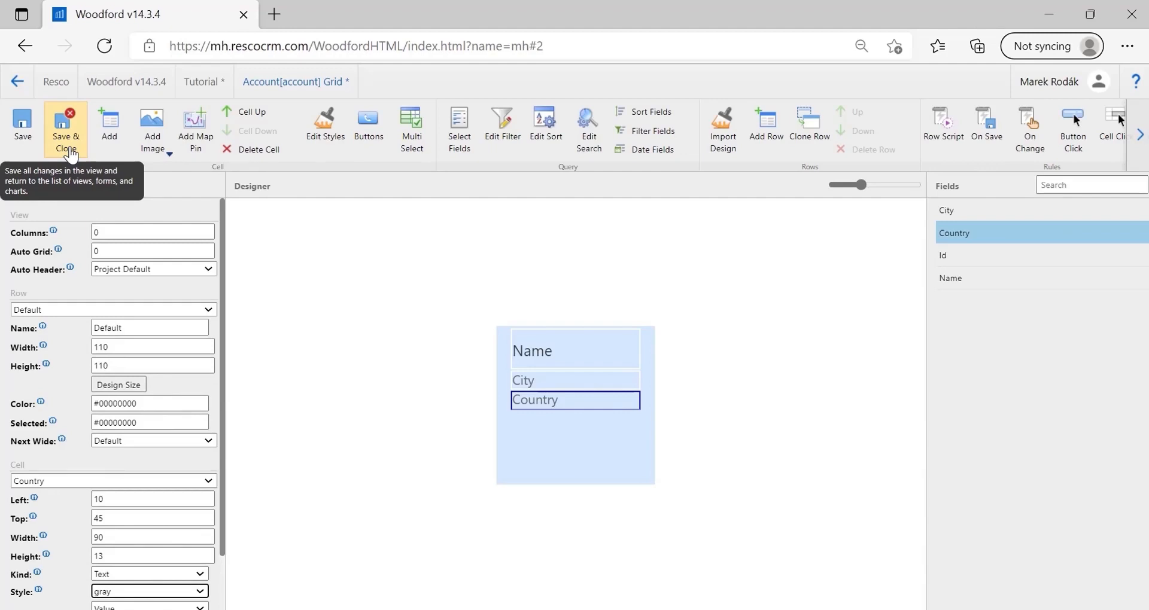
Save and close the Grid view with its column count set to 3, and publish the Tutorial project
double_click(110, 232)
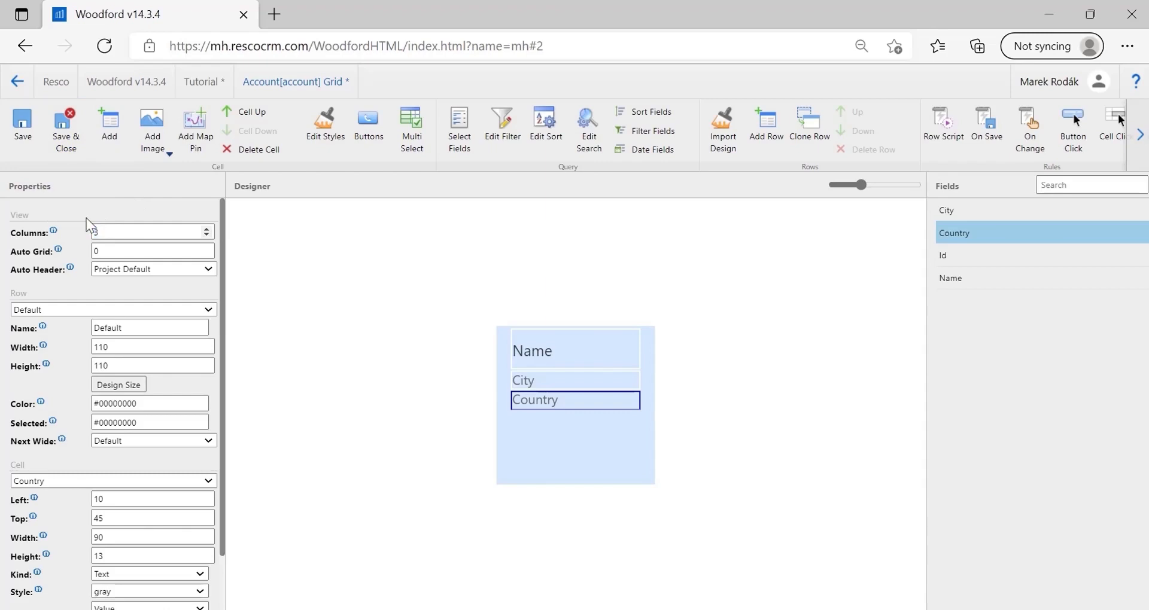
click(60, 144)
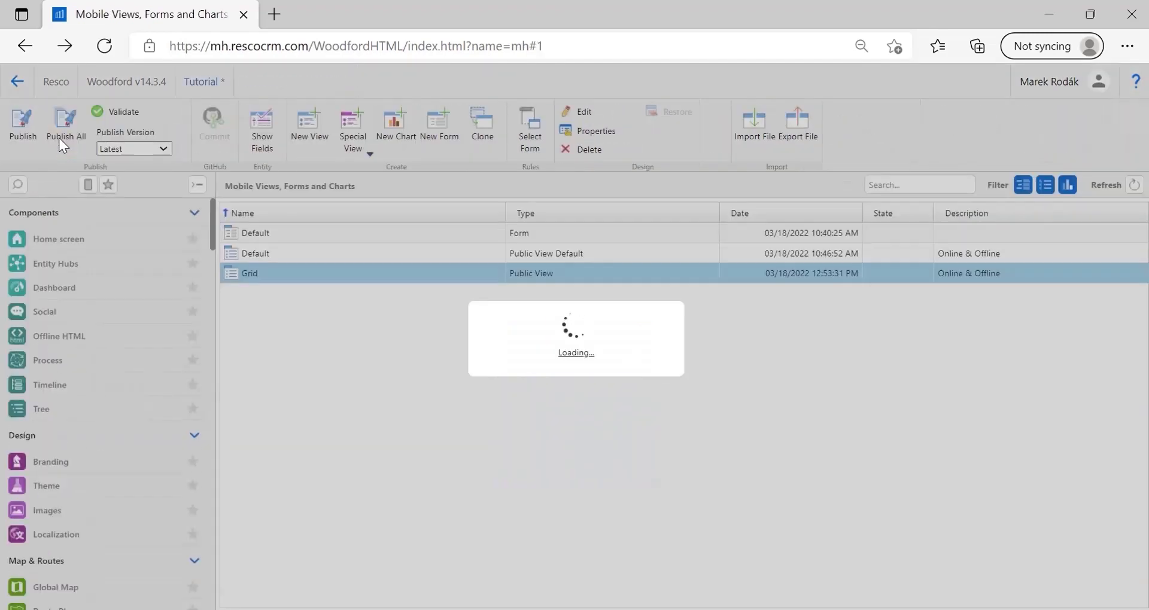
click(24, 127)
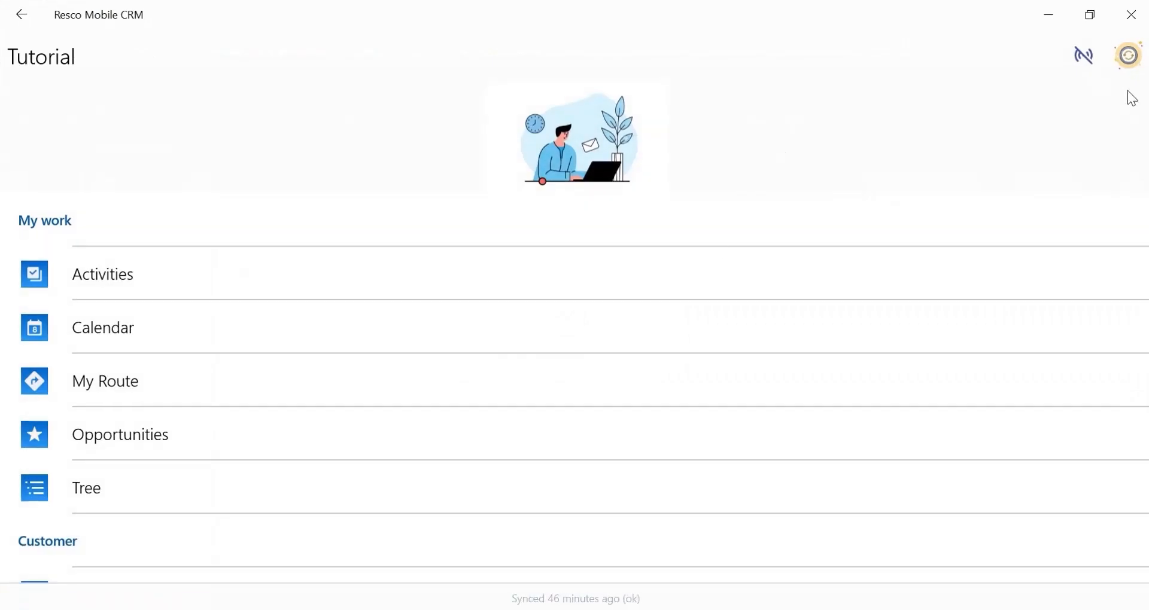
Switch to Resco Mobile CRM, synchronize it, and display the Accounts list in the Grid view
click(1128, 57)
click(841, 114)
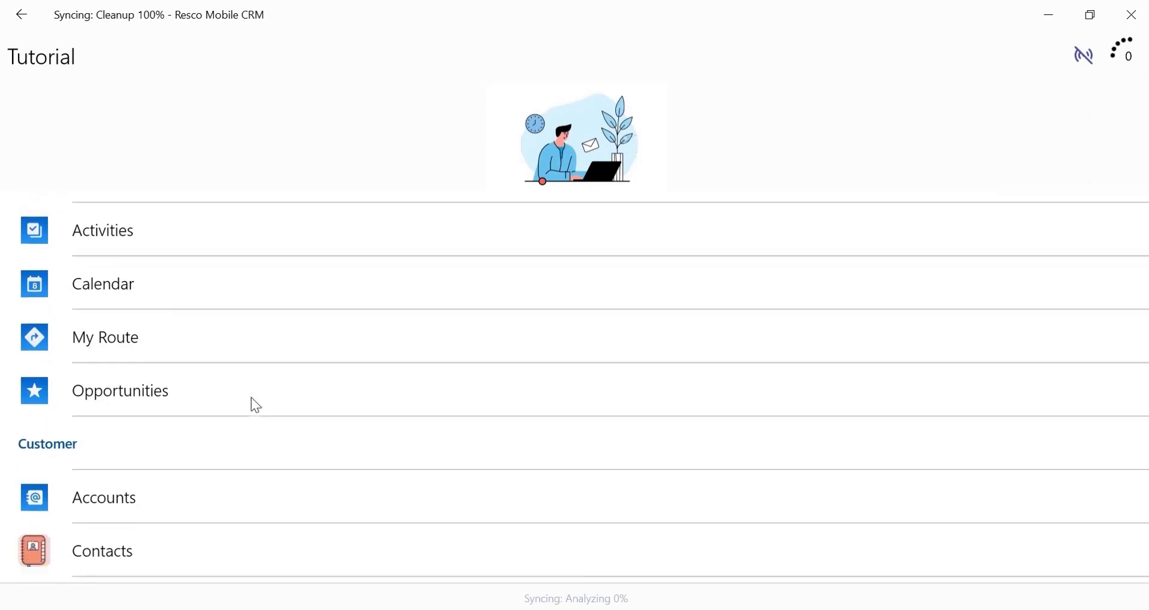
click(112, 545)
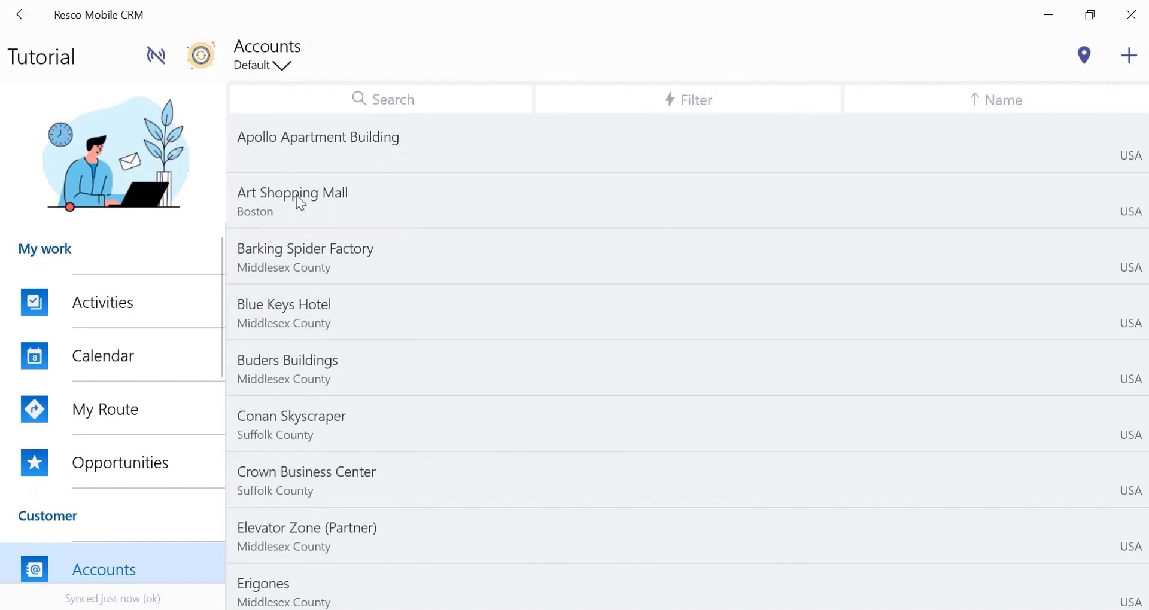
click(283, 67)
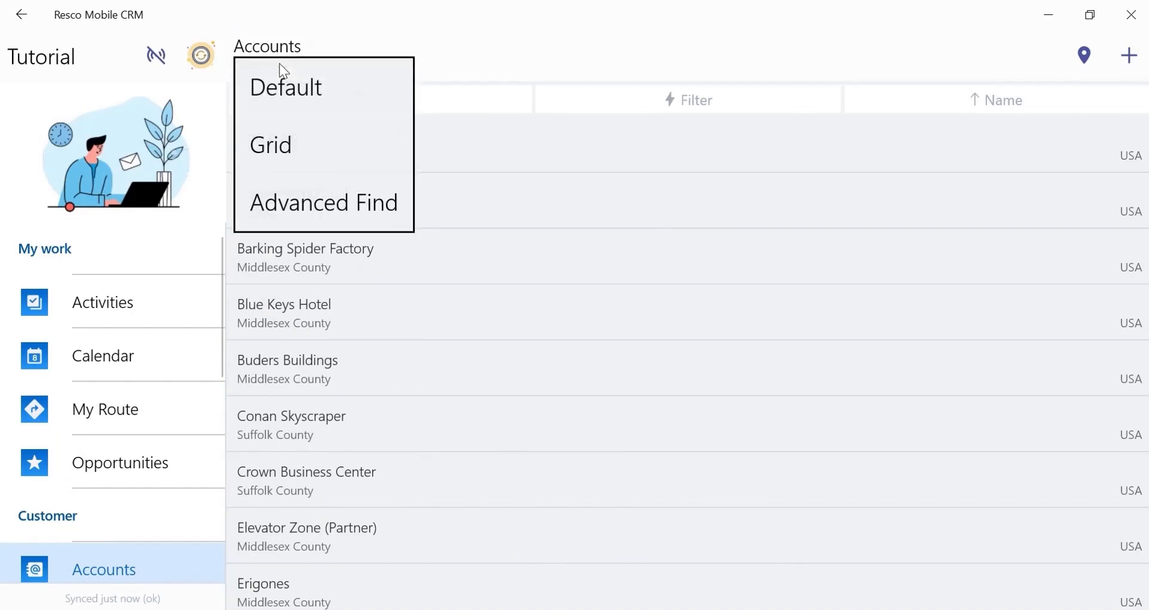
click(285, 145)
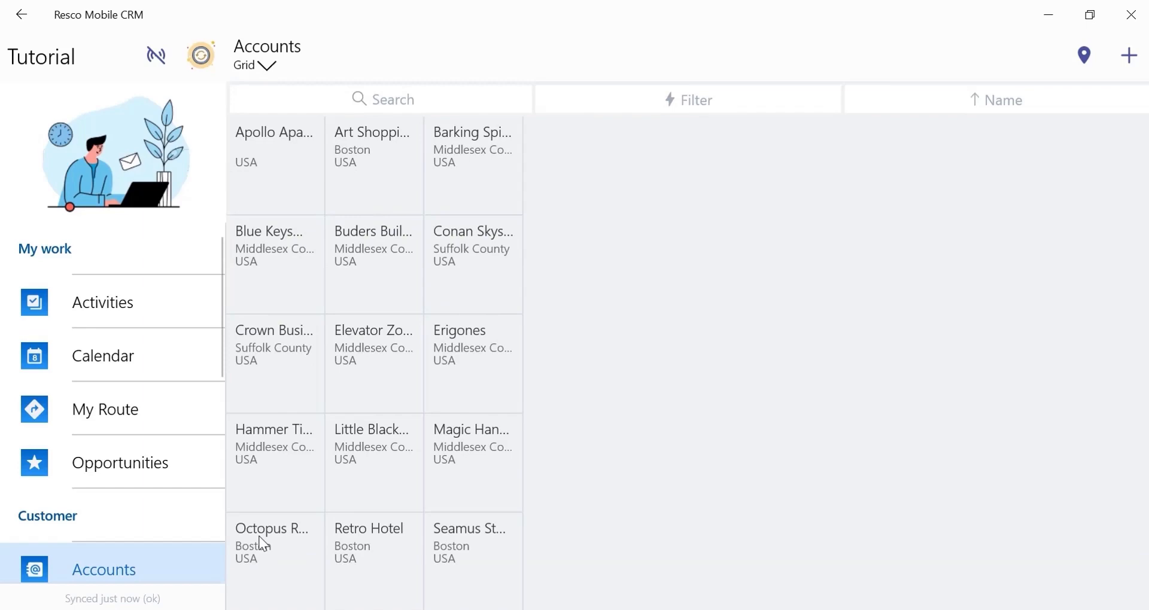
Switch back to Woodford and create a public list view named "Automatic responsive" from the Primary + 2 Secondary template
key(alt+Tab)
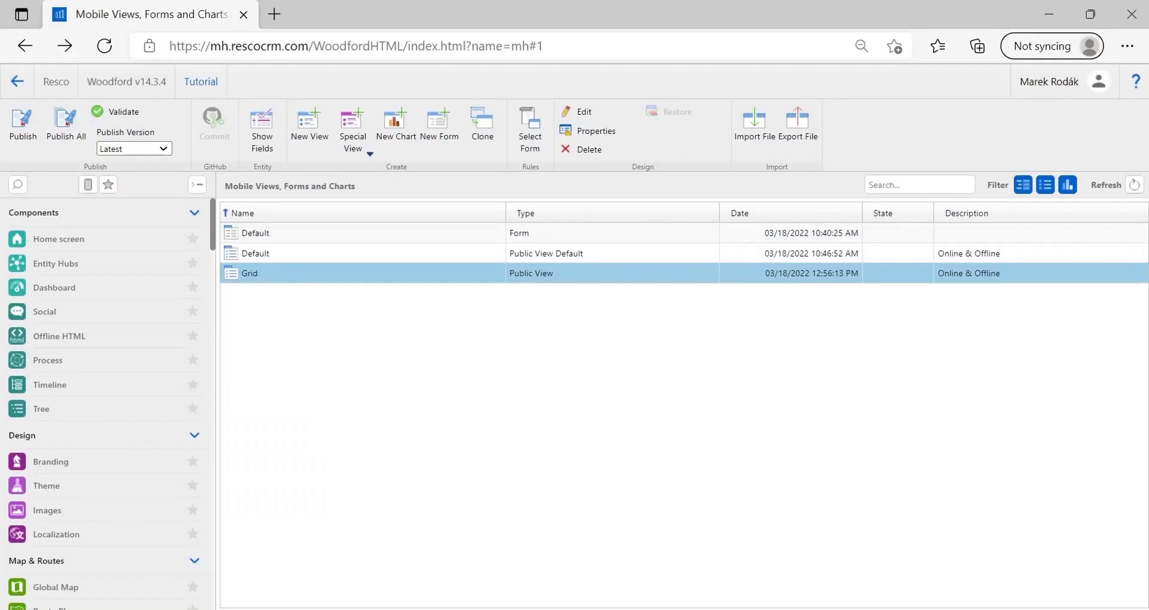
click(303, 144)
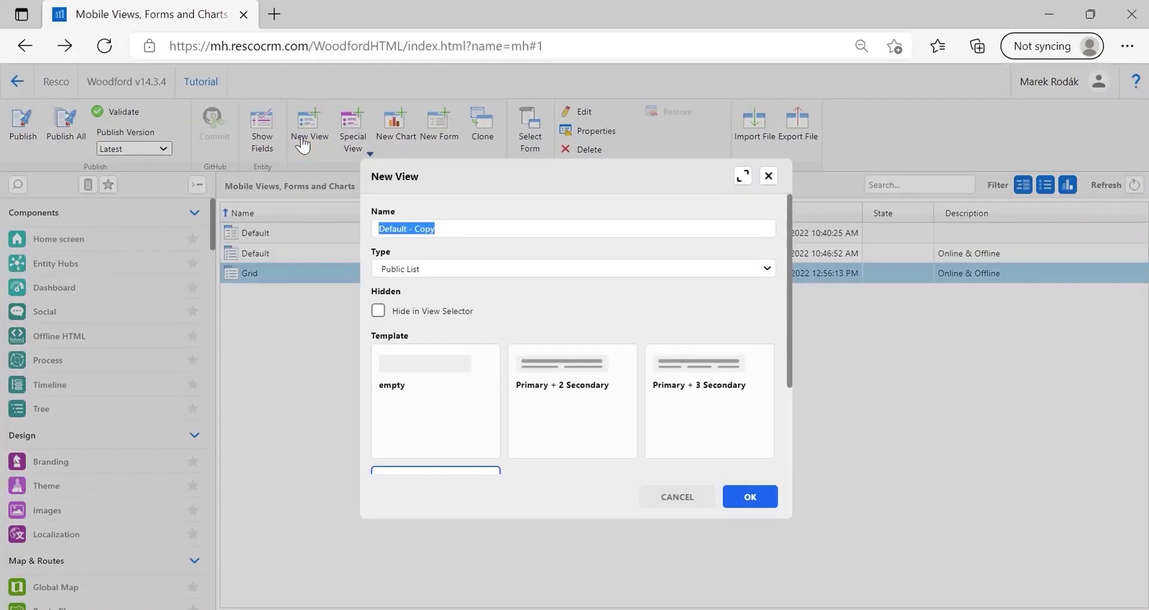
click(595, 391)
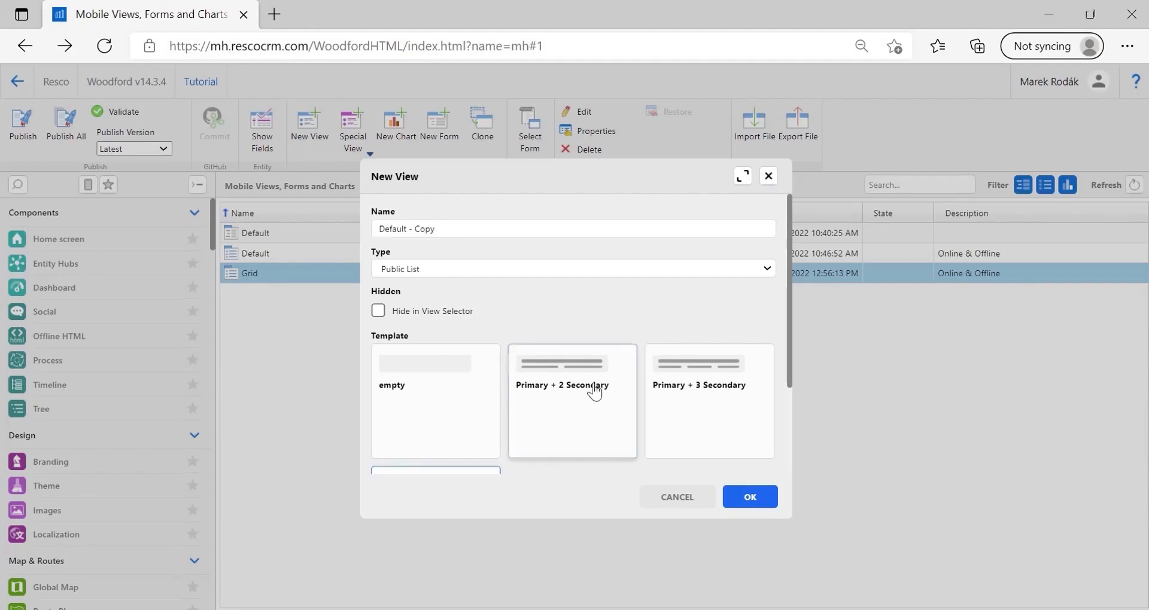
click(459, 223)
text(Aut)
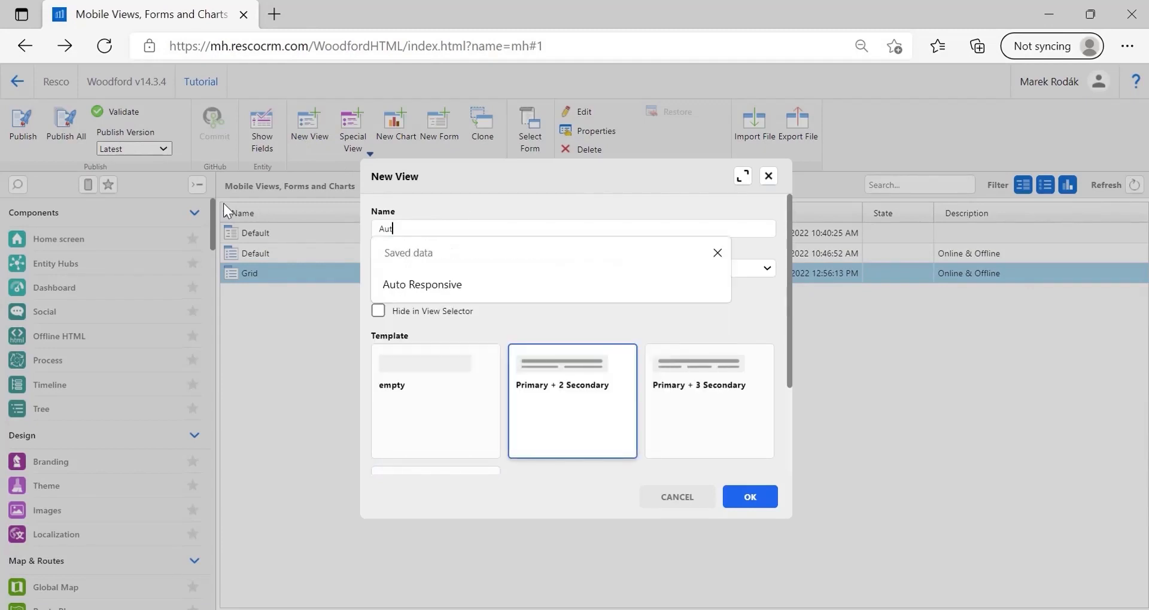
text(omatic respo)
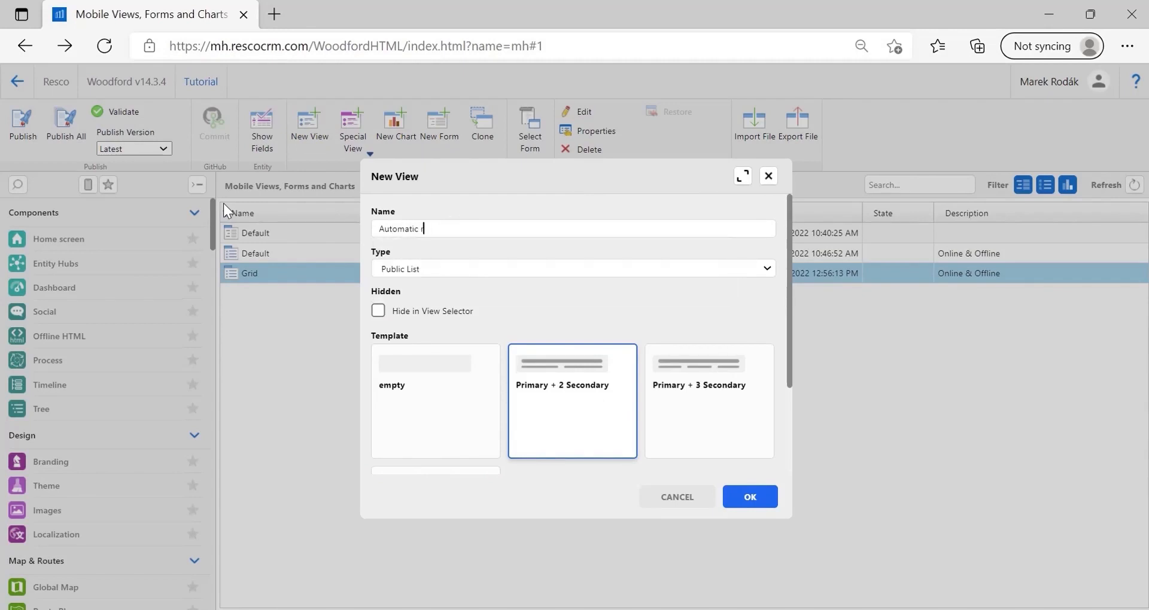
text(ive)
click(751, 497)
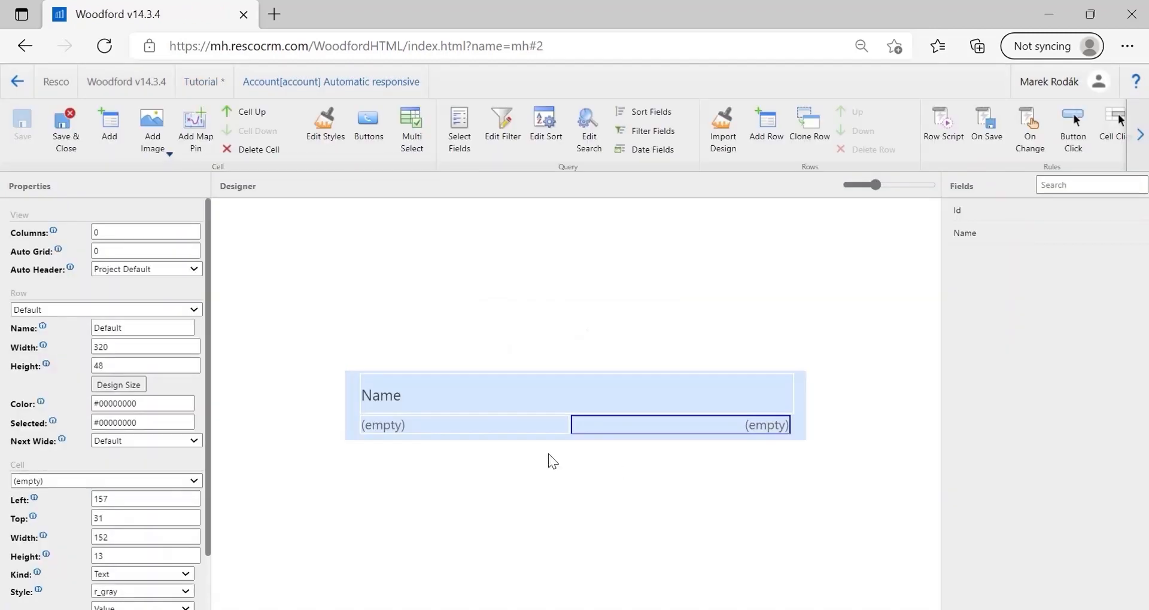
Add the City and Country fields to the view and assign City to the first empty cell under Name
click(365, 380)
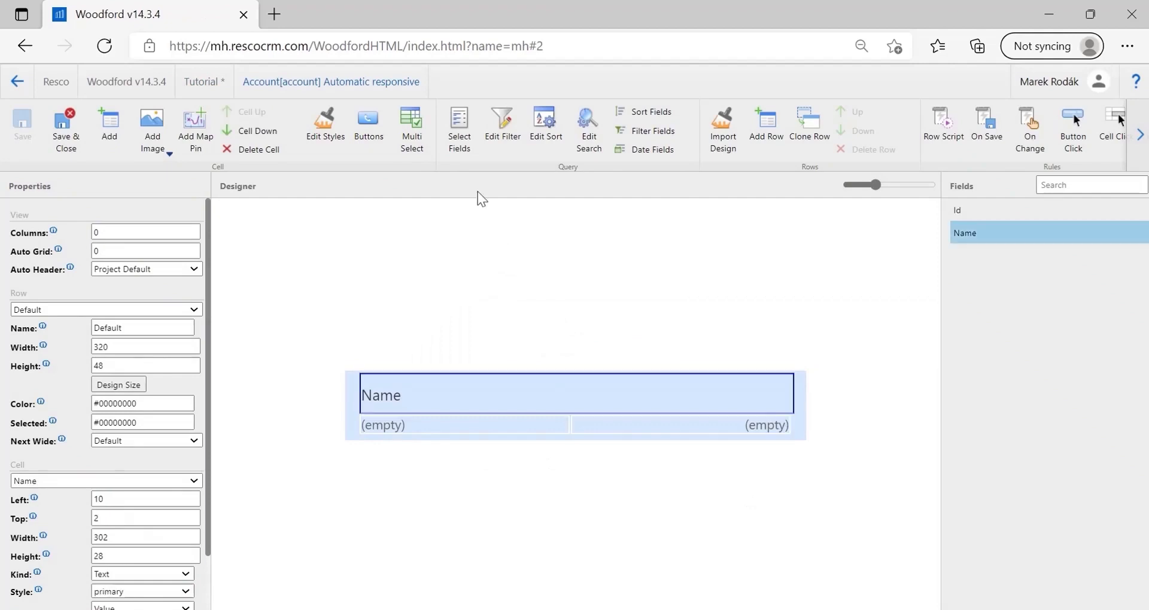
click(463, 149)
click(441, 255)
click(441, 267)
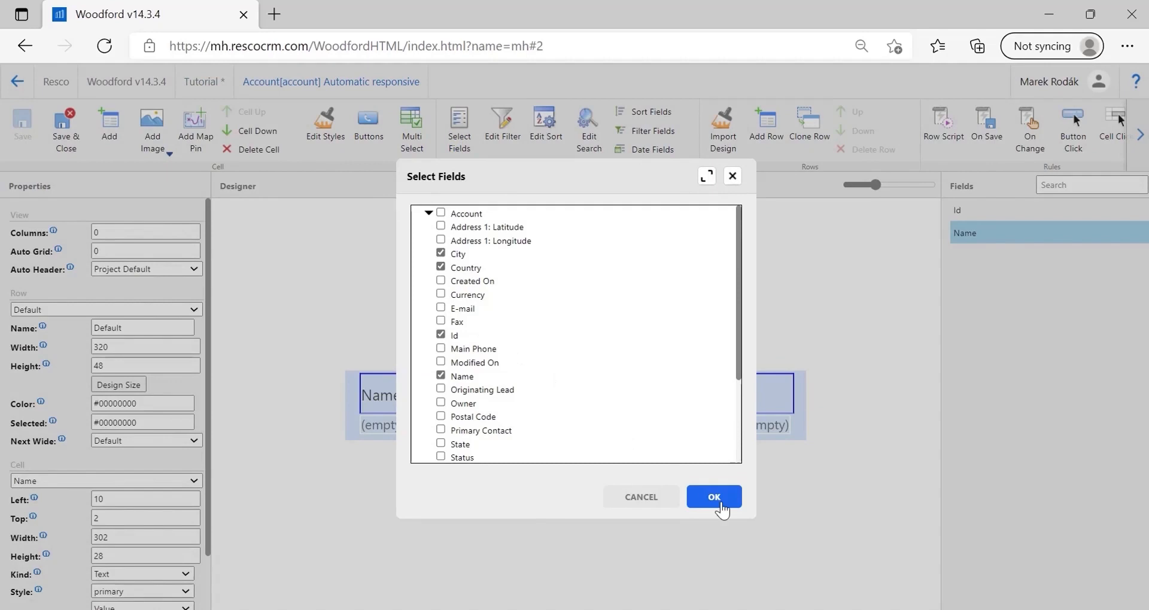
click(715, 498)
click(534, 439)
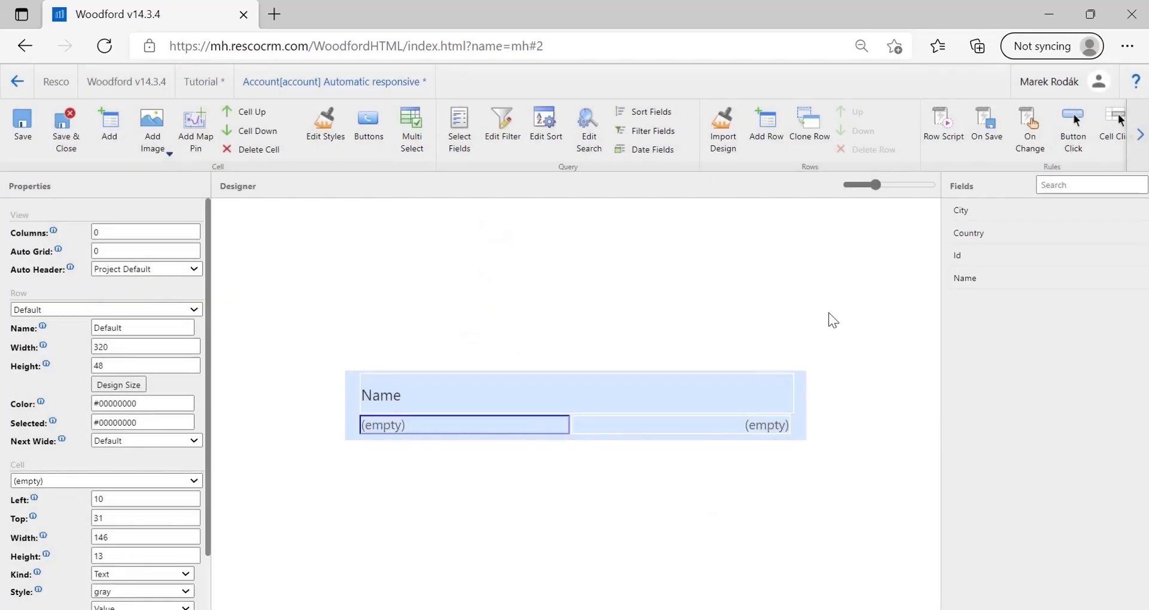
click(1007, 210)
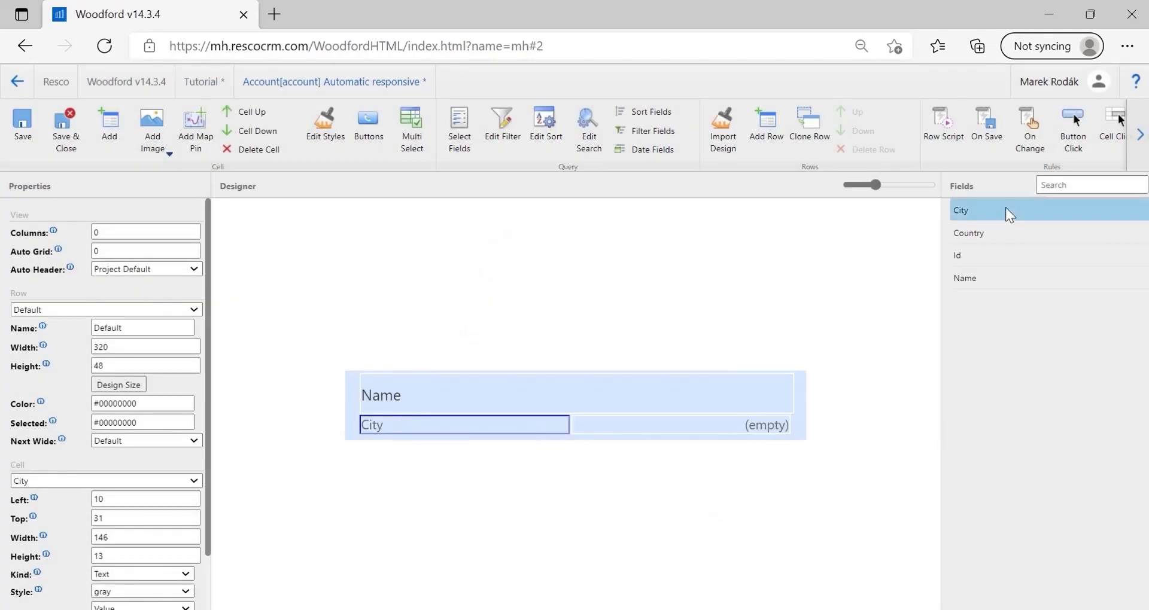
Delete the remaining empty cell and place a Country cell beside City, widened to 154
click(757, 427)
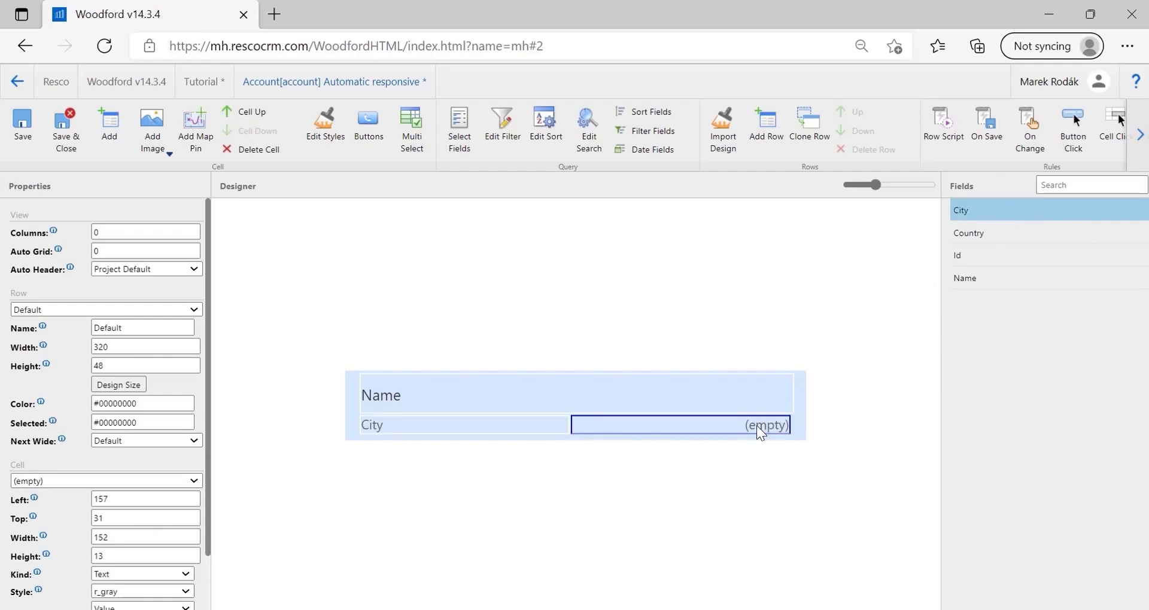
click(260, 149)
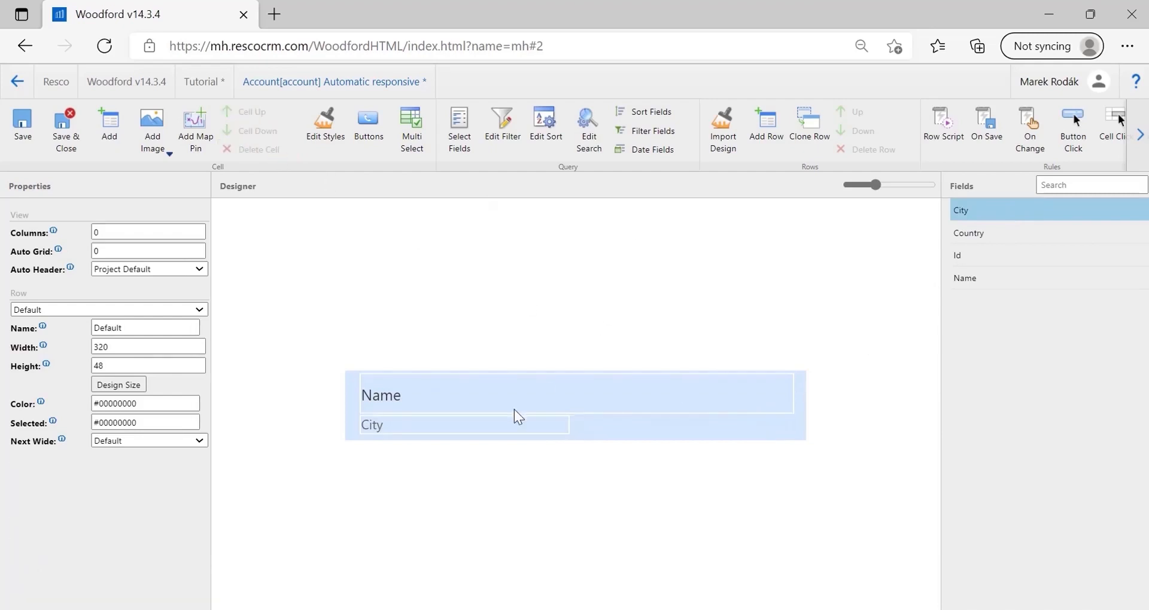
click(476, 432)
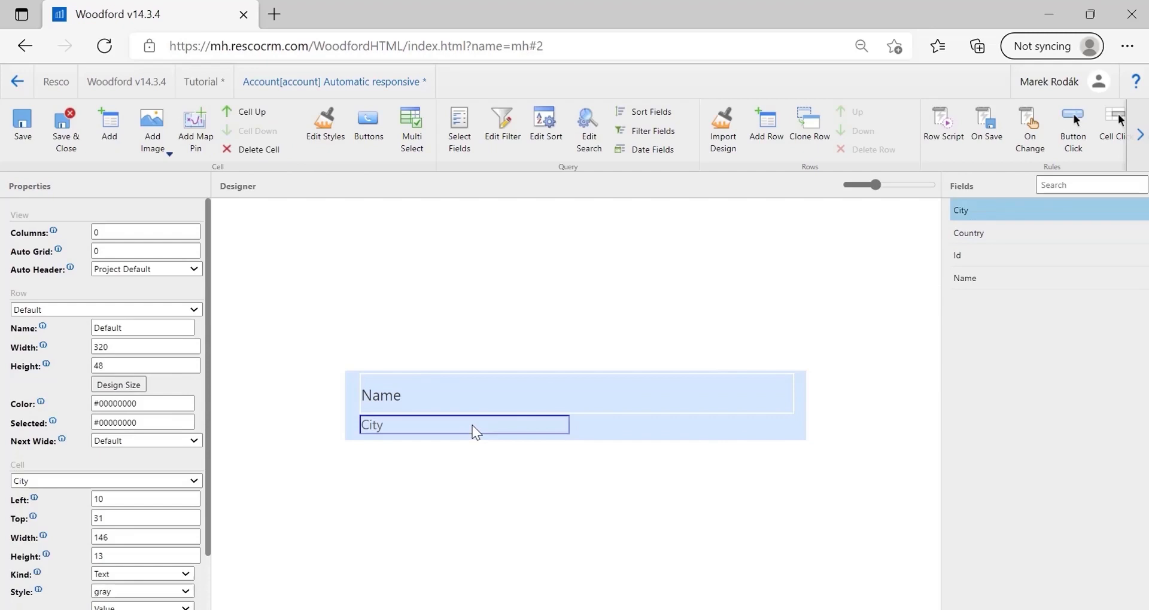
drag(1013, 241, 680, 426)
drag(774, 431, 793, 424)
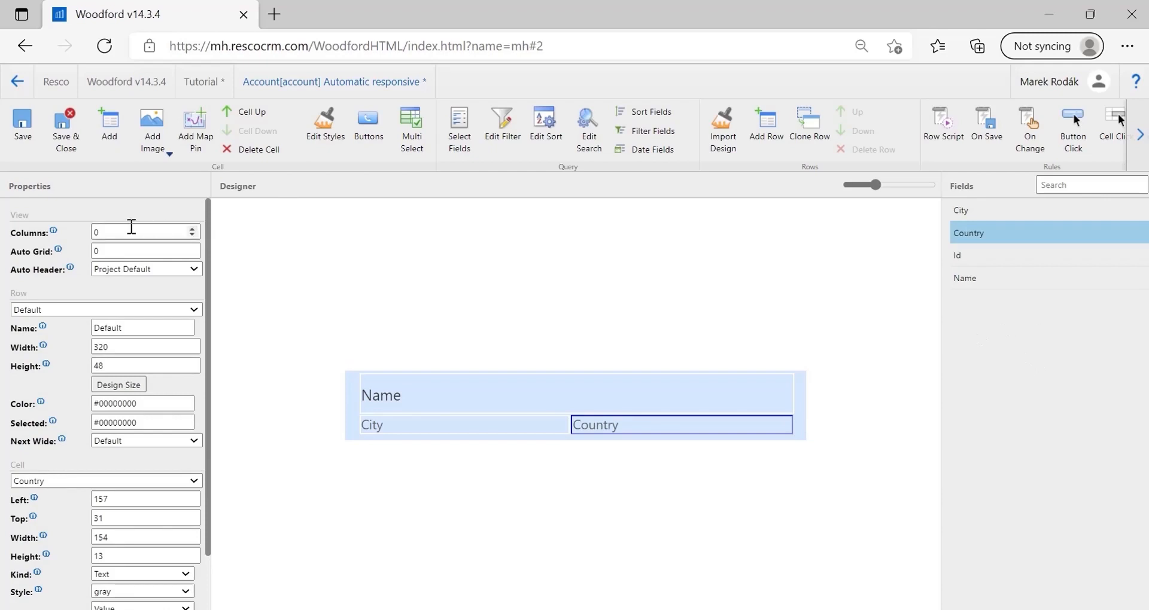
Set the view's Auto Grid to 500, save and close the view, and publish the Tutorial project
double_click(110, 249)
text(500)
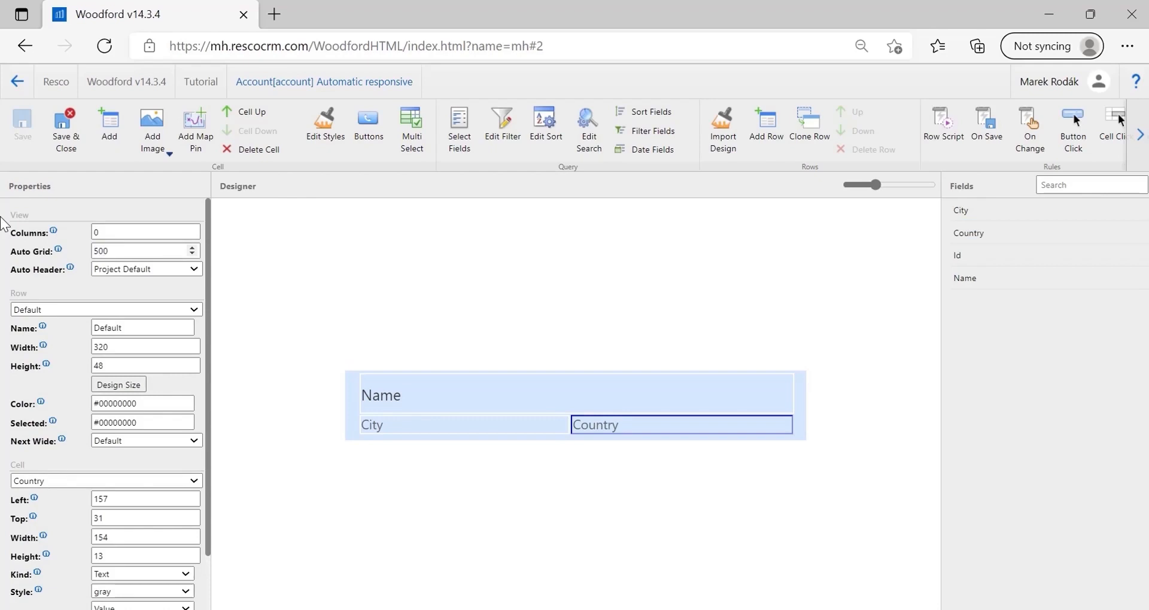
click(66, 159)
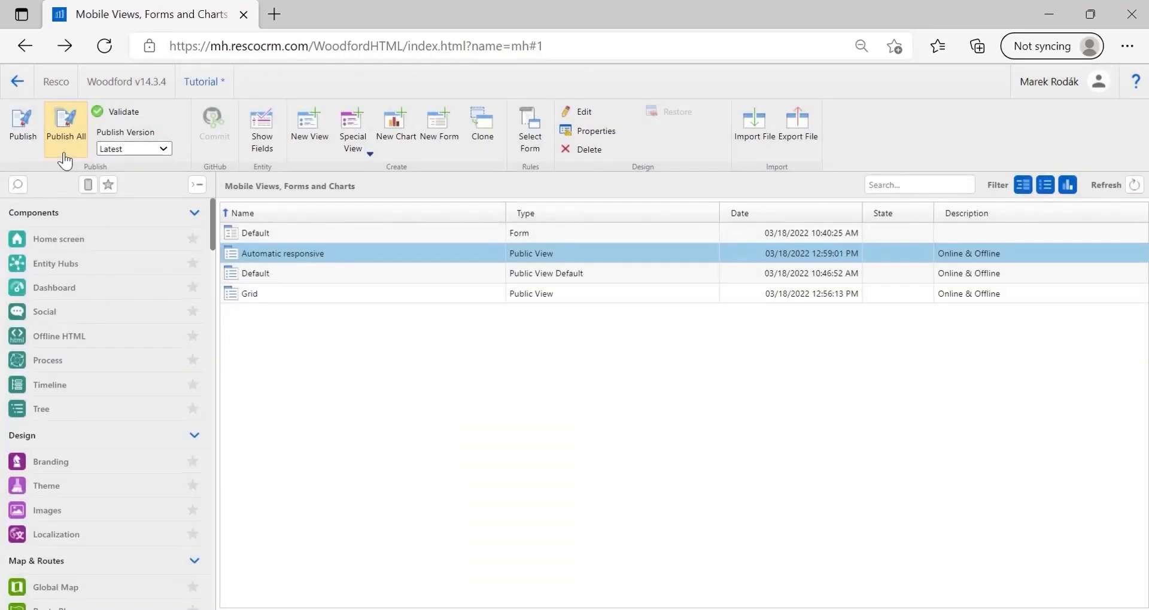
click(18, 129)
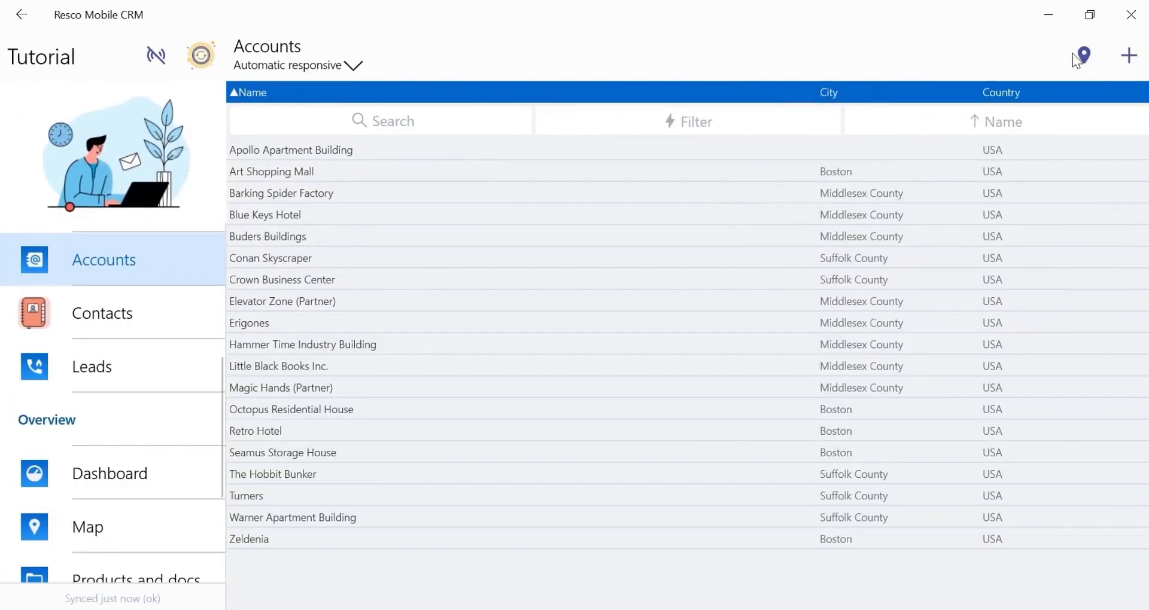
Switch to Resco Mobile CRM, synchronize it, and display the Accounts list in the Automatic responsive view
click(199, 67)
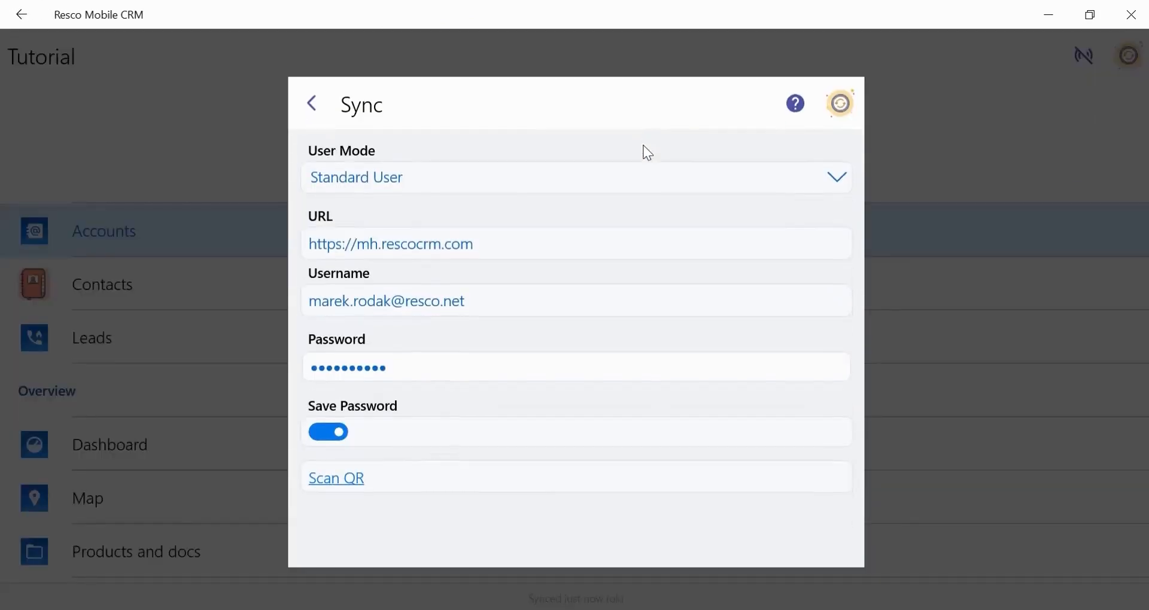
click(839, 100)
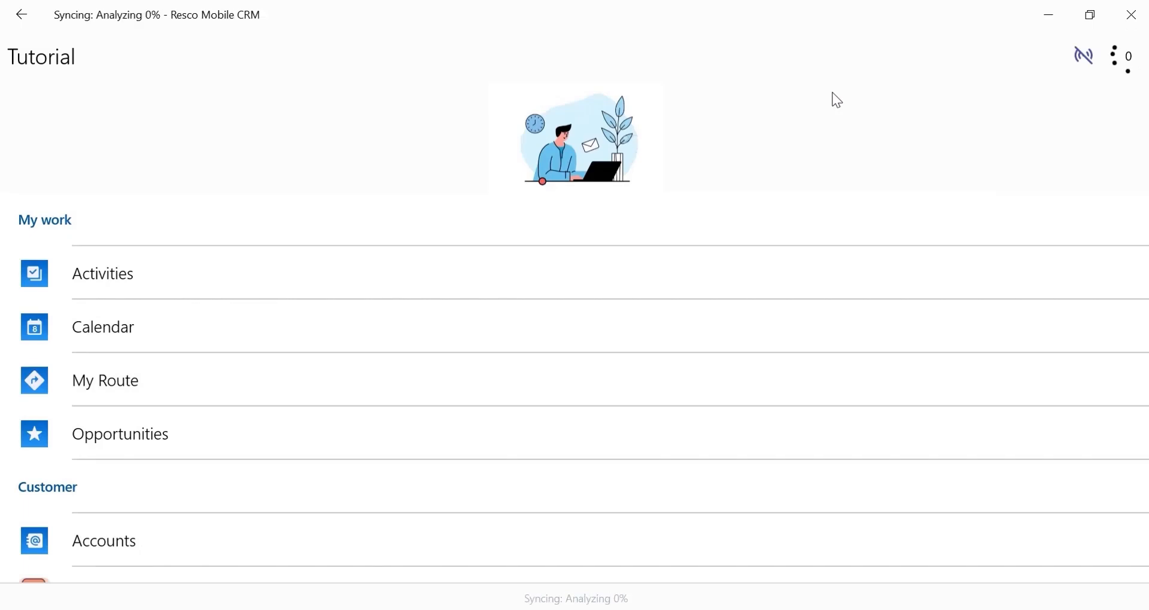
scroll(382, 376, down, 1)
scroll(386, 382, down, 1)
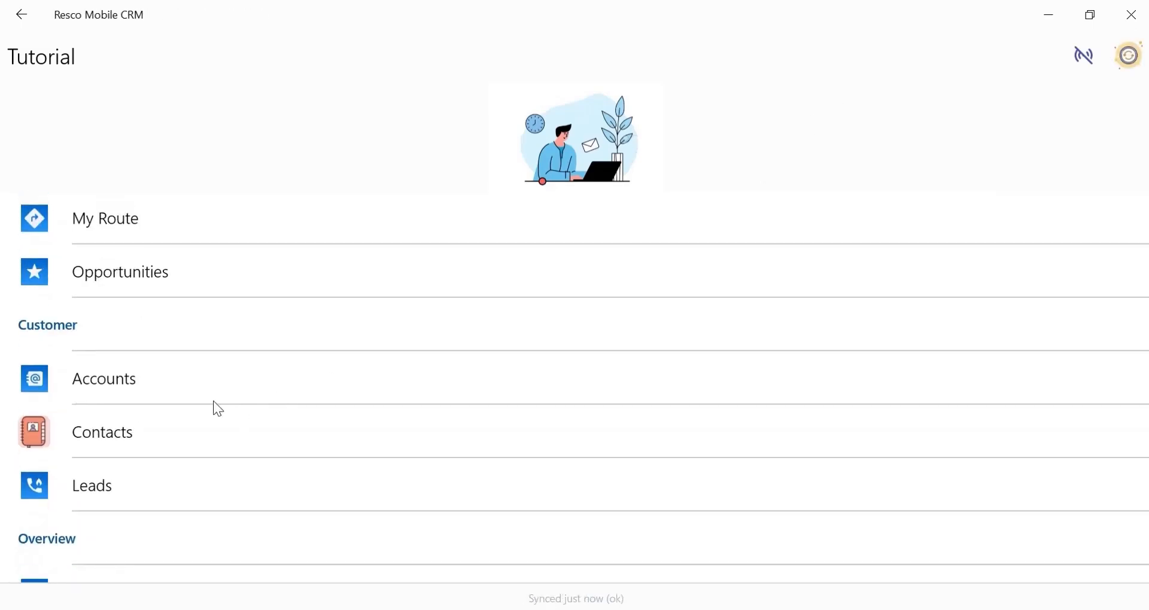
click(134, 372)
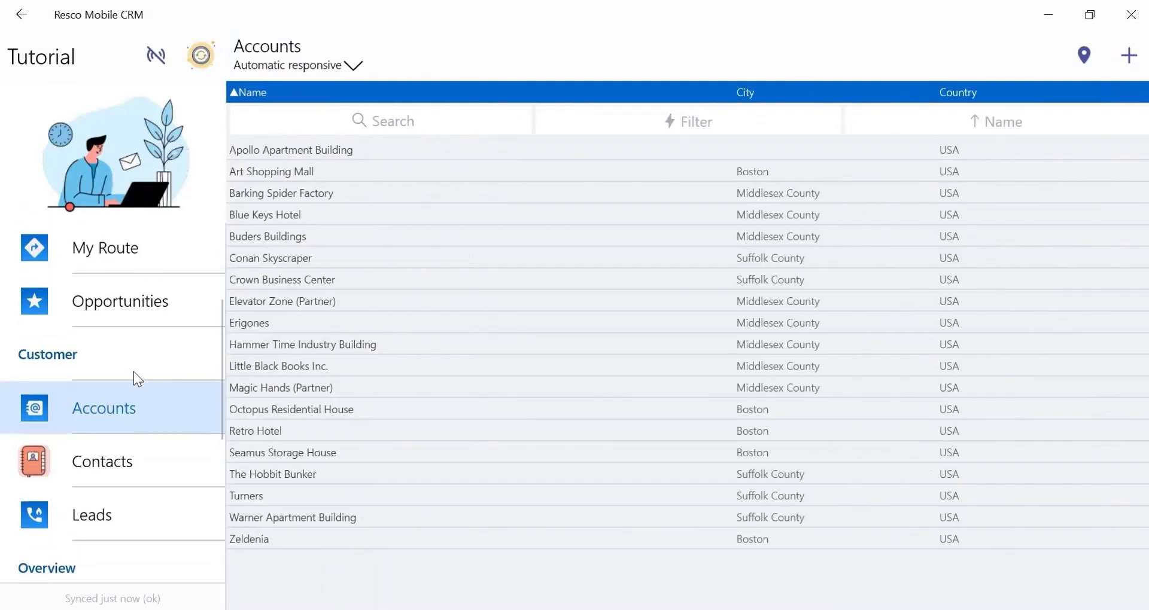
click(350, 70)
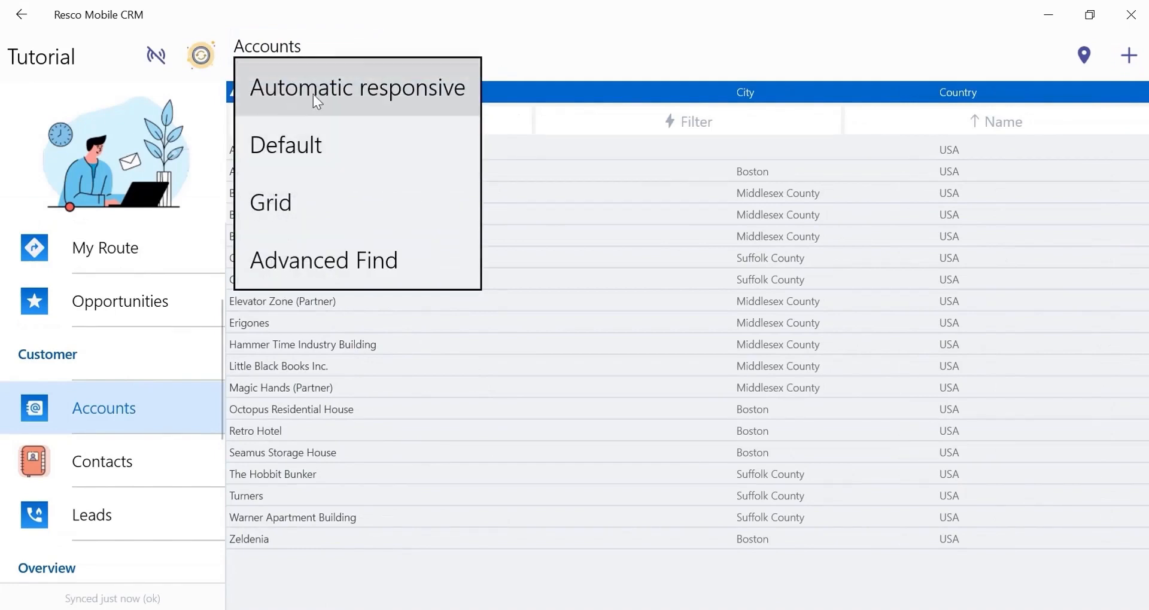
click(314, 95)
Restore the Resco Mobile CRM window from full screen and make it narrower and taller to check the responsive list layout
double_click(763, 16)
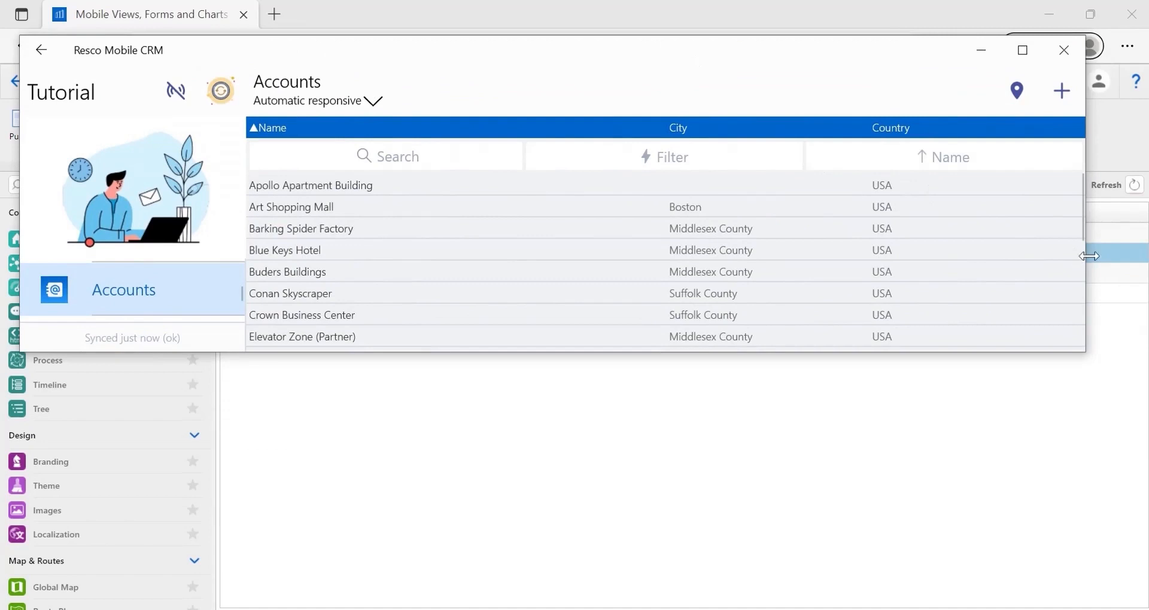
drag(1085, 258, 645, 279)
drag(645, 352, 656, 495)
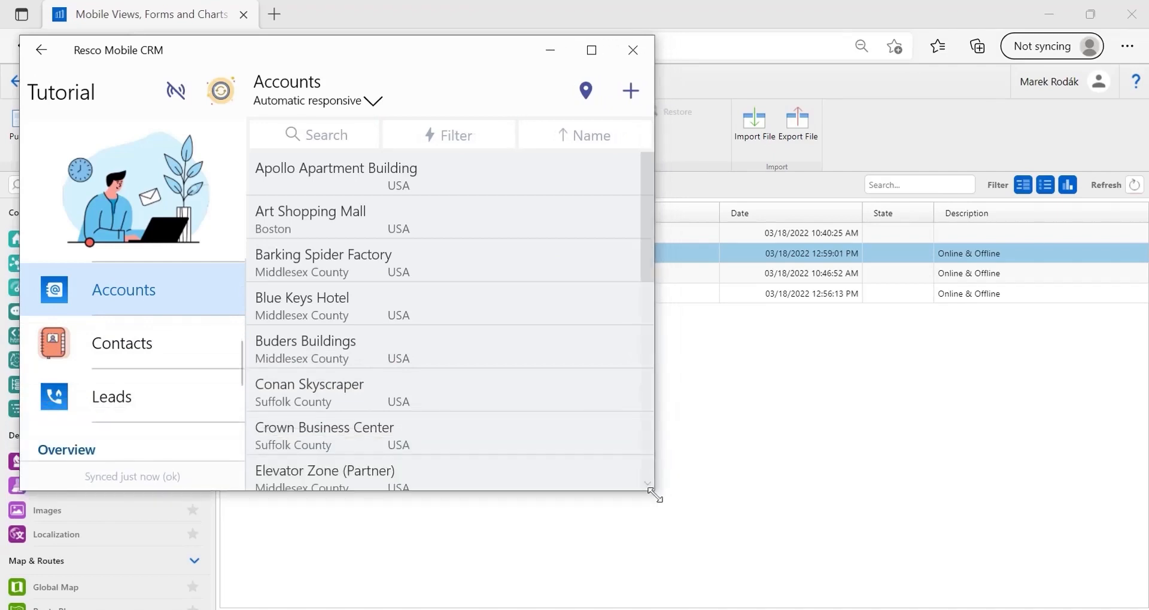
Return to Woodford and create a public list view named "Custom responsive" from the Primary + 2 Secondary template
click(558, 49)
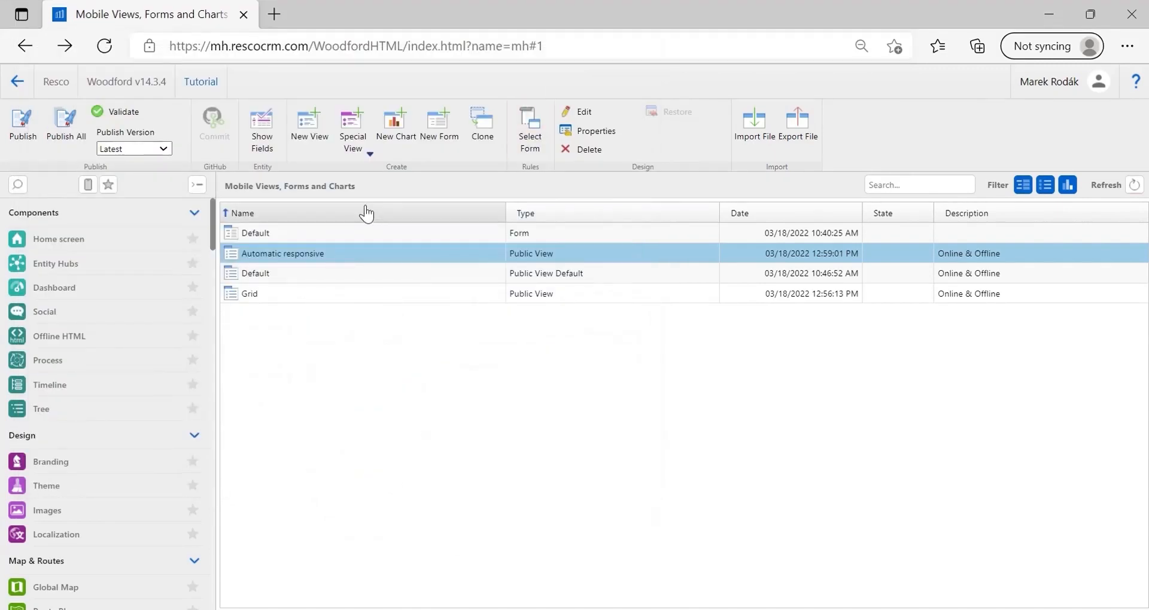
click(307, 135)
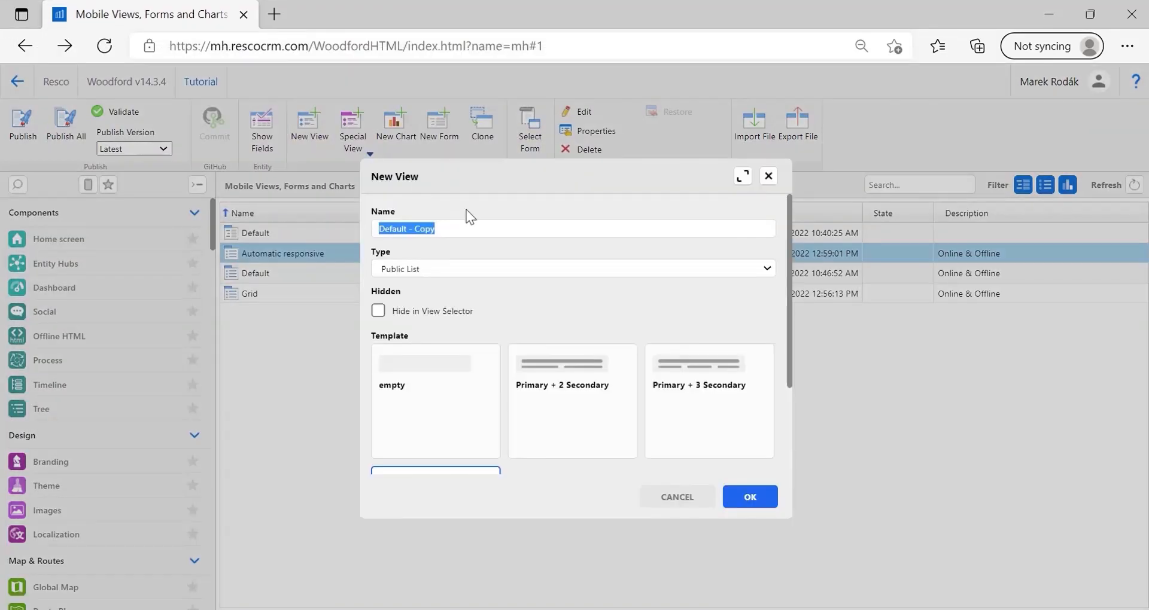
text(c)
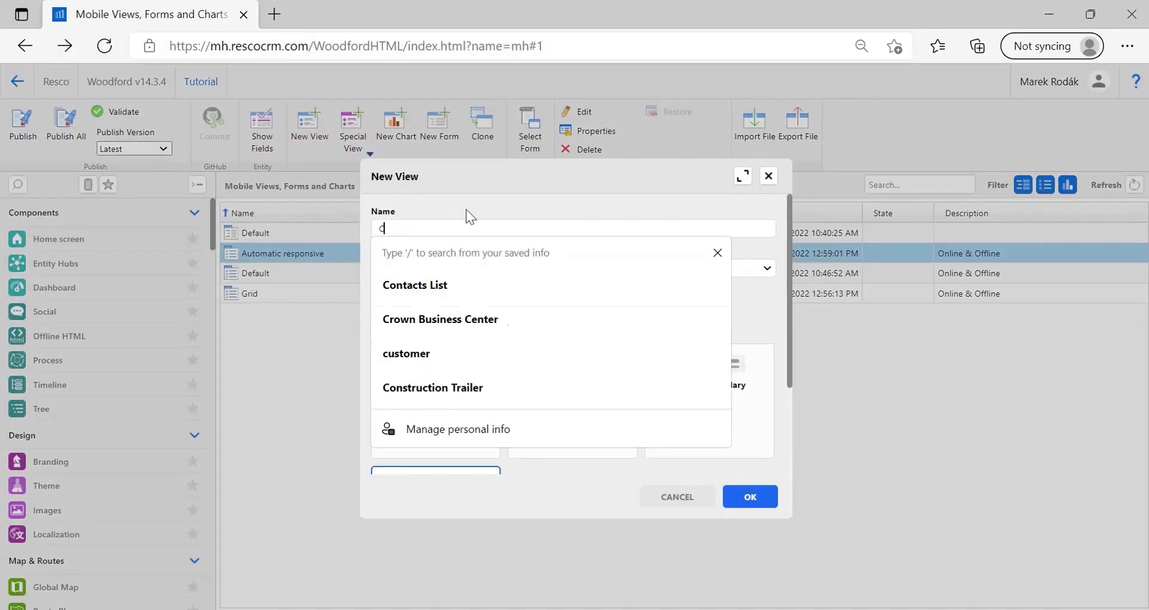
text(ustom re)
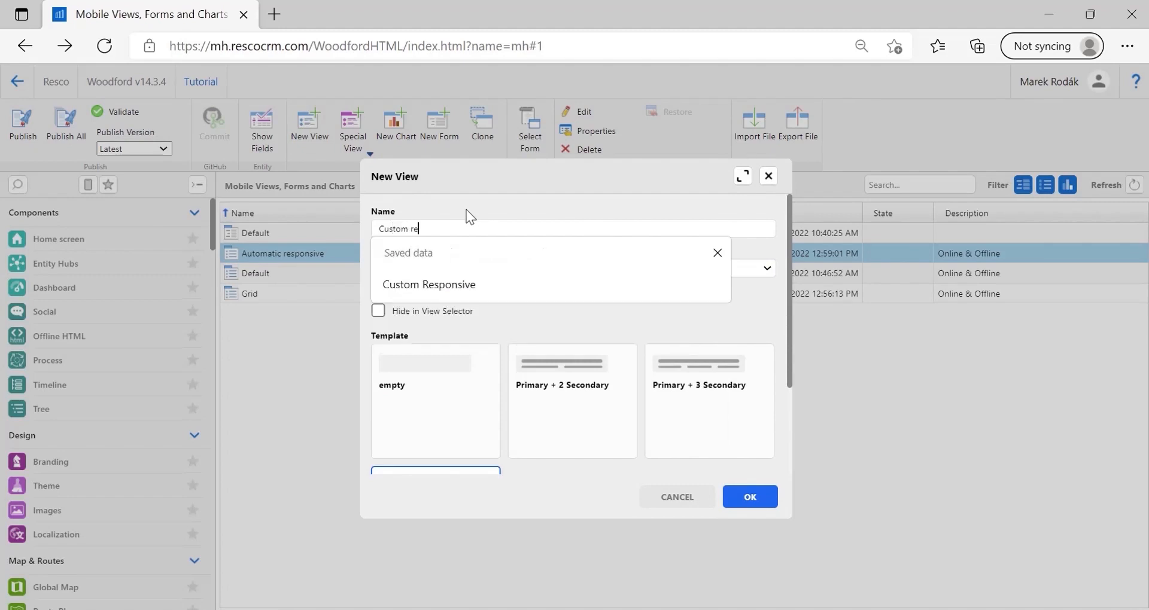
text(sponsive)
click(578, 392)
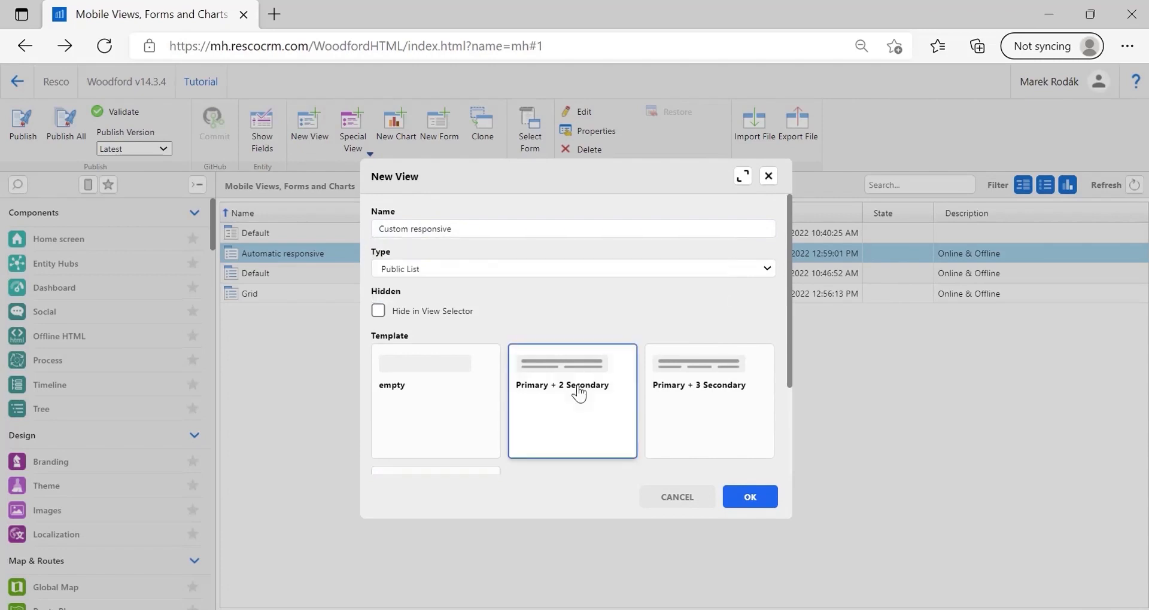
click(752, 497)
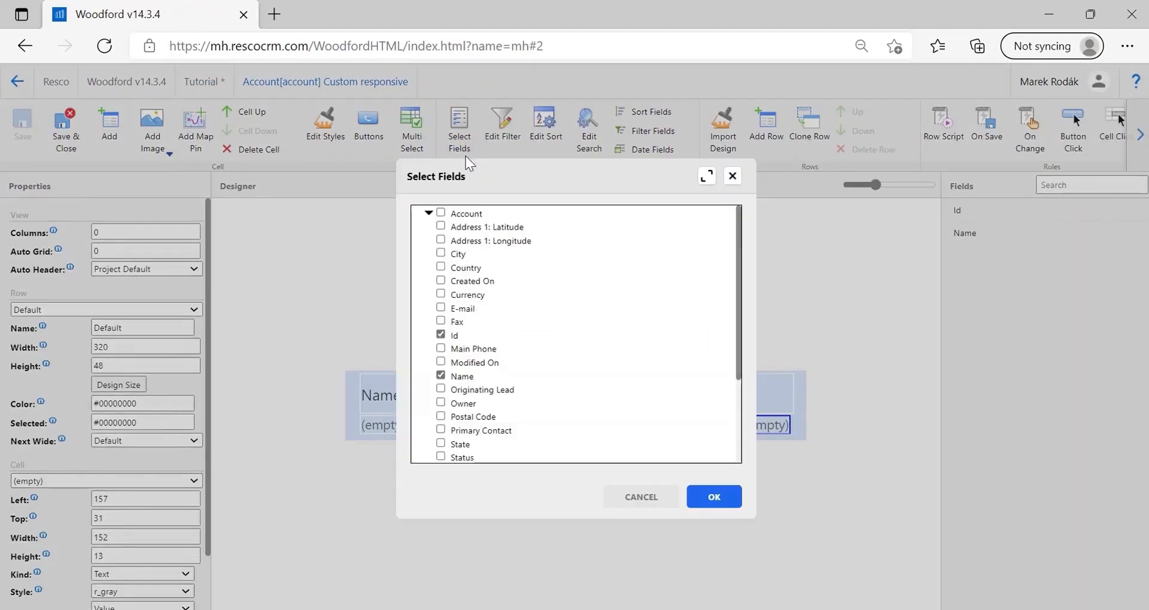
Include the City and Country fields in the Custom responsive view
click(460, 146)
click(441, 253)
click(441, 267)
click(716, 500)
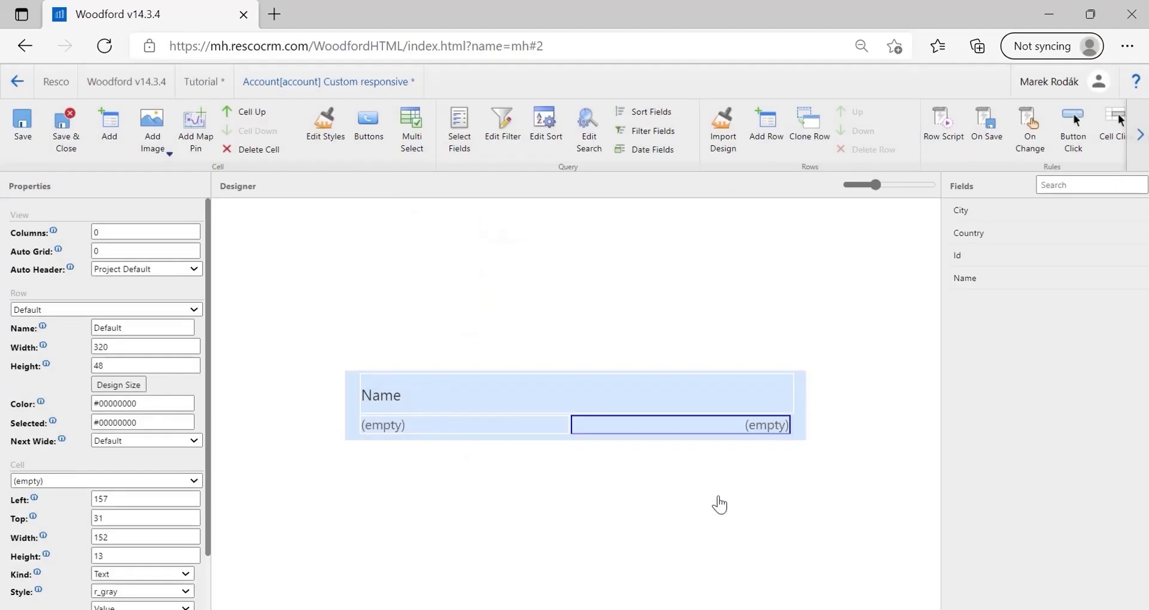
Assign City to the first empty cell under Name and Country to the second one
click(535, 426)
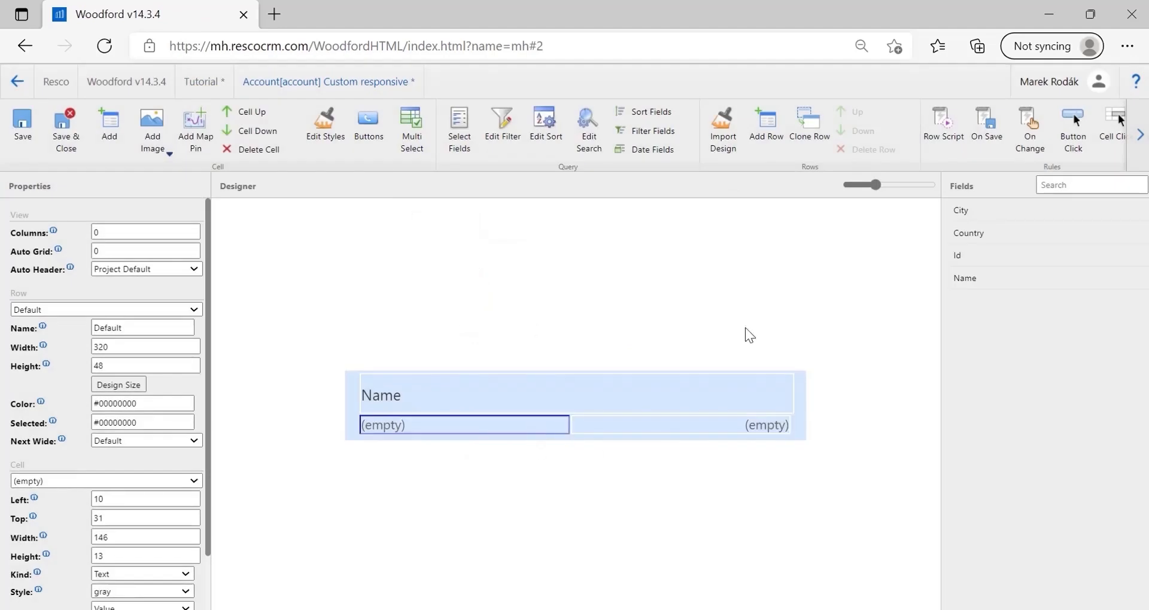
click(999, 214)
click(720, 428)
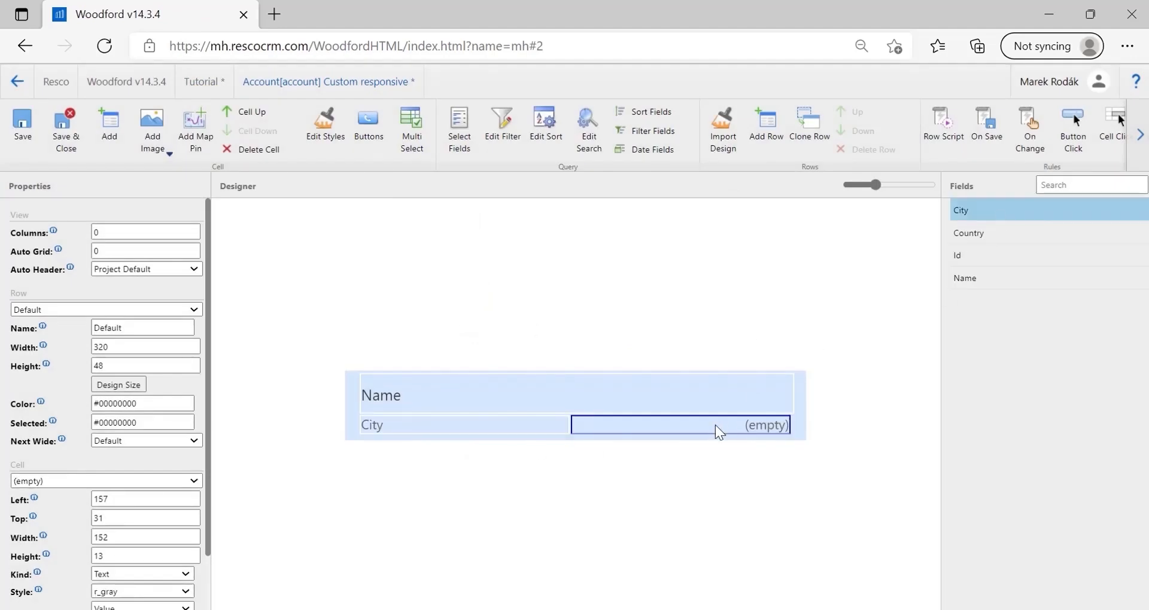
click(982, 235)
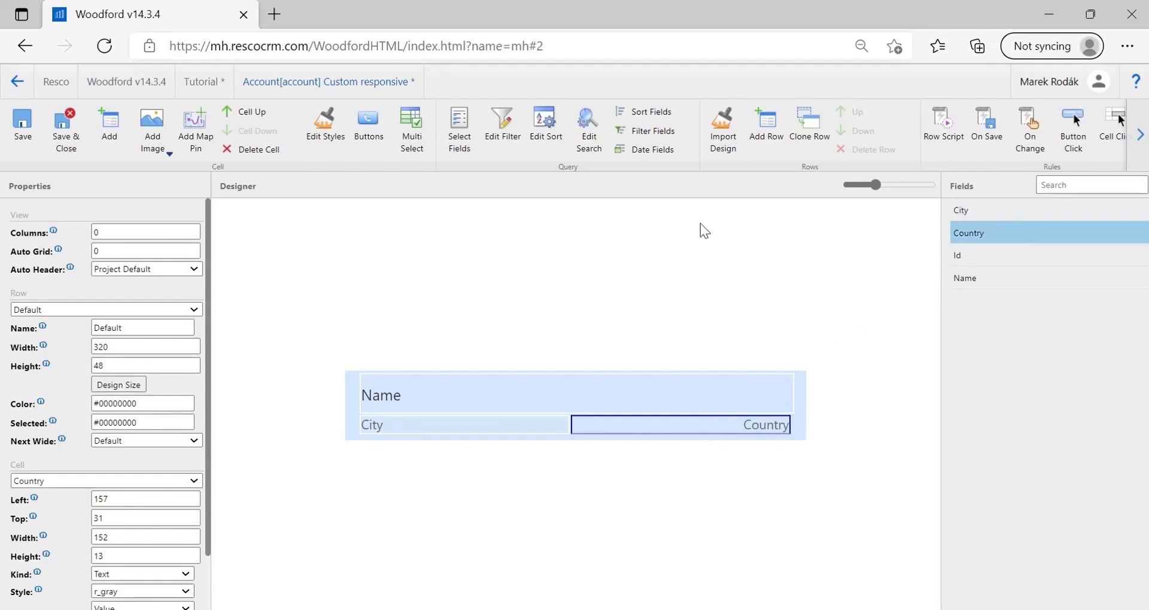
Clone the Default row, name the copy Wide and set its width to 500
click(809, 144)
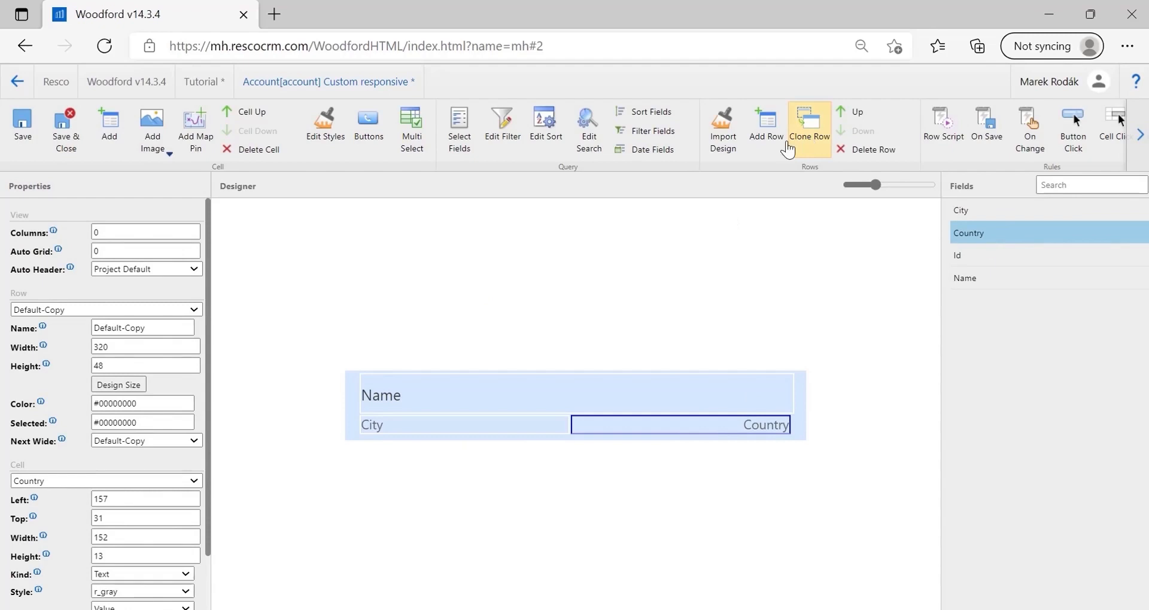
click(187, 310)
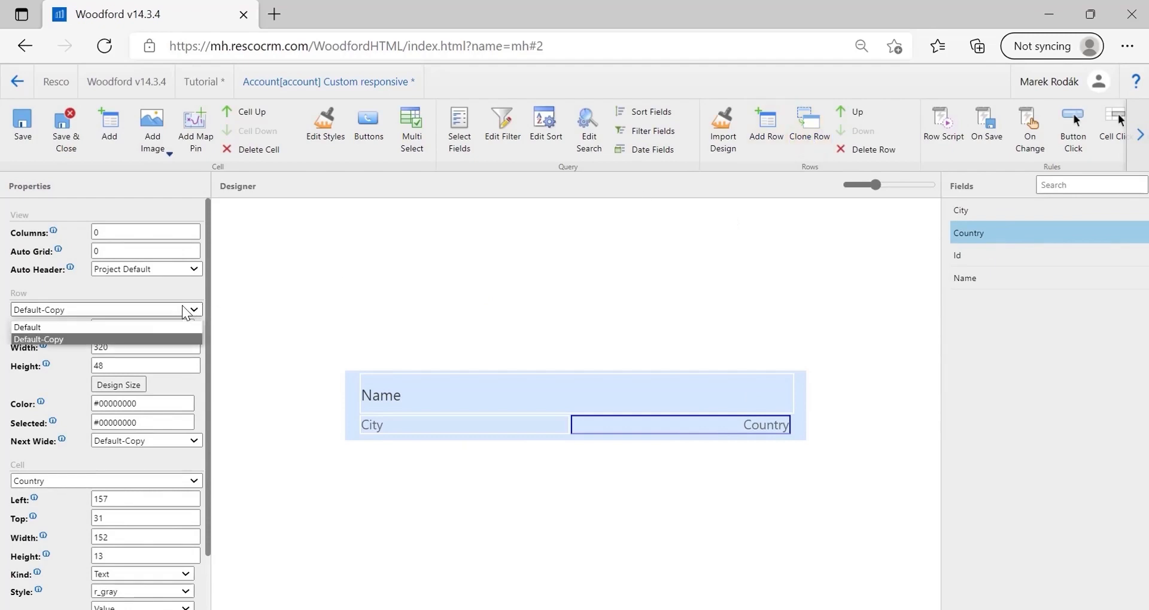
click(107, 340)
click(149, 331)
drag(149, 331, 3, 290)
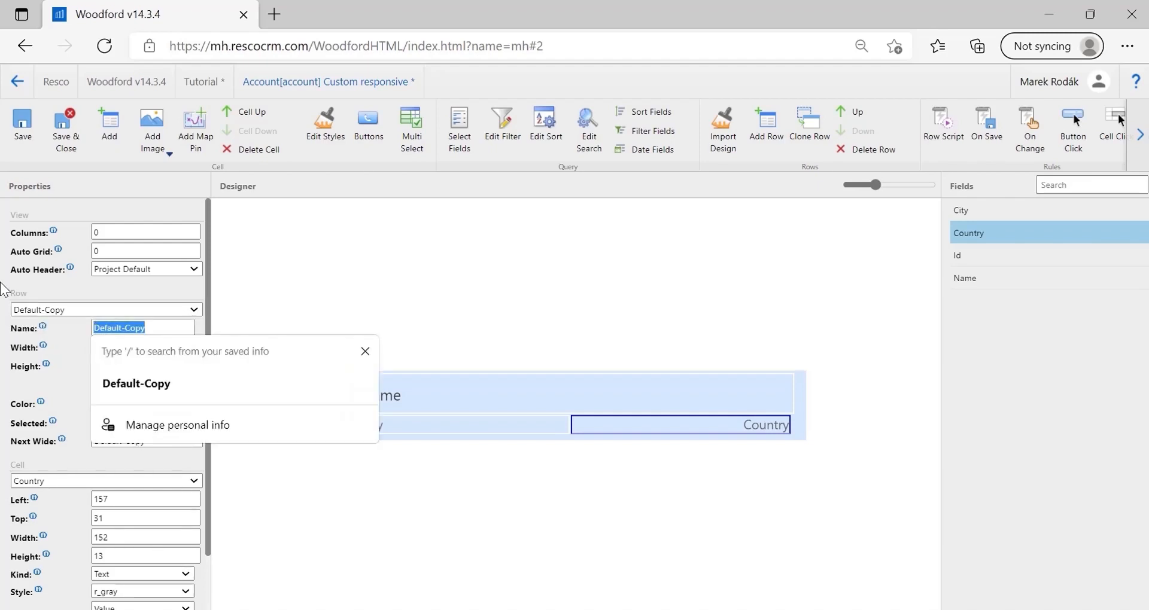
text(Wide)
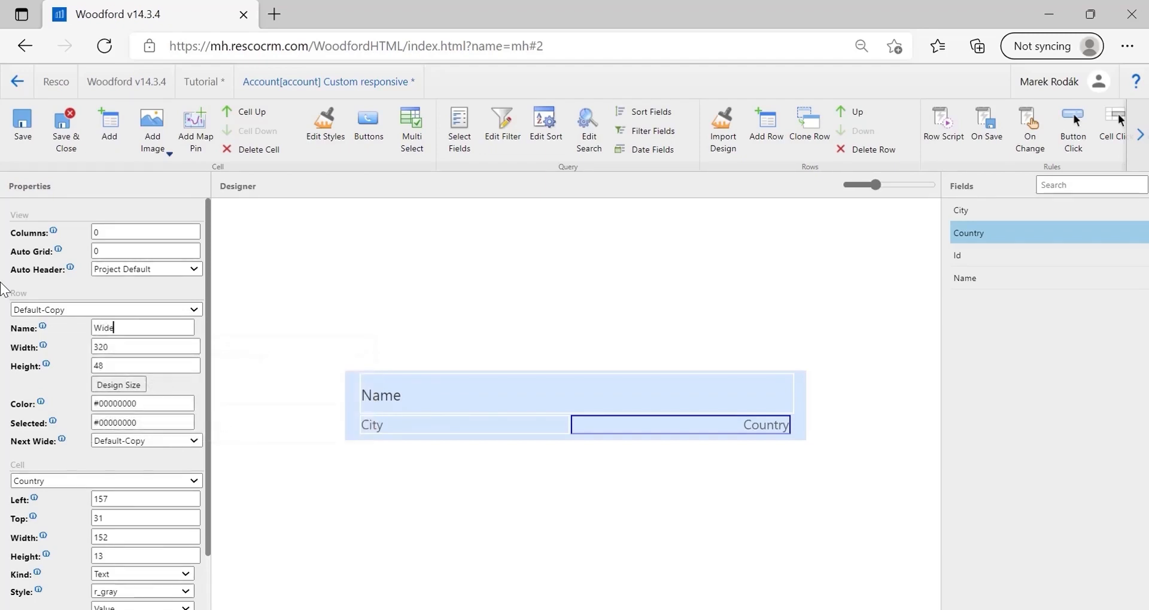
click(136, 347)
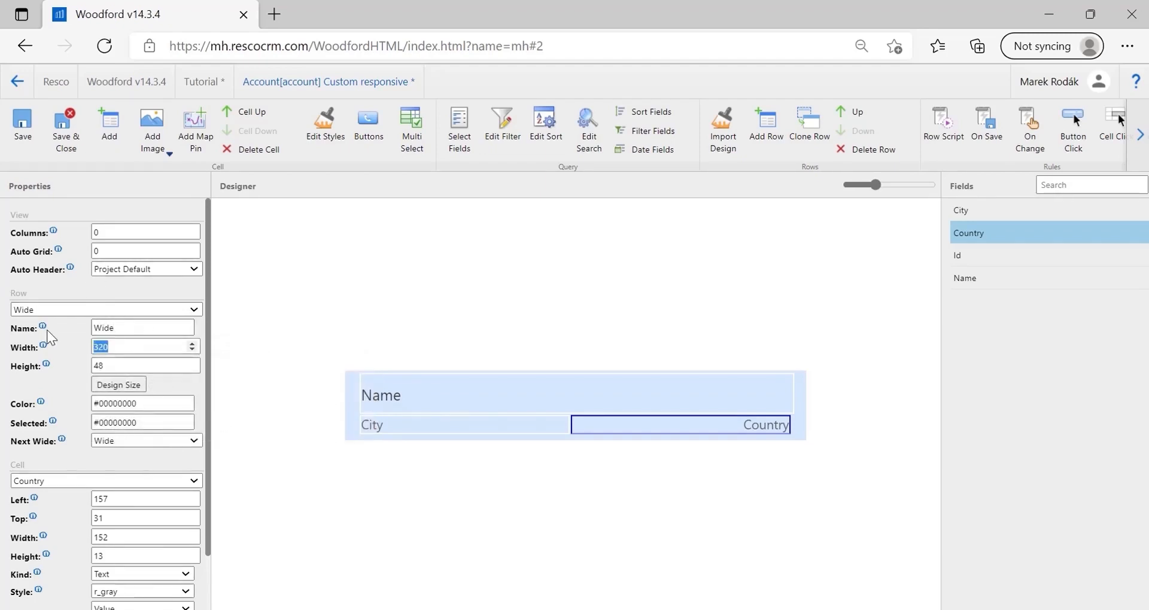
text(500)
Set the Default row's Next Wide option to the Wide row
click(144, 308)
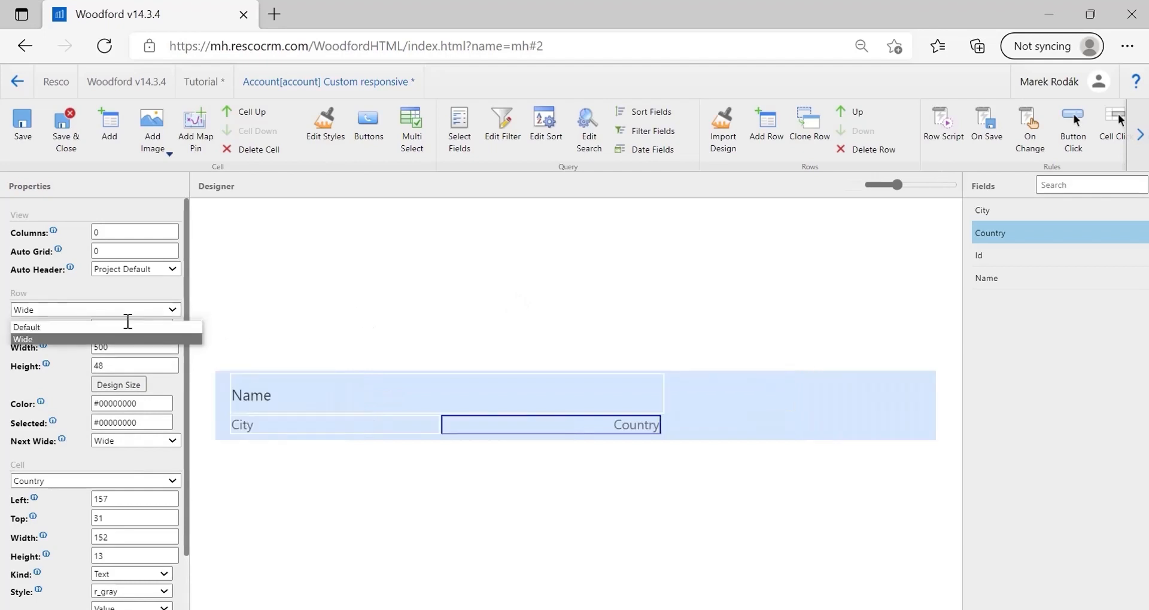
click(127, 326)
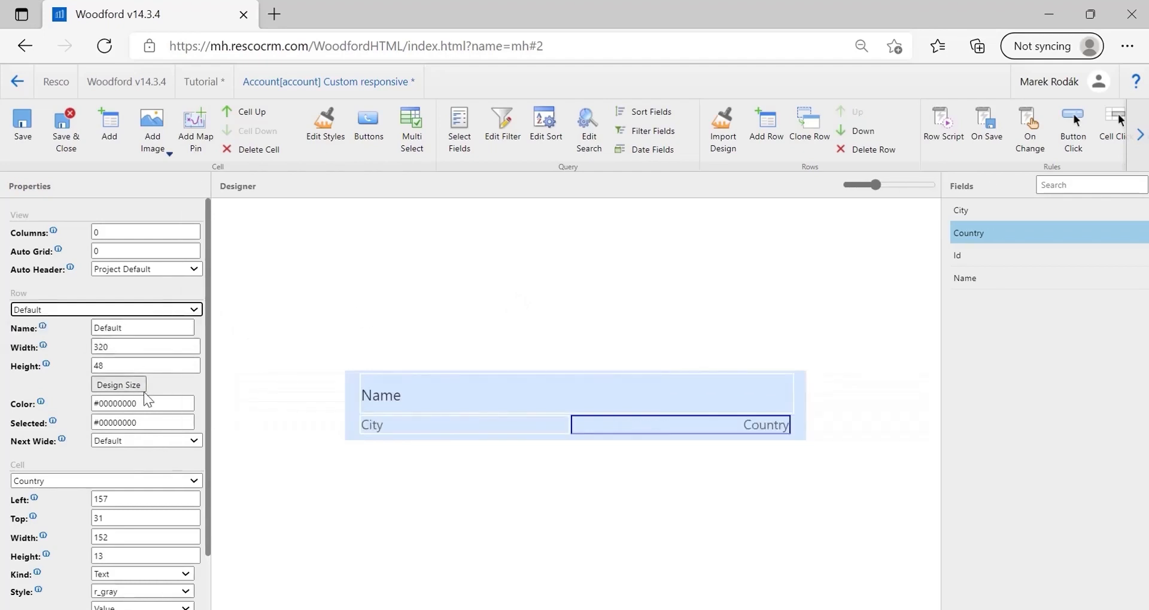
click(154, 442)
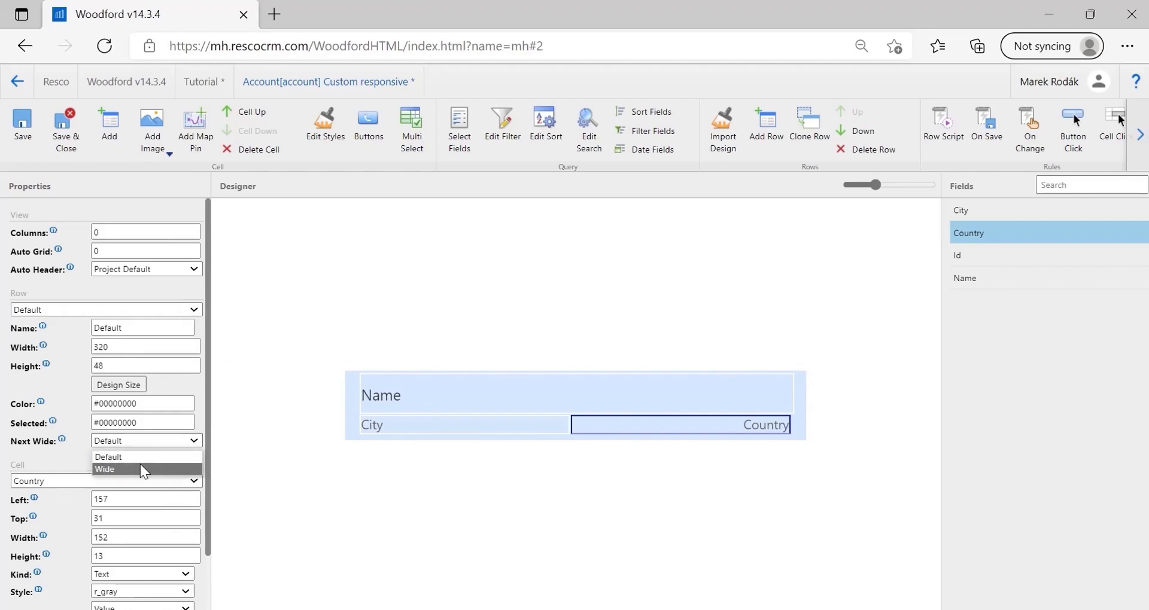
click(144, 470)
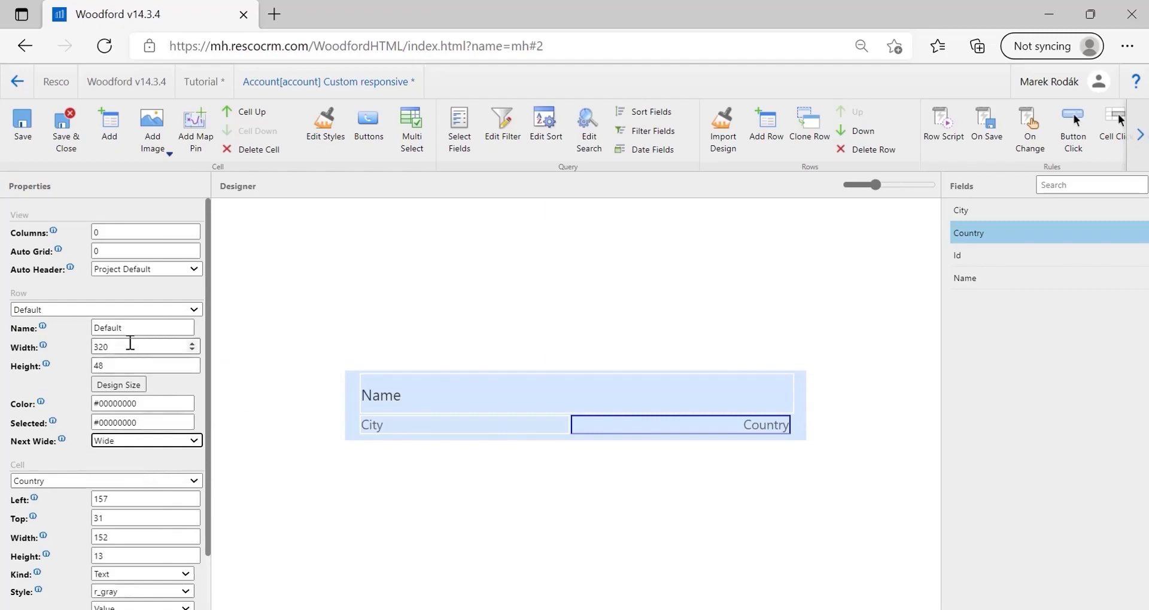
In the Wide row, change the City cell's style to Primary
click(157, 307)
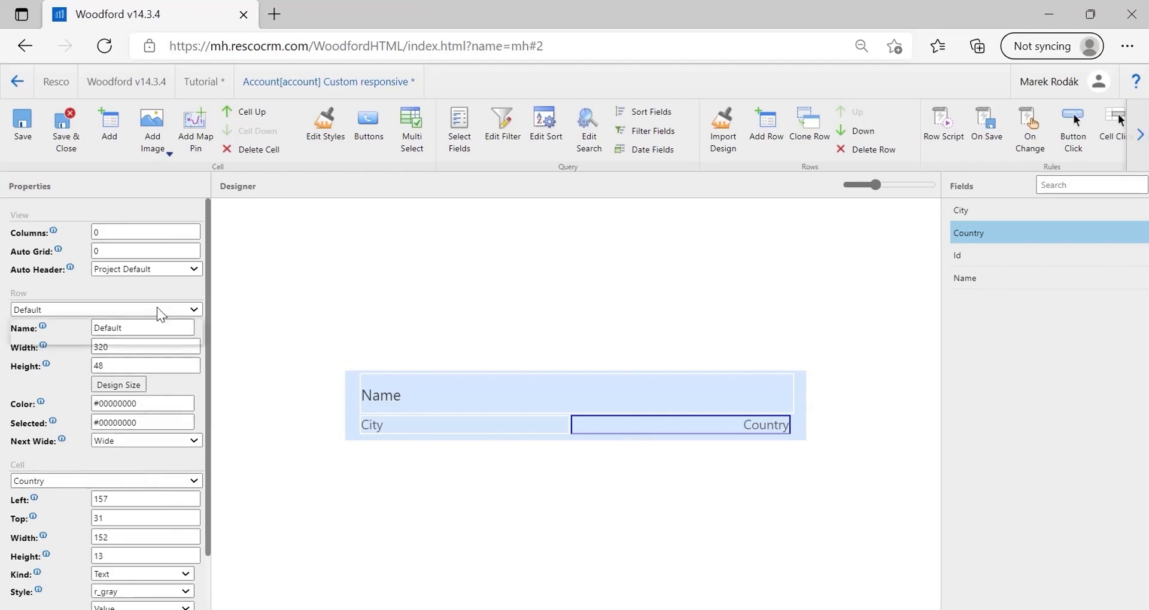
click(139, 336)
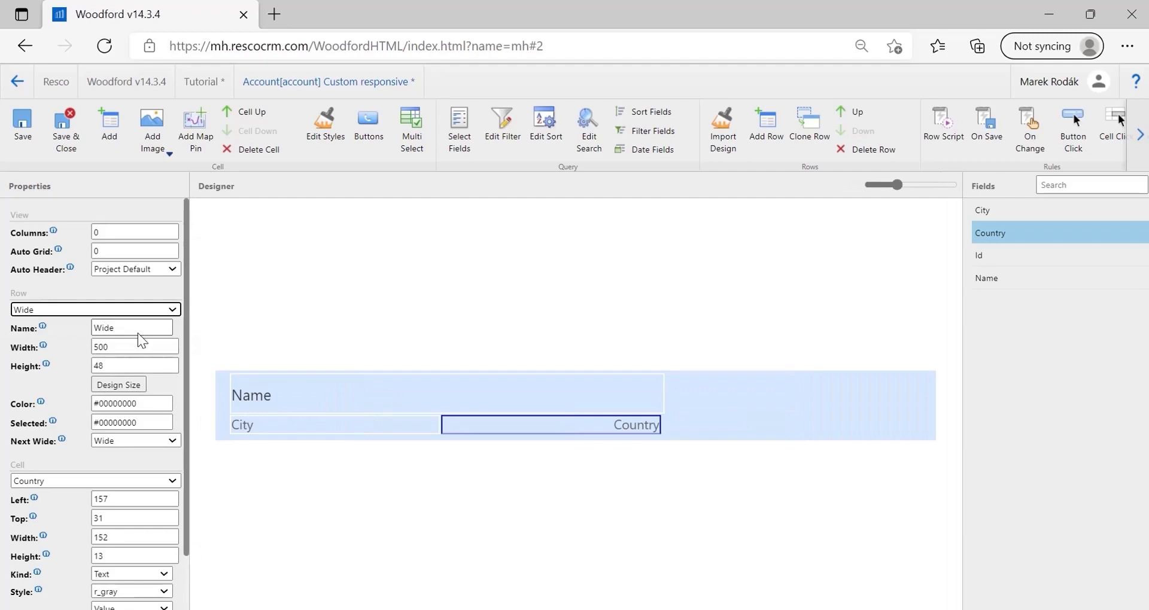
click(576, 402)
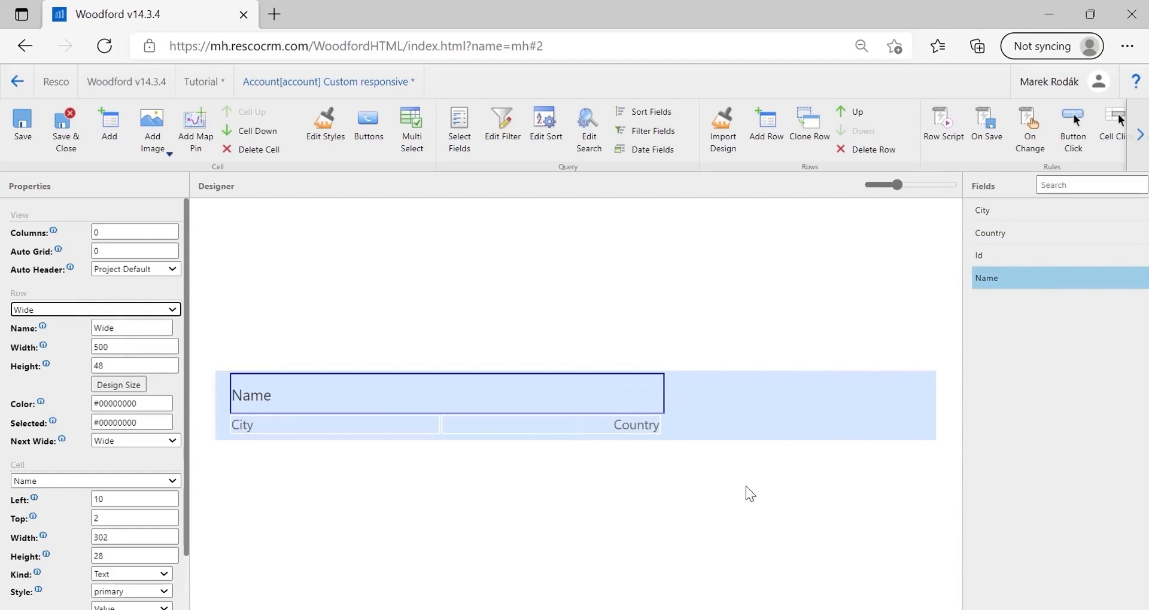
scroll(746, 486, down, 3)
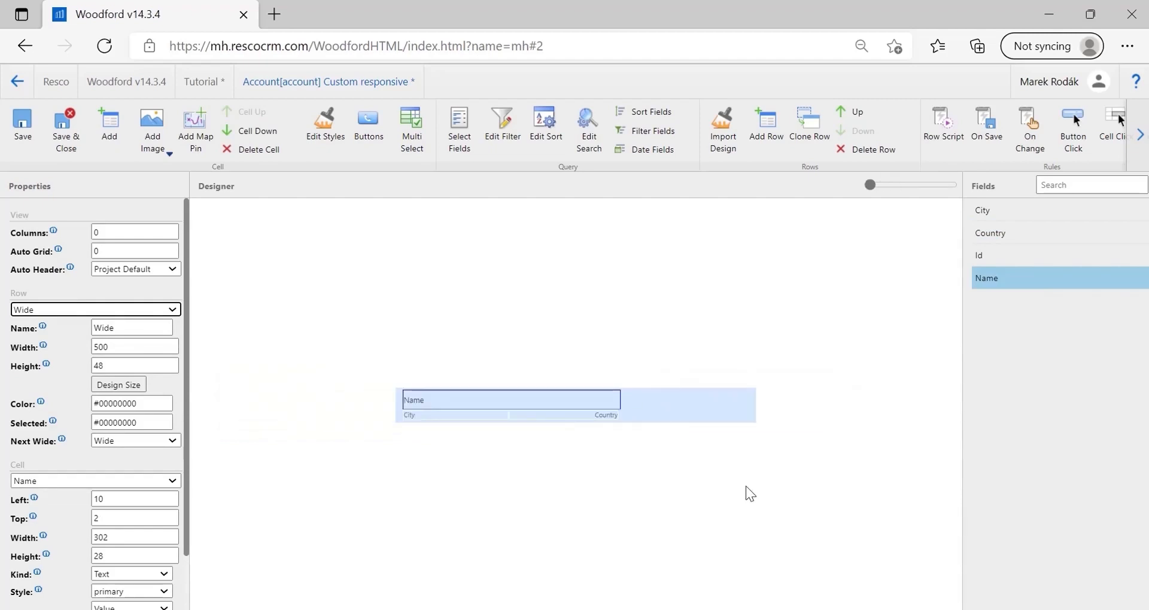
click(490, 417)
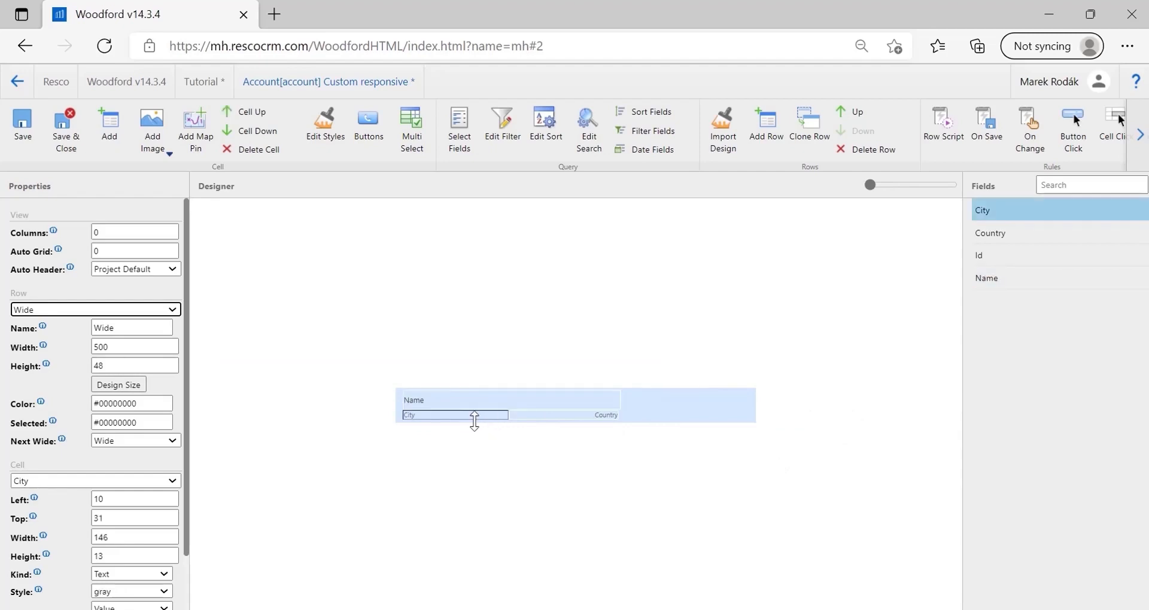
click(150, 591)
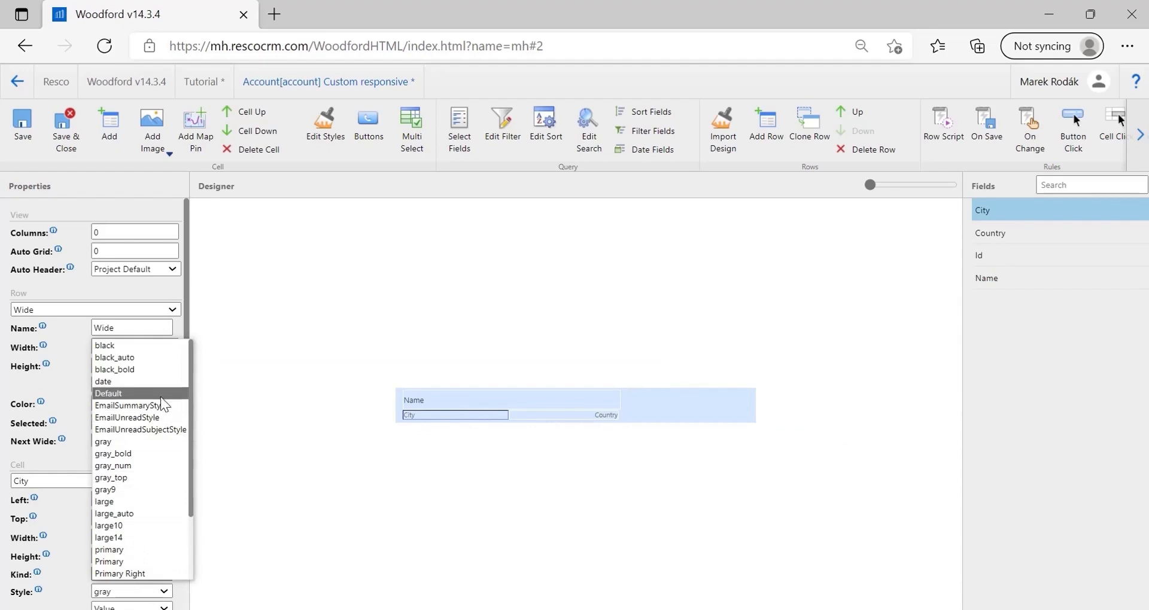
click(124, 564)
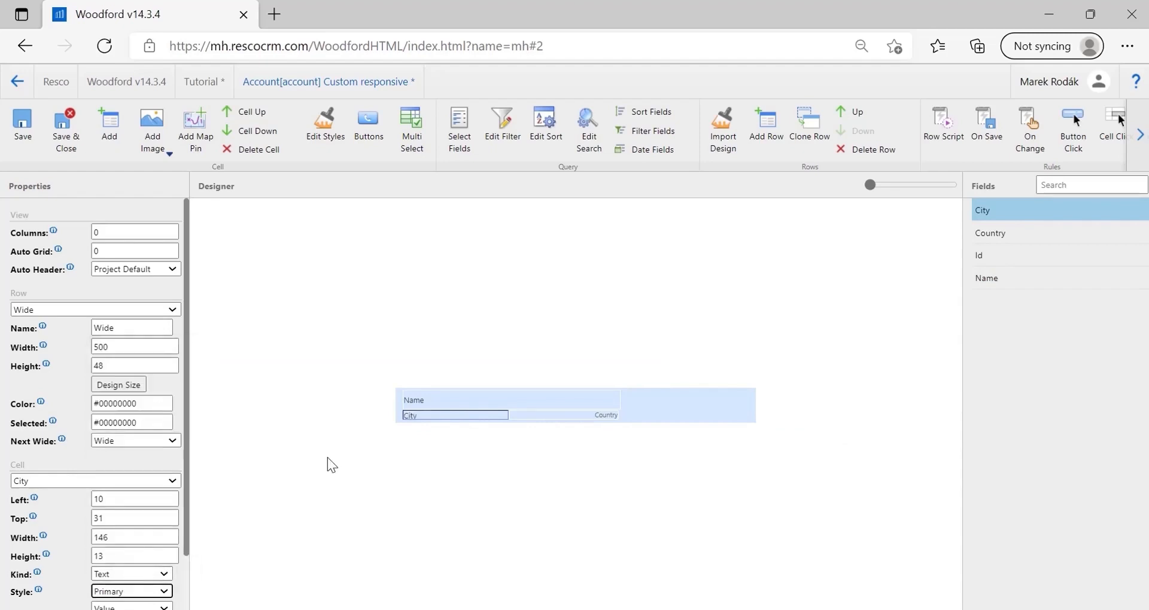
Place City beside Name at about 172 wide and 28 high, and move Country beneath it, aligned with City's far edge
drag(428, 414, 653, 402)
mouse_move(732, 402)
mouse_down()
mouse_move(752, 425)
mouse_move(748, 410)
mouse_up()
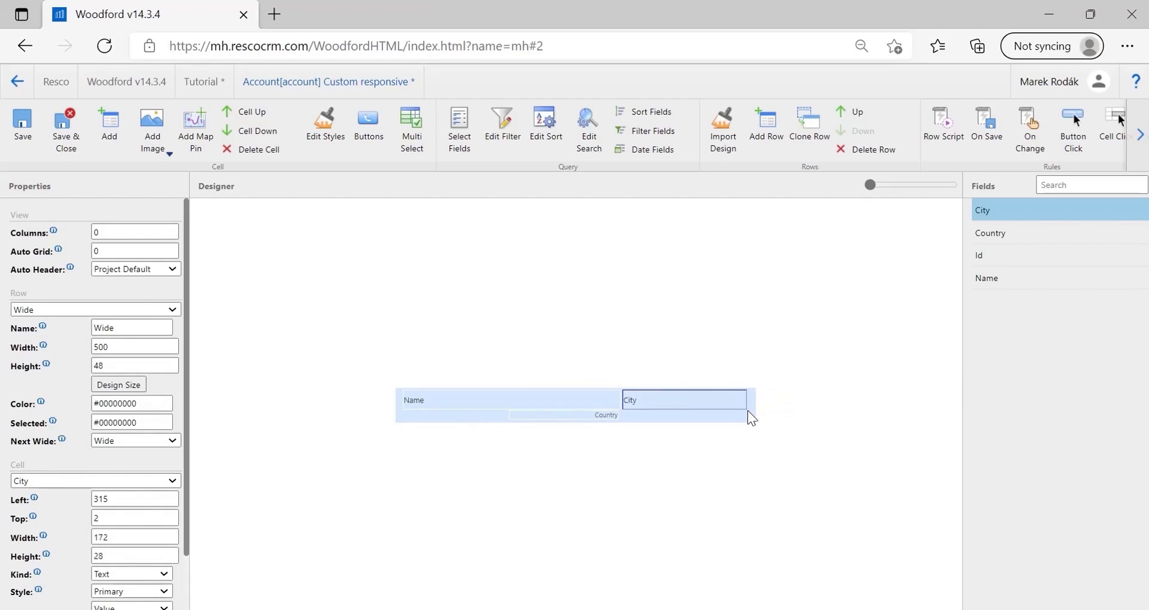
click(563, 415)
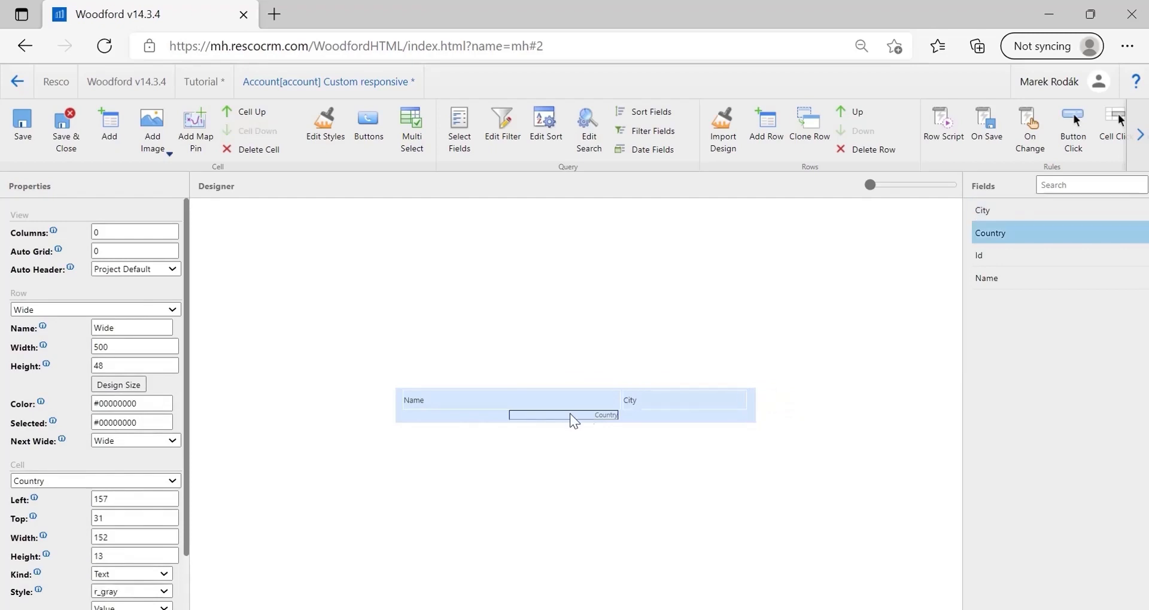
drag(592, 415, 714, 417)
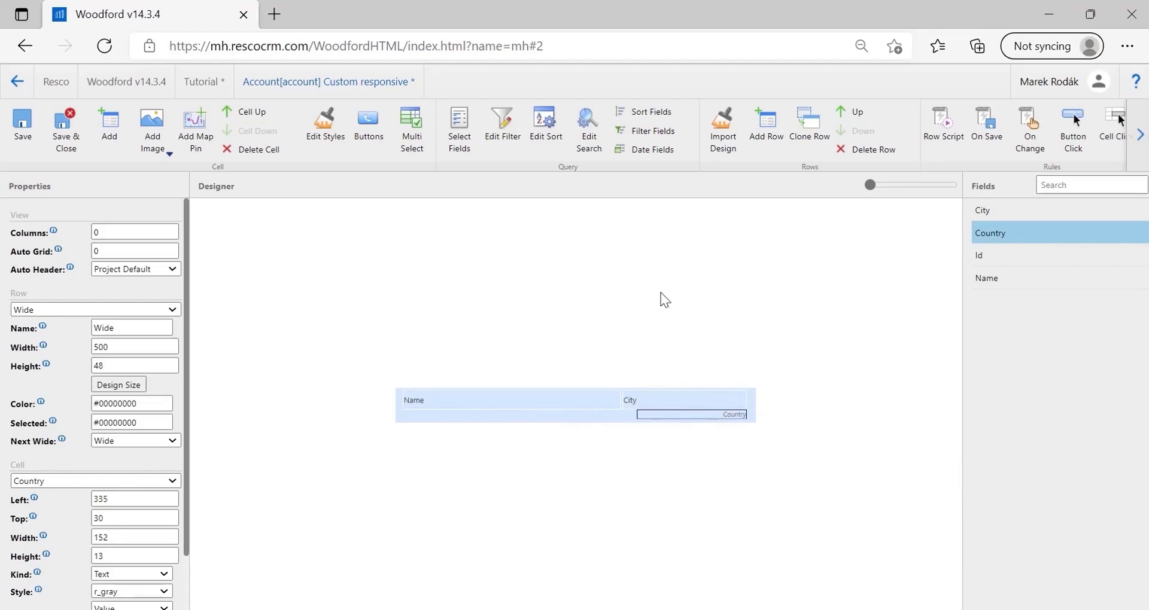
Include the Street 1 field in the view and place it in the Wide row under Name, just before Country
click(459, 129)
scroll(542, 306, down, 3)
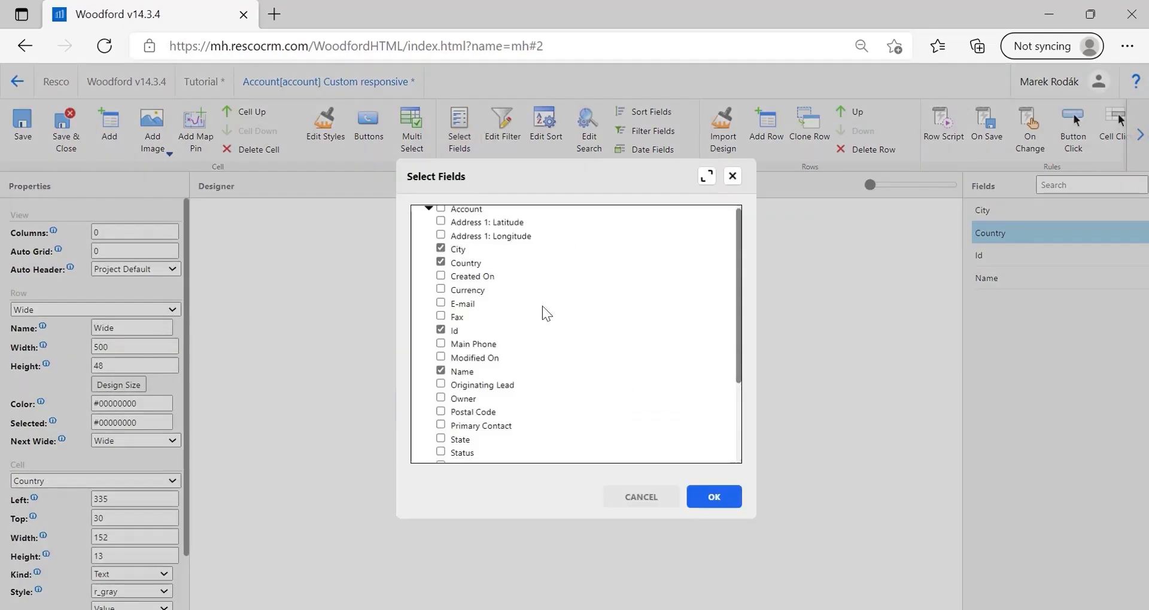
click(441, 407)
click(696, 500)
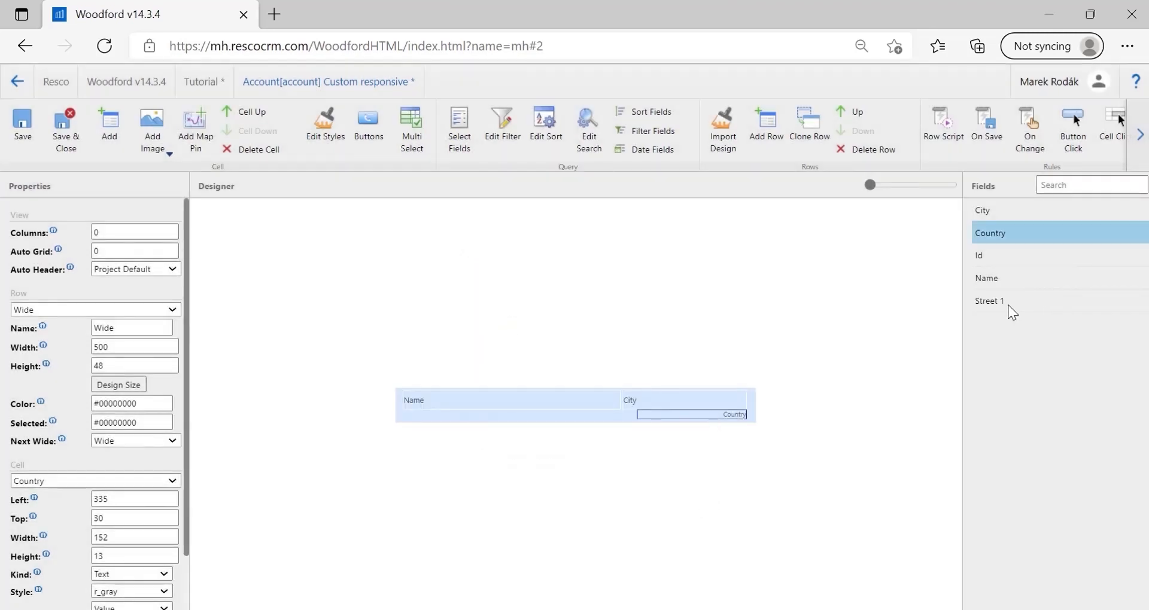
drag(1004, 300, 587, 418)
drag(586, 418, 589, 413)
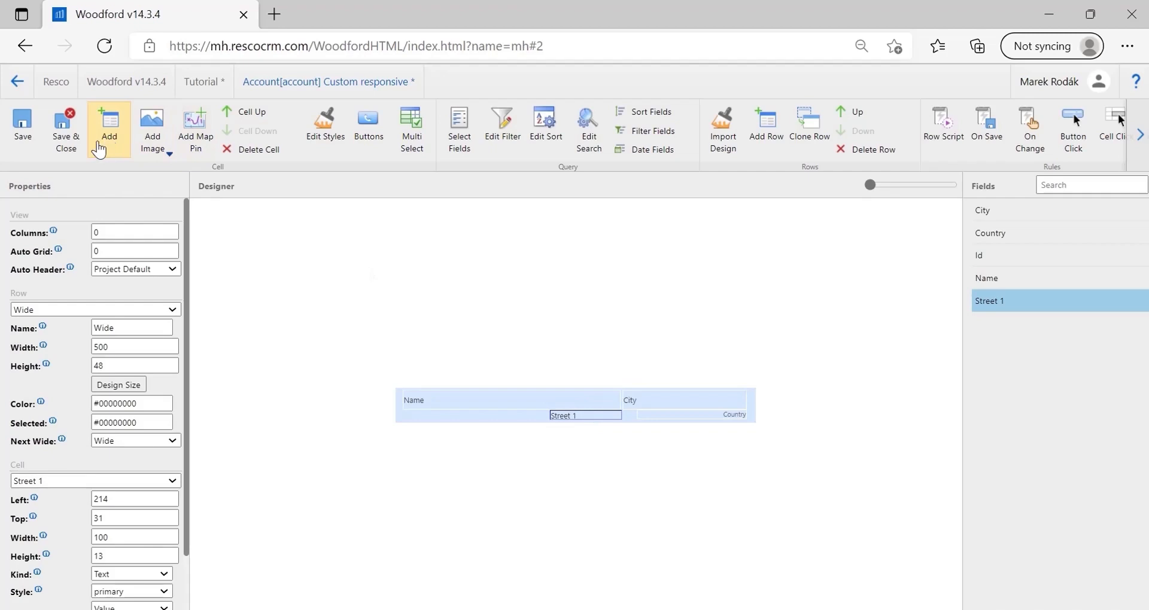
Save and close the Custom responsive view and publish the Tutorial project
click(74, 148)
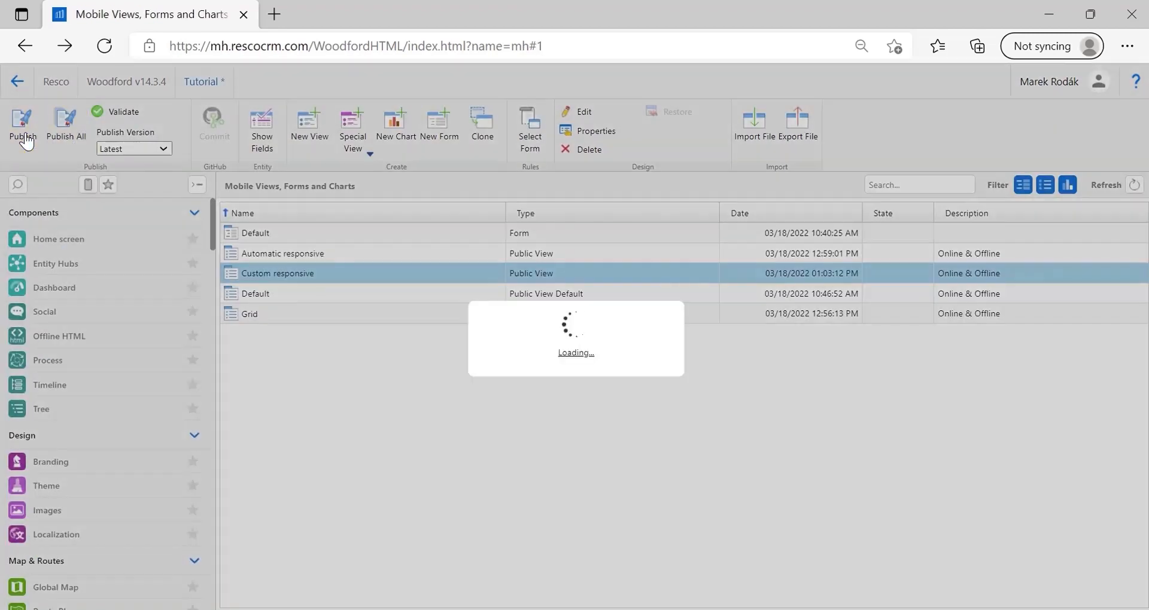
click(24, 137)
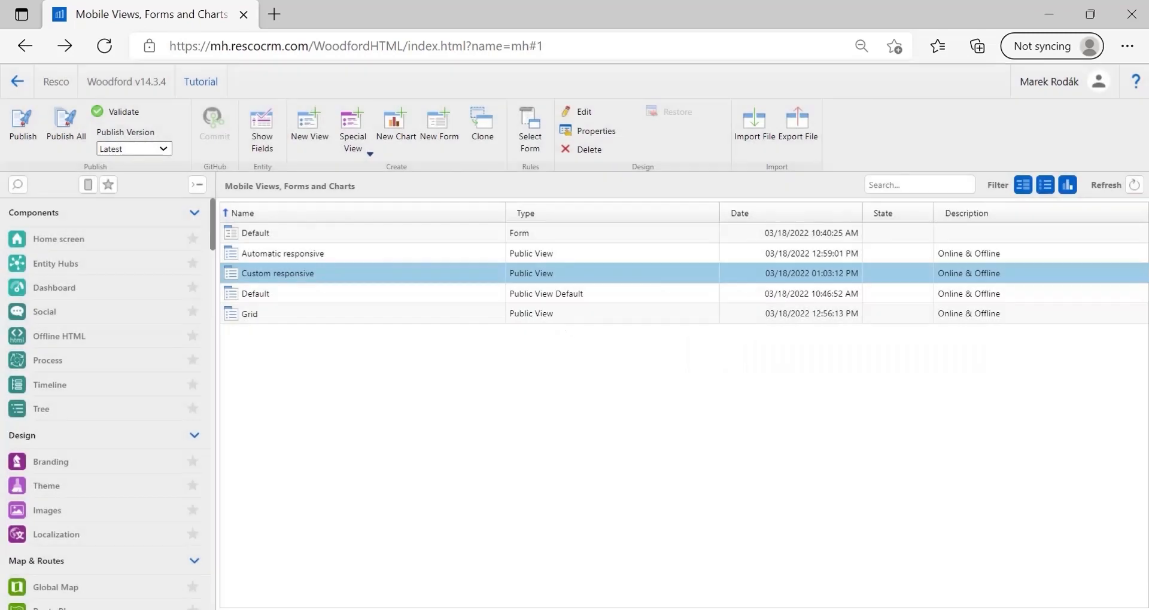
Switch to Resco Mobile CRM and synchronize the app with the published project
key(alt+Tab)
click(221, 91)
click(529, 138)
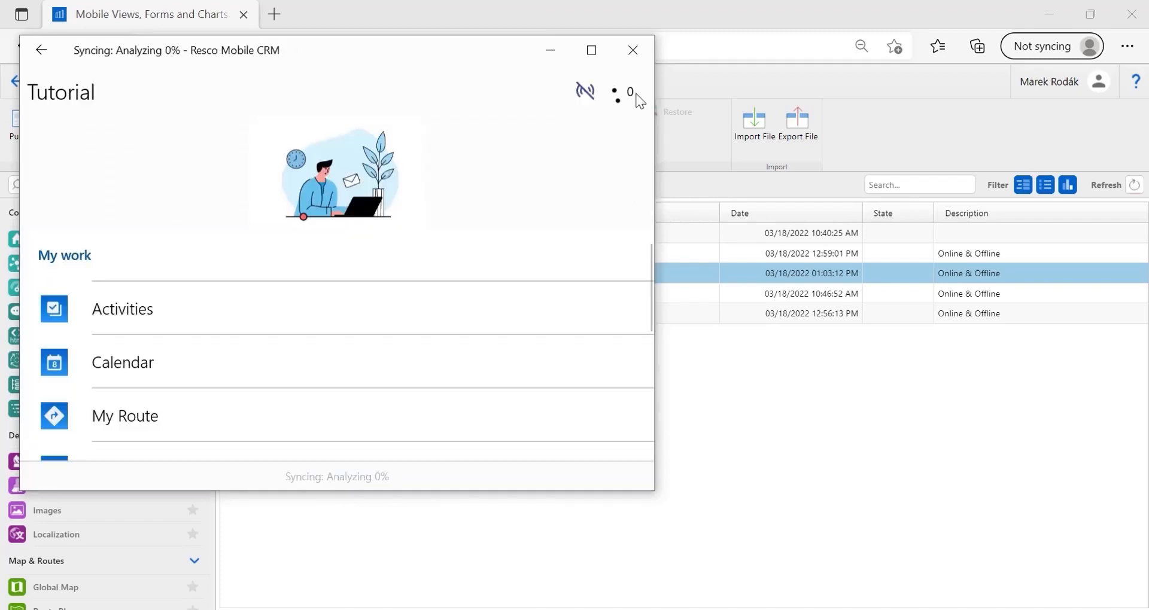
Maximize the Resco Mobile CRM window and display Accounts in the Custom responsive view
click(592, 51)
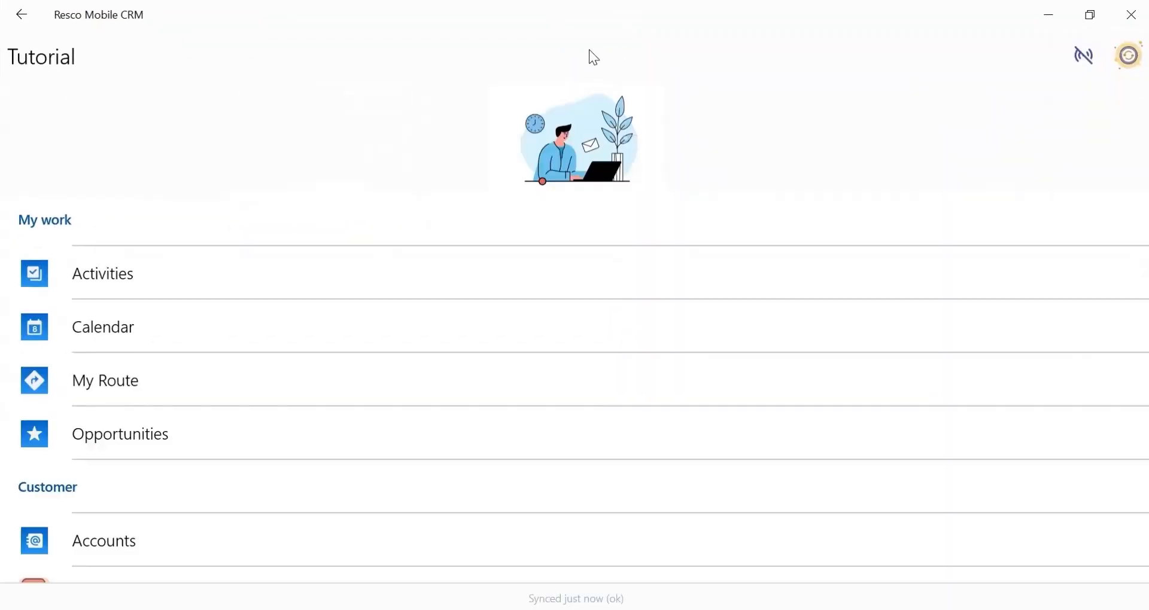
scroll(269, 353, down, 1)
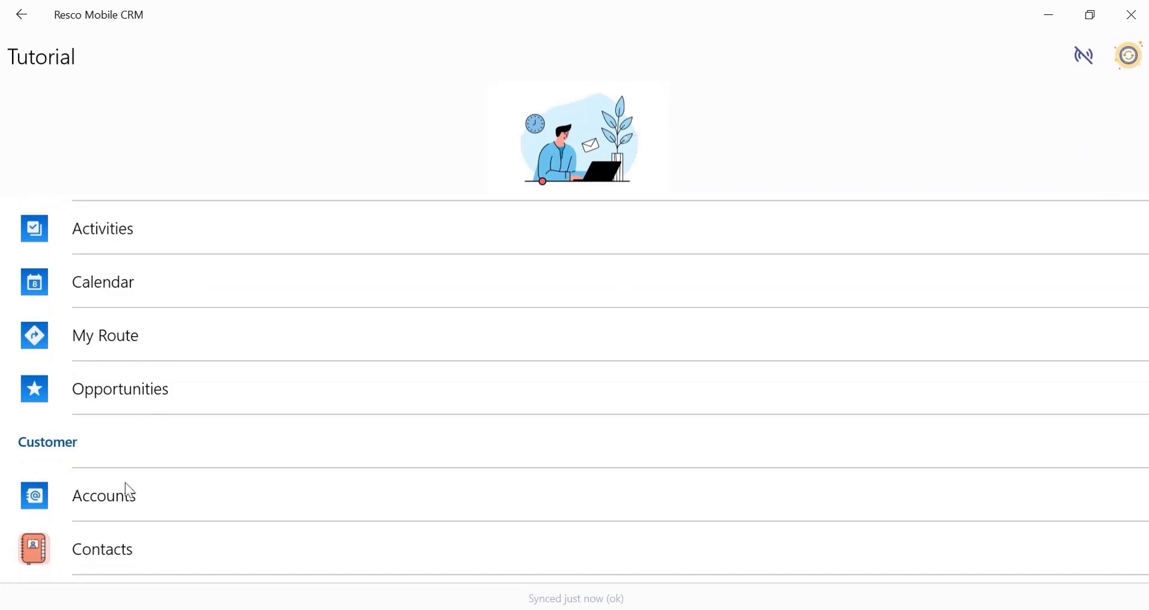
click(128, 495)
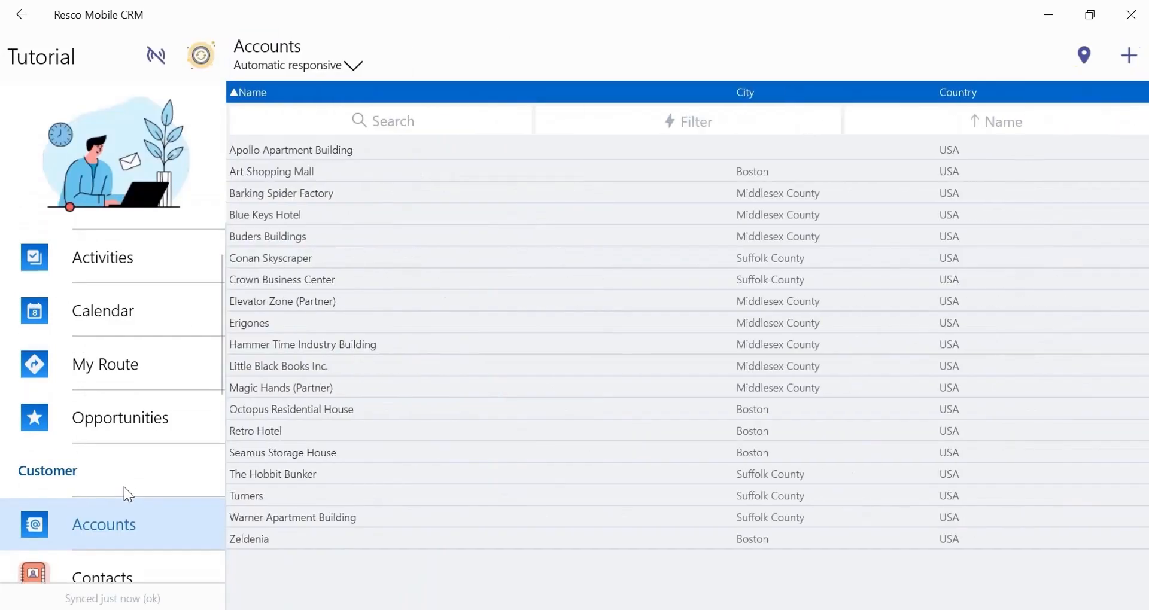
click(346, 59)
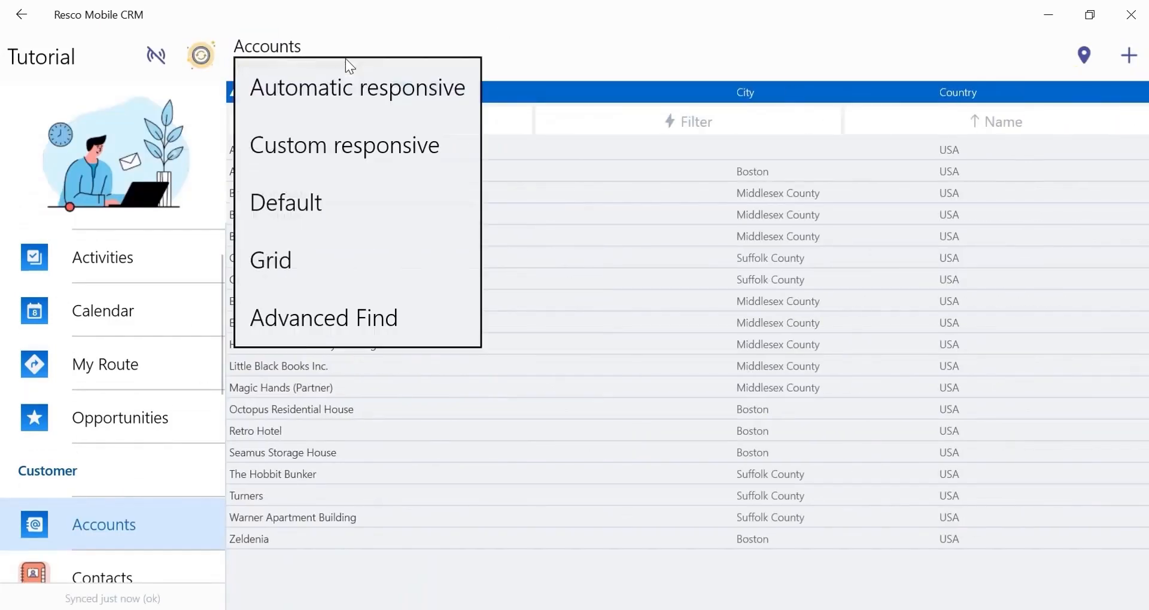
click(327, 142)
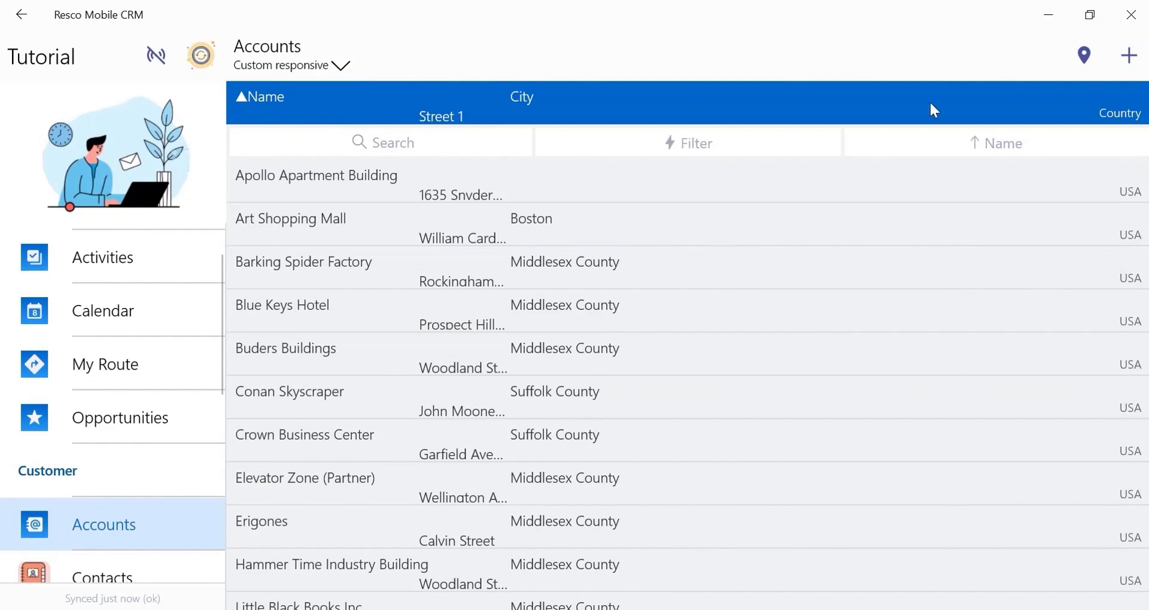
Restore the Resco Mobile CRM window, widen it and maximize it again to compare the narrow and wide row layouts
click(1090, 14)
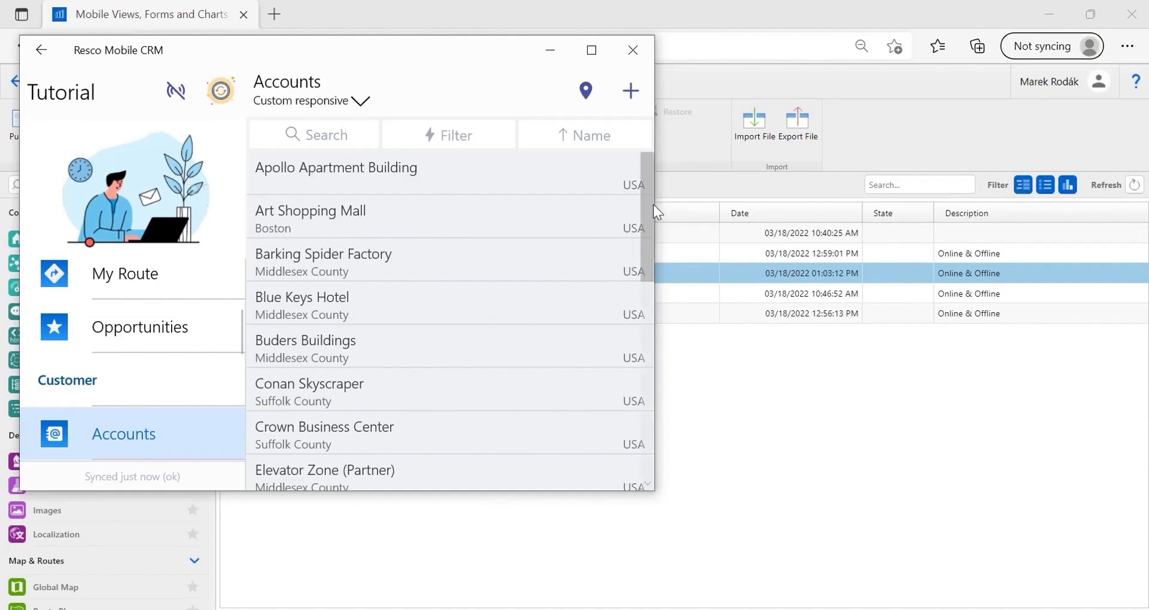
drag(654, 325, 894, 317)
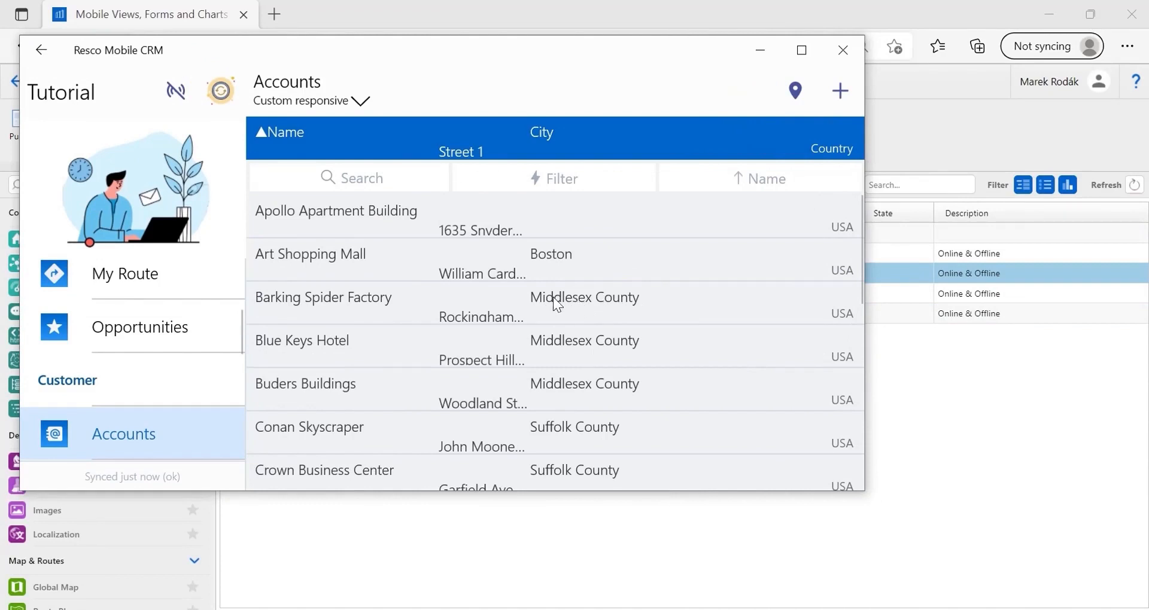
click(800, 52)
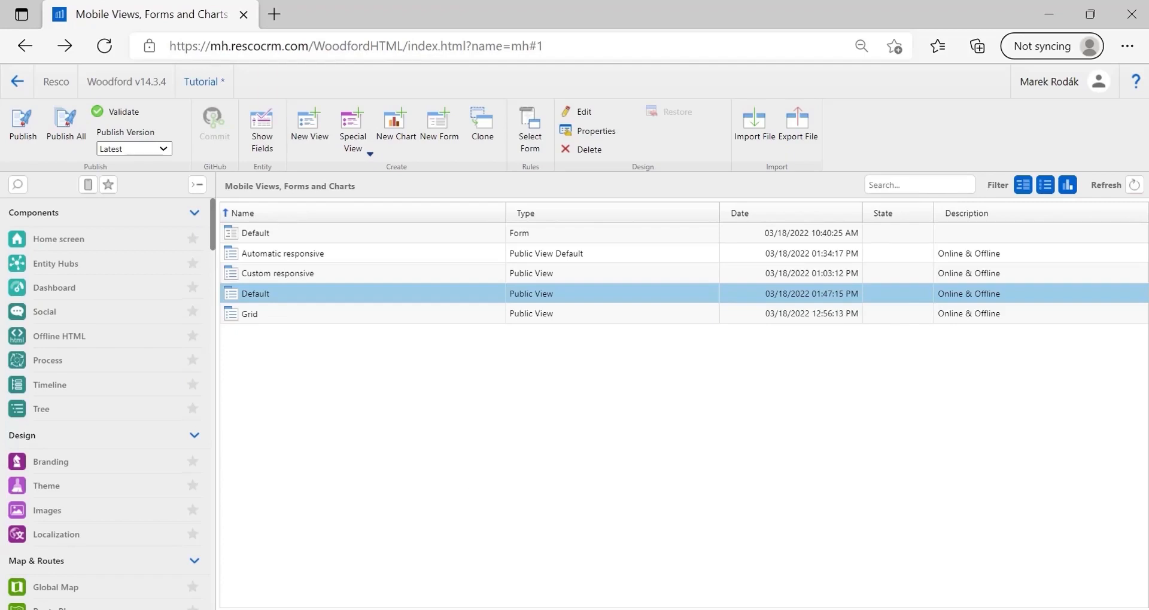
In Woodford, open the Account entity's public Default view for editing and clone its Default row twice
double_click(332, 297)
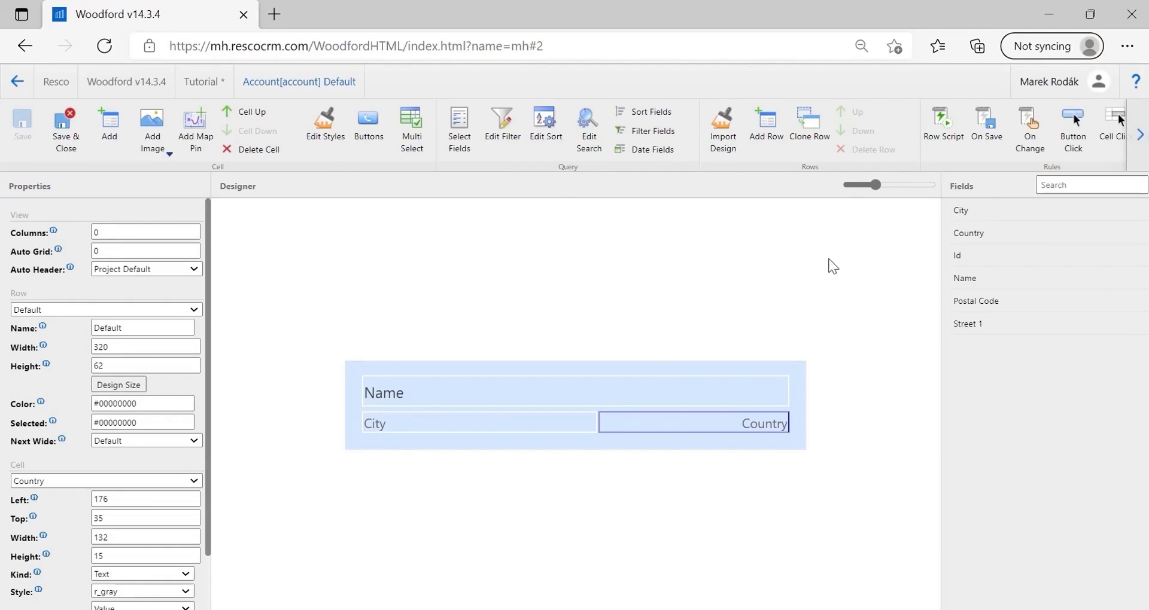
click(817, 145)
click(817, 144)
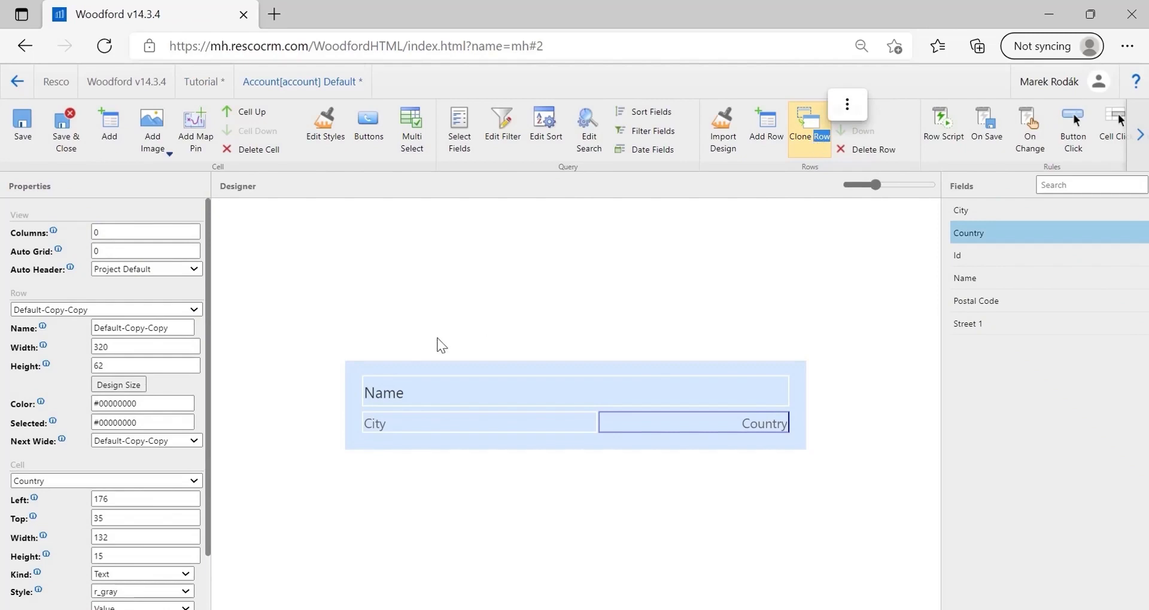
Rename the Default-Copy row as Primary
click(184, 311)
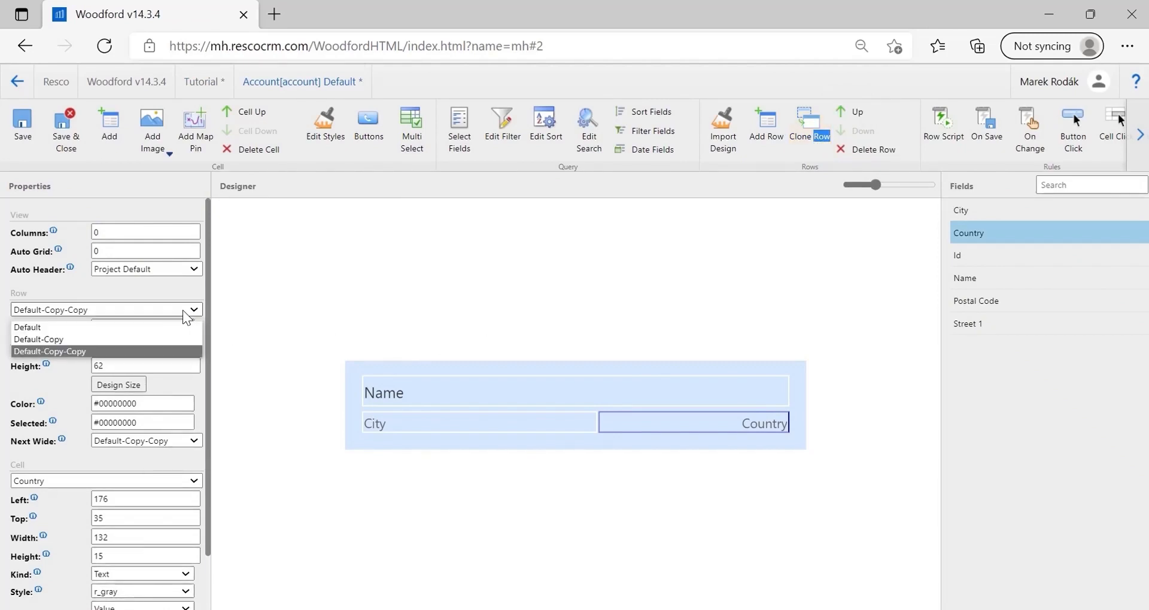
click(119, 340)
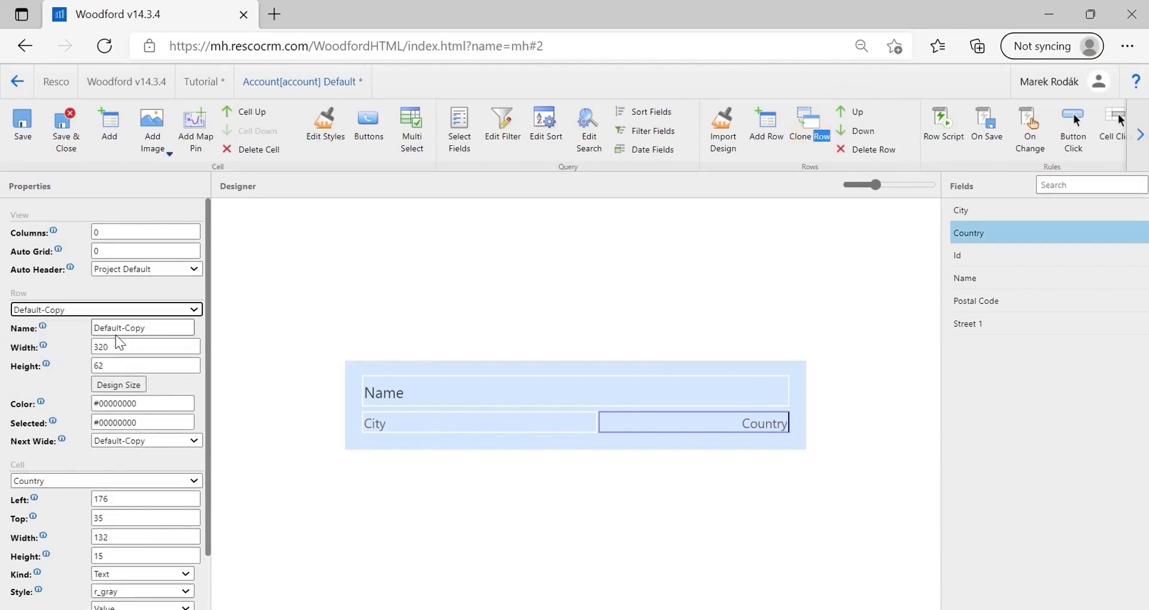
drag(162, 328, 30, 317)
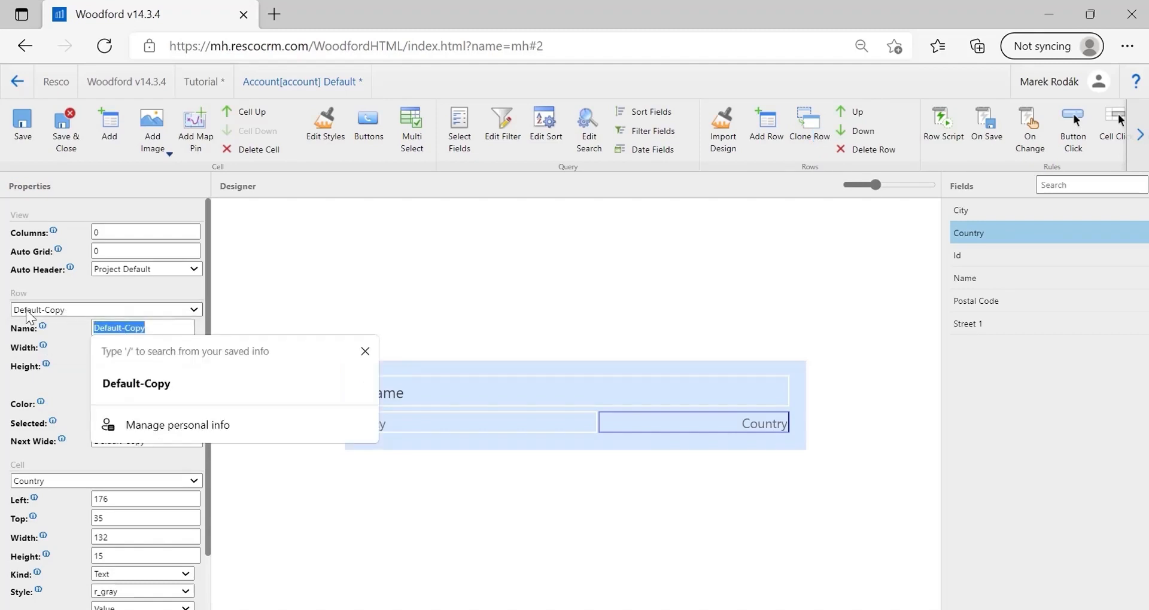
text(Primary)
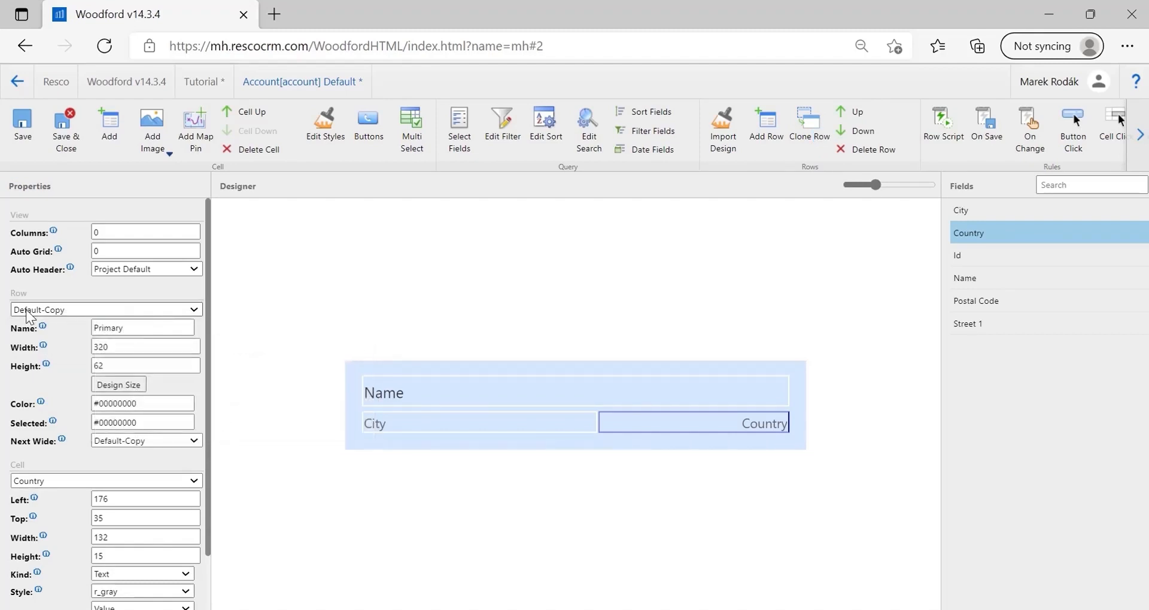
click(28, 316)
Rename the Default-Copy-Copy row as Secondary
click(68, 311)
click(48, 349)
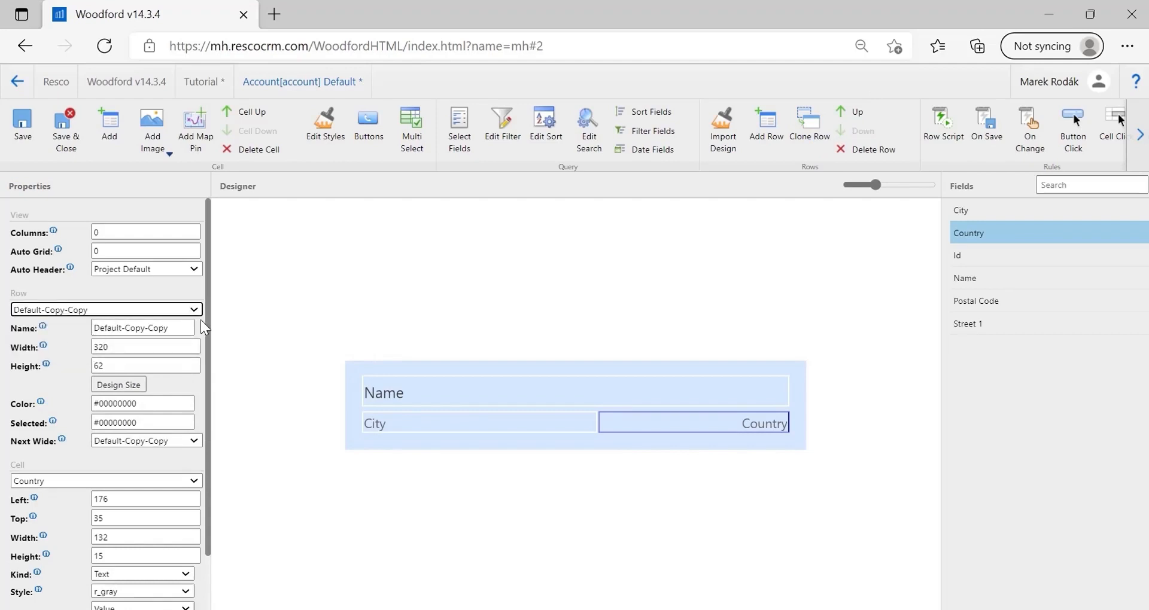
drag(185, 327, 3, 332)
text(Se)
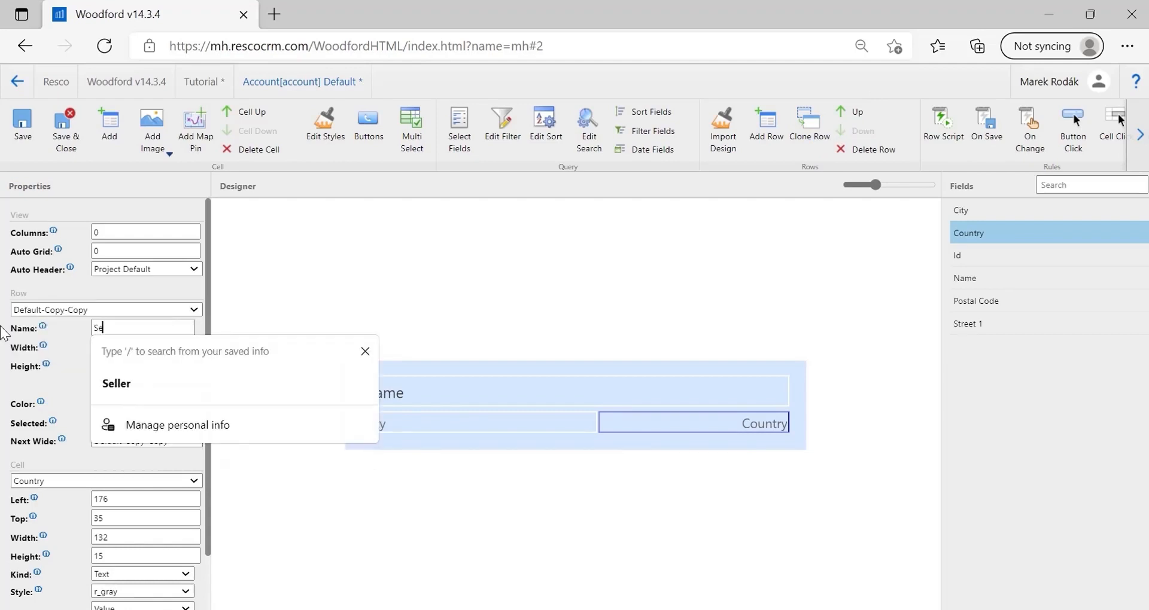
text(condary)
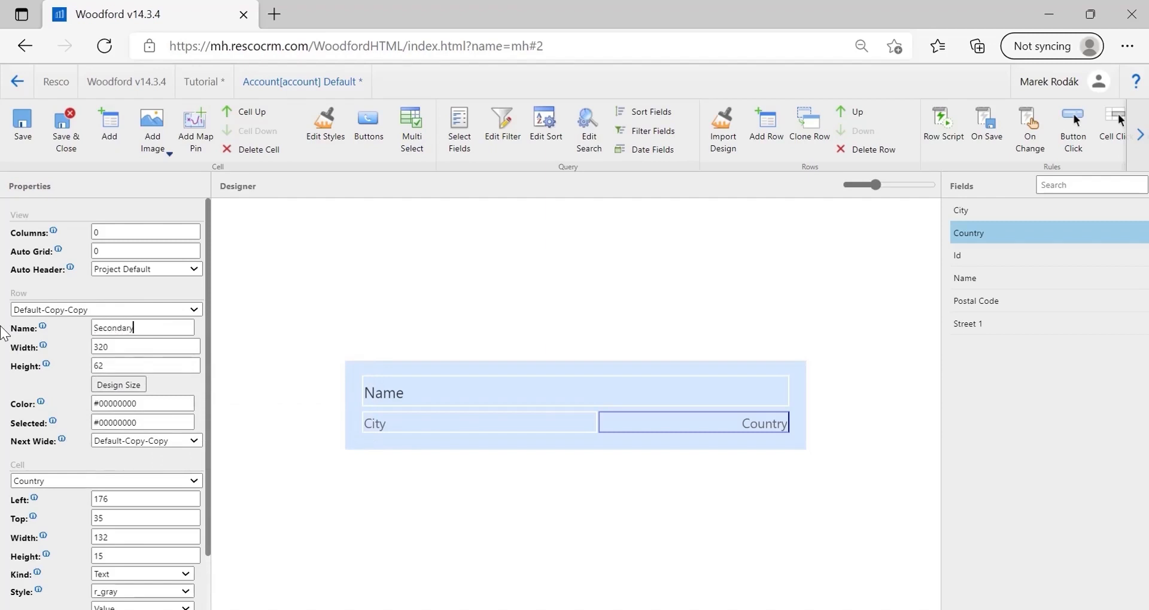
Rename the view's original Default row as Out of Scope
click(148, 308)
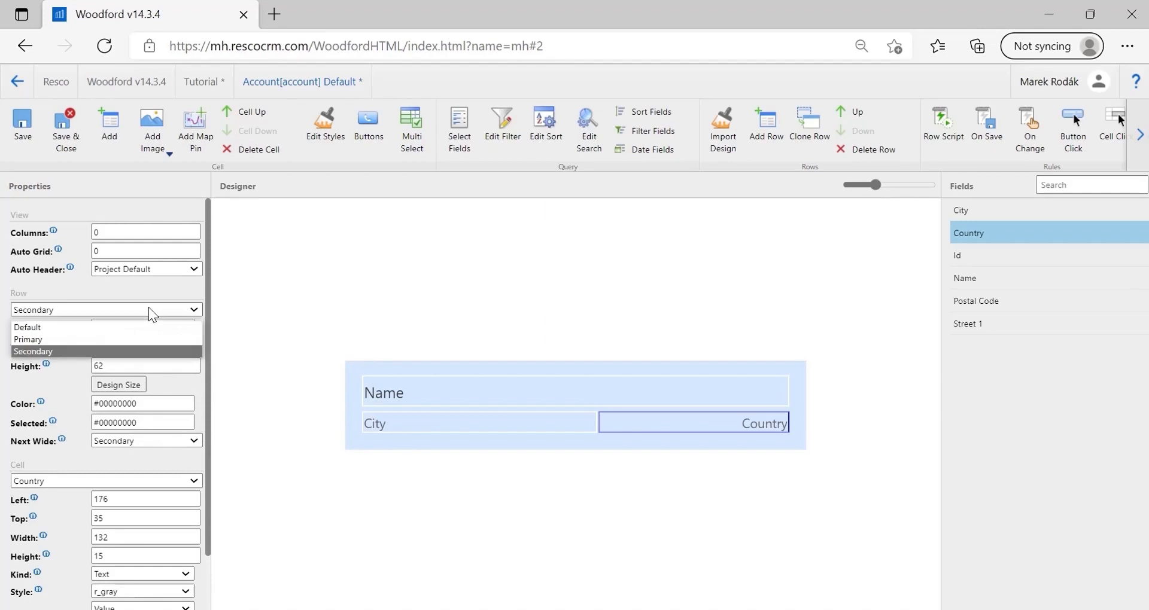
click(127, 327)
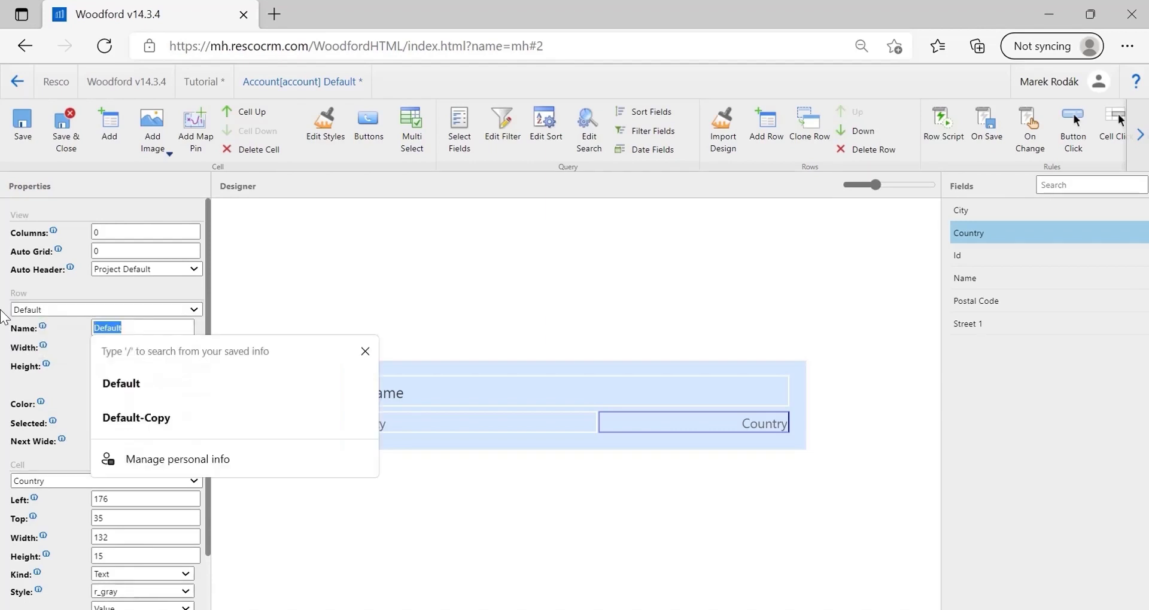
text(Out of Scope)
click(276, 306)
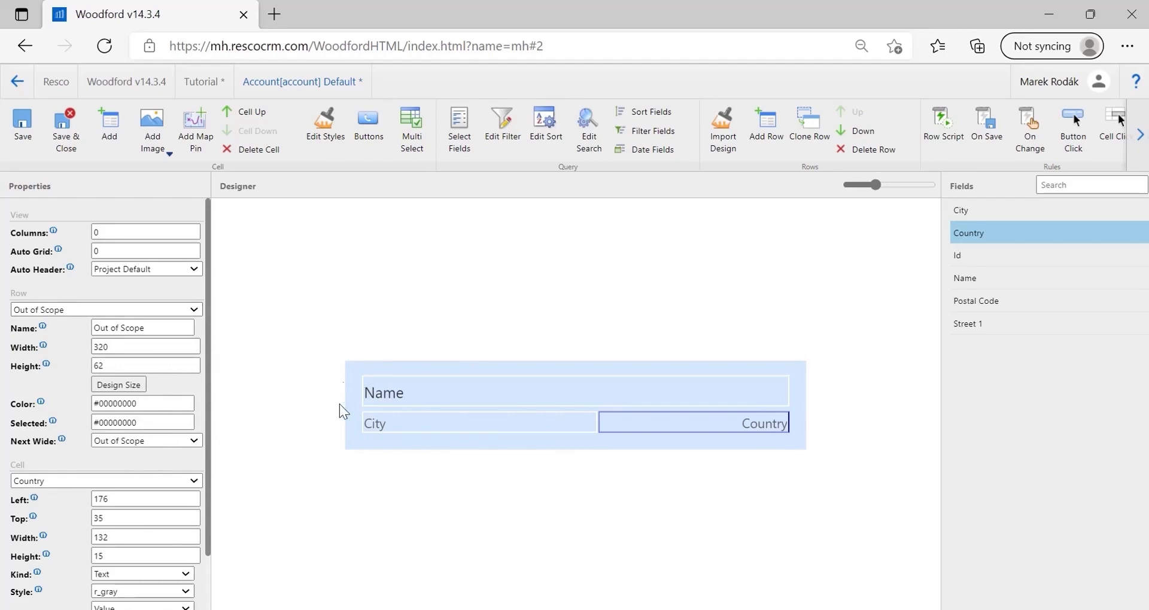
Set the Out of Scope row's background color to light red, #ffff8888
click(169, 405)
drag(186, 182, 188, 165)
click(380, 378)
Set the Primary row's background color to light green, #ff9cfe9d
click(156, 308)
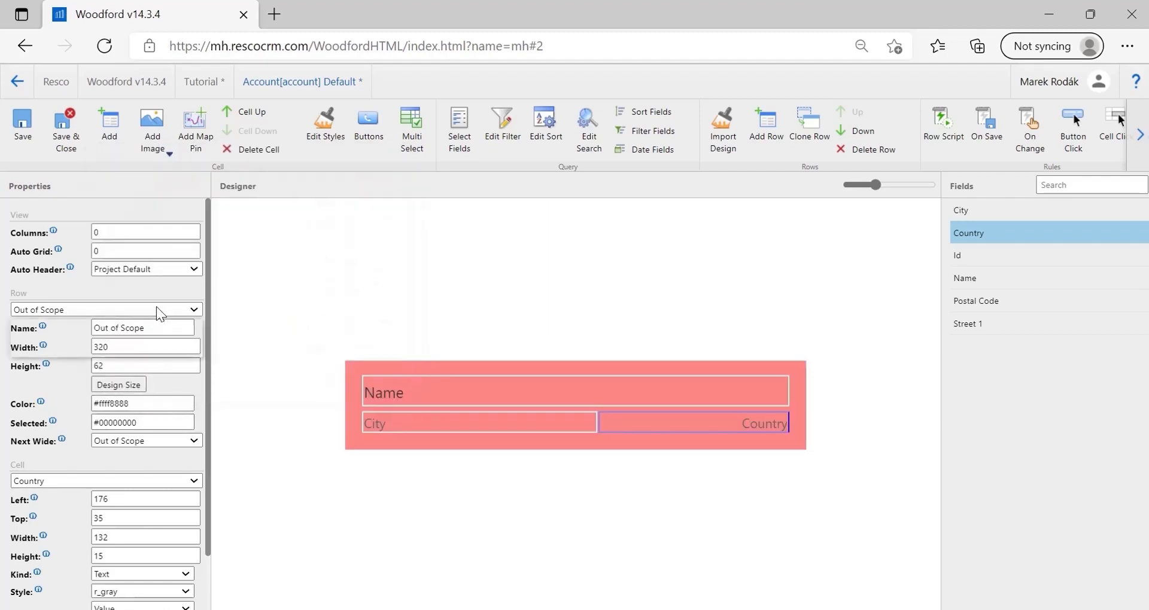
click(128, 339)
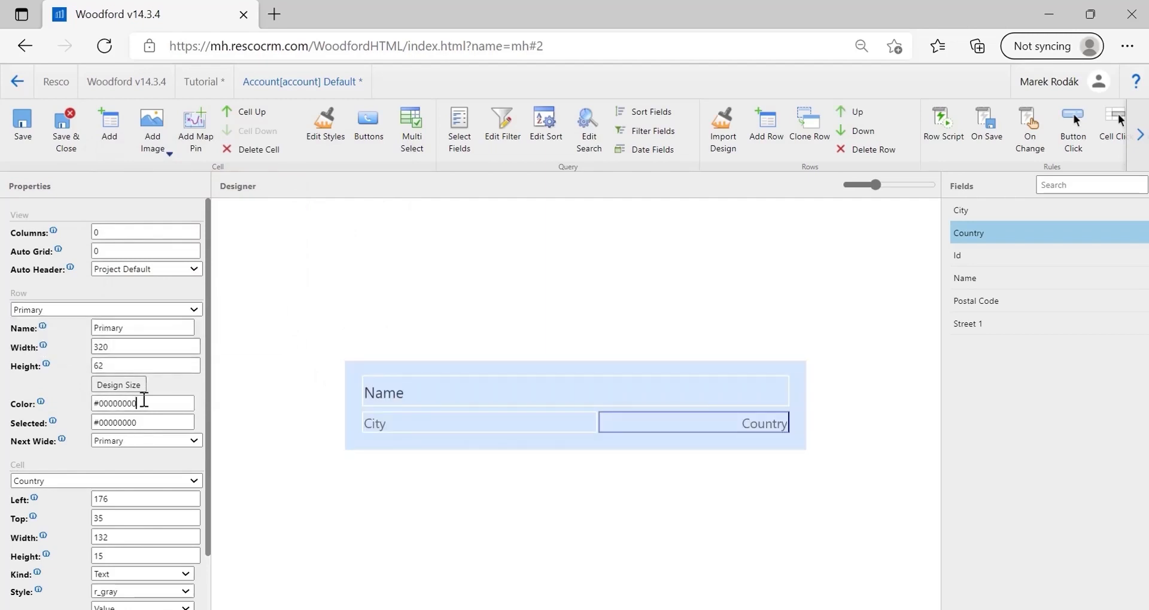
click(143, 402)
click(299, 292)
drag(185, 191, 175, 170)
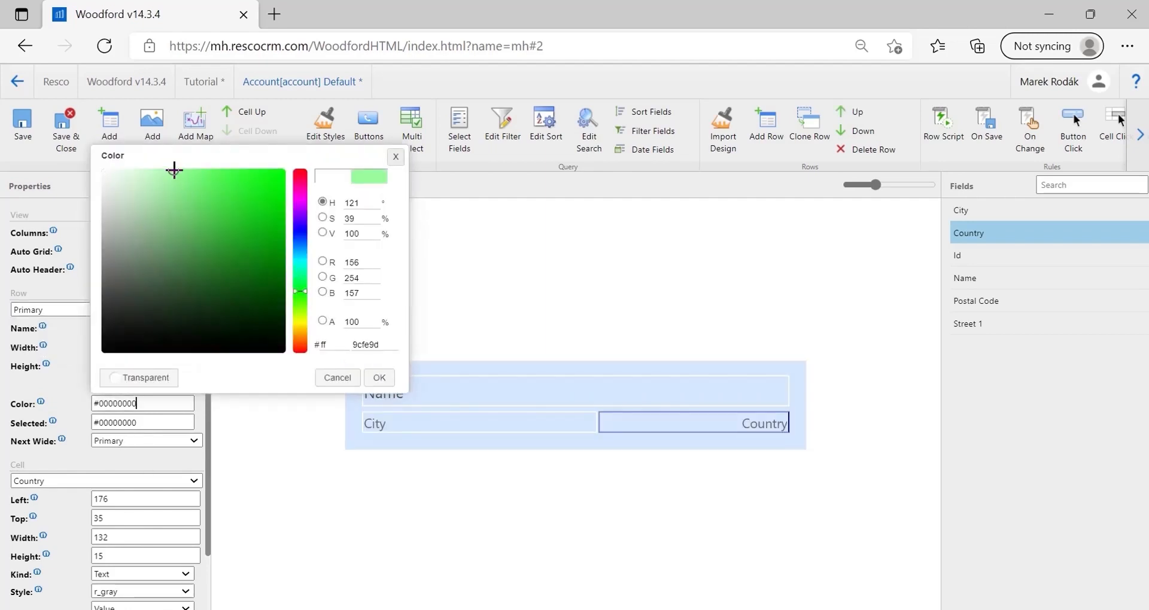
click(379, 379)
Set the Secondary row's background color to light orange, #ffffc46f
click(167, 308)
click(134, 348)
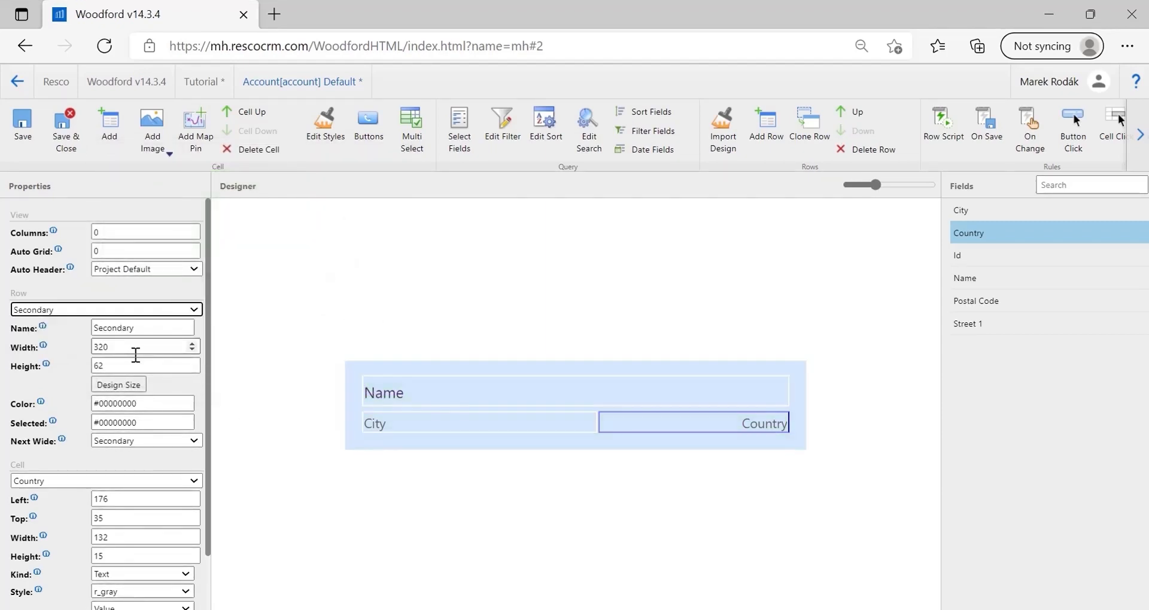
click(142, 405)
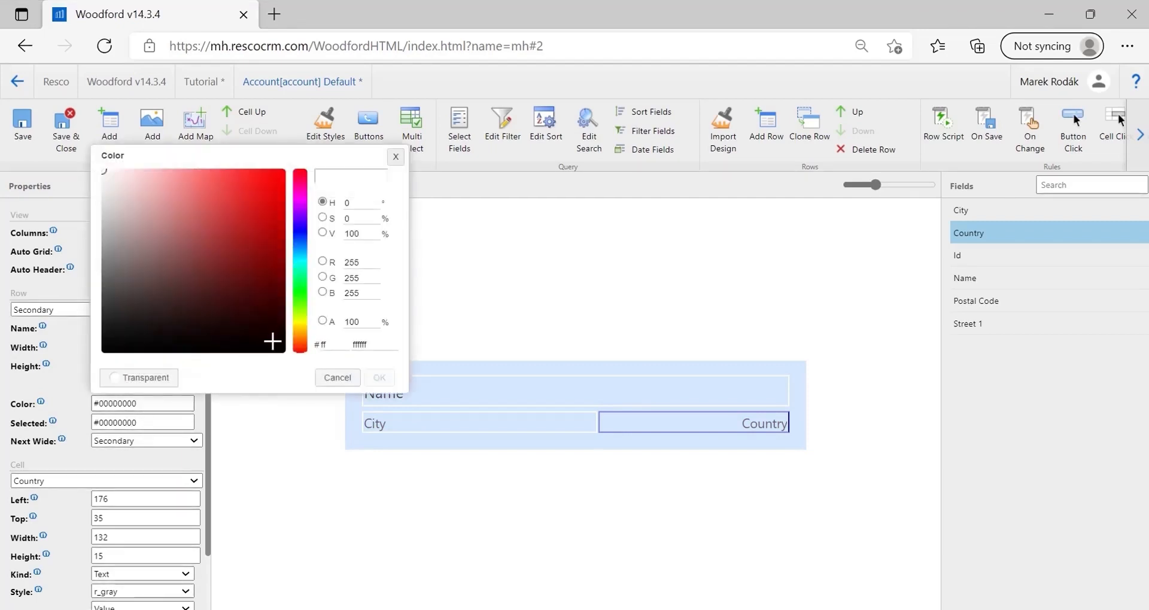
click(301, 335)
drag(213, 177, 207, 171)
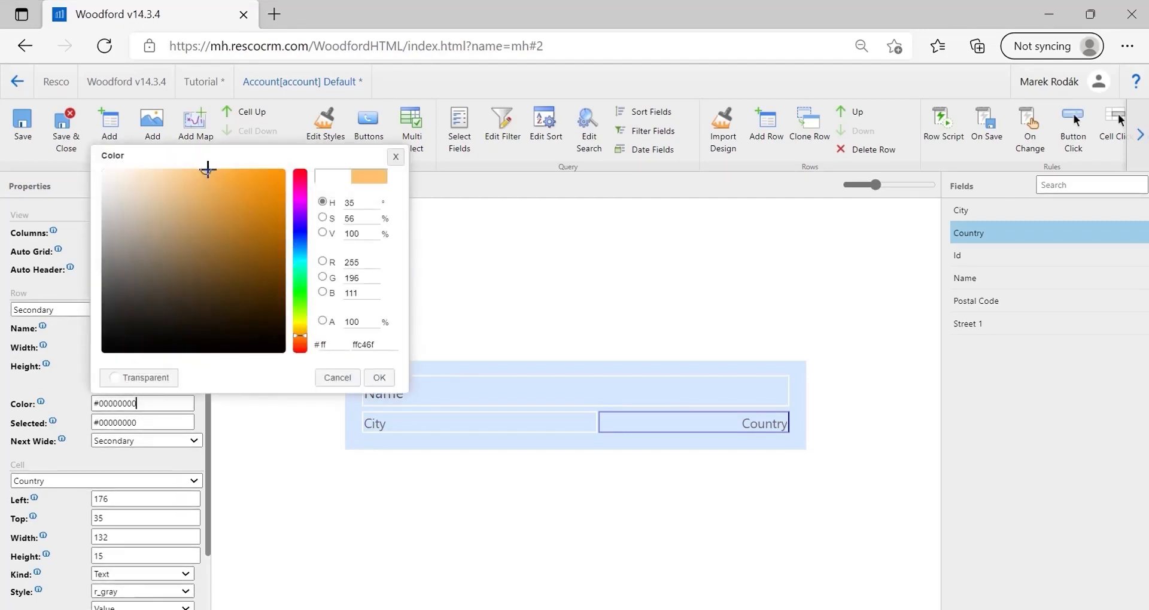
click(379, 377)
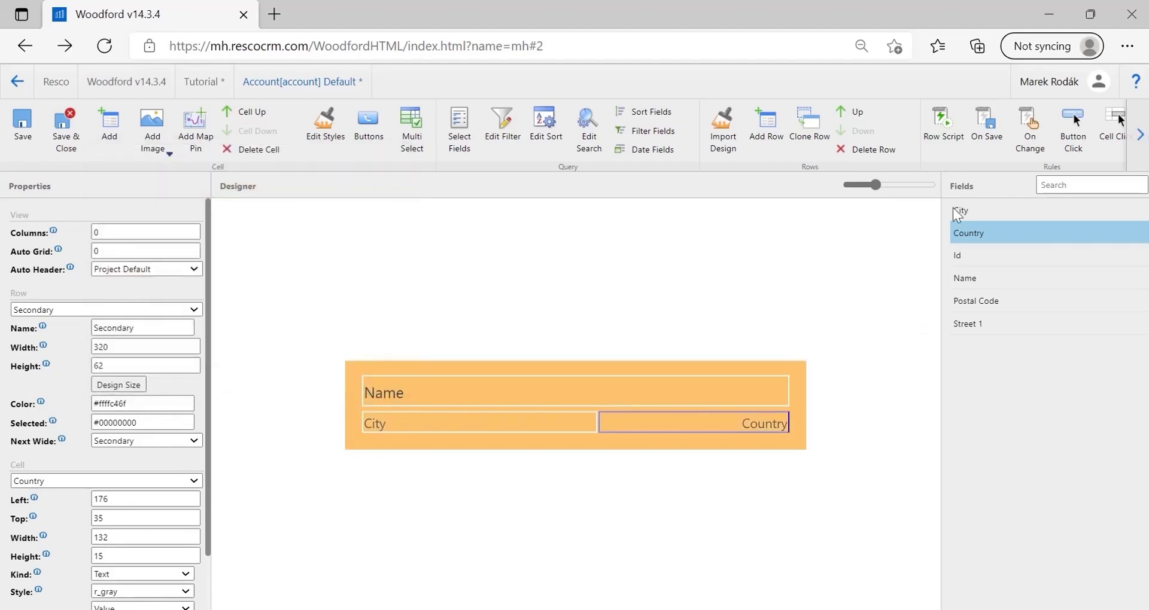
Examine in the view's row script which city conditions assign the Primary, Secondary and Out of Scope rows, and close the script with saving
click(943, 123)
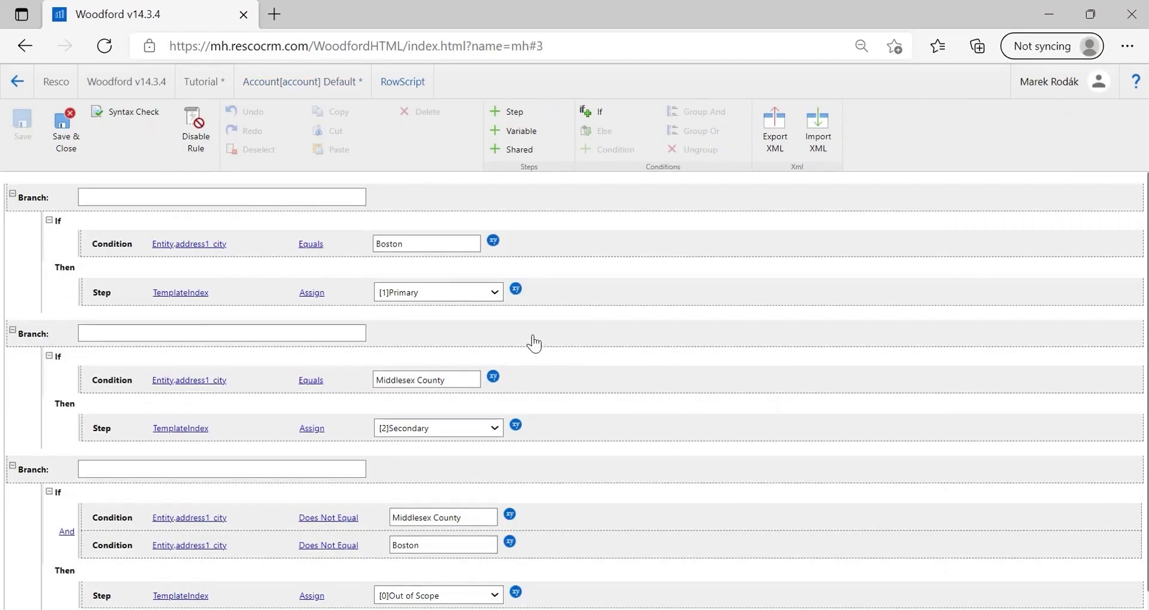
scroll(534, 344, down, 1)
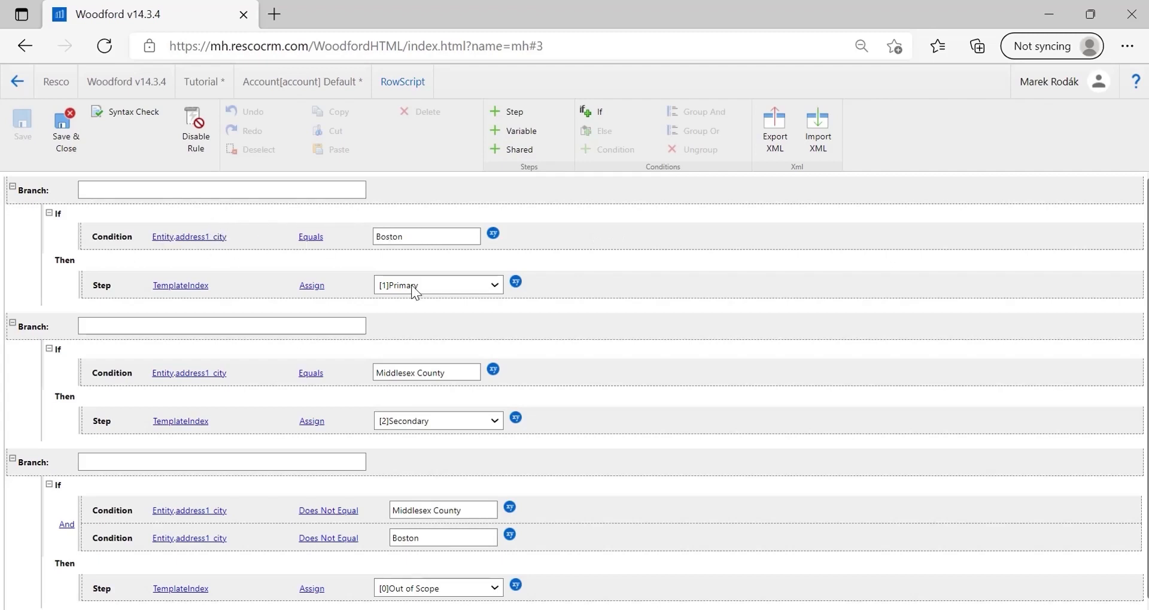
click(433, 289)
click(433, 288)
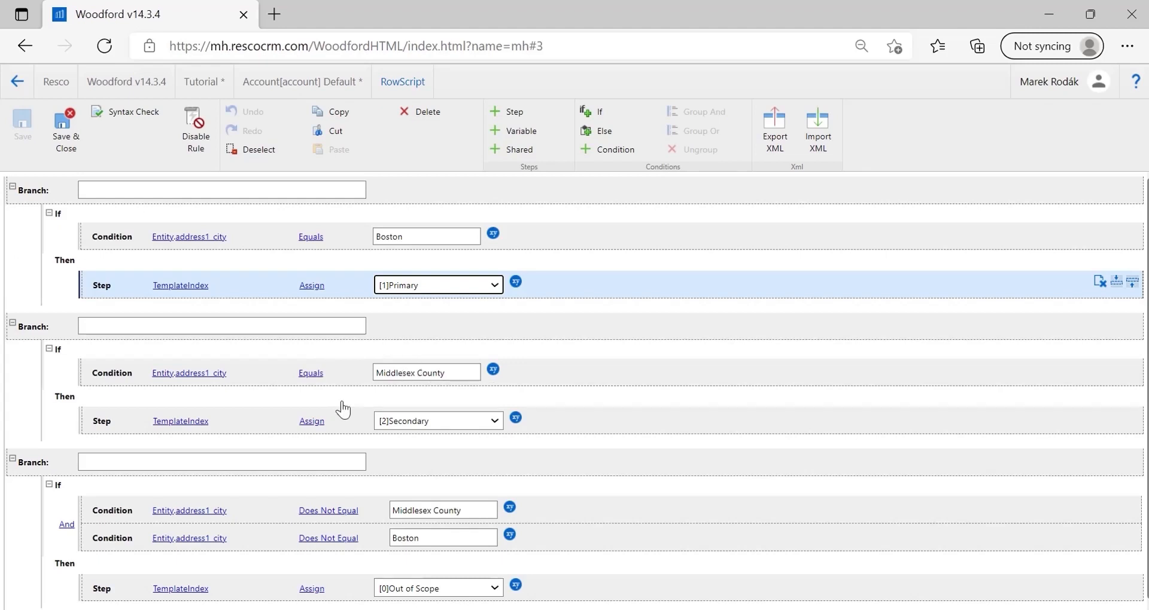
click(409, 421)
click(411, 425)
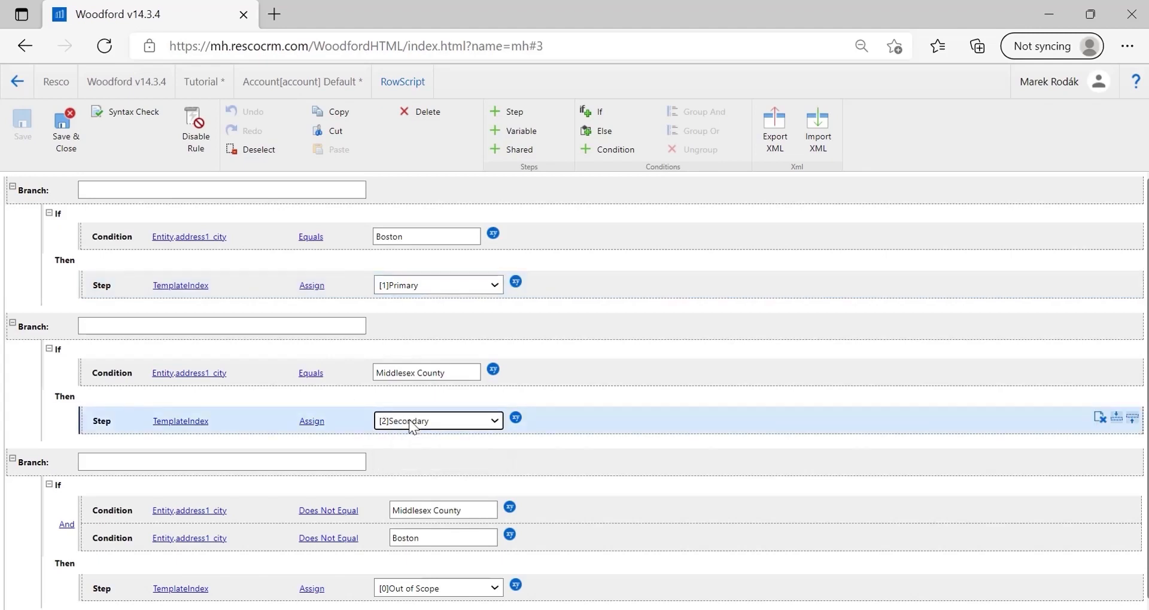
scroll(398, 504, down, 1)
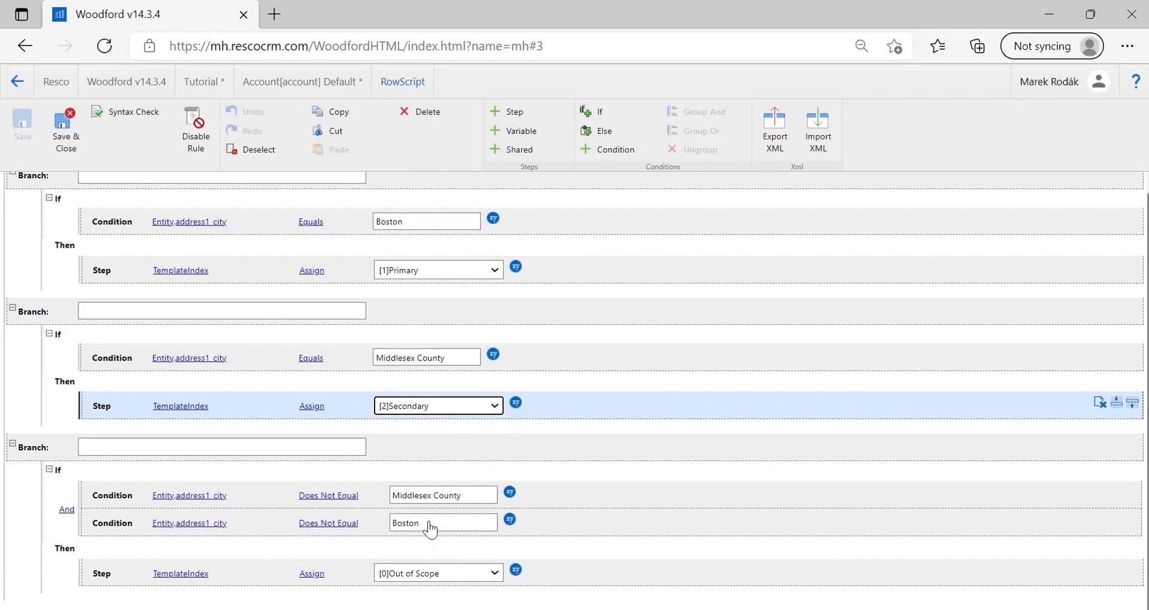
click(66, 146)
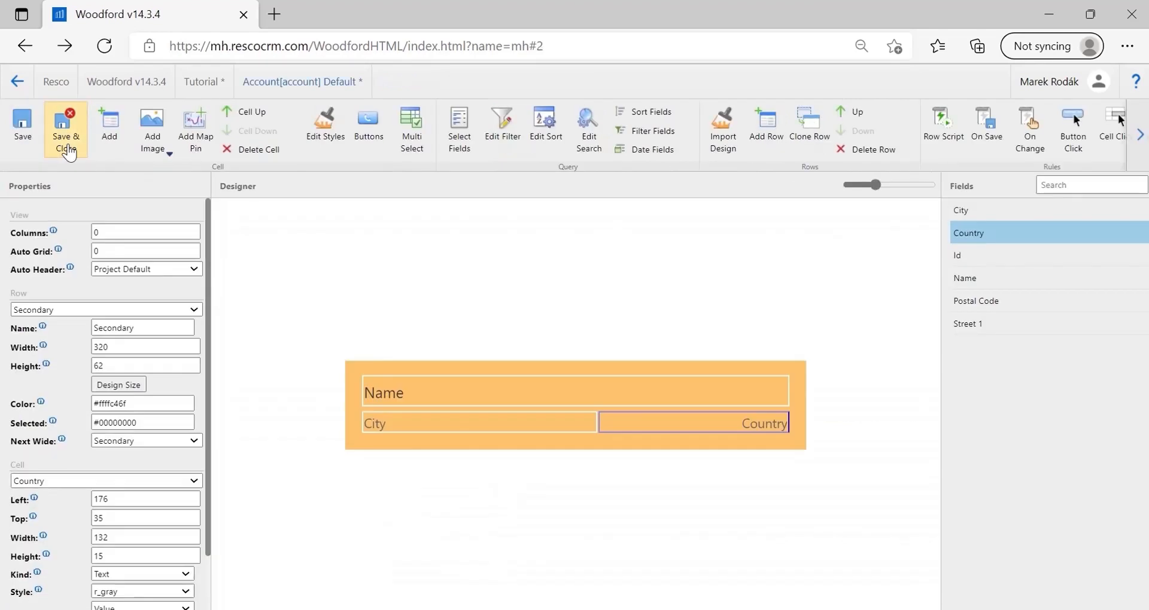
Publish the project with the saved Default view and synchronize it into Resco Mobile CRM
click(62, 144)
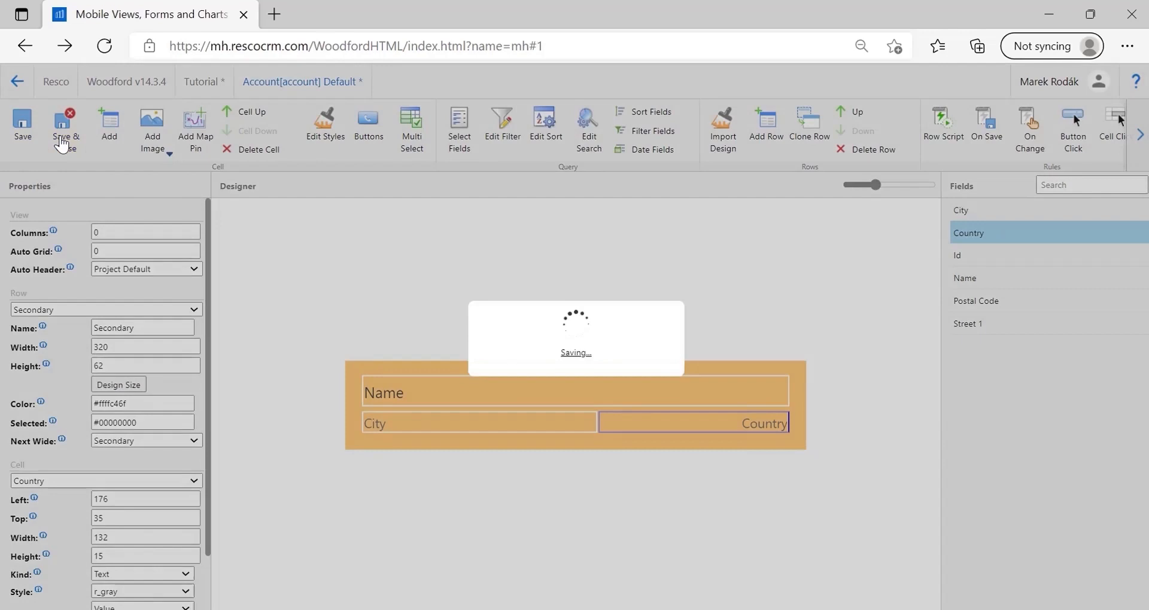
click(41, 137)
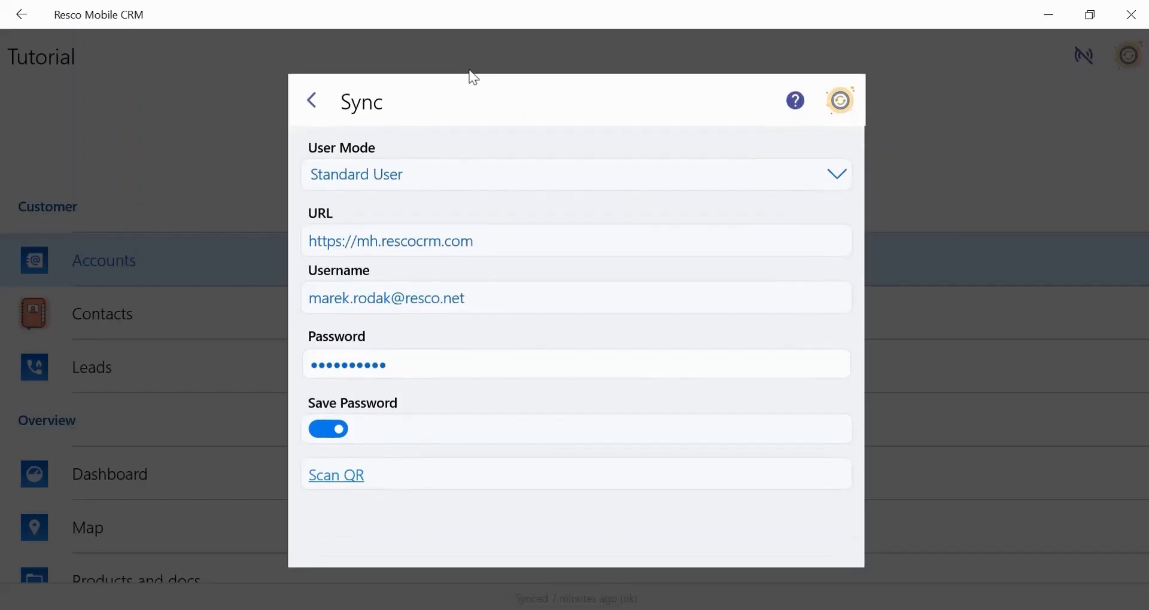
click(839, 103)
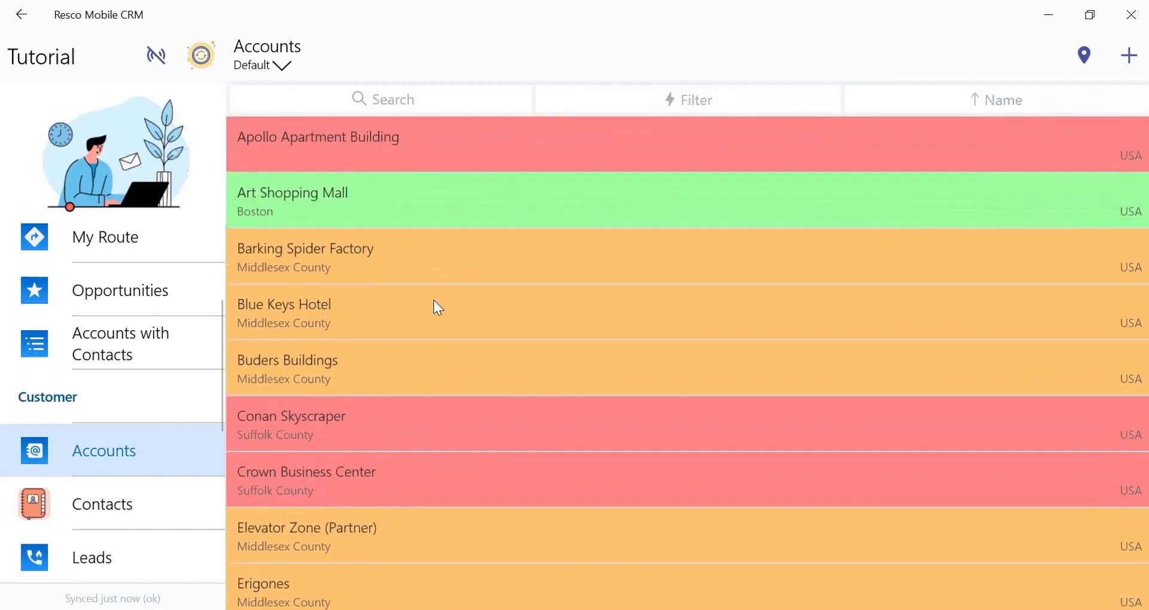
Examine how the account rows are colored by city in the Default view of the Accounts list
scroll(434, 303, down, 1)
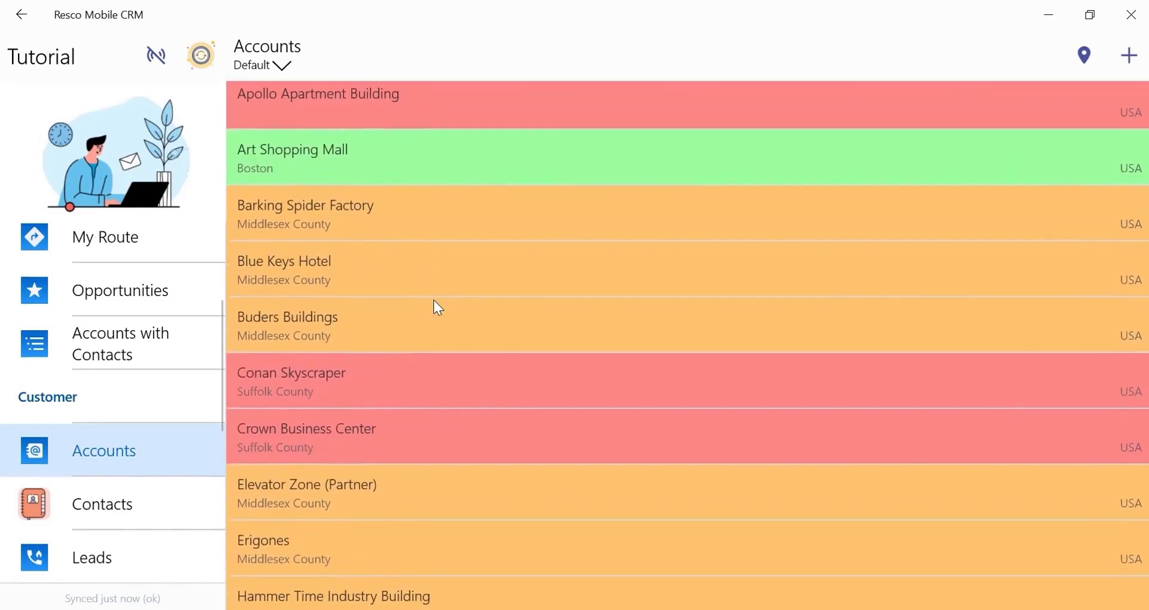
scroll(434, 300, up, 1)
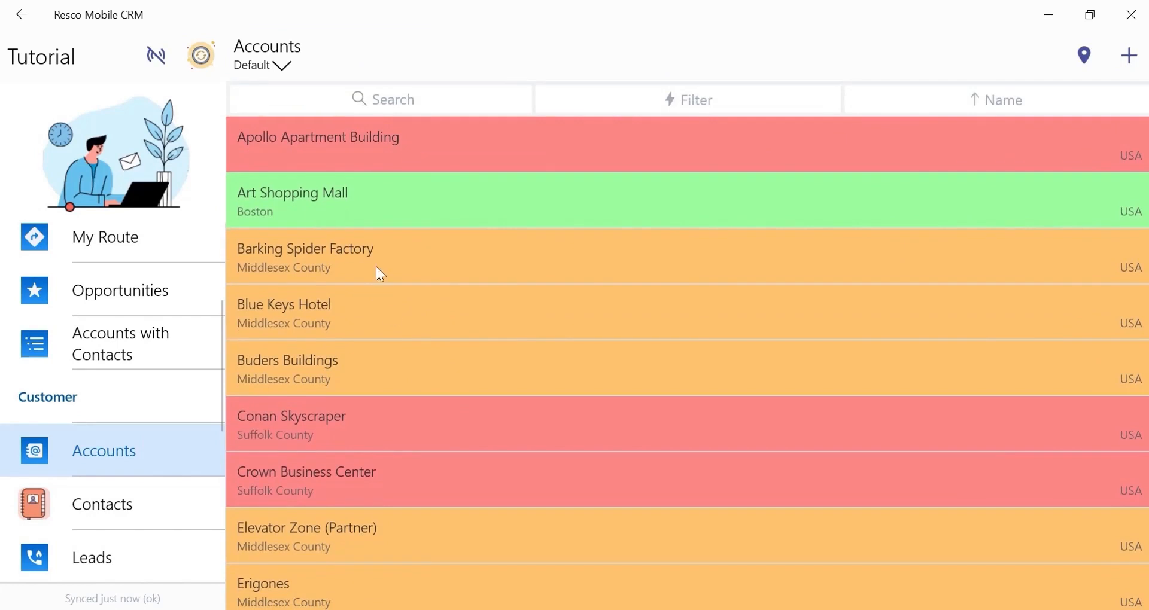
scroll(377, 269, down, 5)
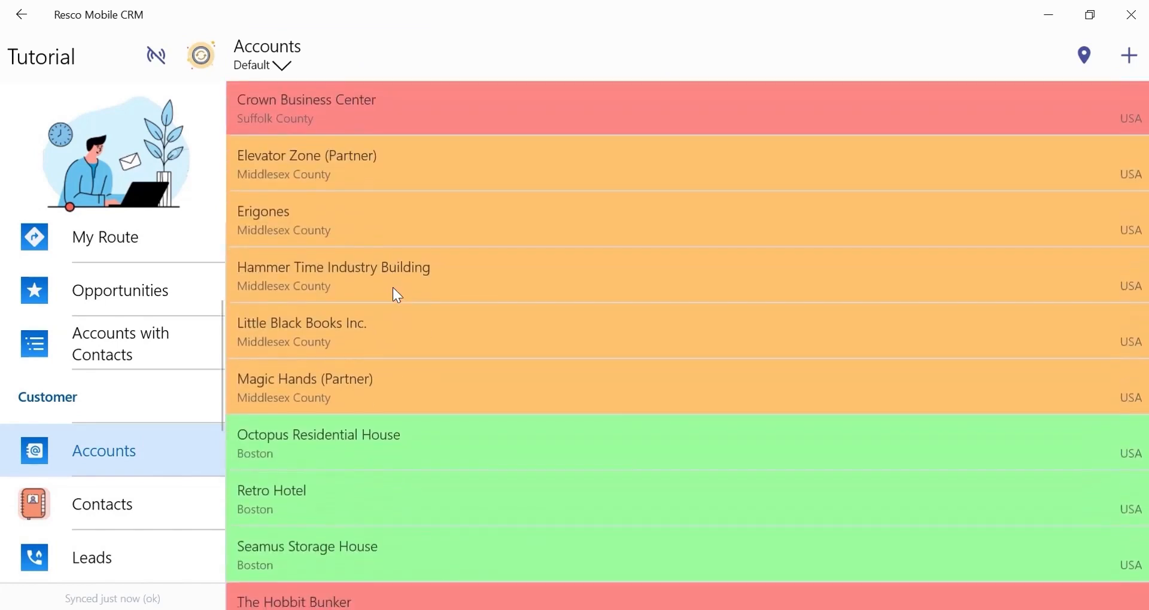
scroll(393, 291, down, 3)
scroll(393, 291, up, 1)
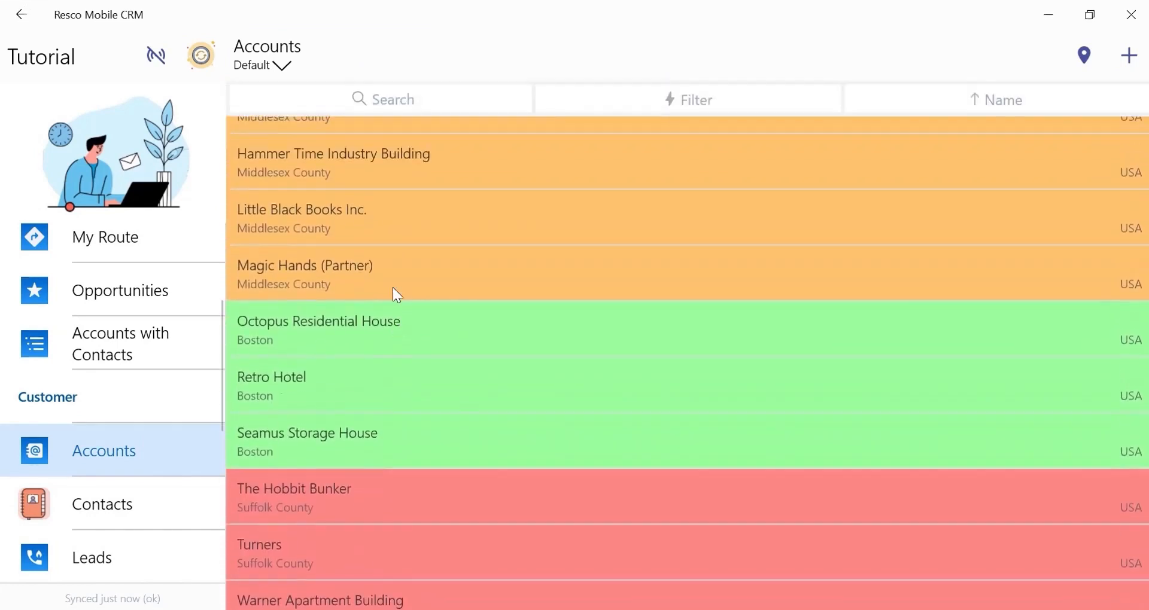
scroll(394, 289, up, 3)
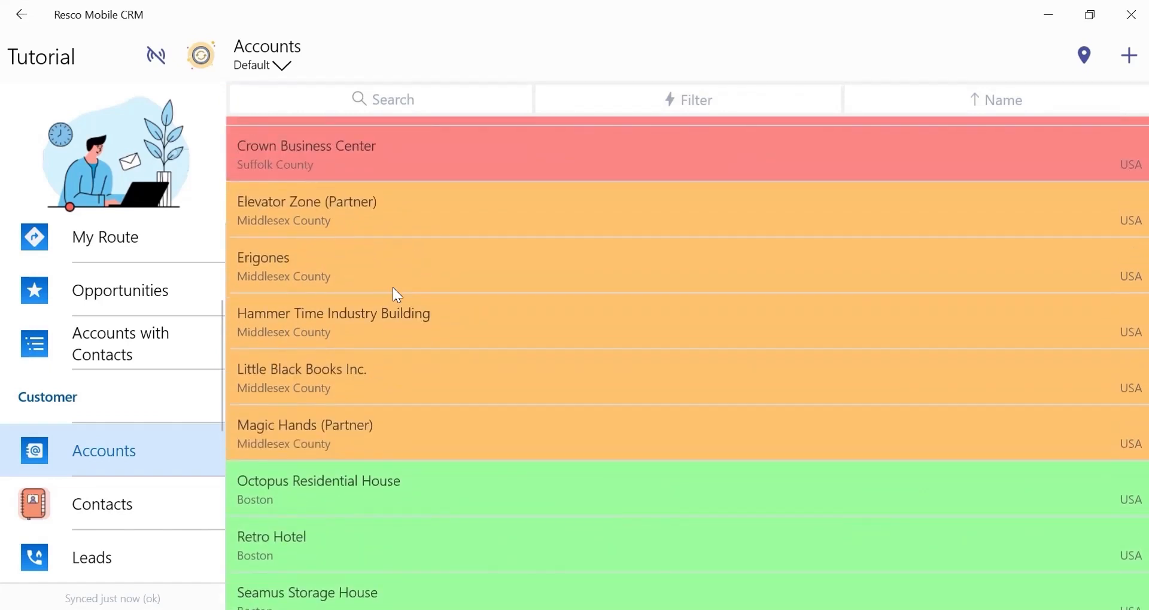
scroll(392, 287, up, 2)
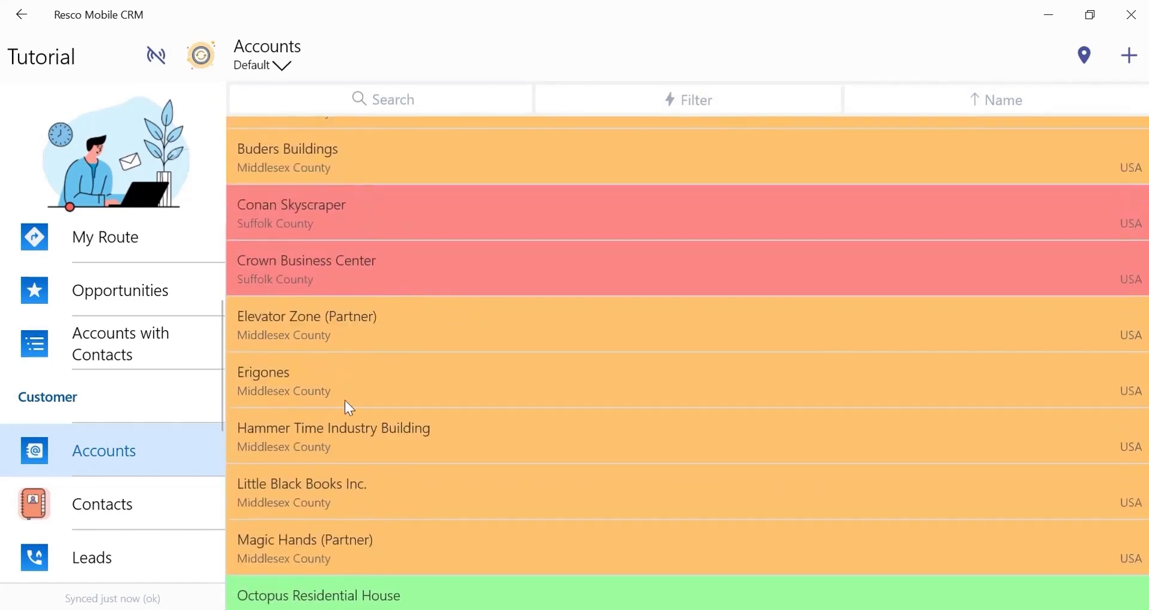
scroll(346, 402, up, 2)
scroll(346, 402, down, 3)
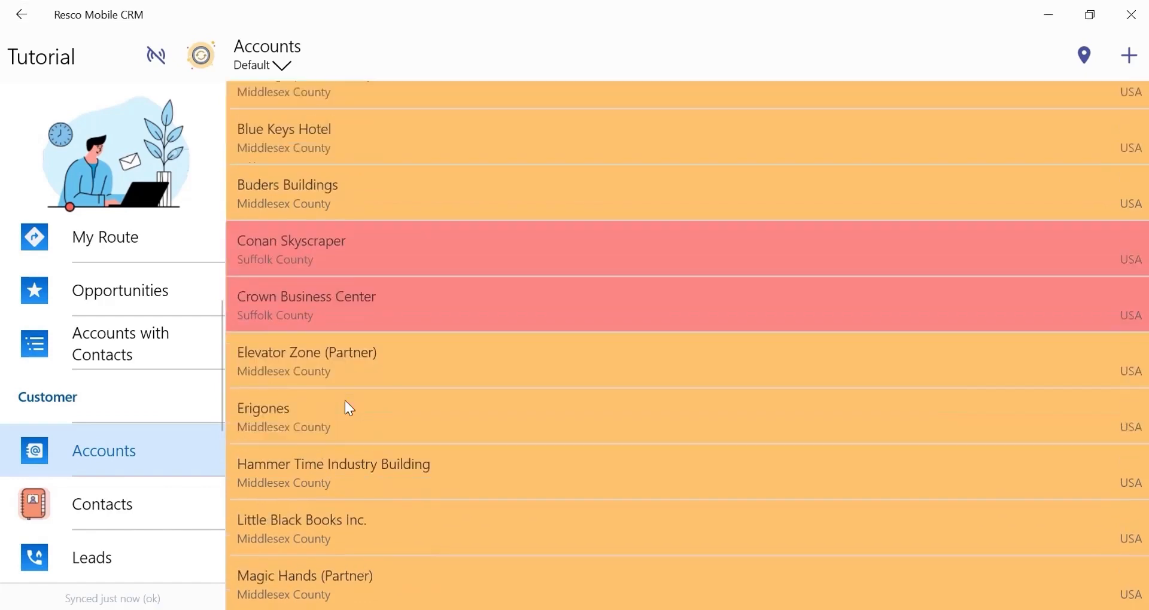
scroll(345, 402, down, 6)
scroll(345, 402, up, 10)
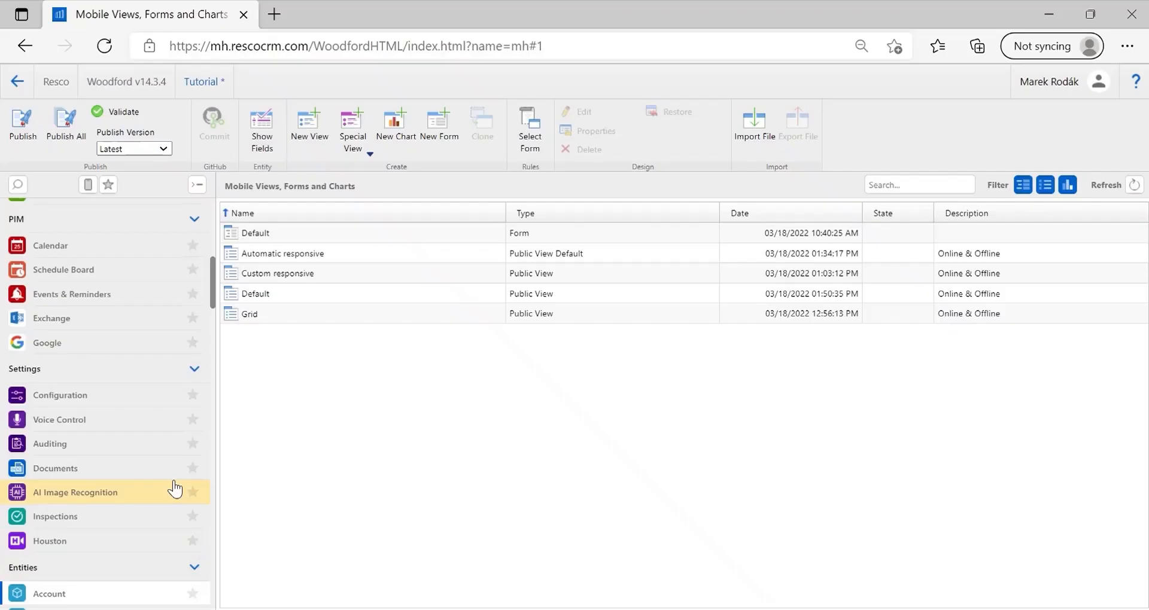
Create a new tree component named "Accounts with Contacts"
scroll(175, 486, up, 8)
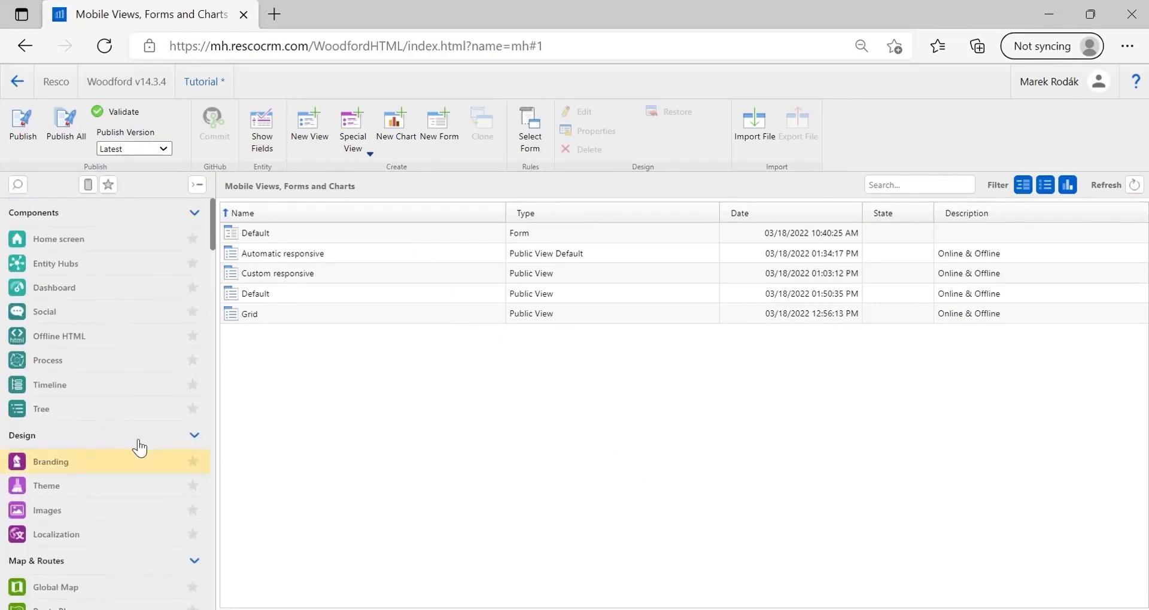
click(103, 409)
click(275, 130)
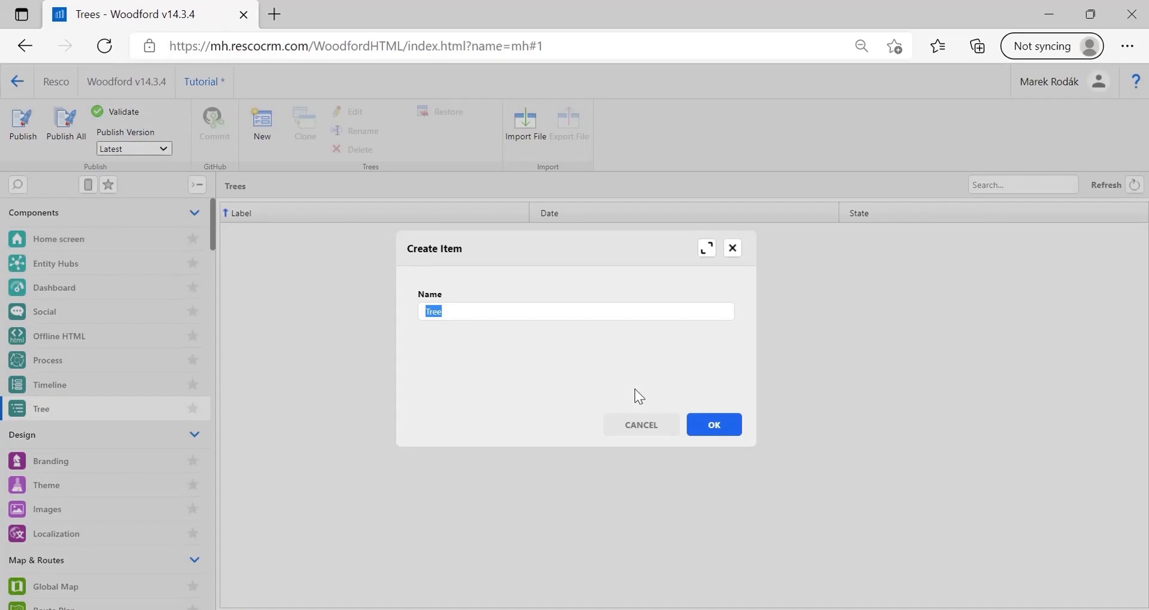
text(Acc)
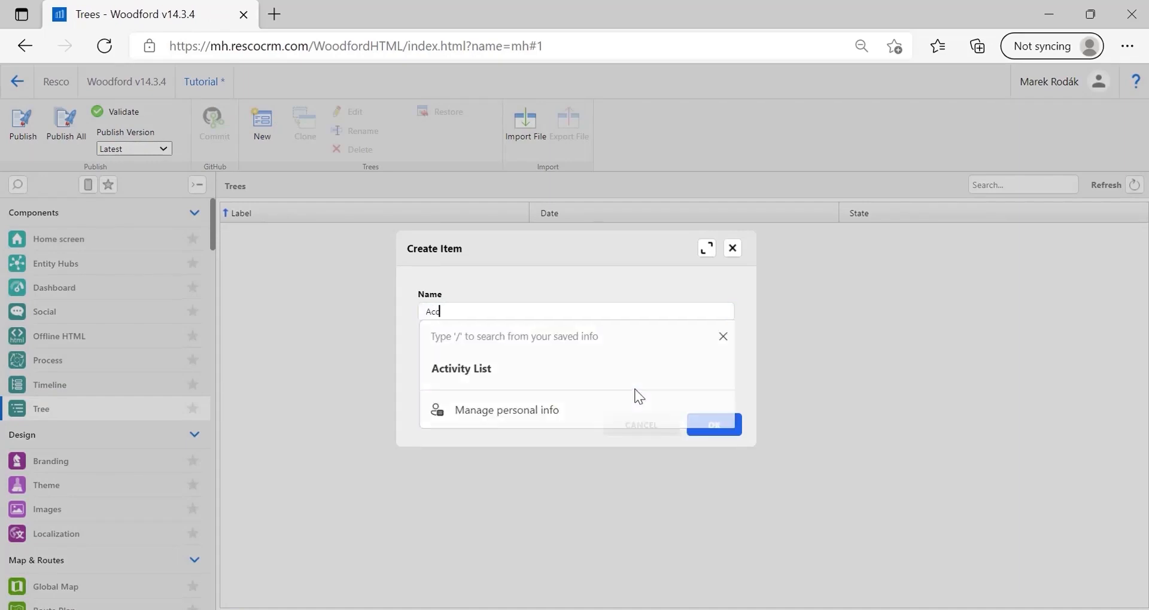
text(ounts w)
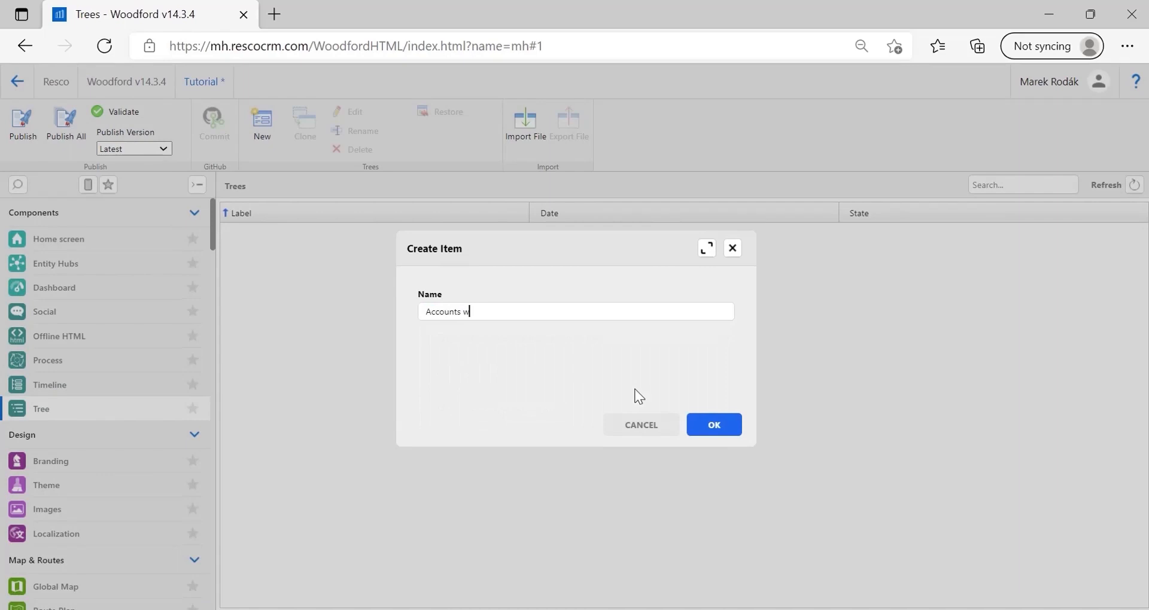
text(ith Contacts)
click(719, 426)
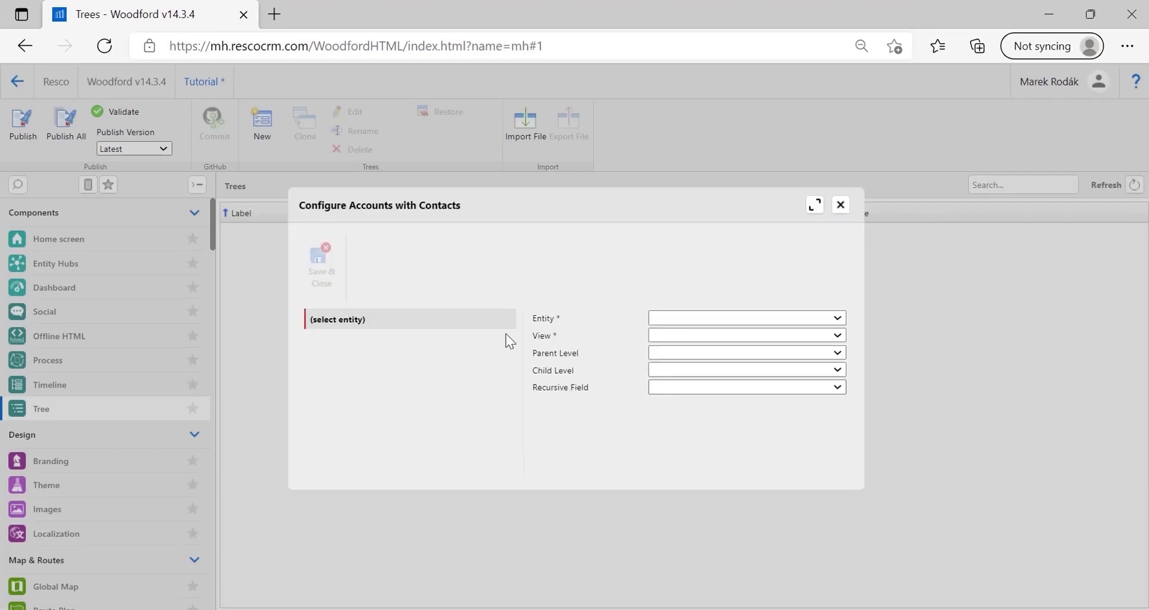
Configure the tree's root level with the Account entity, the Grid view and Contact : Customer as its child level
click(674, 320)
click(684, 340)
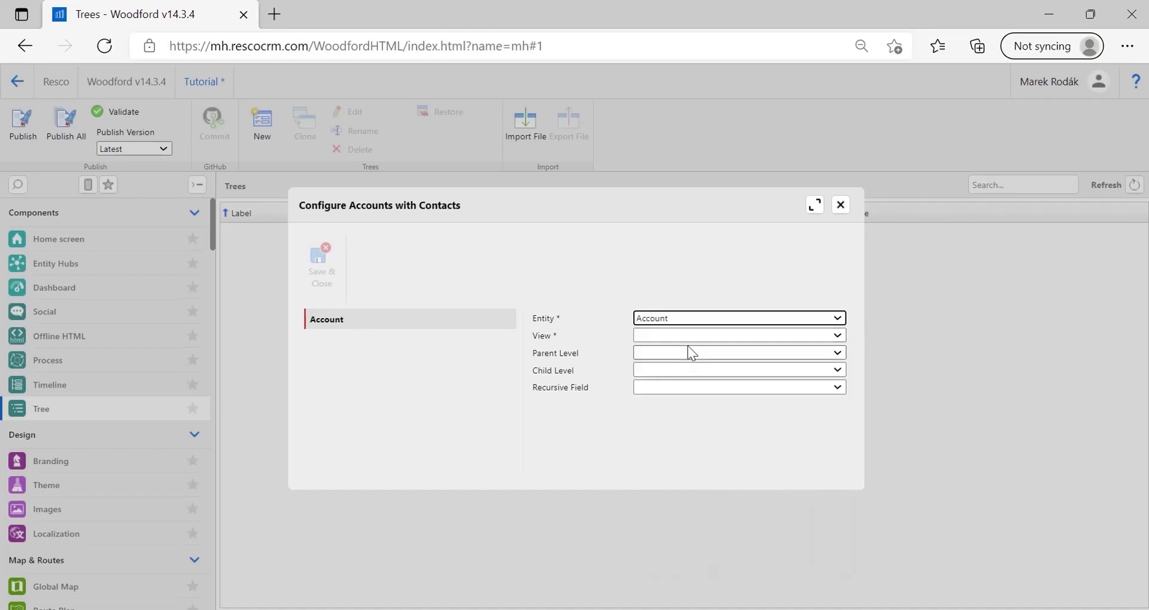
click(713, 338)
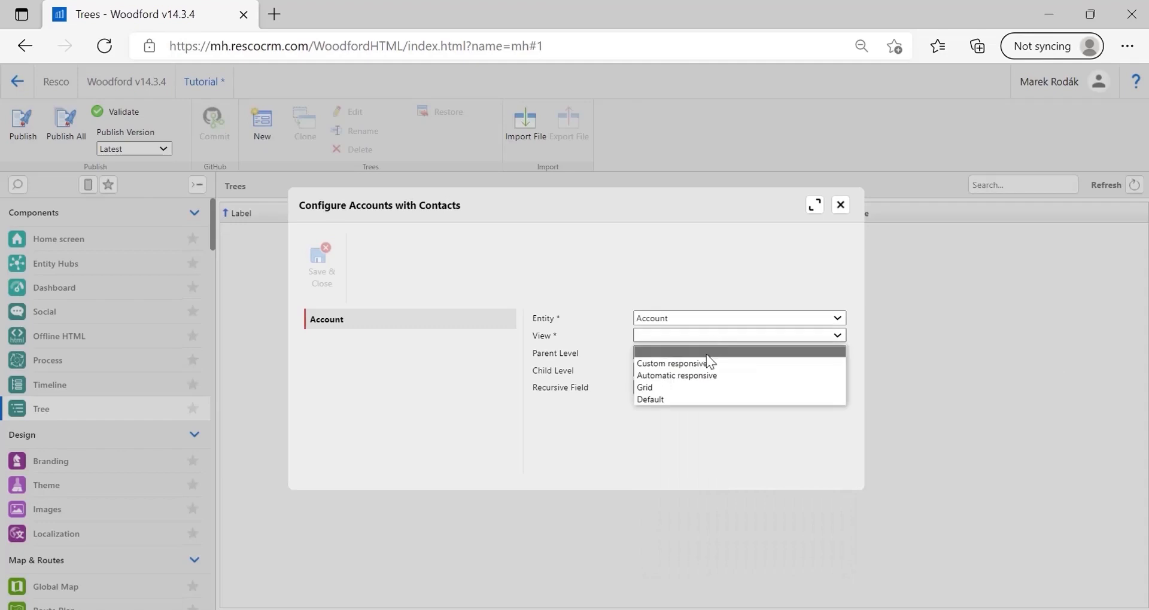
click(690, 388)
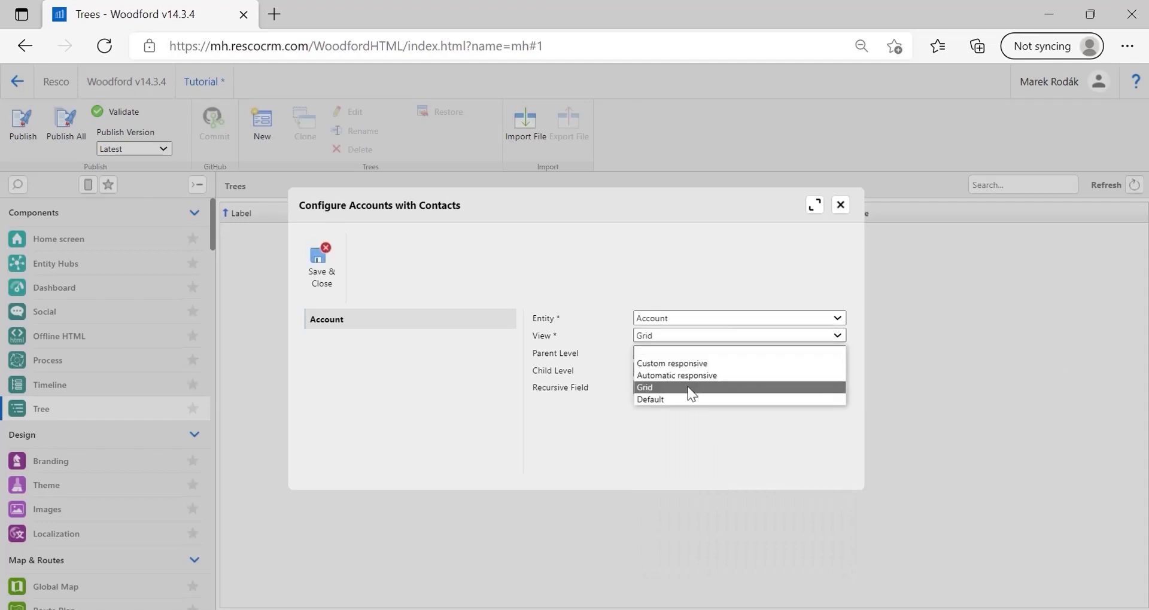
click(688, 386)
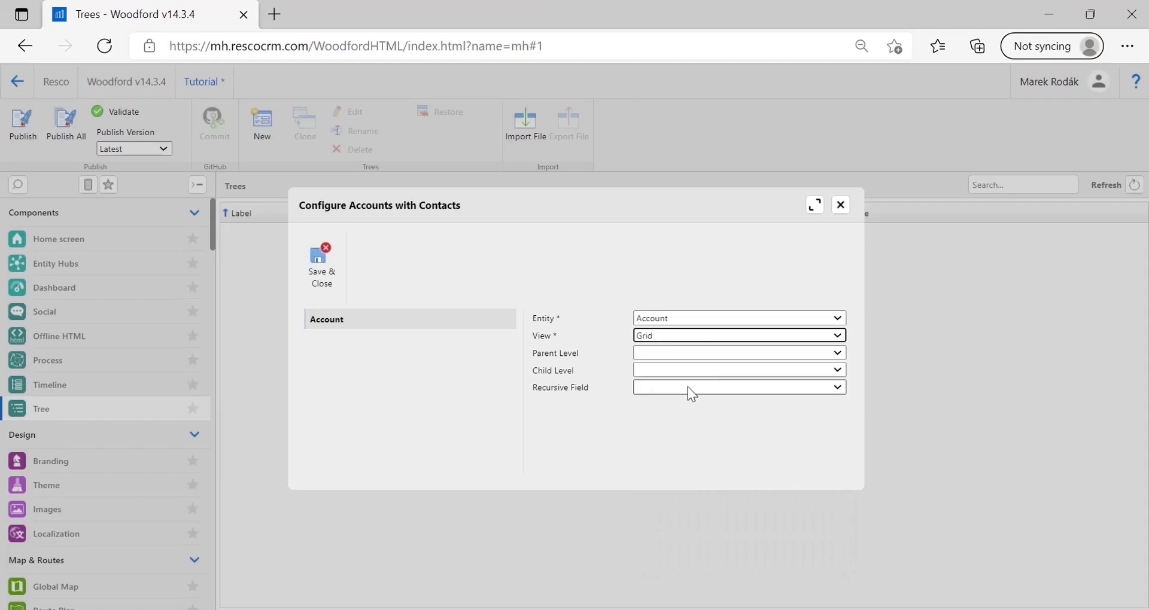
click(646, 371)
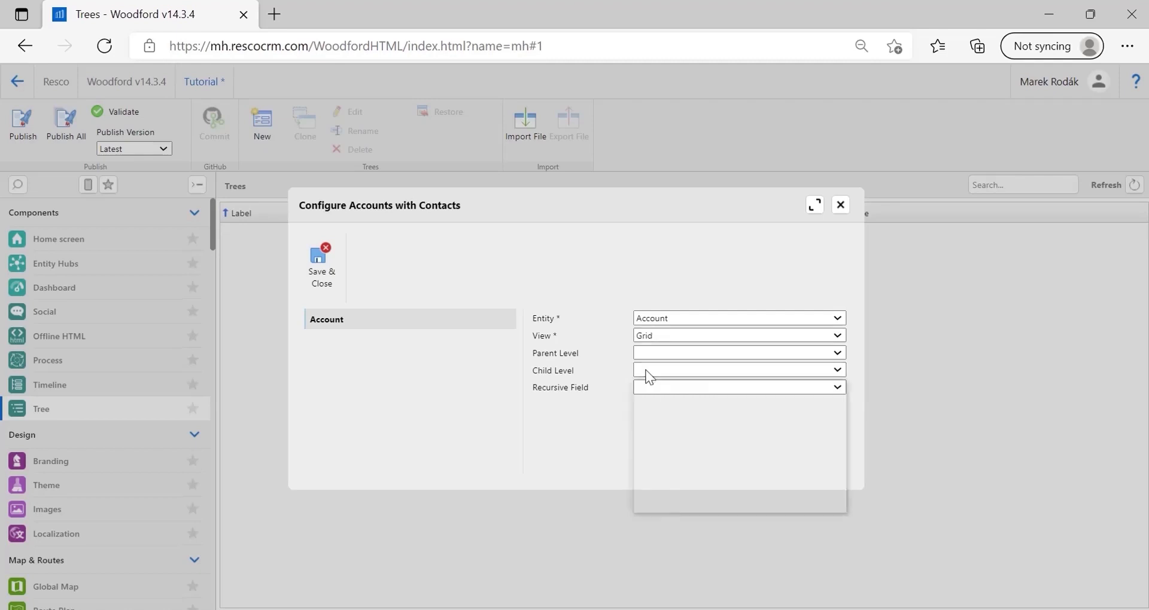
click(674, 424)
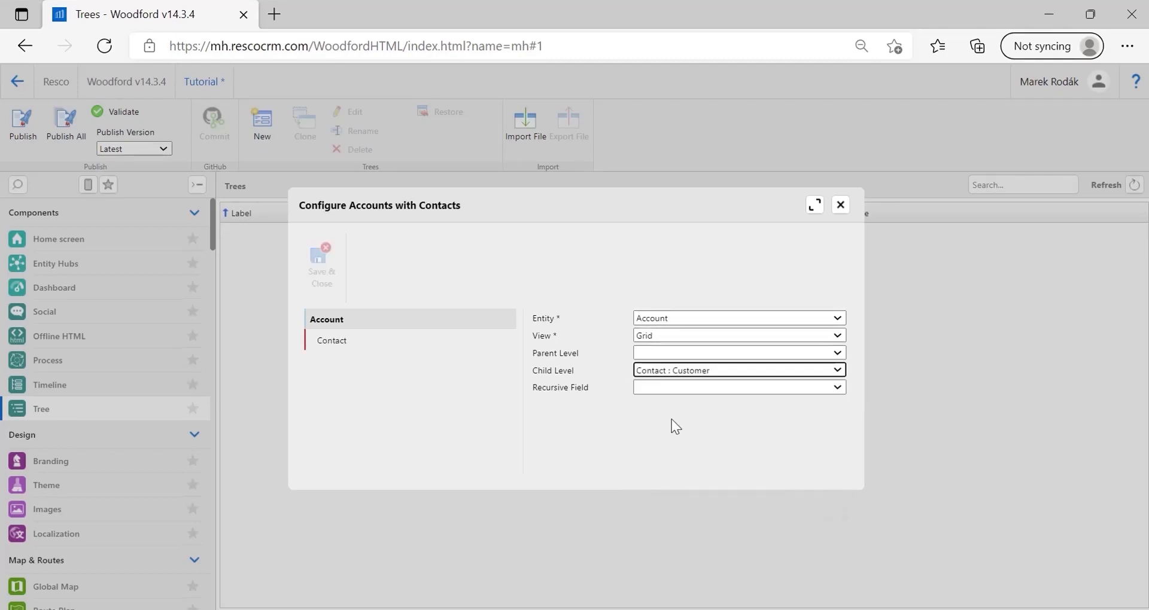
Assign the Default view to the tree's Contact level, and save and close the tree configuration
click(347, 348)
click(722, 334)
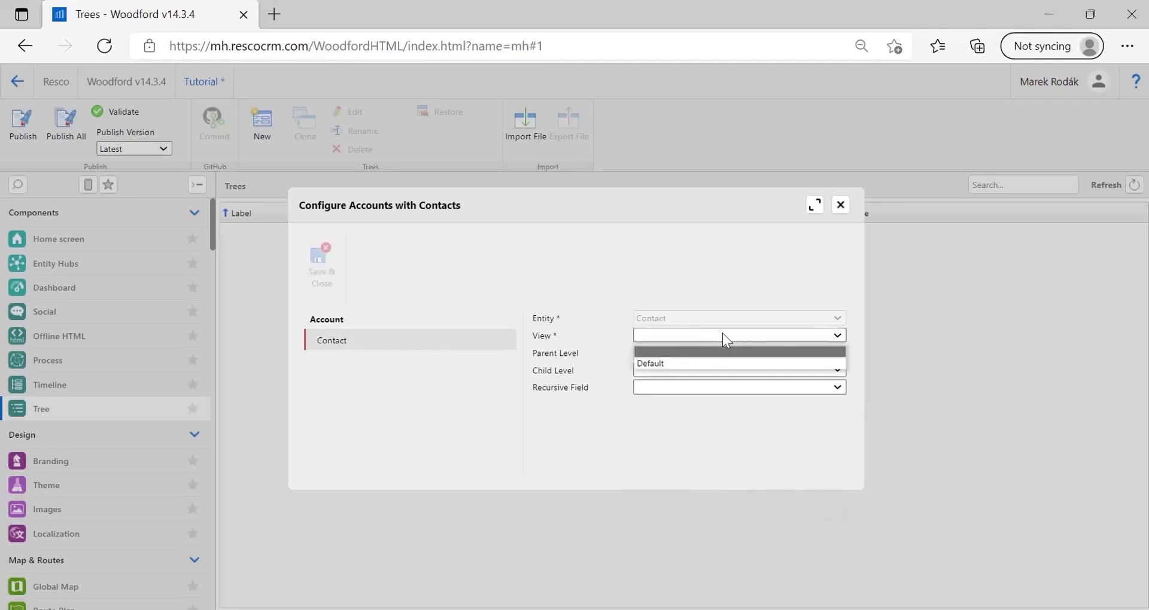
click(663, 365)
click(331, 282)
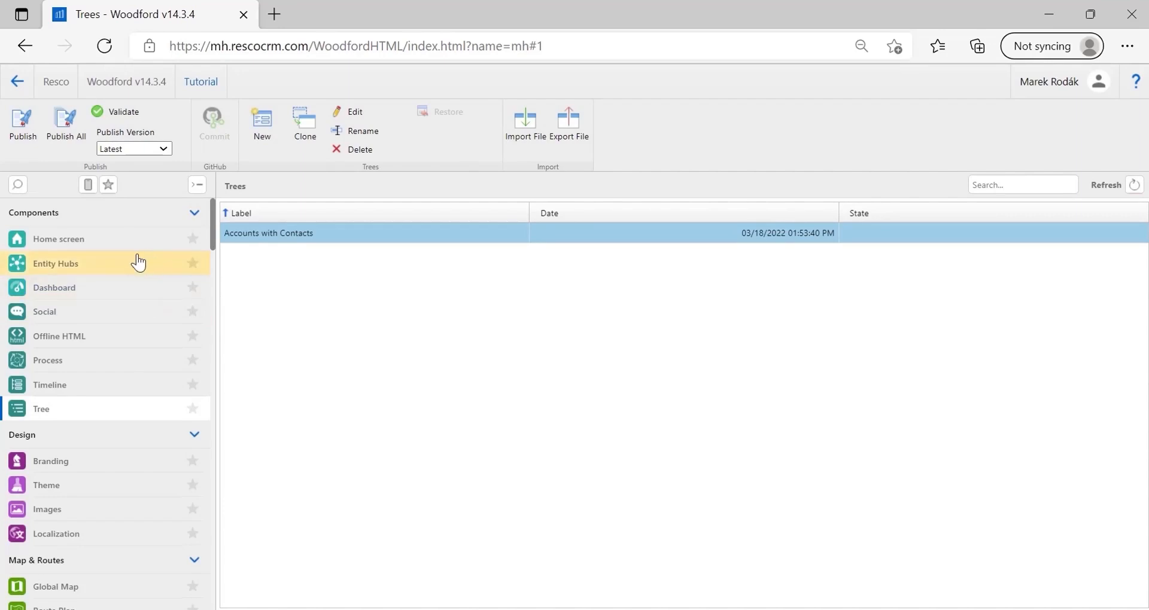
Add the Accounts with Contacts tree to the home screen's menu items below Opportunity and save the home screen
click(134, 245)
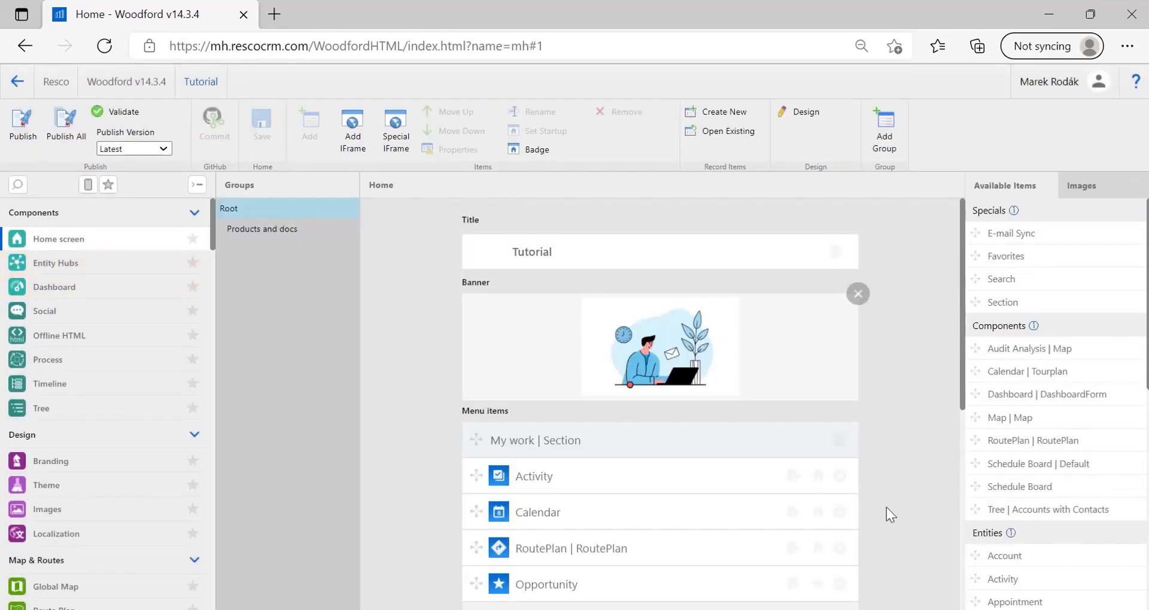
scroll(886, 508, down, 3)
drag(986, 508, 703, 472)
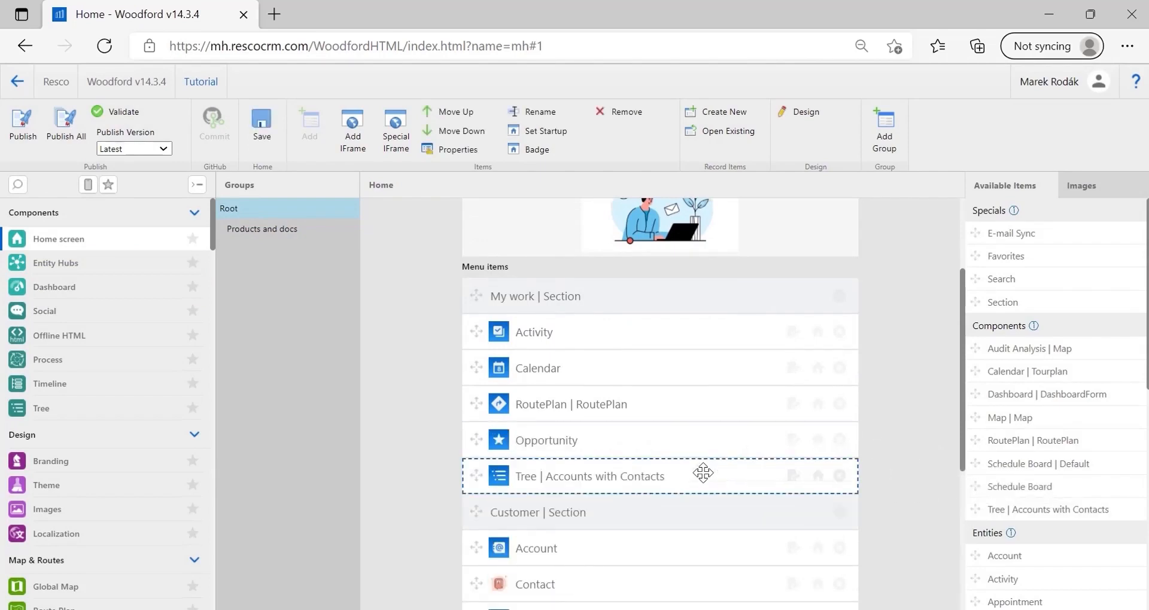
click(268, 130)
Publish the project with the added tree item and synchronize it into Resco Mobile CRM
click(24, 123)
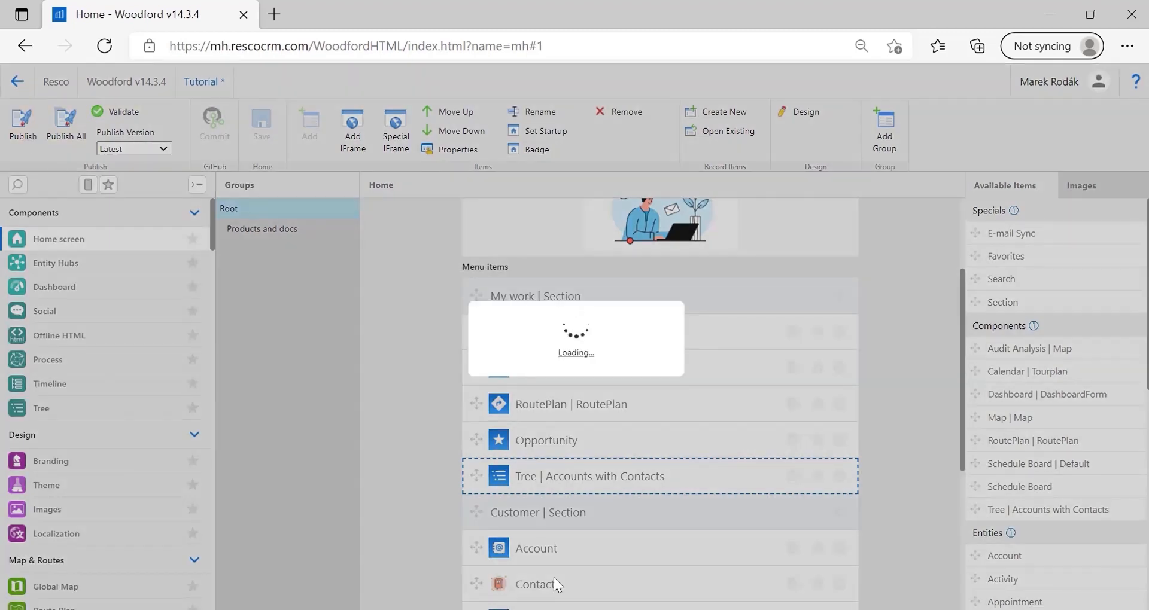
click(646, 542)
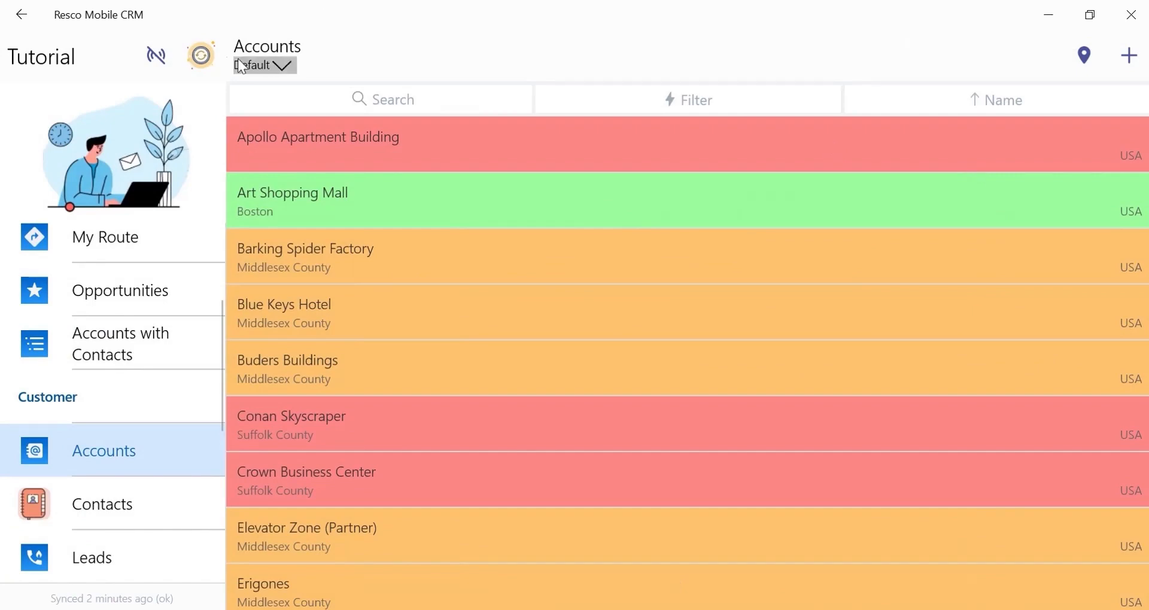
click(197, 59)
click(841, 109)
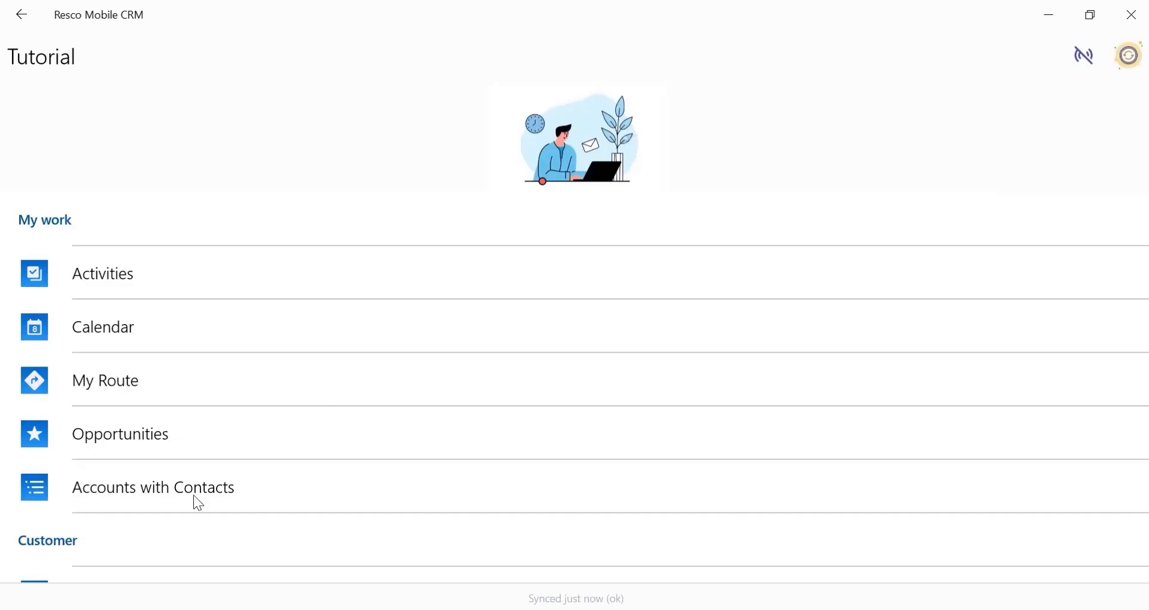
Open Accounts with Contacts and expand Apollo Apartment Building and Art Shopping Mall to examine their nested contacts
scroll(194, 499, down, 1)
click(246, 417)
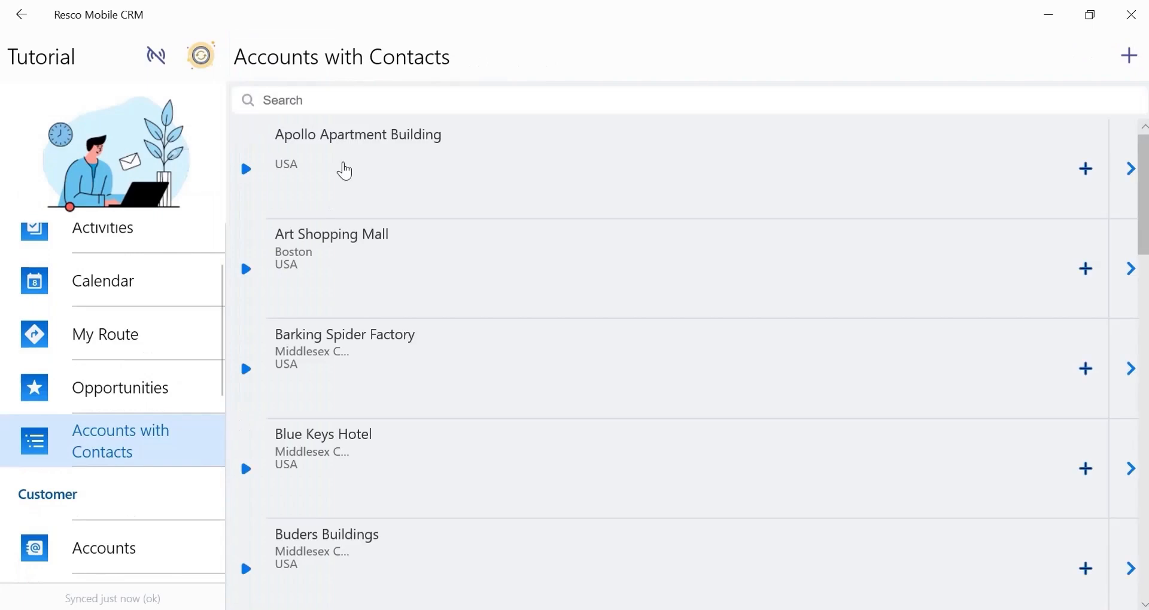
click(246, 170)
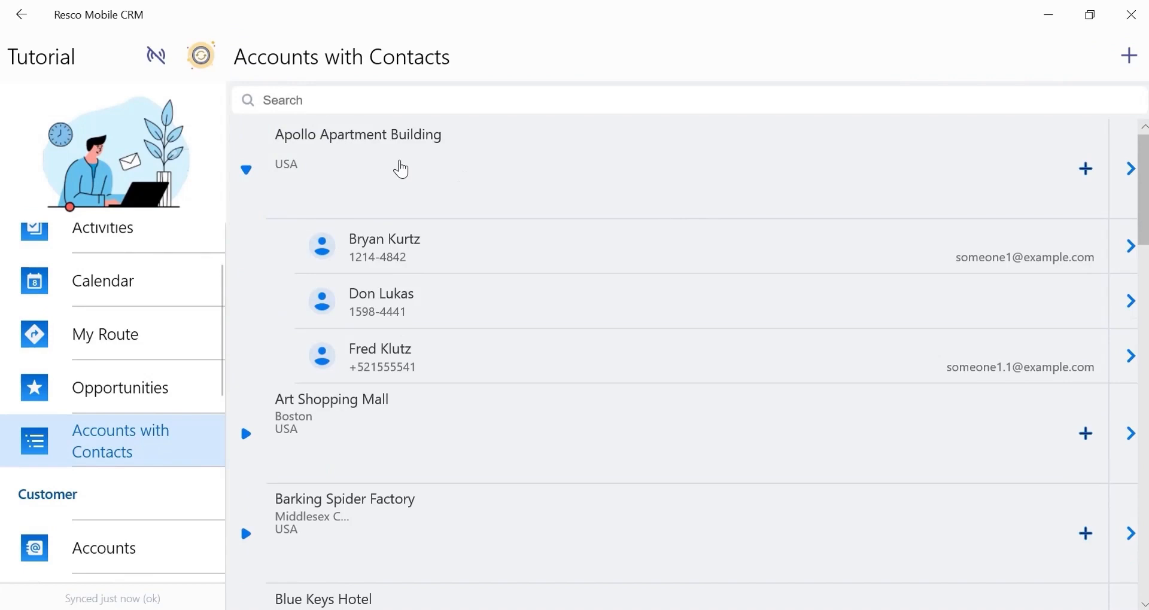
scroll(419, 269, down, 2)
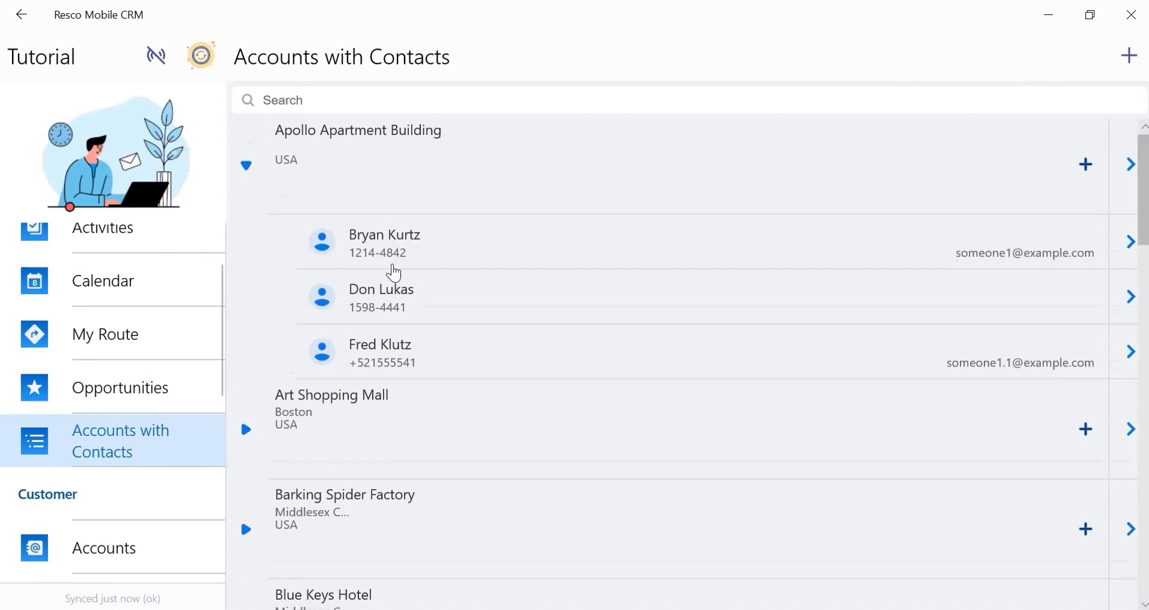
click(329, 346)
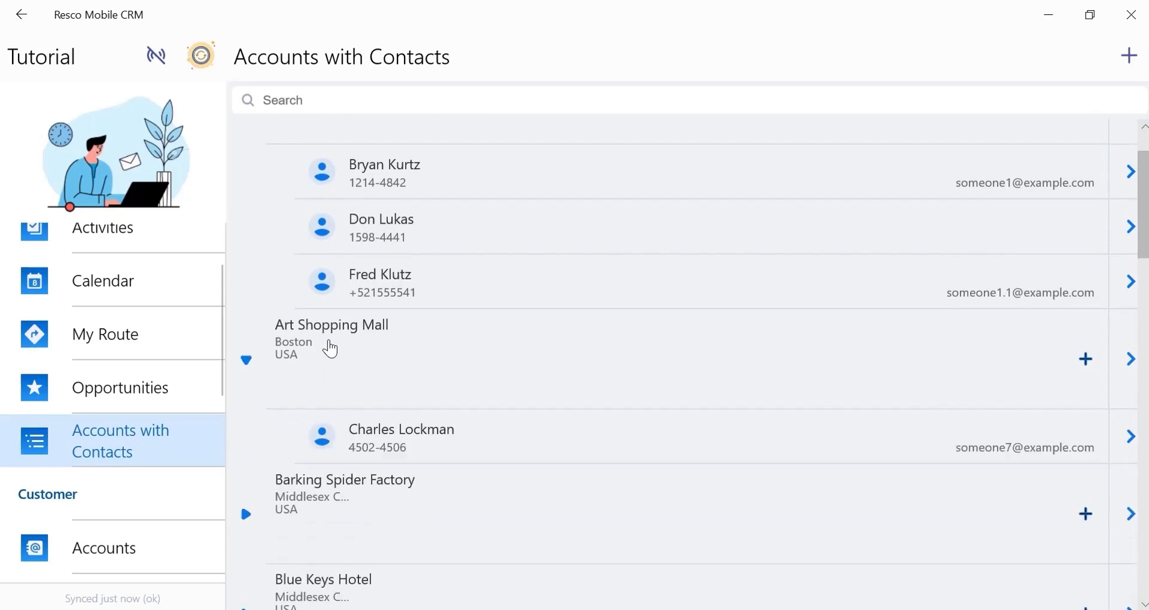
scroll(330, 349, down, 5)
click(330, 348)
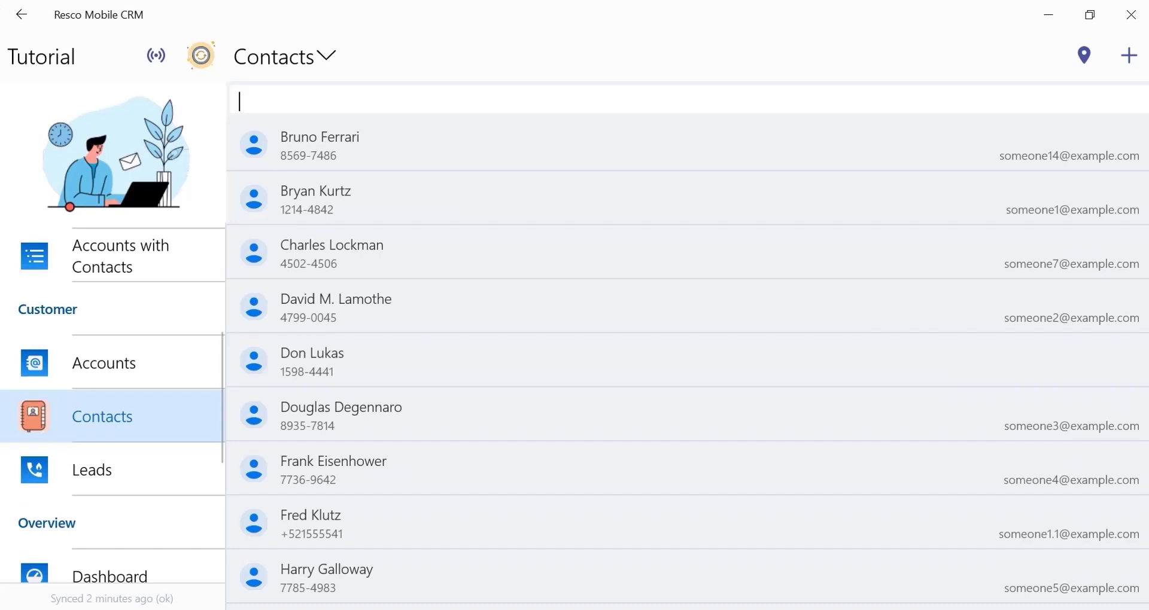
Search the Contacts list for "Har"
click(98, 365)
click(109, 398)
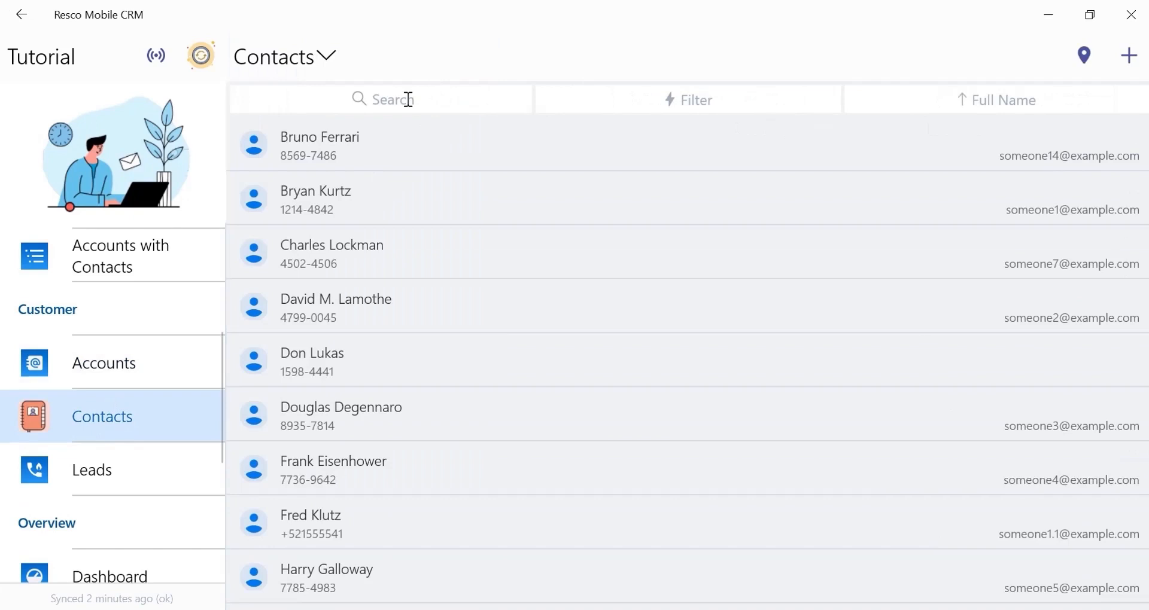
click(372, 101)
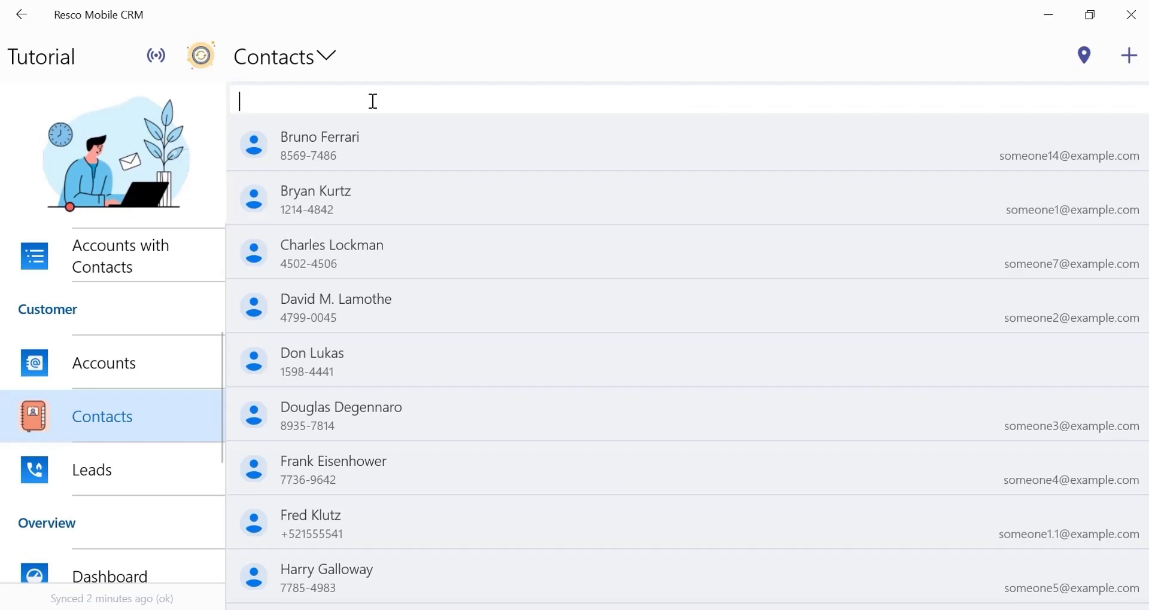
text(Har)
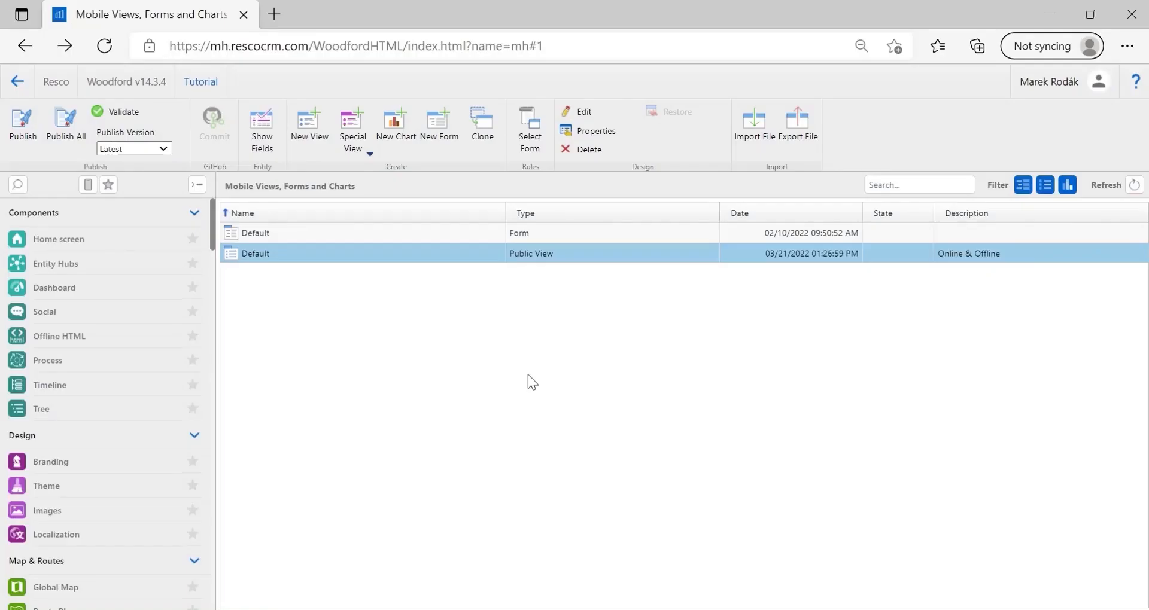
Add a Begins With search condition on Mobile Phone to the Contact entity's Default public view in Woodford, and save and close the view
double_click(380, 267)
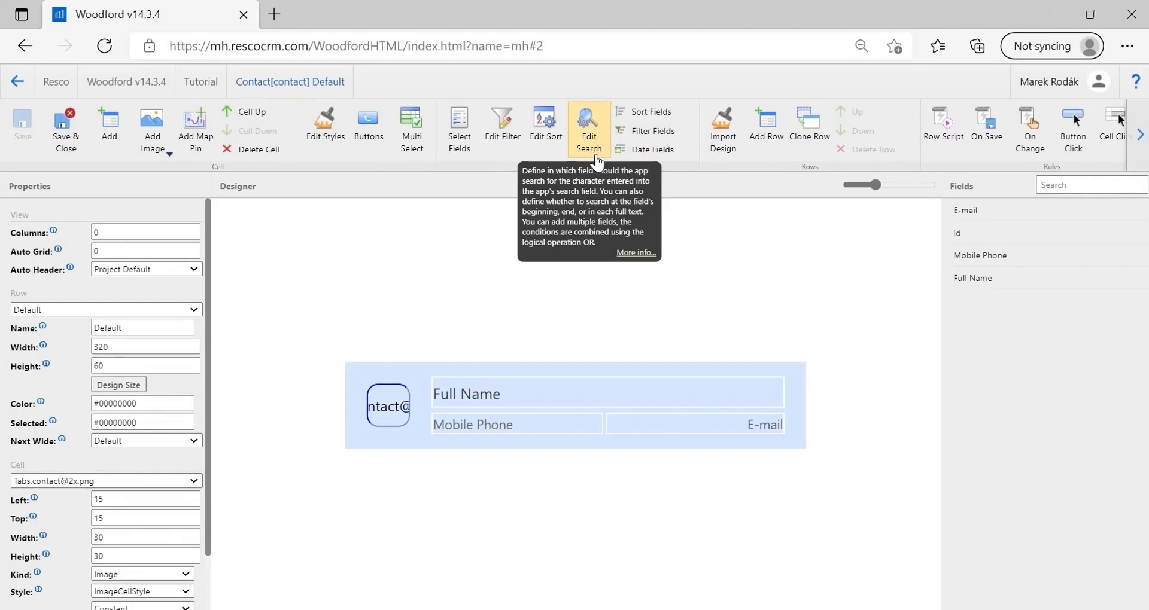
click(590, 138)
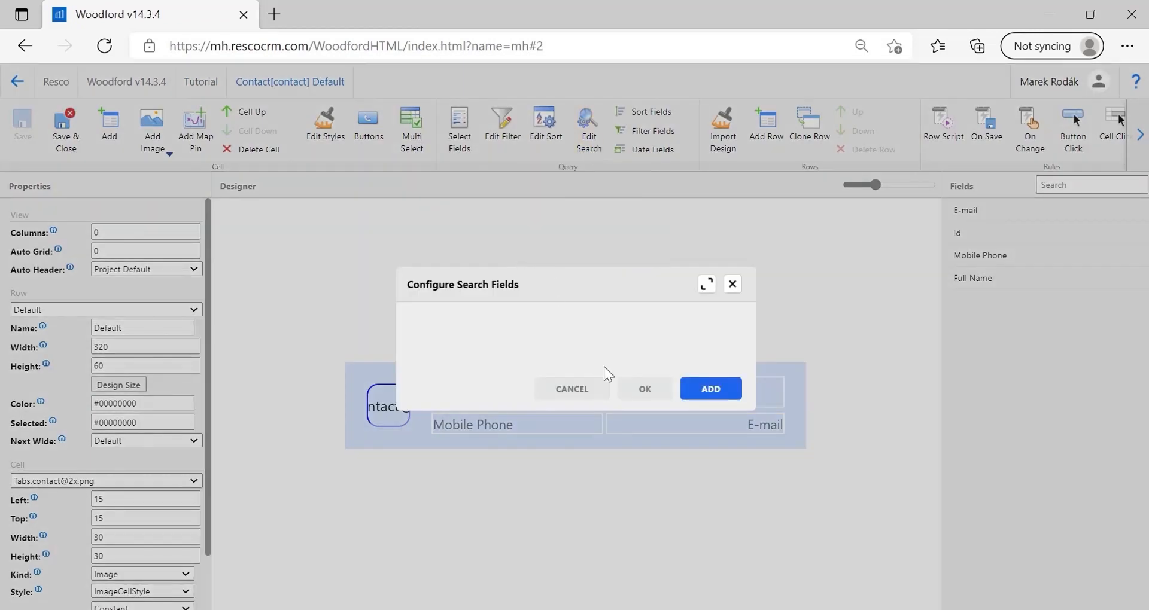
click(710, 389)
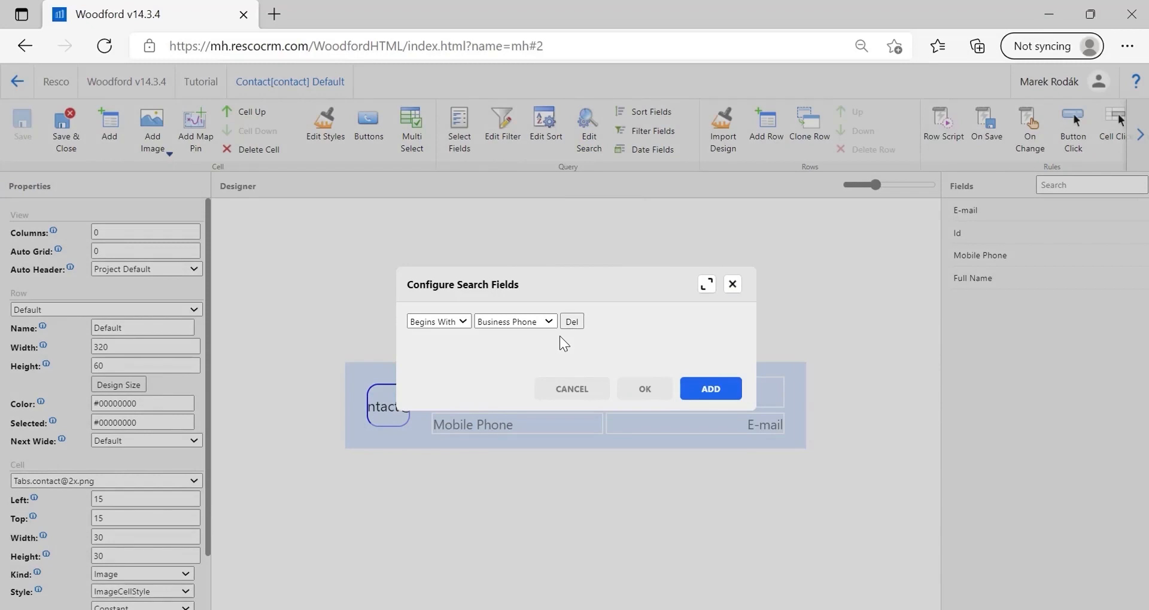
click(450, 323)
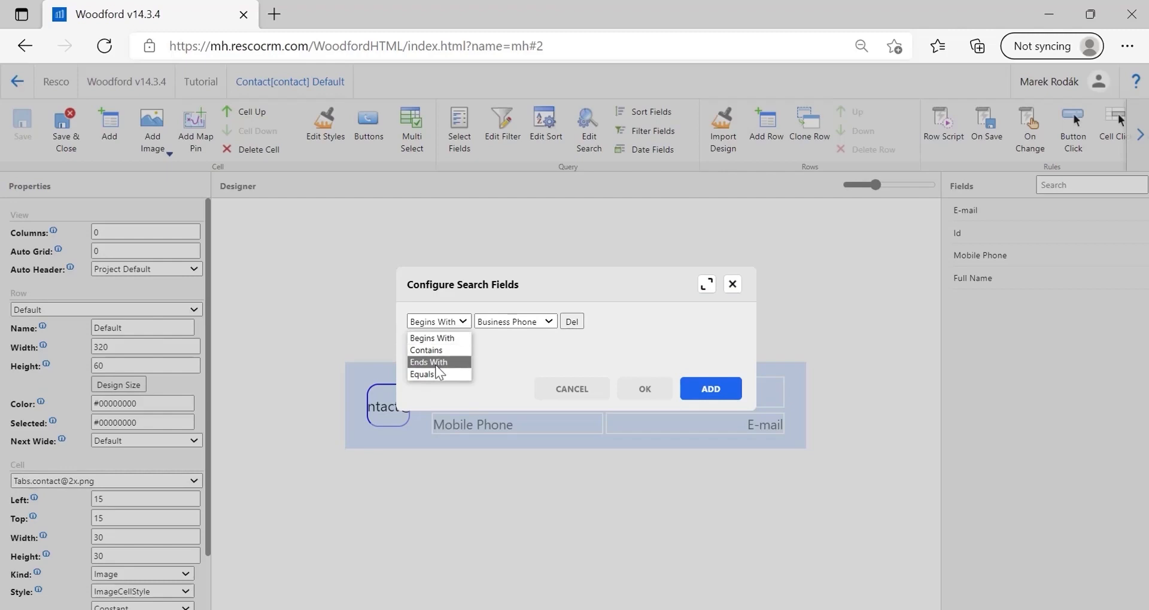
click(520, 348)
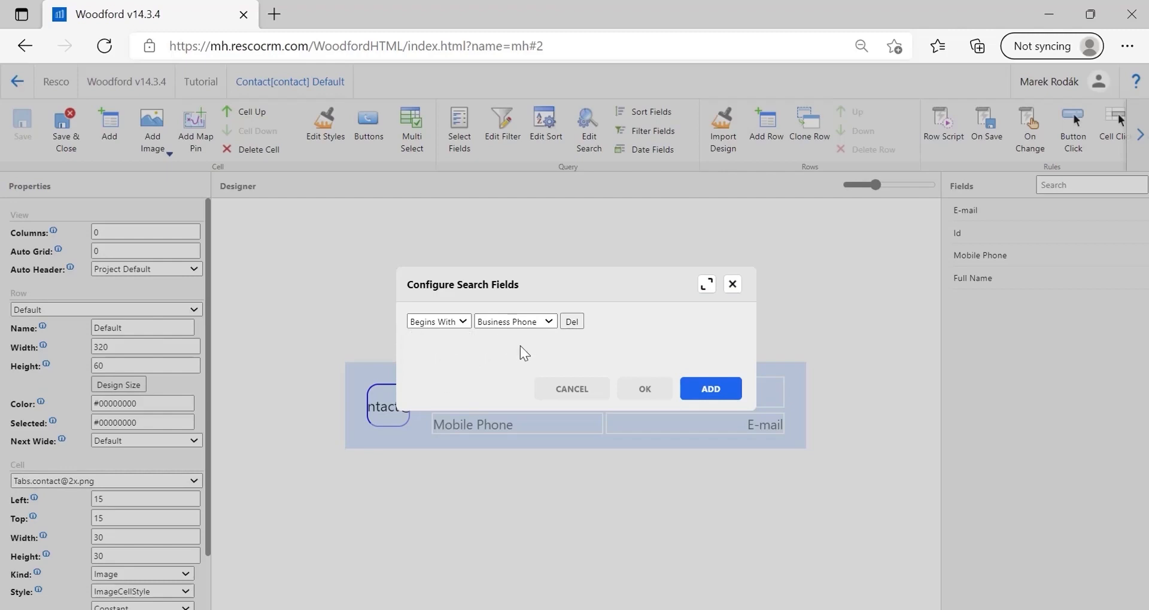
click(544, 323)
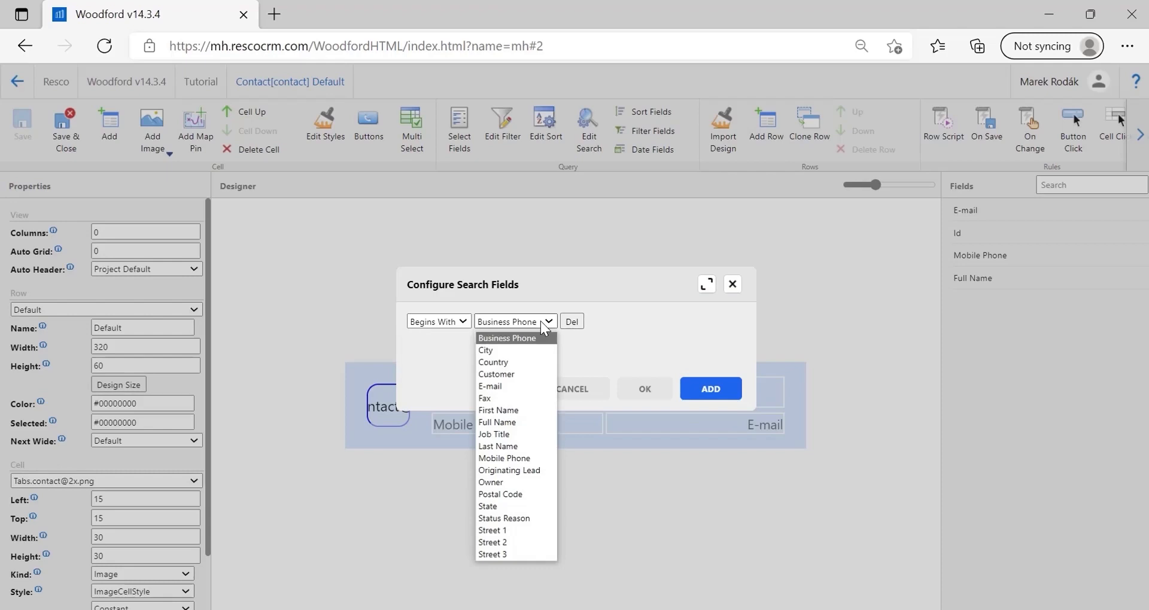
click(506, 458)
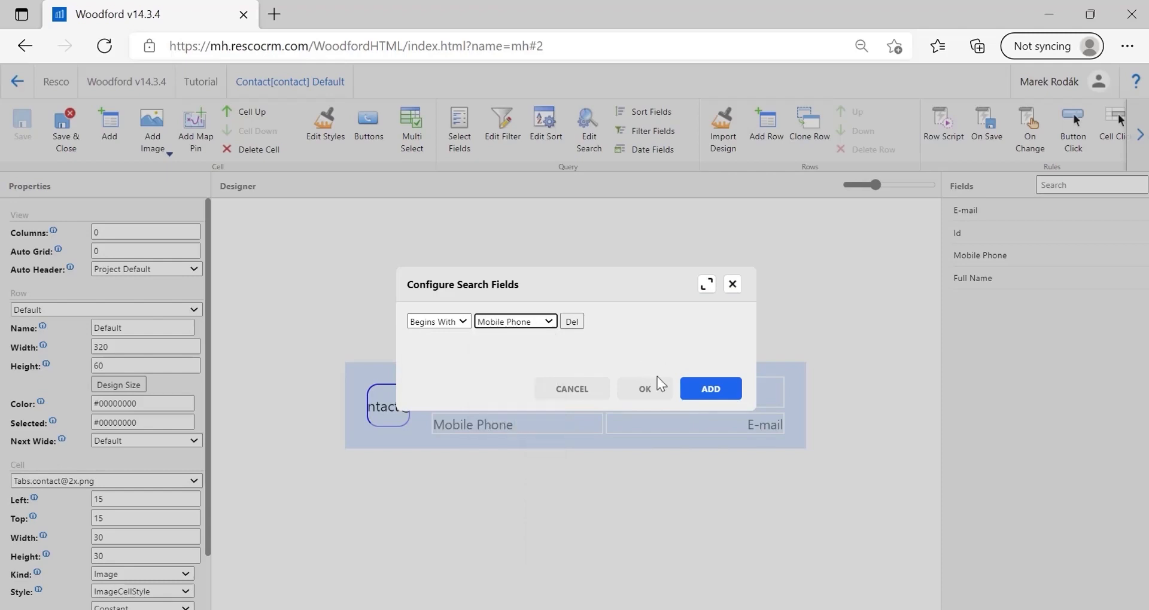
click(652, 398)
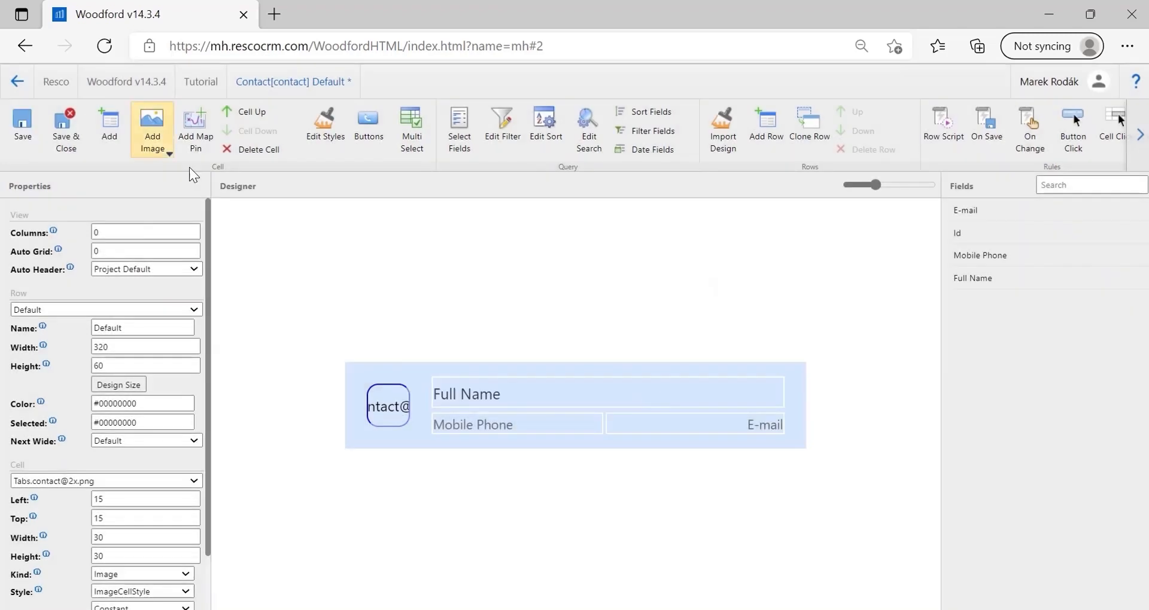
click(73, 148)
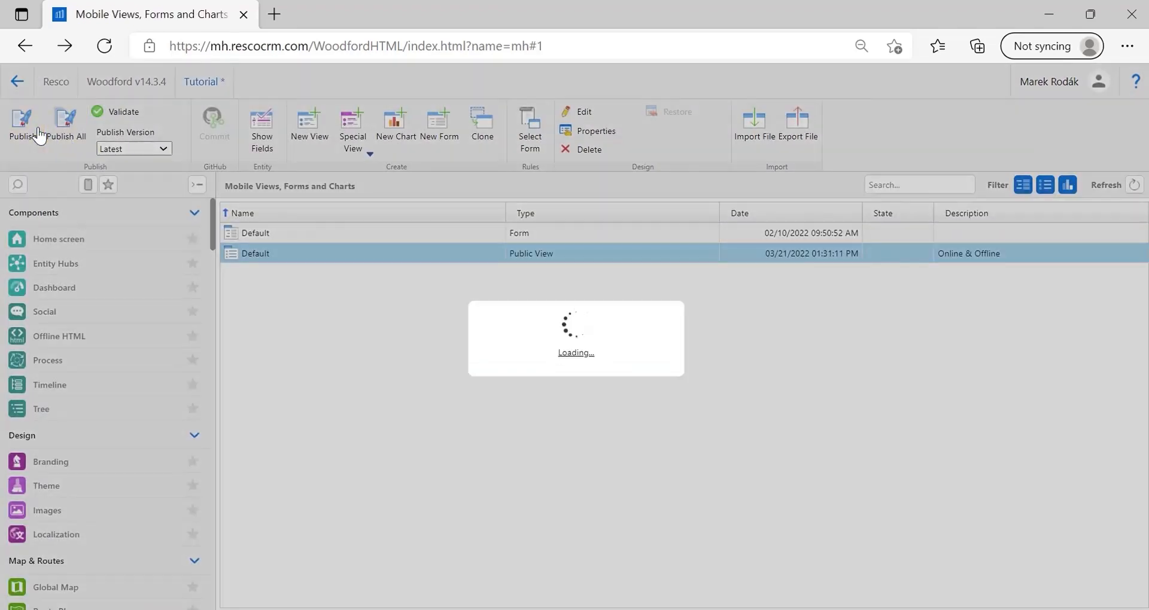
Switch to Resco Mobile CRM and synchronize the published project with the saved server connection
mouse_move(644, 609)
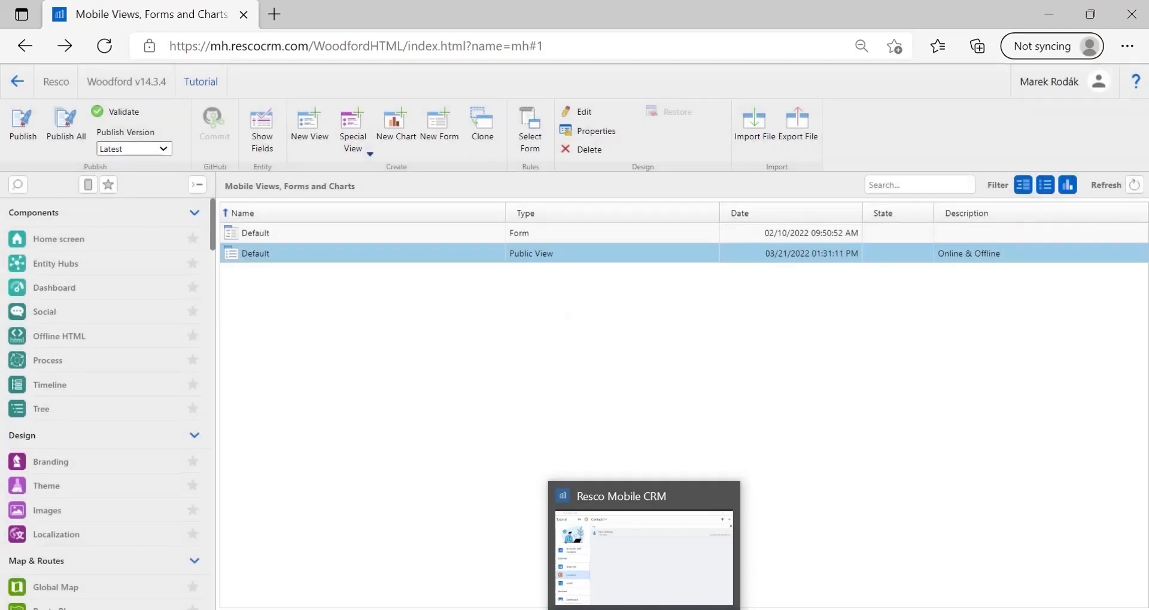
click(556, 551)
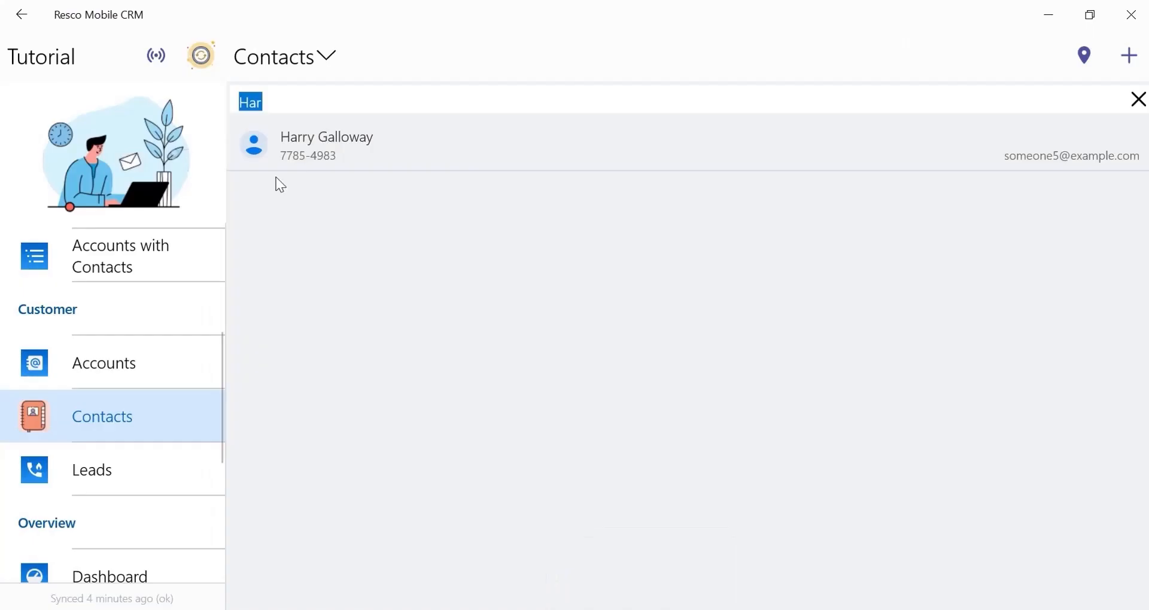
click(201, 56)
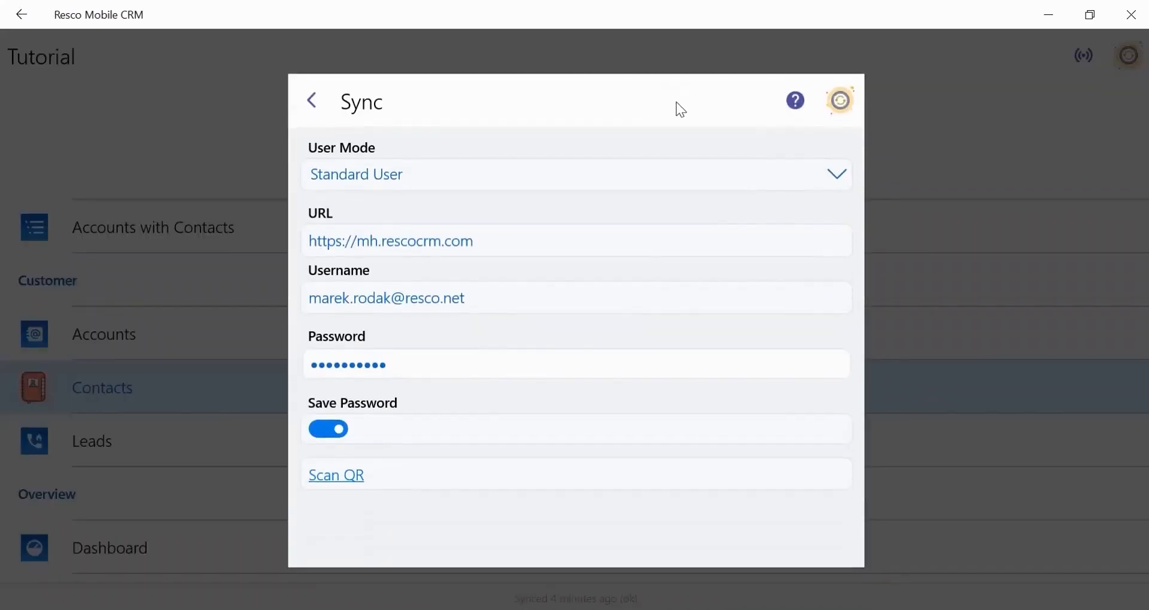
click(844, 101)
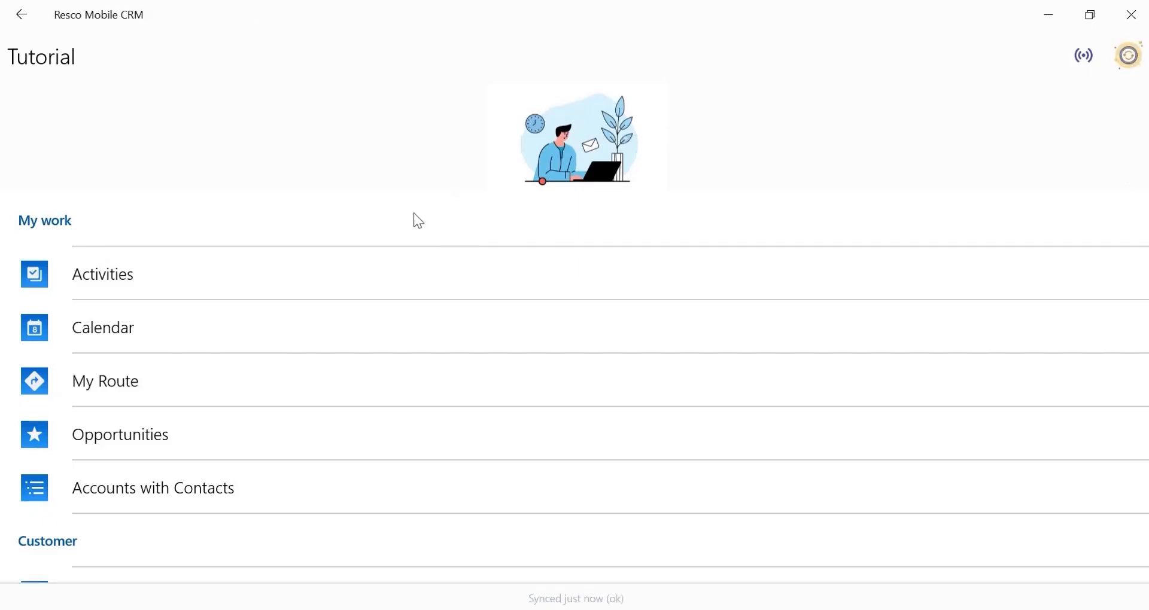
Open the Contacts list and search it for the mobile phone prefix "7785"
scroll(201, 451, down, 4)
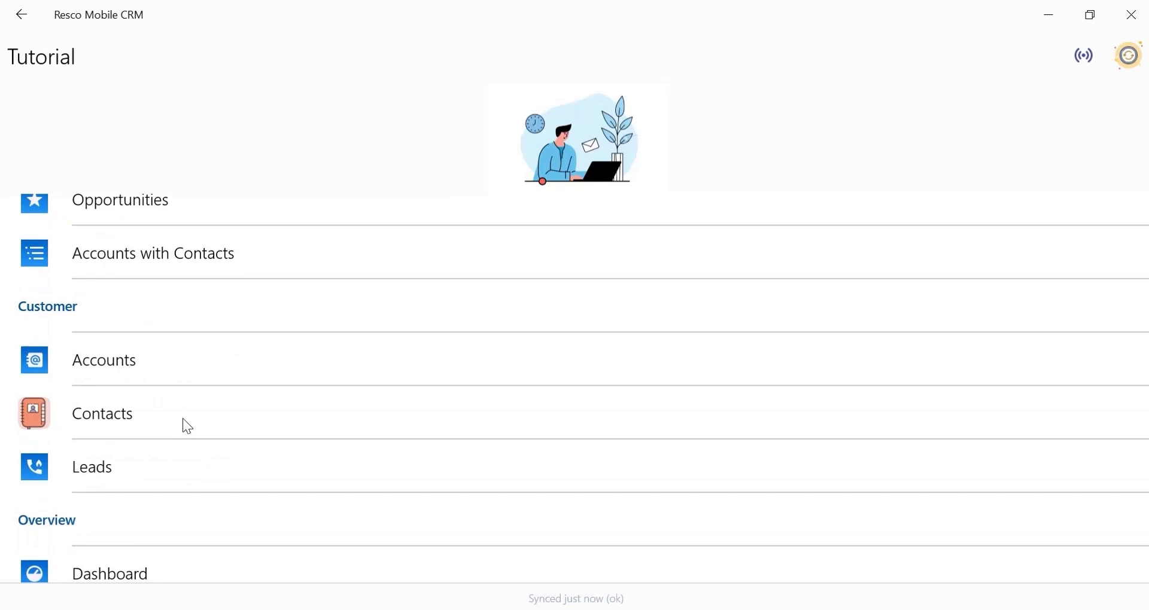
click(183, 419)
click(430, 104)
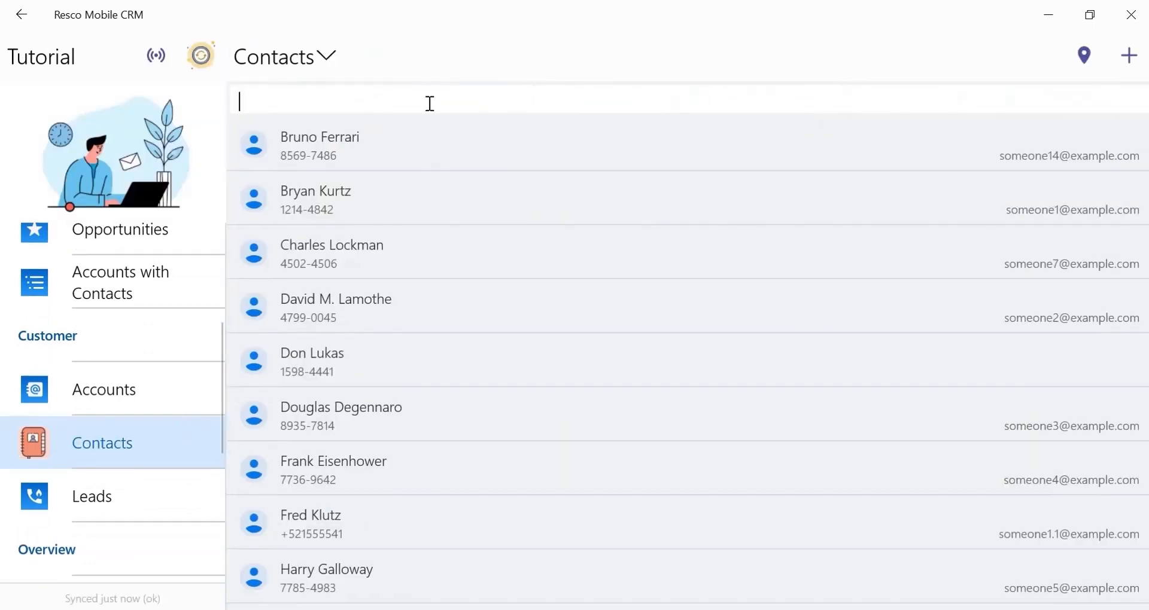
text(7785)
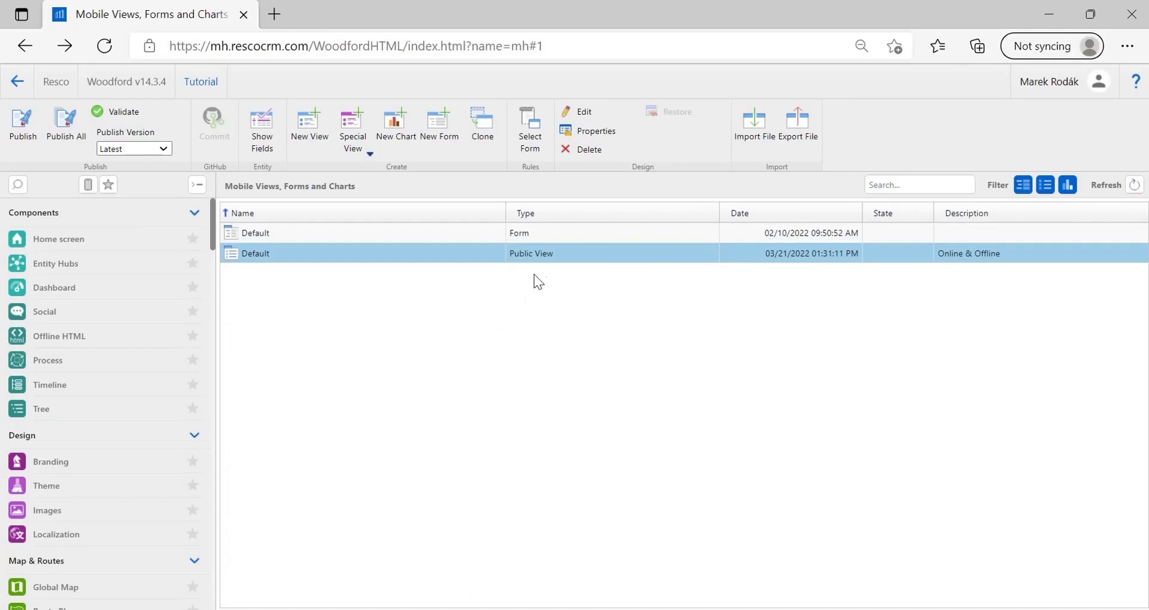
Add a Begins With search condition on E-mail to the Contact entity's Default public view in Woodford, and save and close the view
double_click(551, 266)
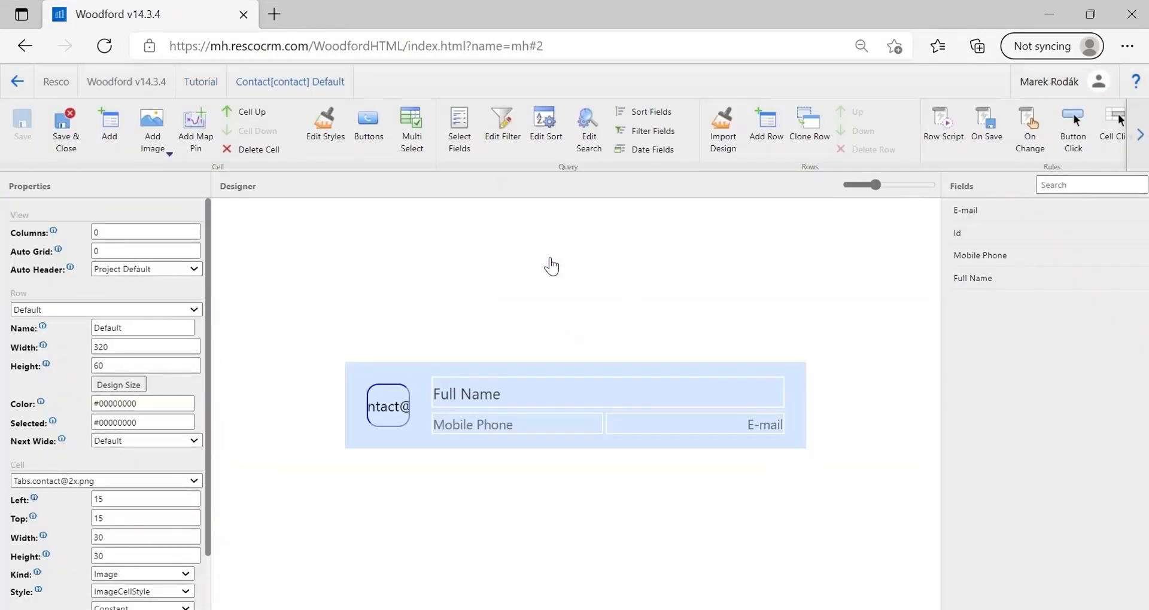
click(581, 144)
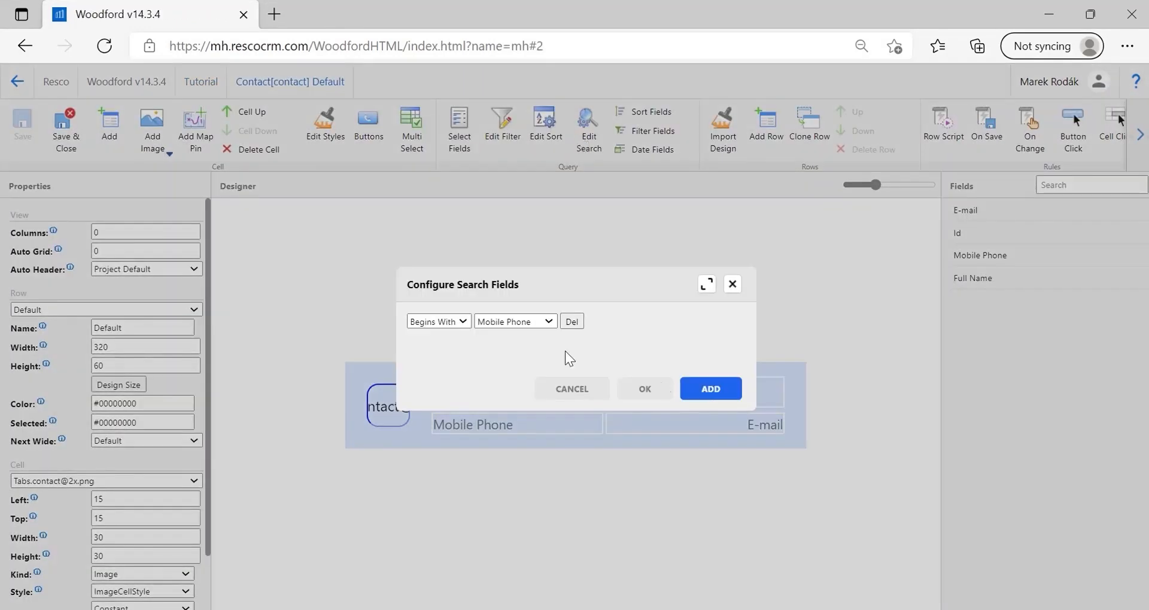
click(695, 394)
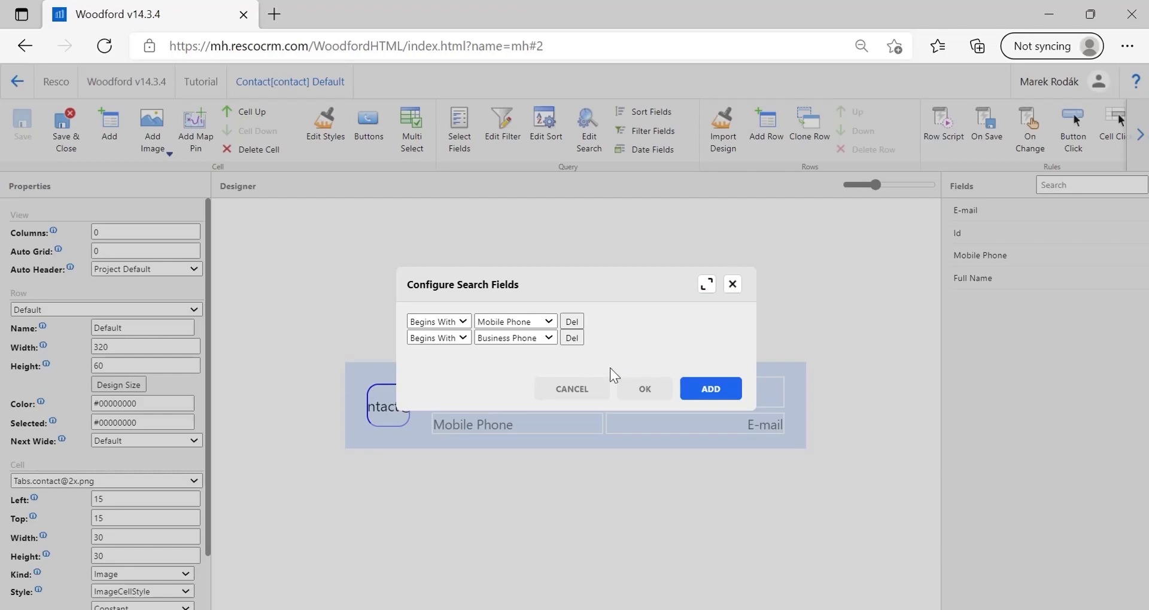
click(516, 335)
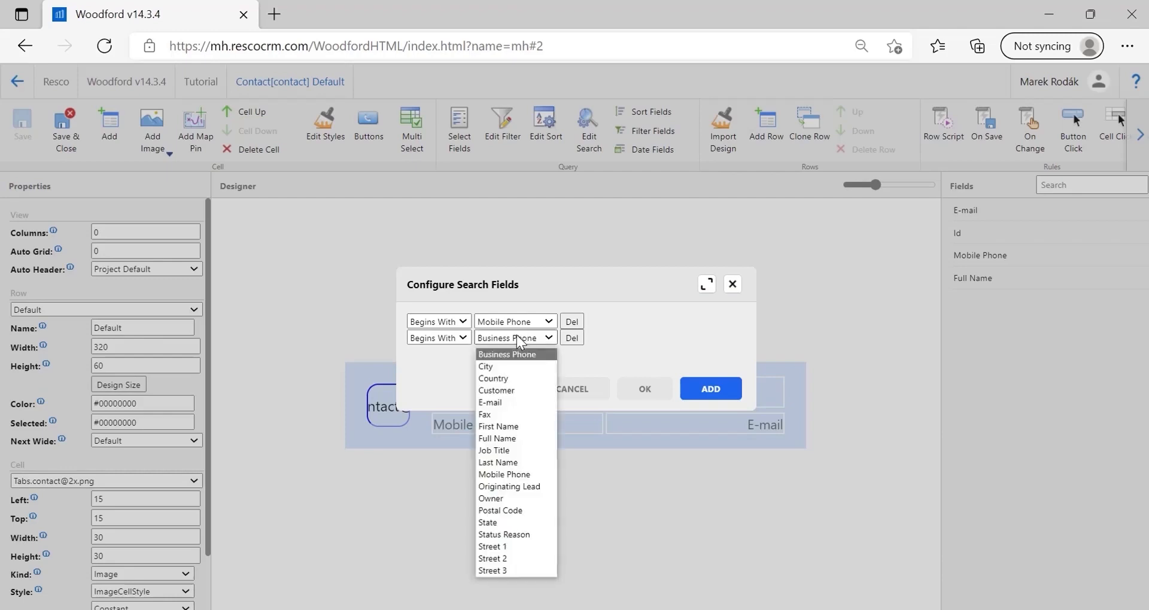
click(514, 403)
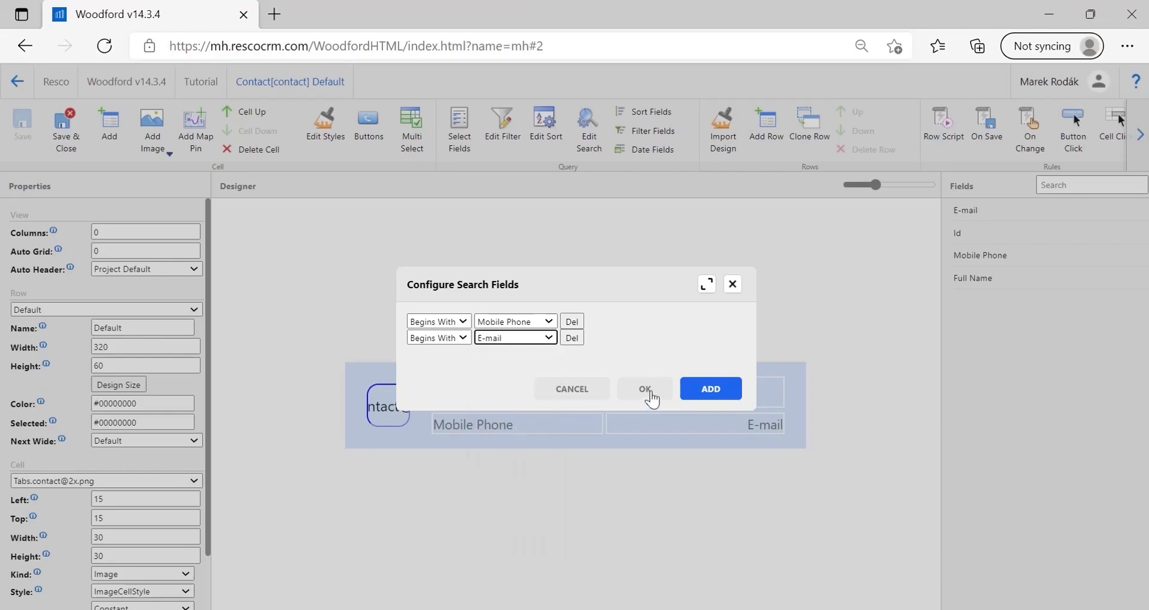
click(651, 398)
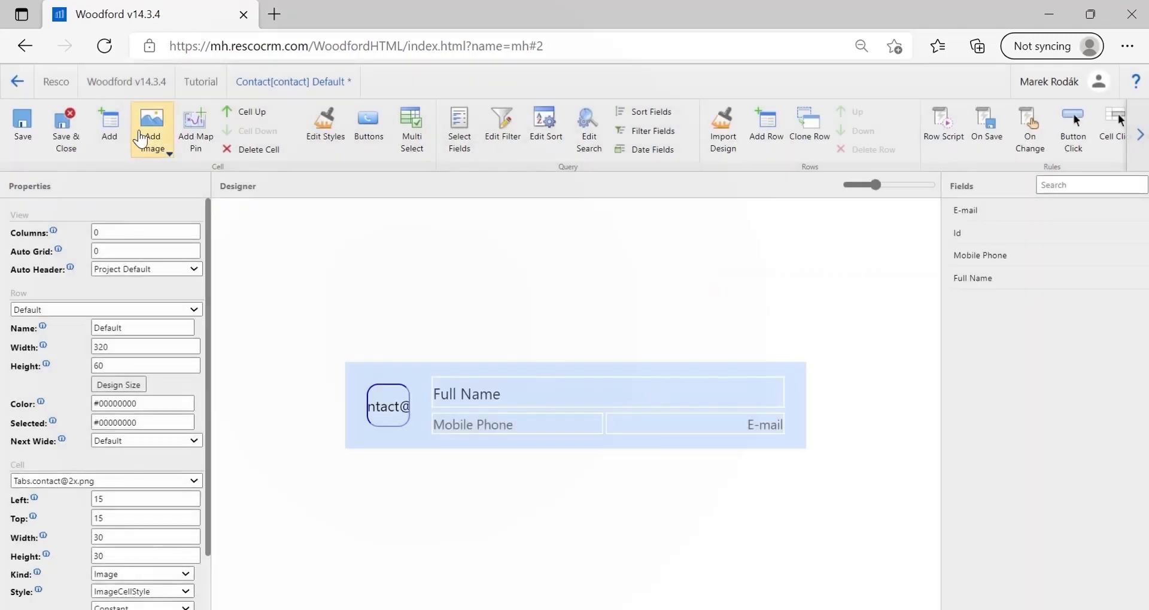
click(68, 146)
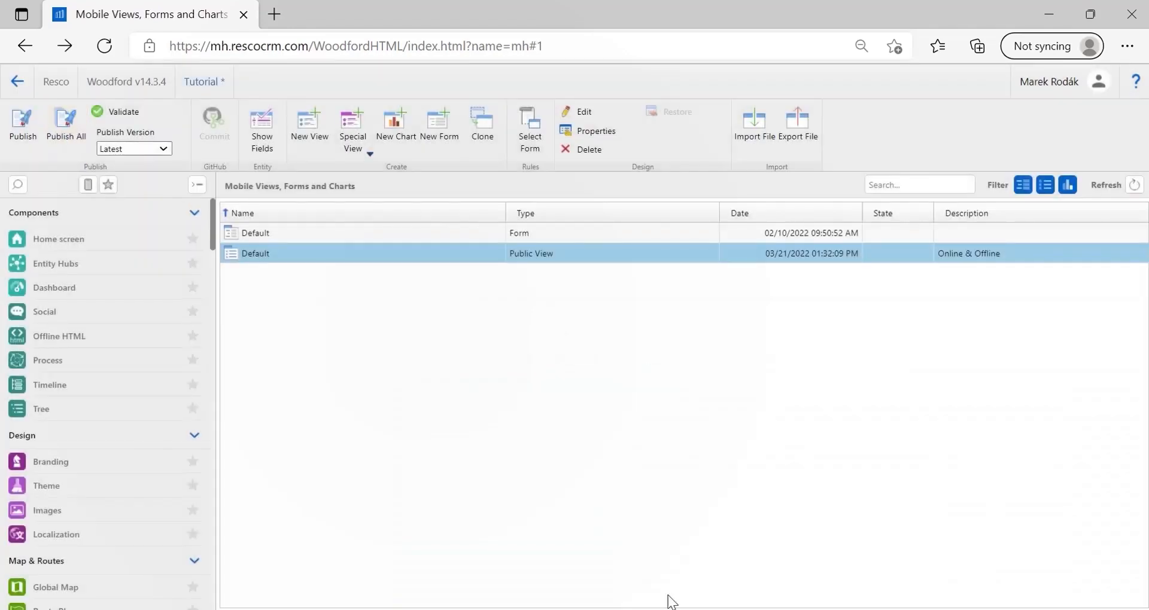
Publish the project with the E-mail search condition and synchronize it into Resco Mobile CRM
click(19, 139)
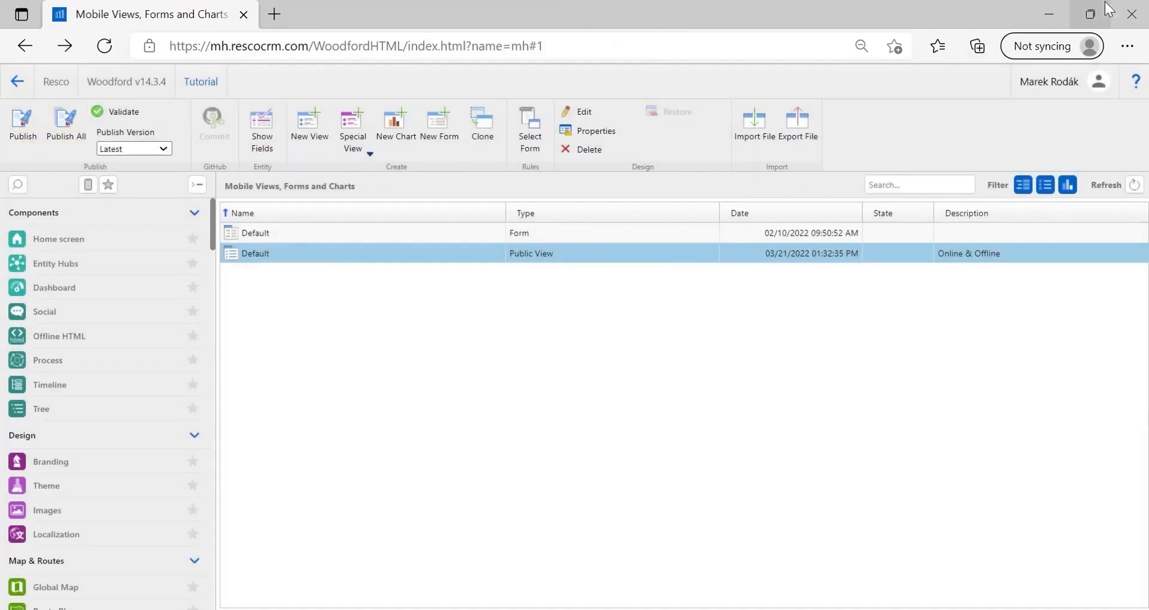
click(1048, 14)
drag(276, 101, 157, 121)
click(198, 58)
click(836, 114)
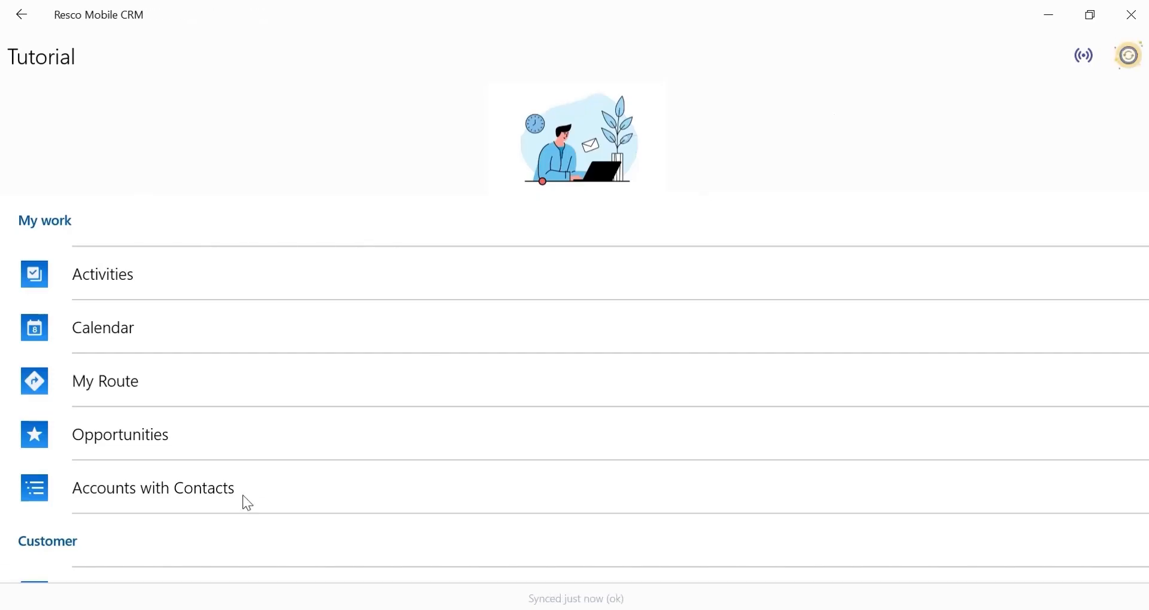
Reopen the Contacts list and search it for "7785" to check the Mobile Phone search
scroll(243, 503, down, 3)
click(190, 513)
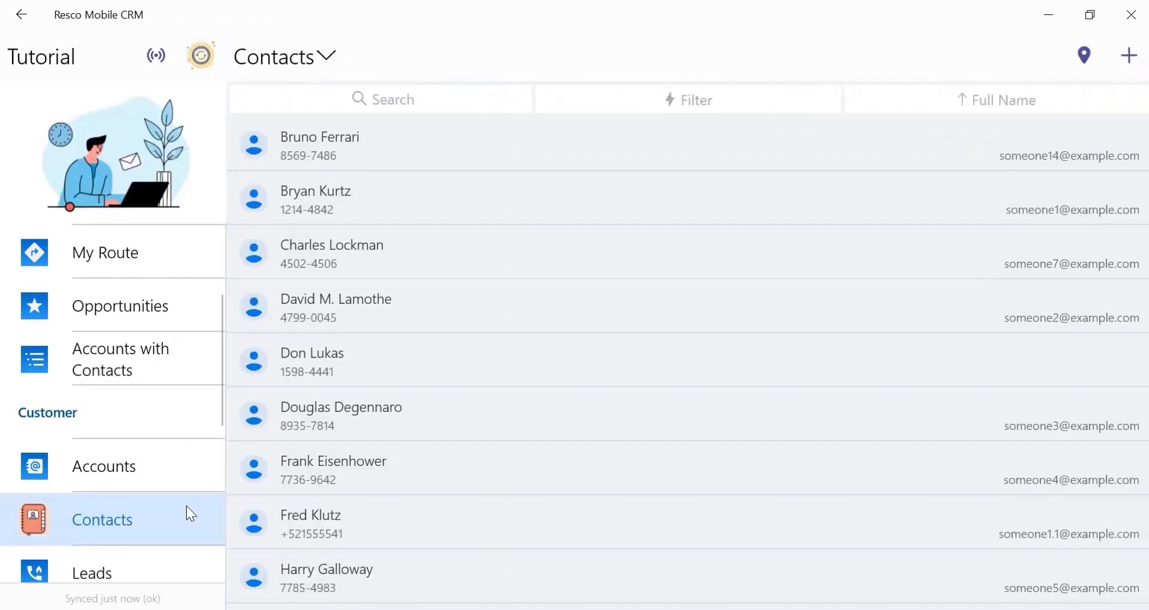
click(415, 99)
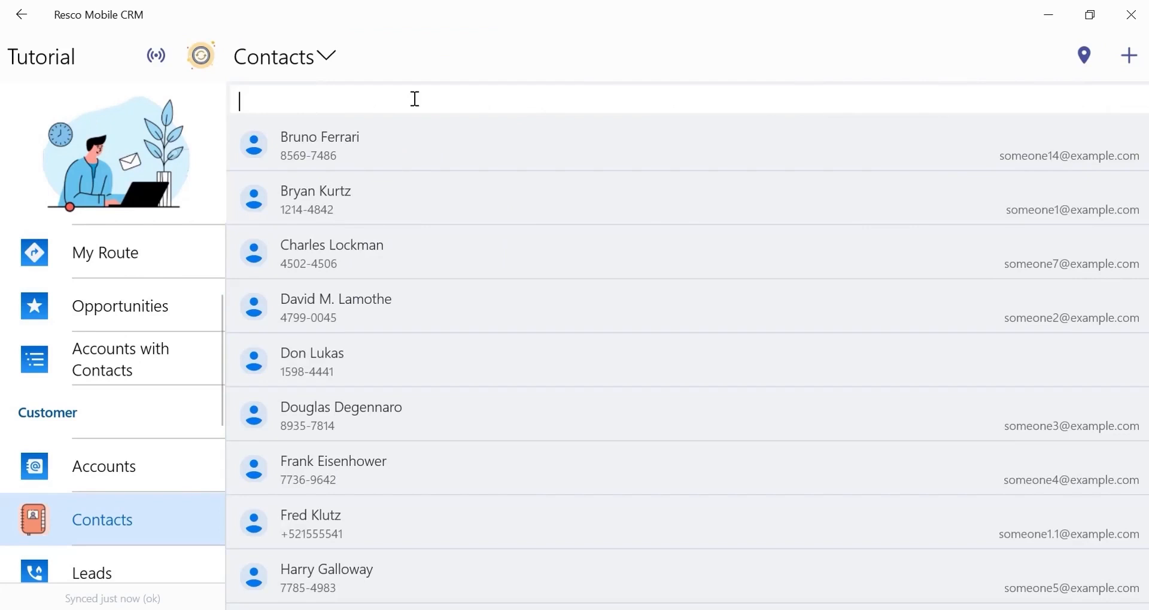
text(778)
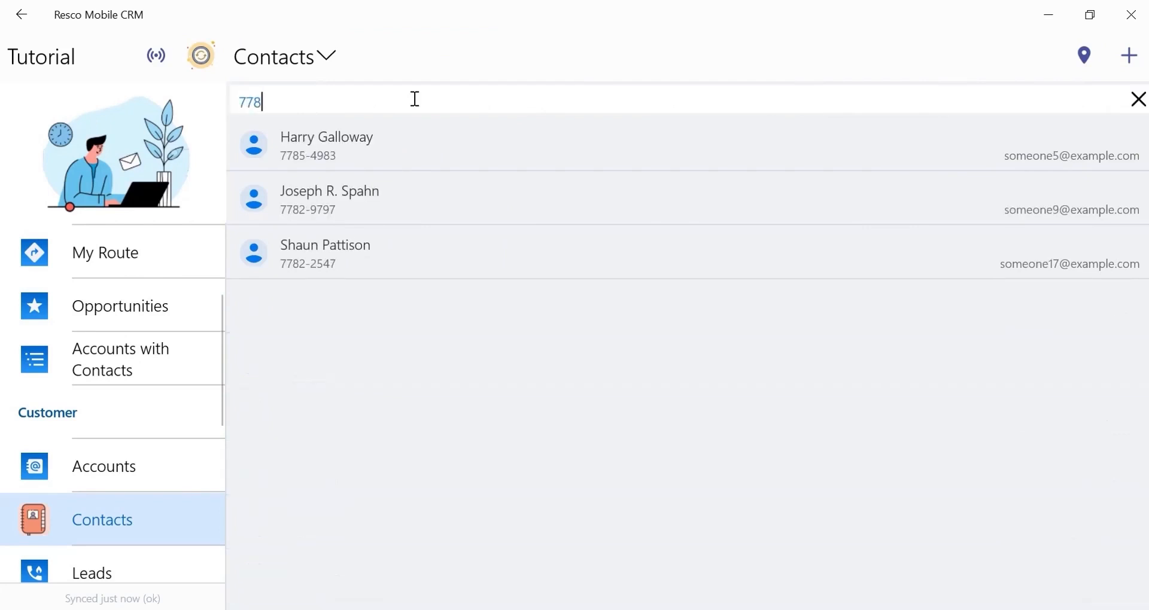
text(5)
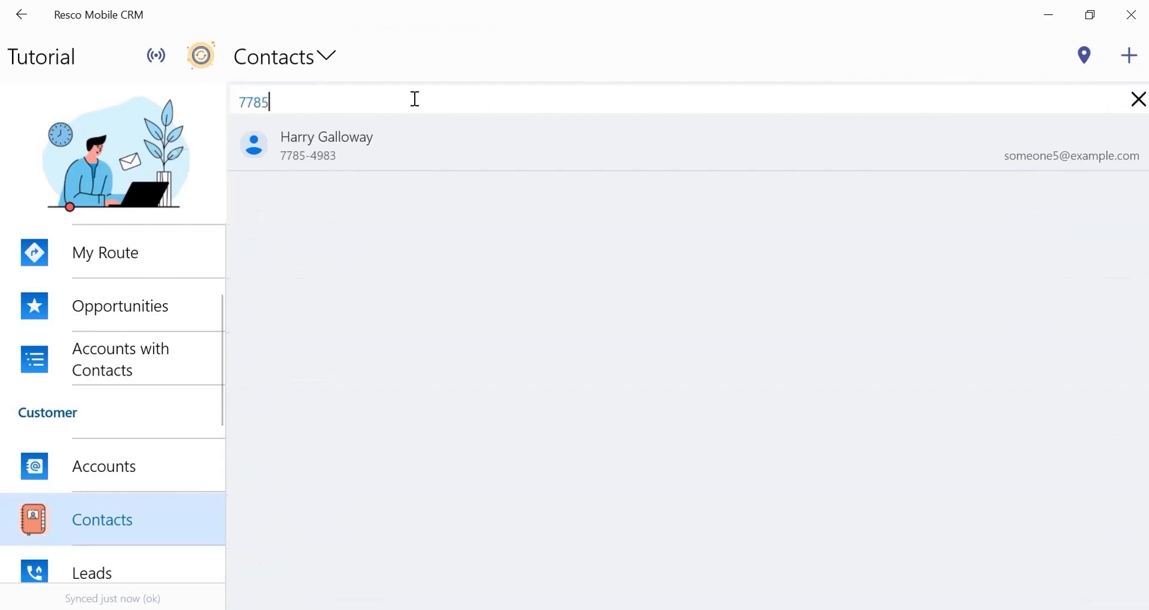
Replace the Contacts search text with "someone5" to check the E-mail search
key(ctrl+a)
key(BackSpace)
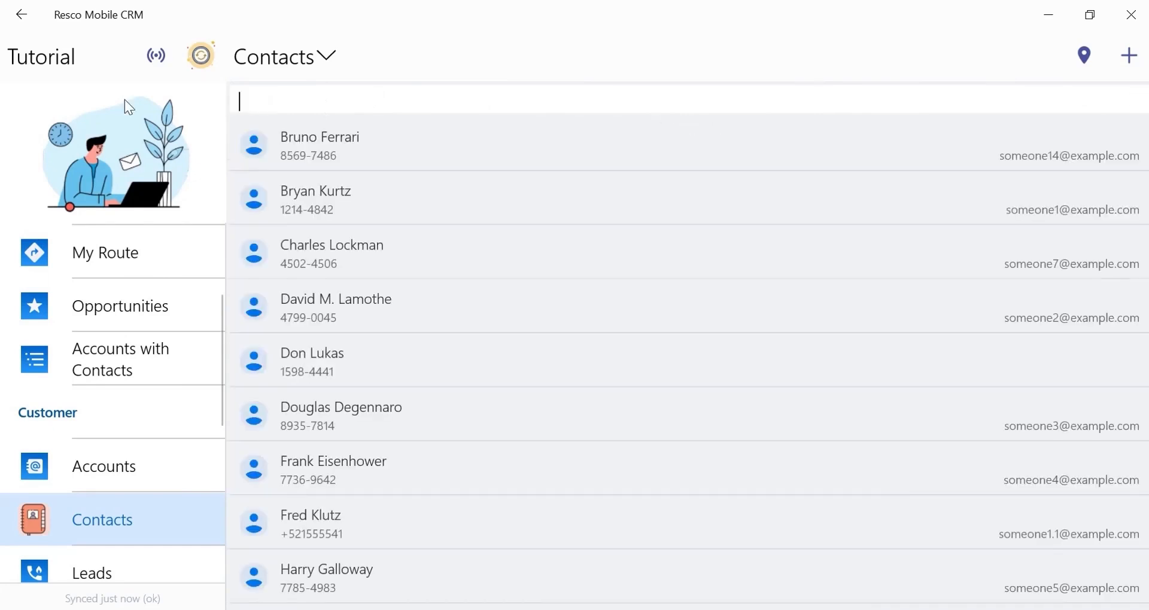
text(someon)
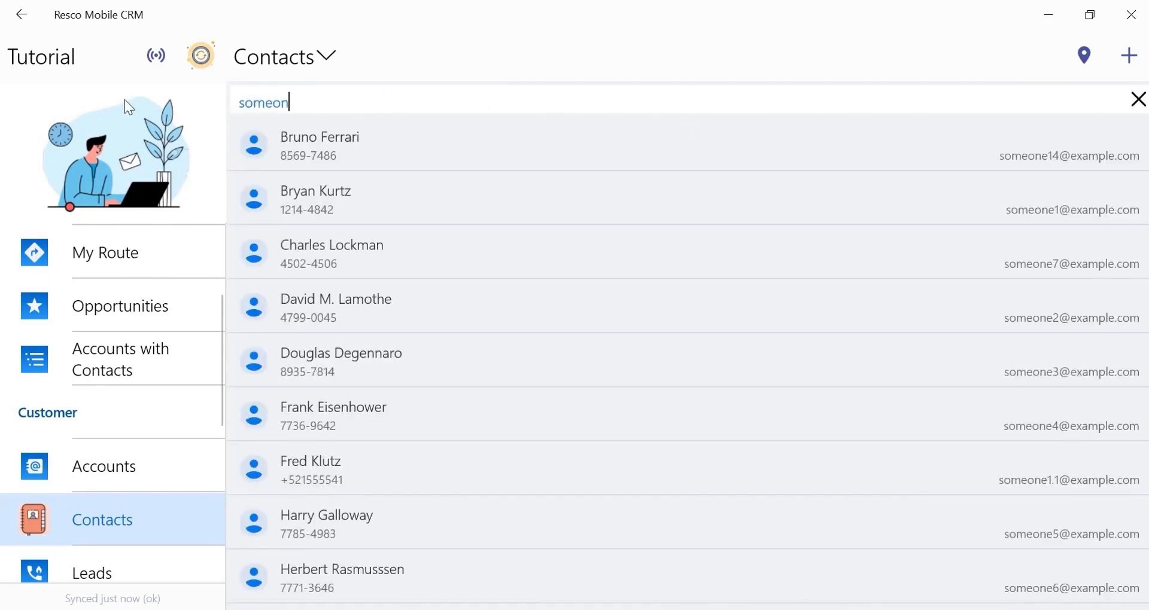
text(e5)
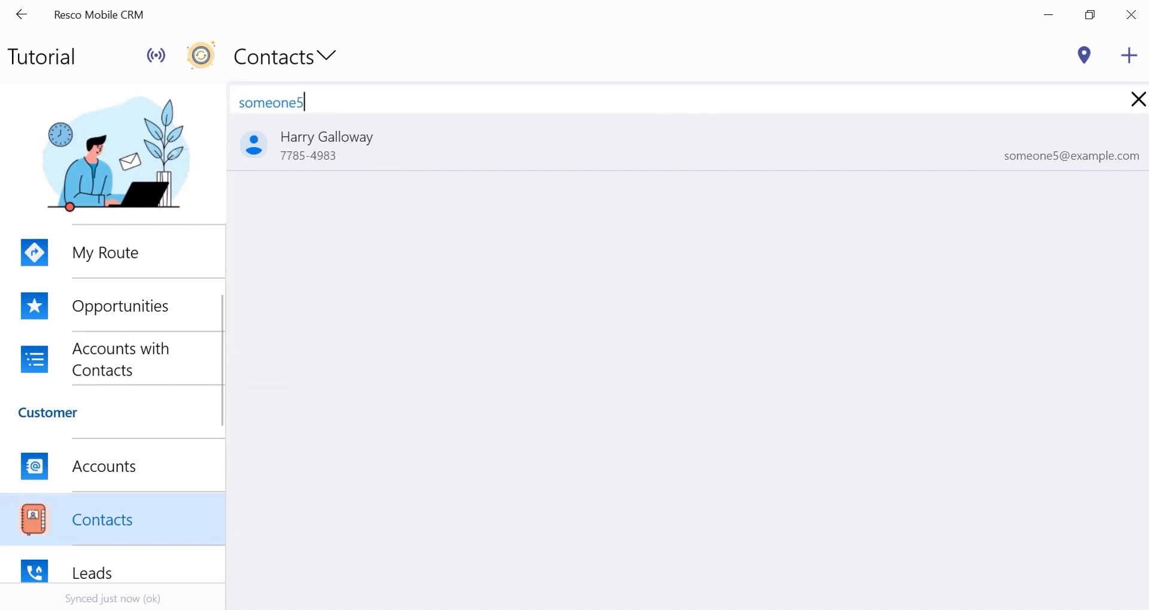
Switch to Woodford and open the Account entity's Default public view from the home screen project items
key(alt+Tab)
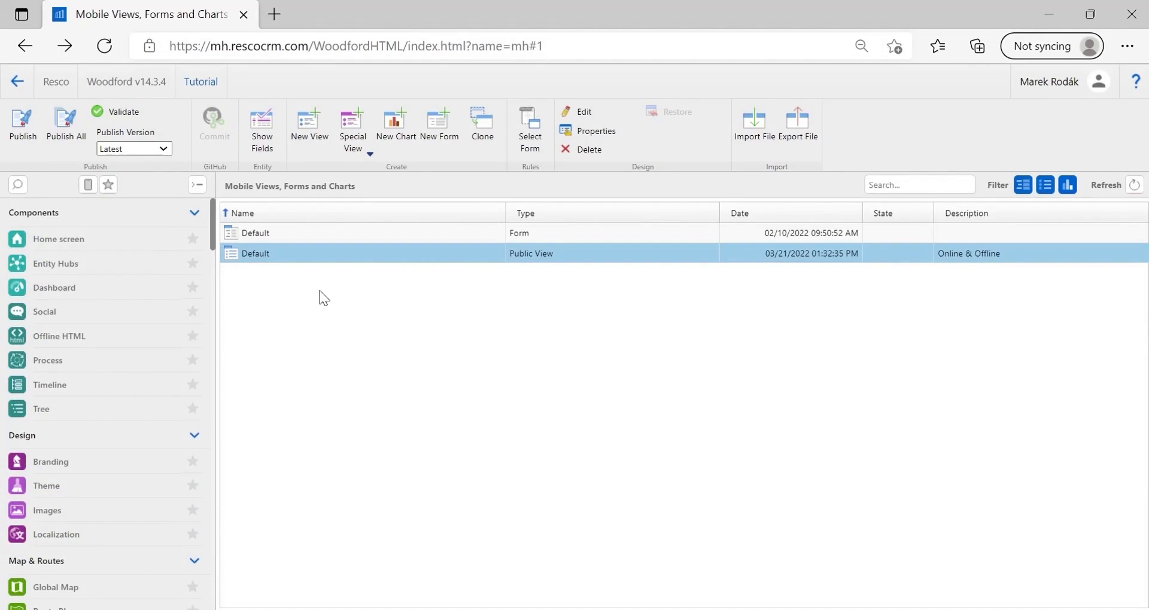
key(alt+Right)
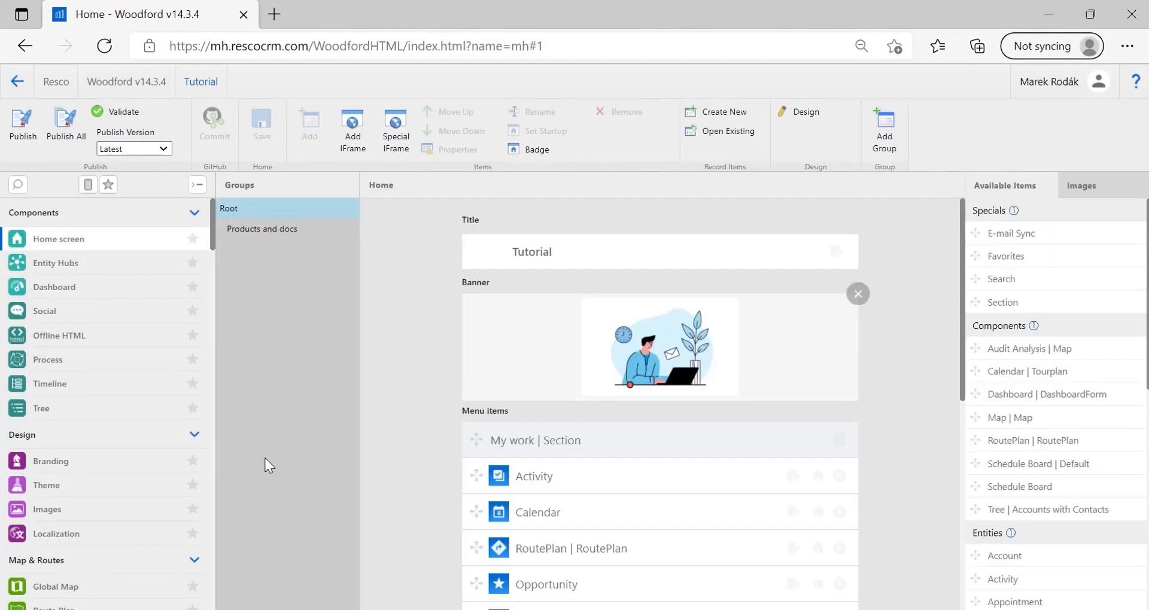
scroll(404, 459, down, 3)
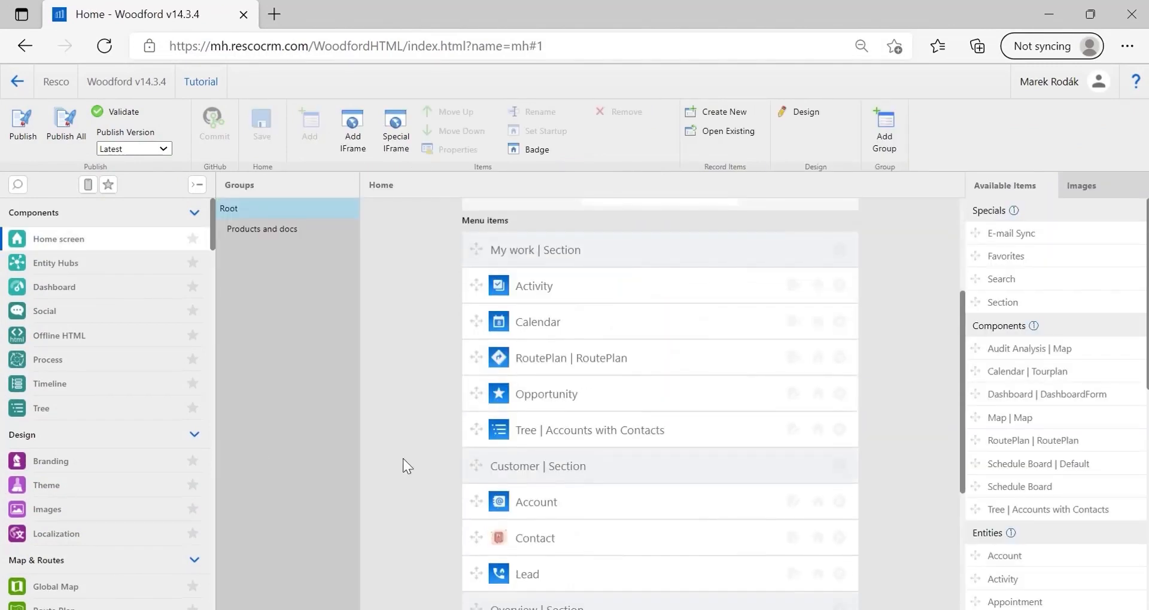
scroll(403, 458, down, 1)
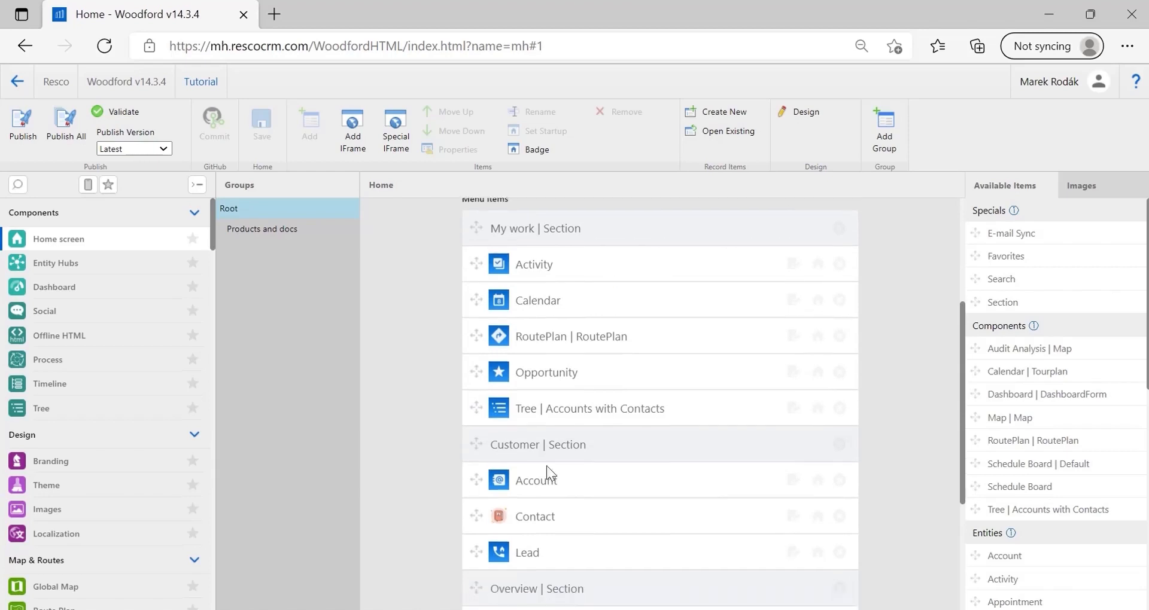
click(792, 481)
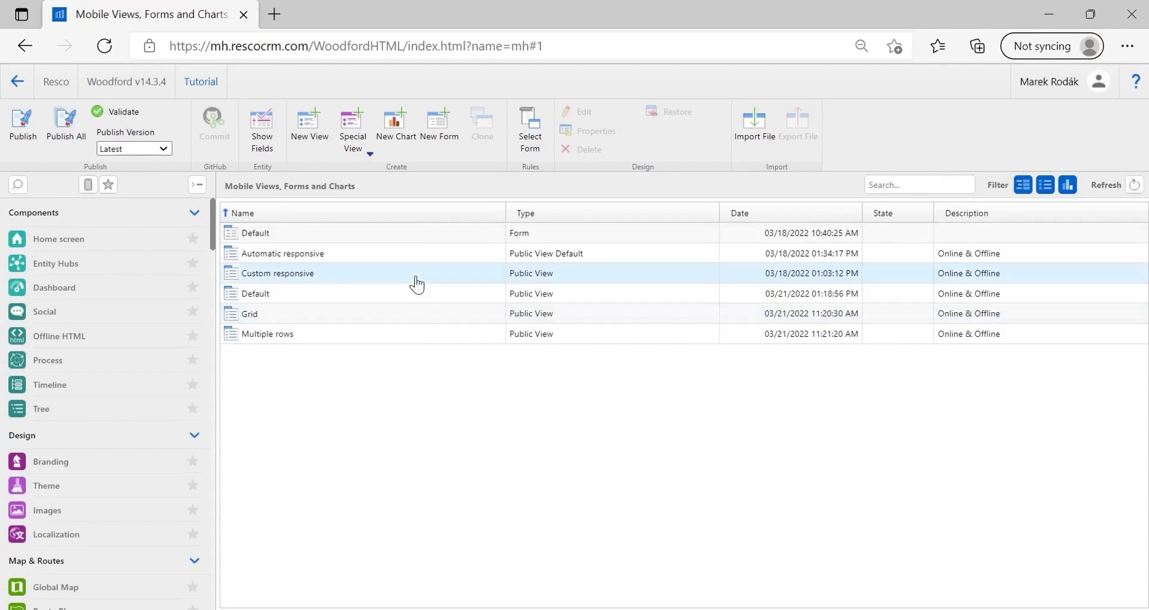
double_click(415, 295)
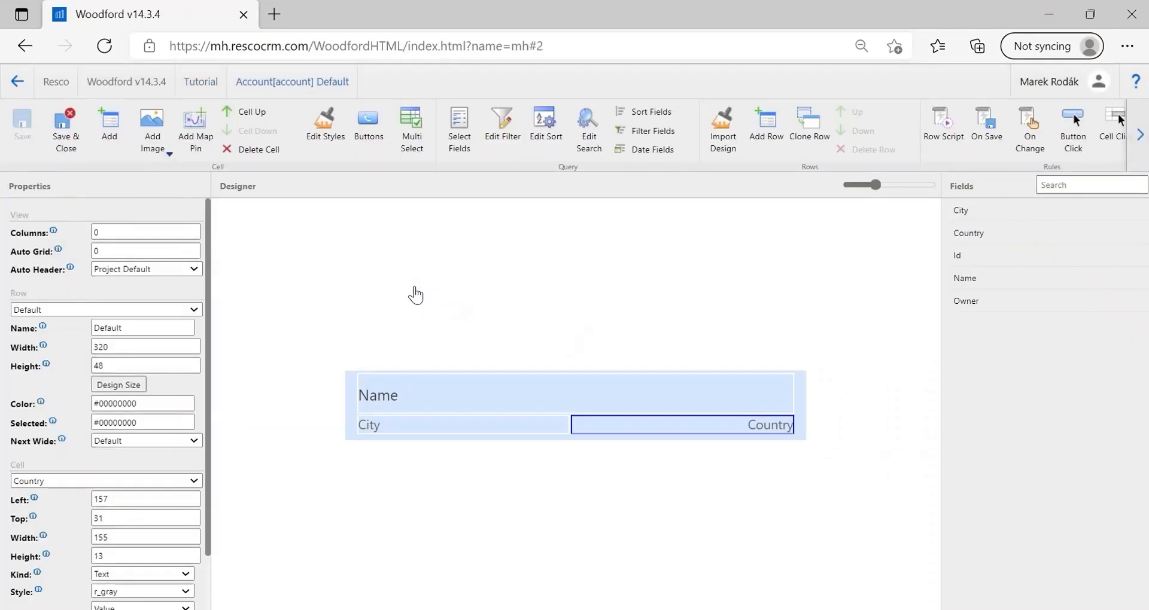
Narrow the Name and City cells from their left edges so both start at about 53, leaving space for an image
click(371, 397)
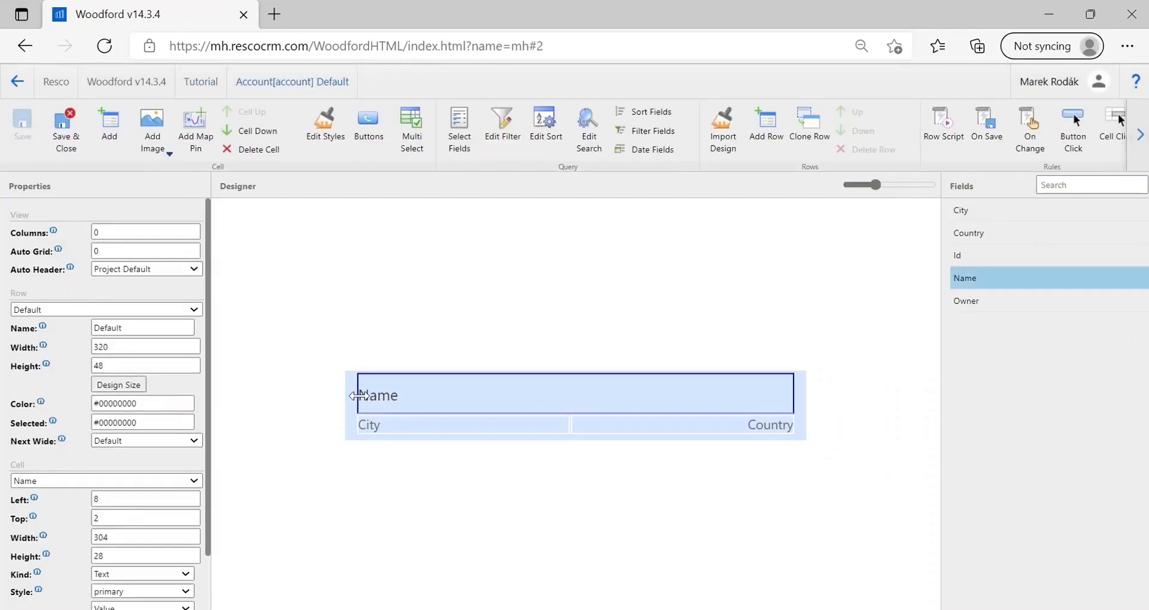
drag(368, 389, 425, 395)
click(362, 424)
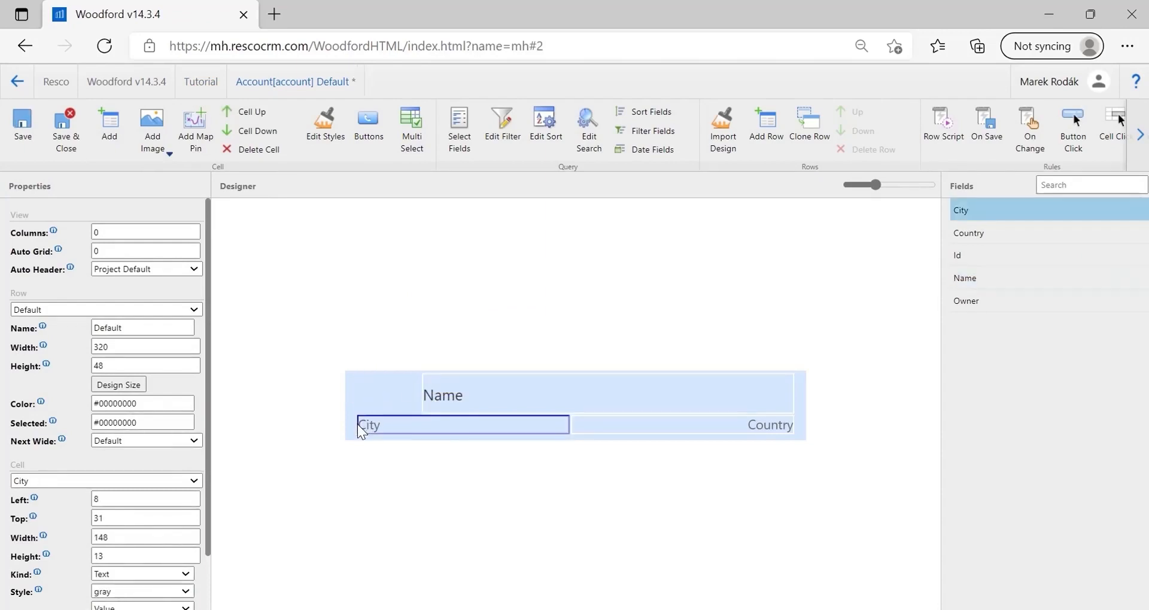
drag(357, 425, 423, 419)
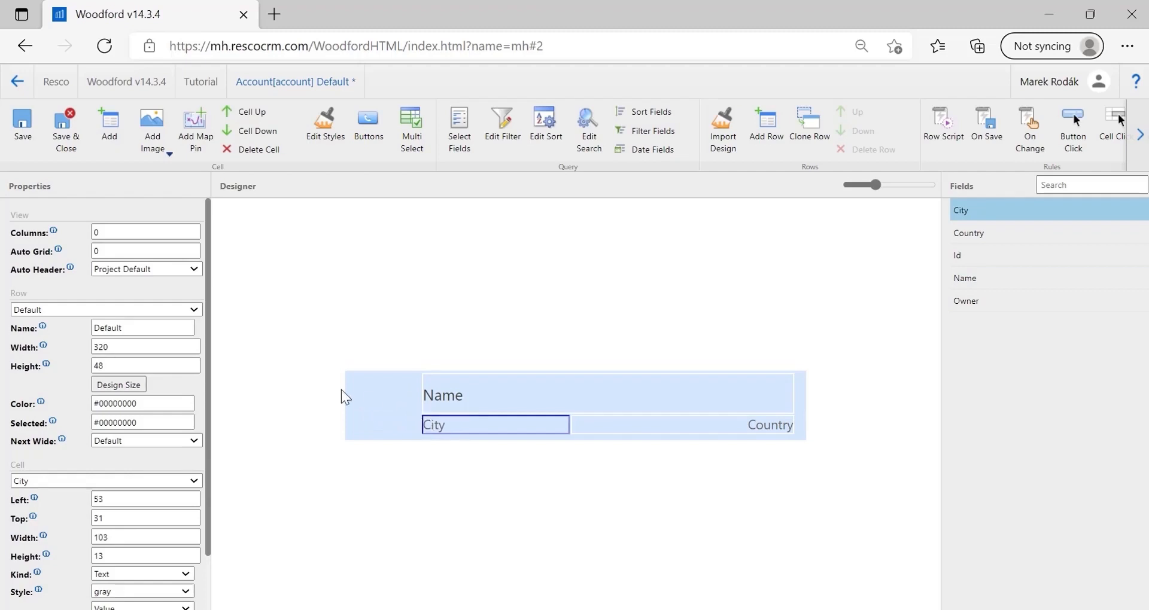
Add a ListNoteImage image cell and place it before the Name and City cells at about left 5, top 2
click(157, 143)
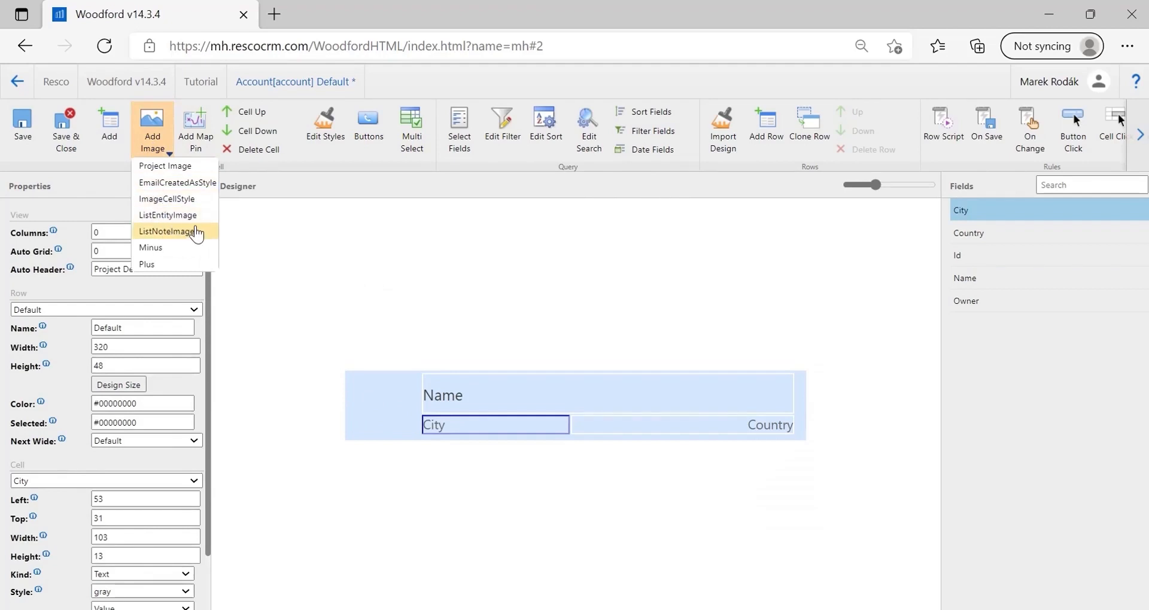
click(198, 238)
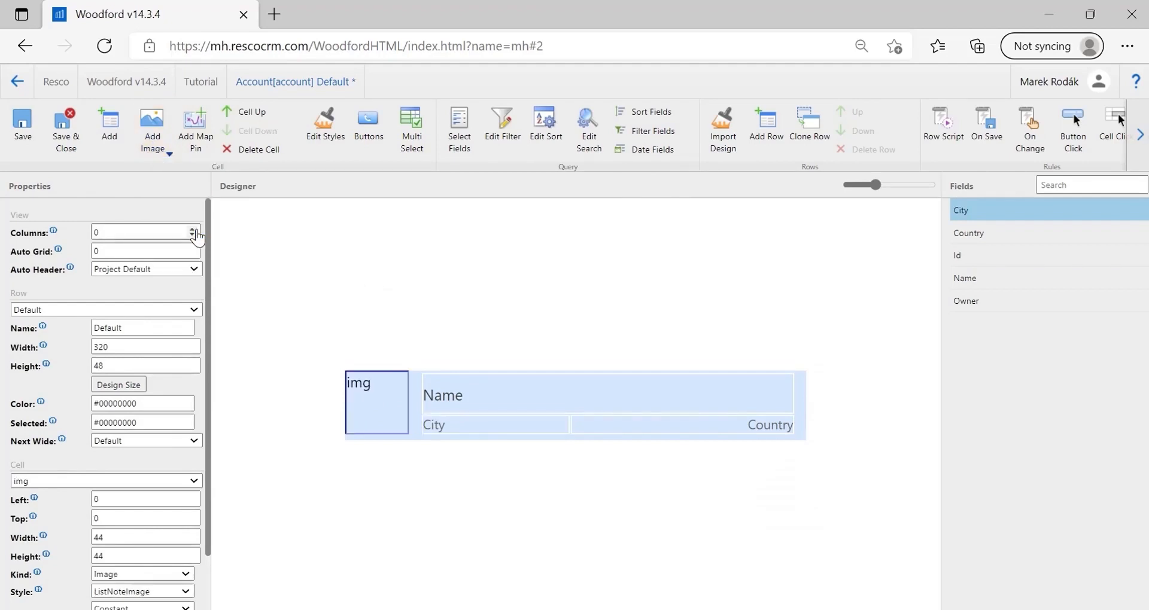
drag(374, 381, 385, 397)
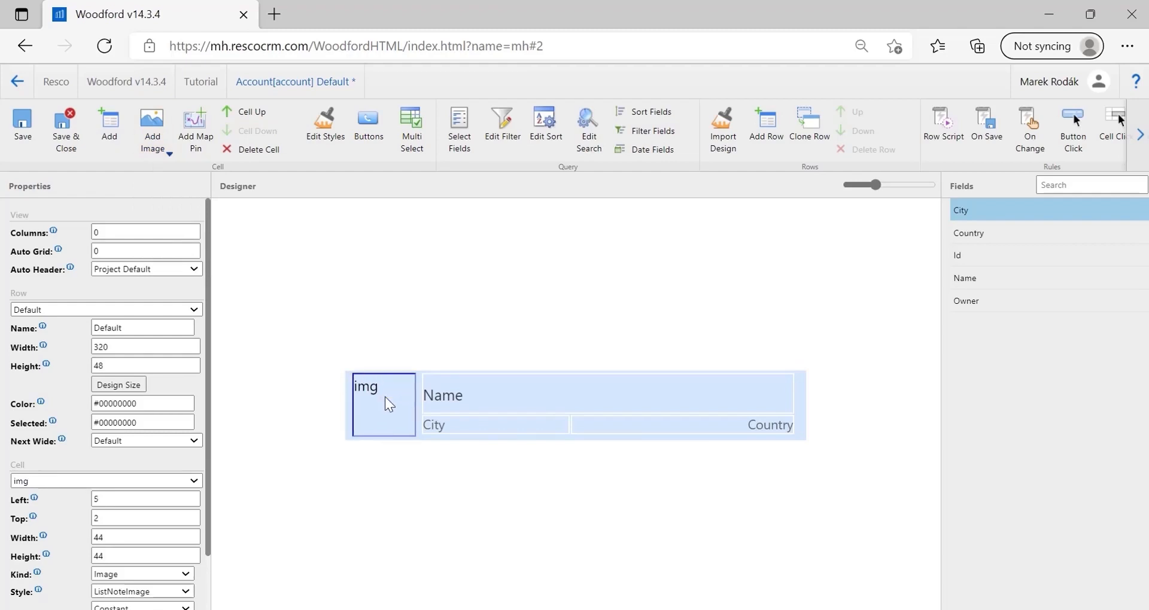
Open the image query of the ListNoteImage style and examine its image data and conditions without changing them
click(315, 139)
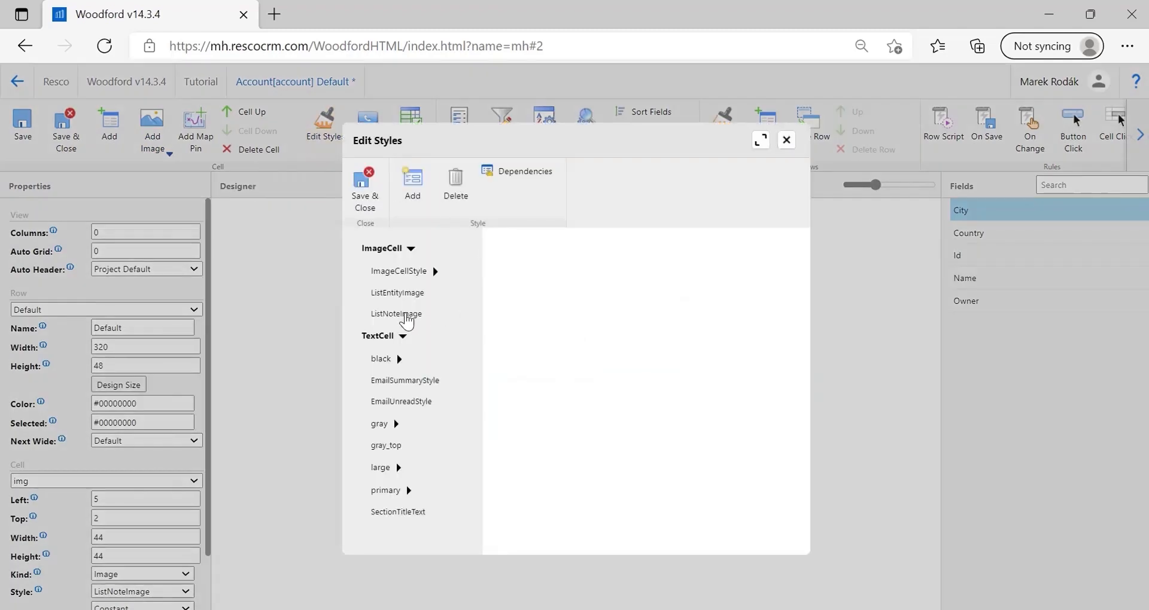
click(406, 316)
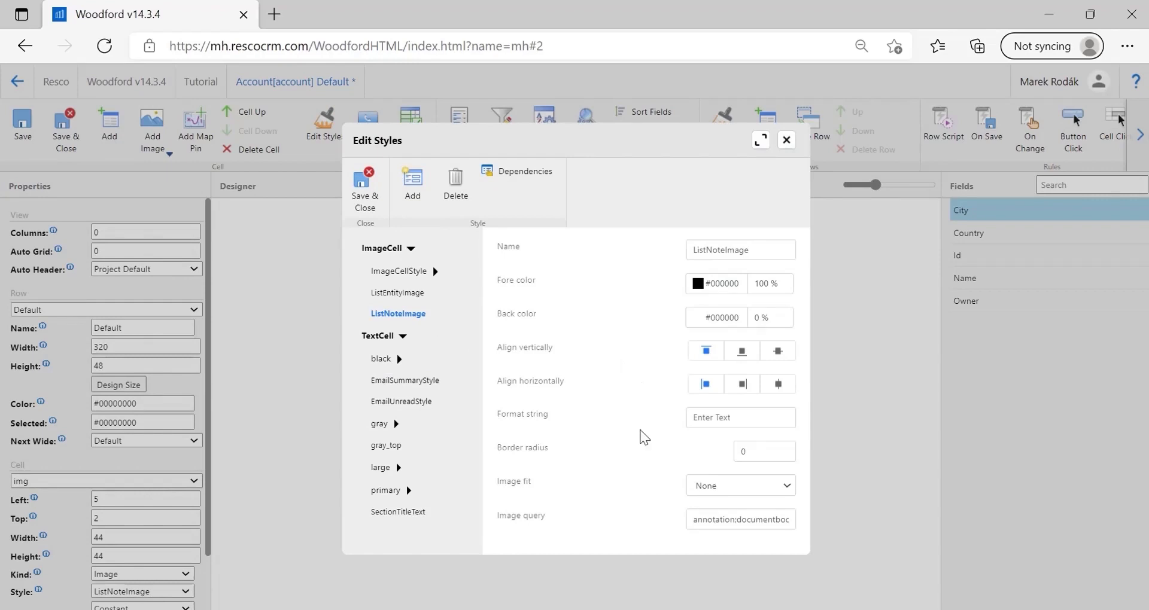
click(722, 518)
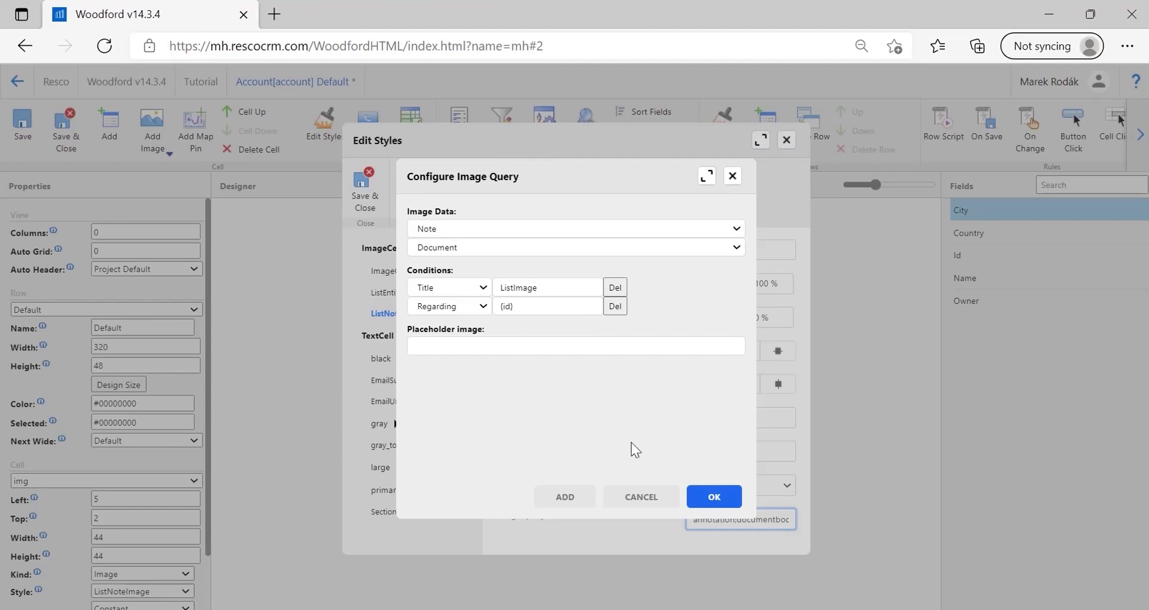
click(634, 497)
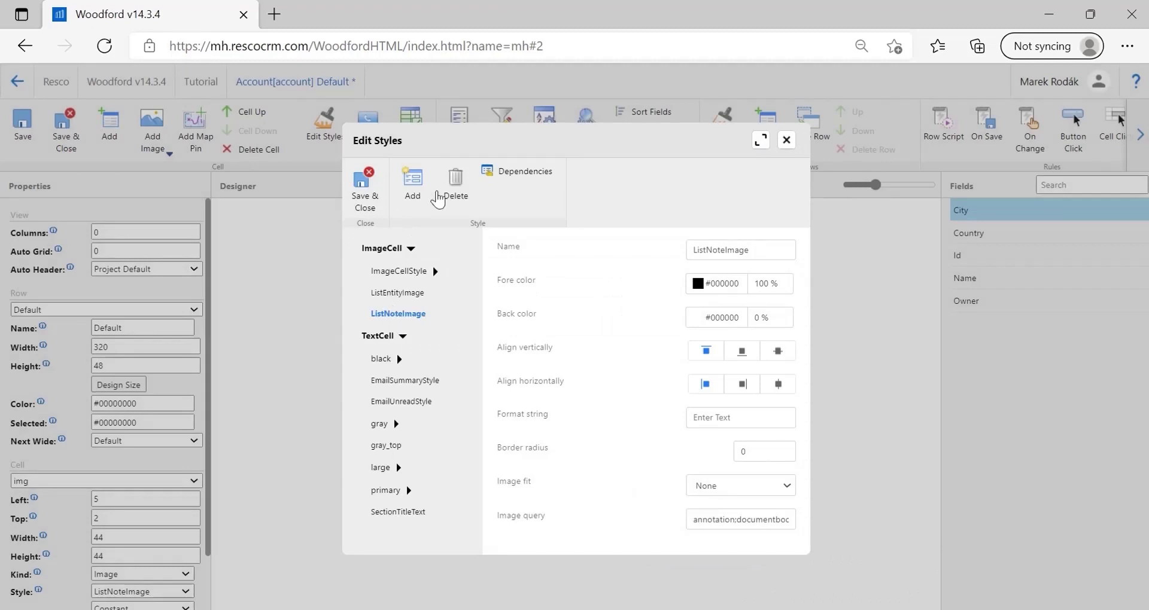
Add a child style under ListNoteImage and check the dependencies of the parent style
click(413, 191)
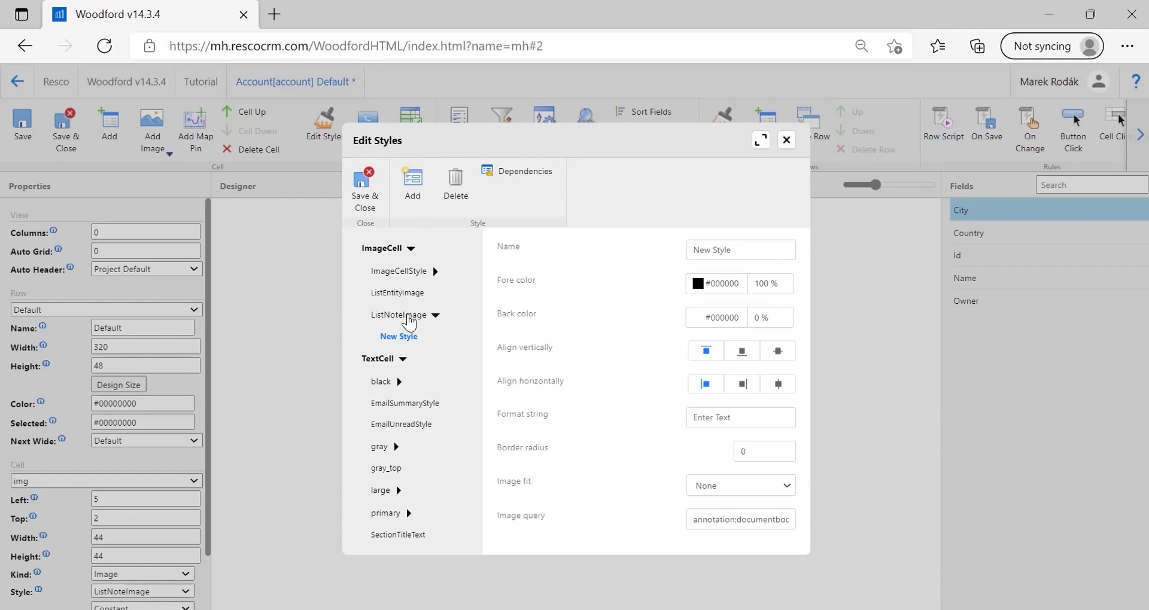
click(409, 322)
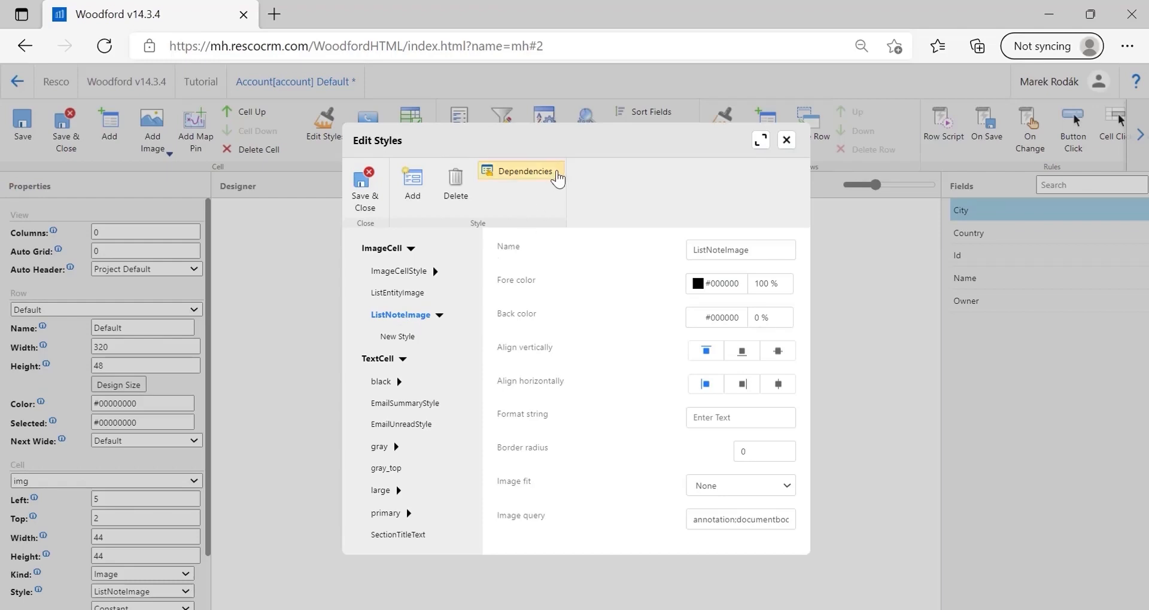
click(557, 177)
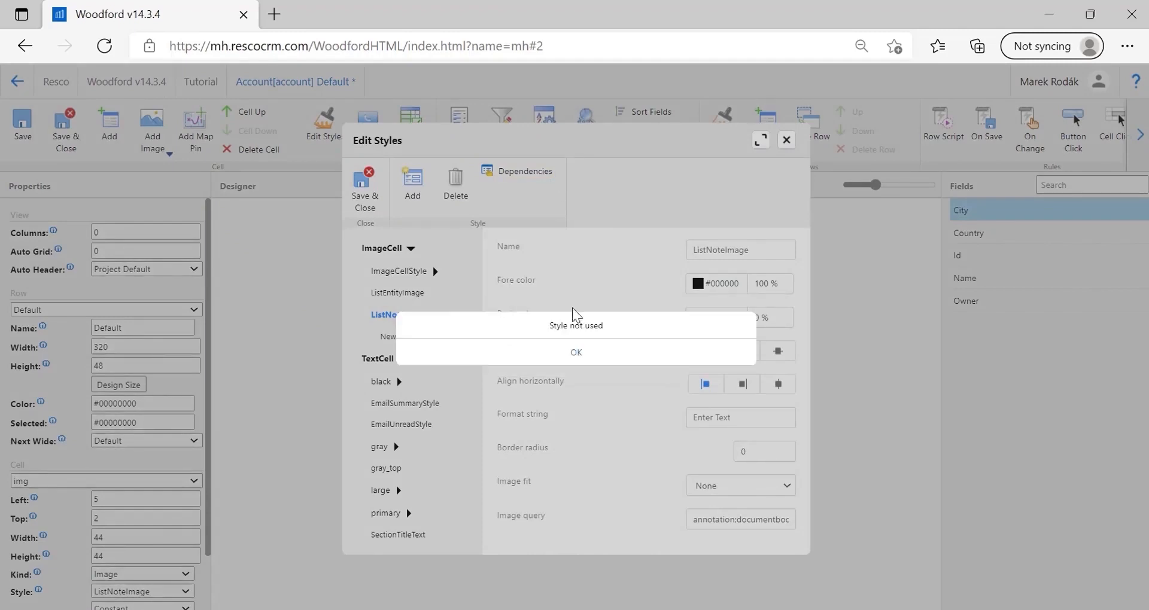
click(576, 355)
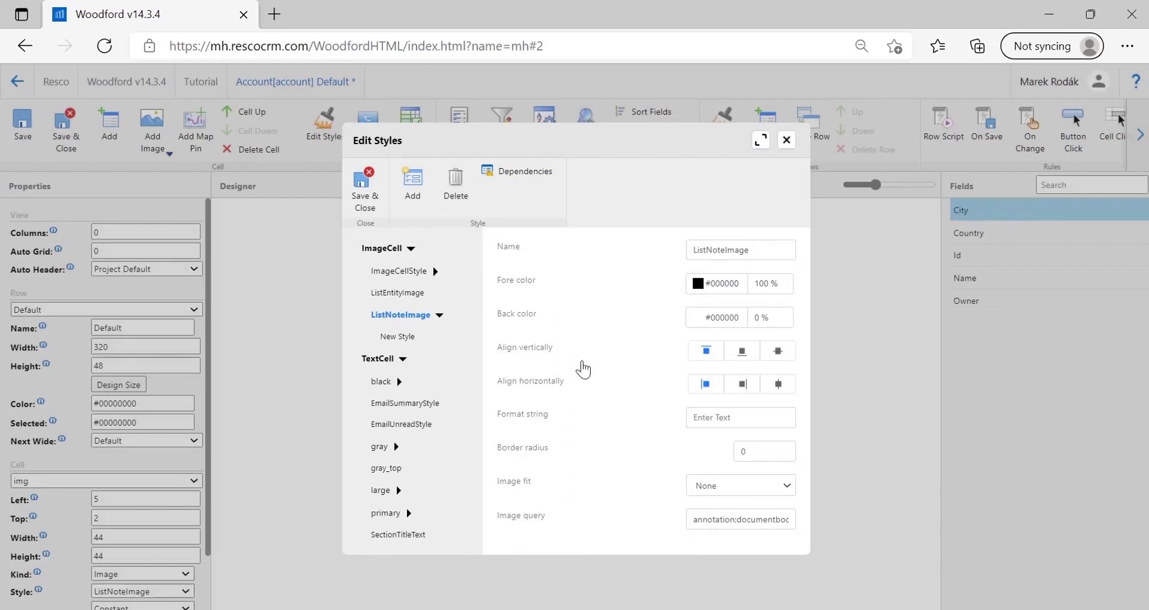
Rename the new child style under ListNoteImage to FormImage
click(398, 336)
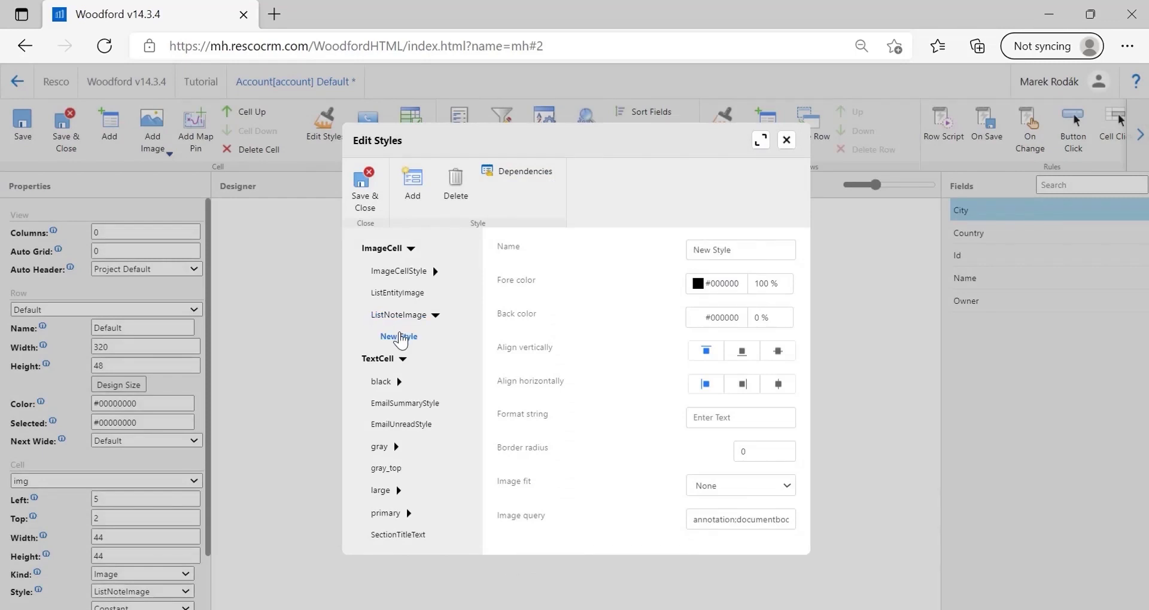
click(745, 249)
text(F)
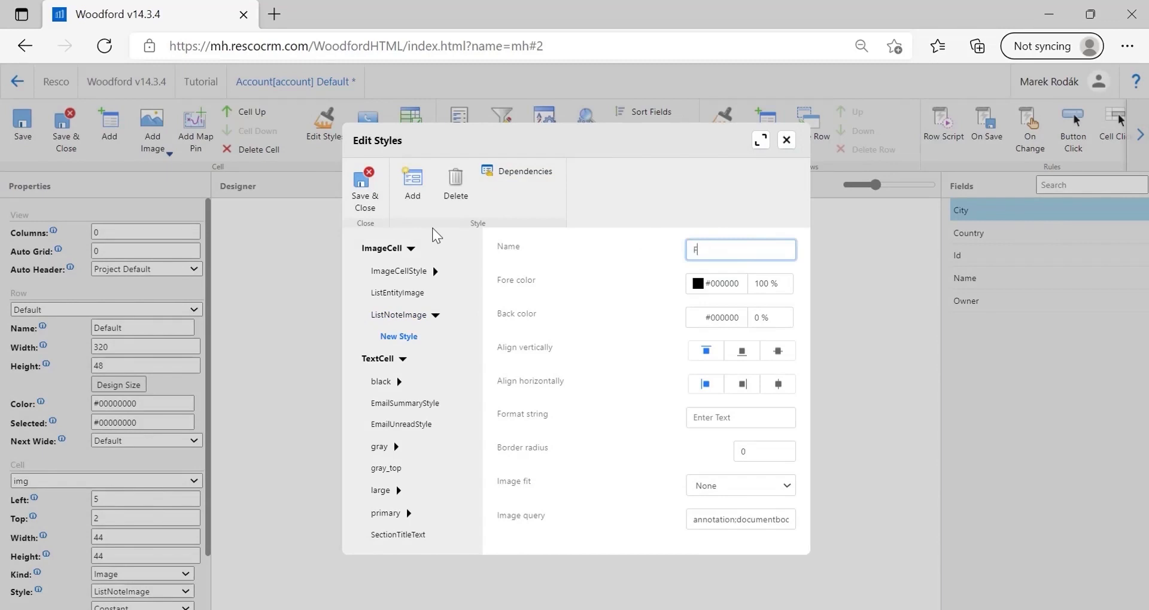
text(ormImage)
Change the Title condition in the FormImage style's image query to "FormImage" and confirm the query
click(727, 528)
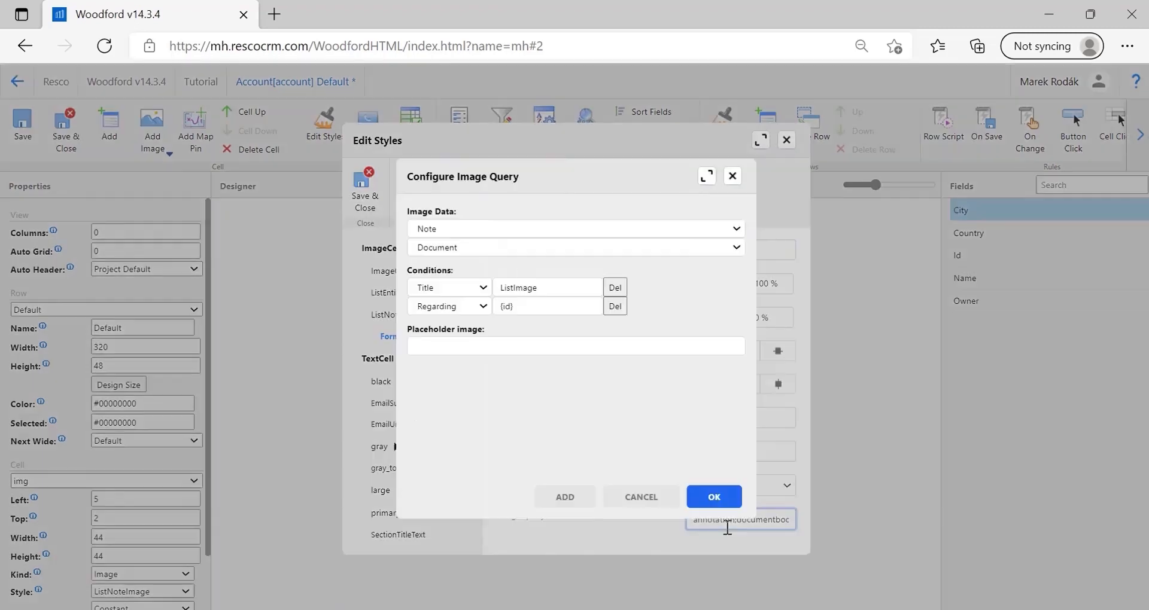
drag(506, 289, 473, 296)
key(Delete)
key(Delete)
key(Delete)
key(Delete)
text(Form)
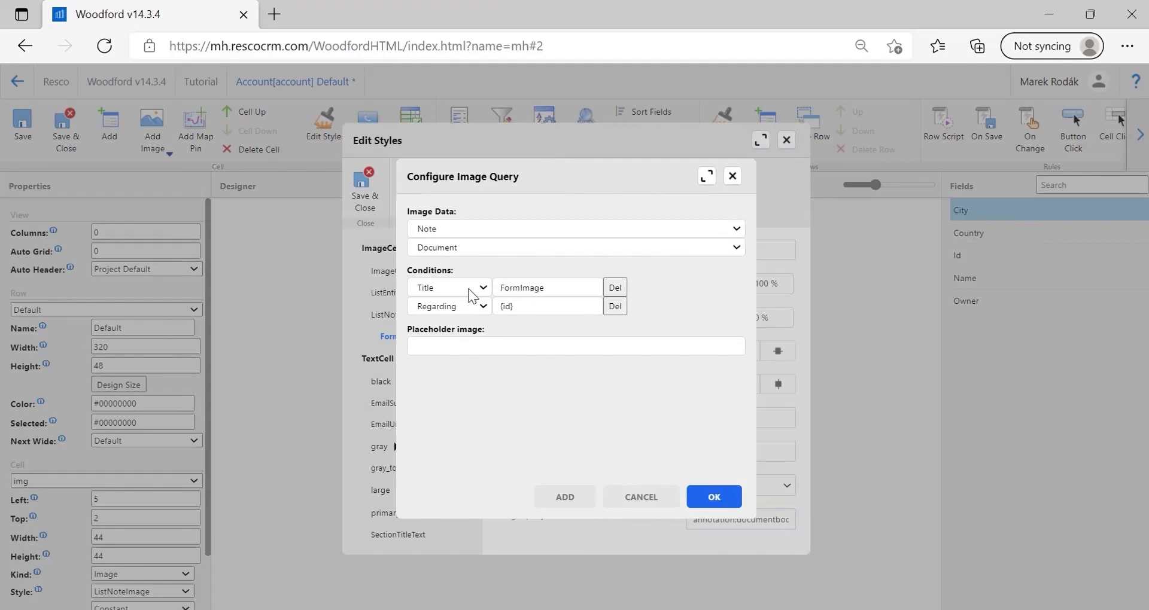
click(713, 497)
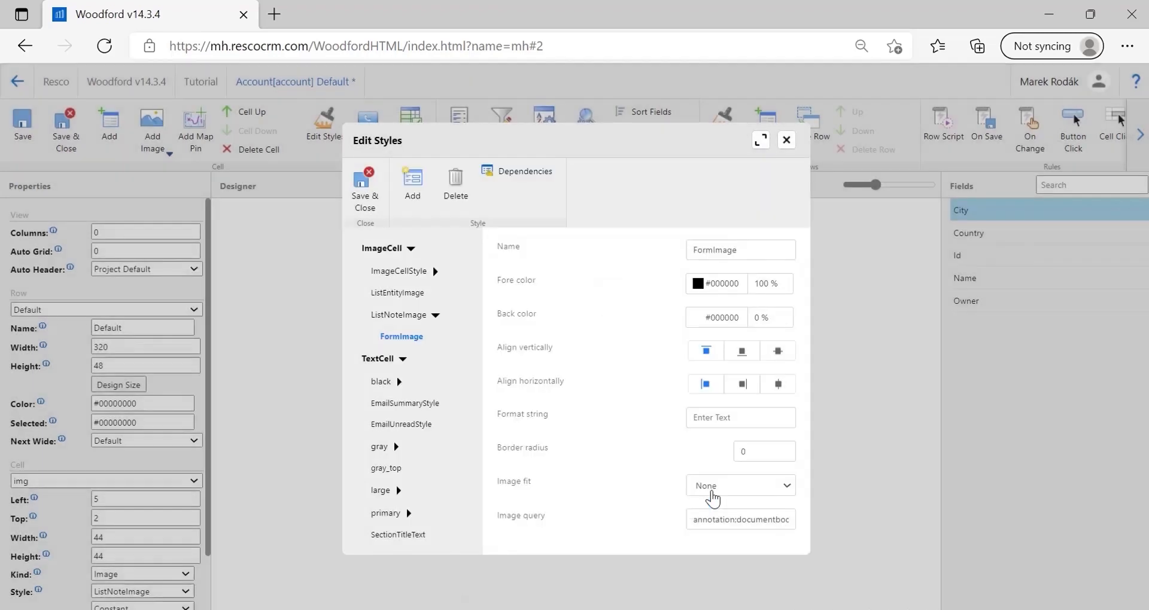
Center the FormImage style vertically and horizontally, set its image fit to Cover, and save the styles
click(779, 353)
click(778, 385)
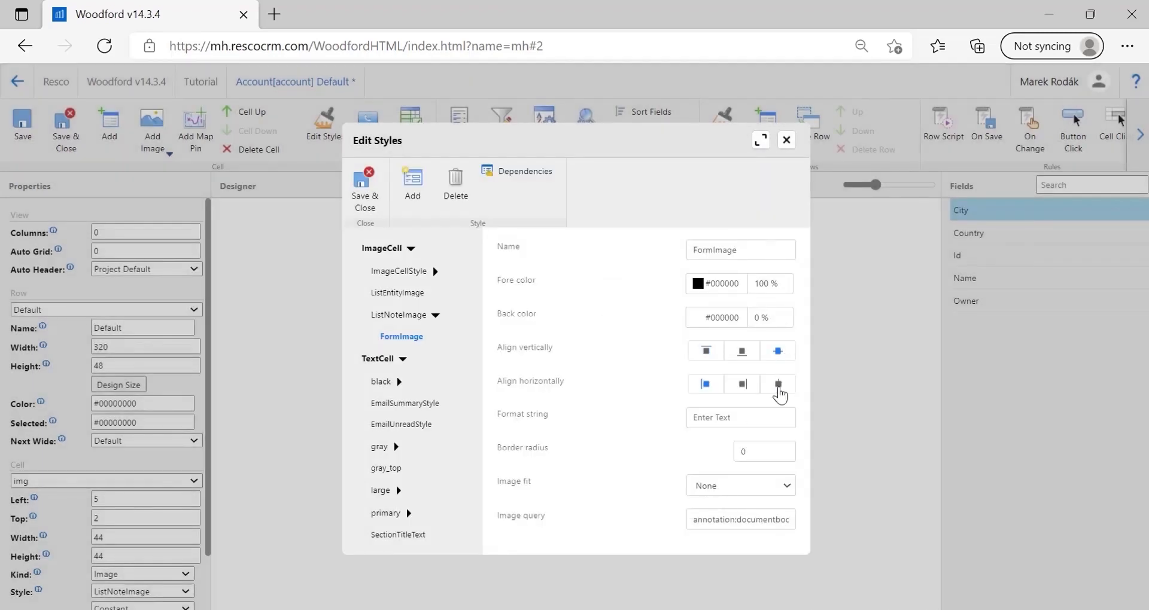
click(762, 488)
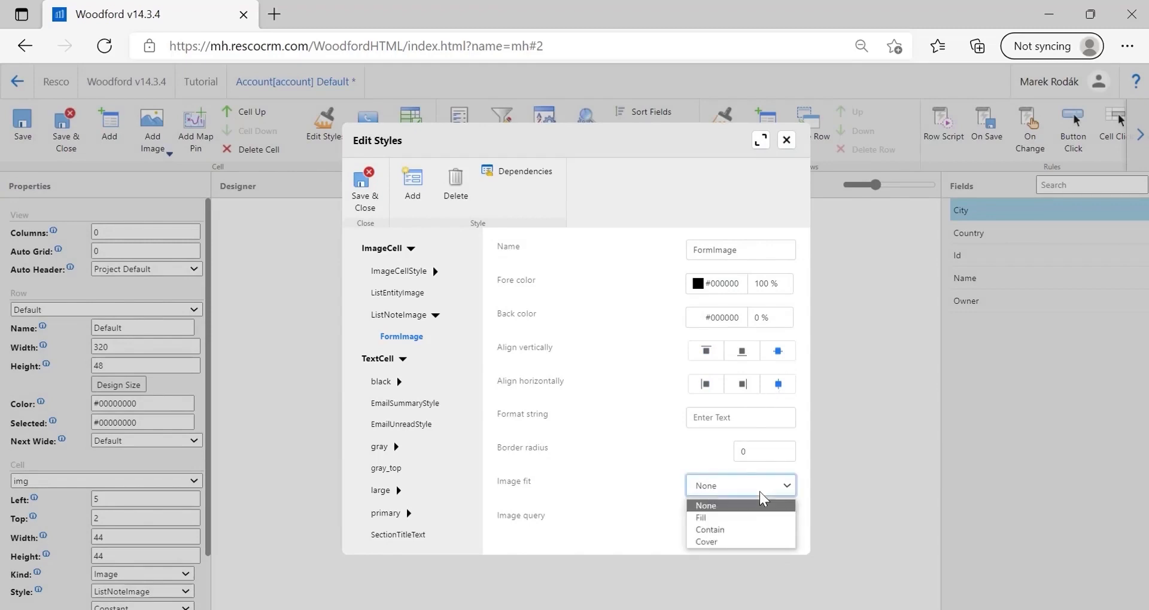
click(744, 542)
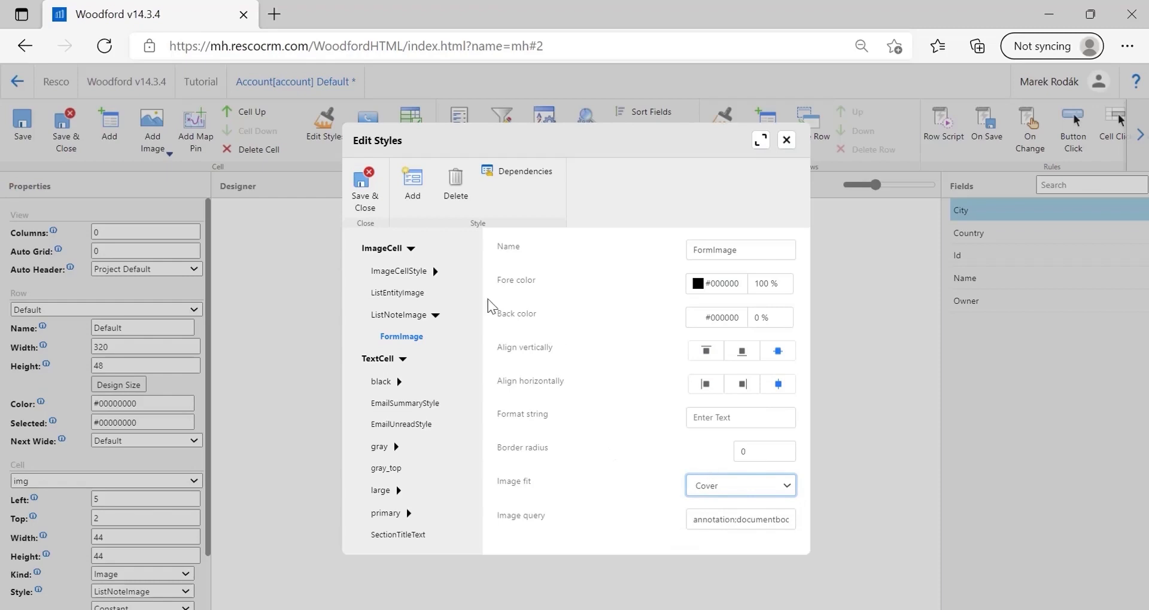
click(359, 206)
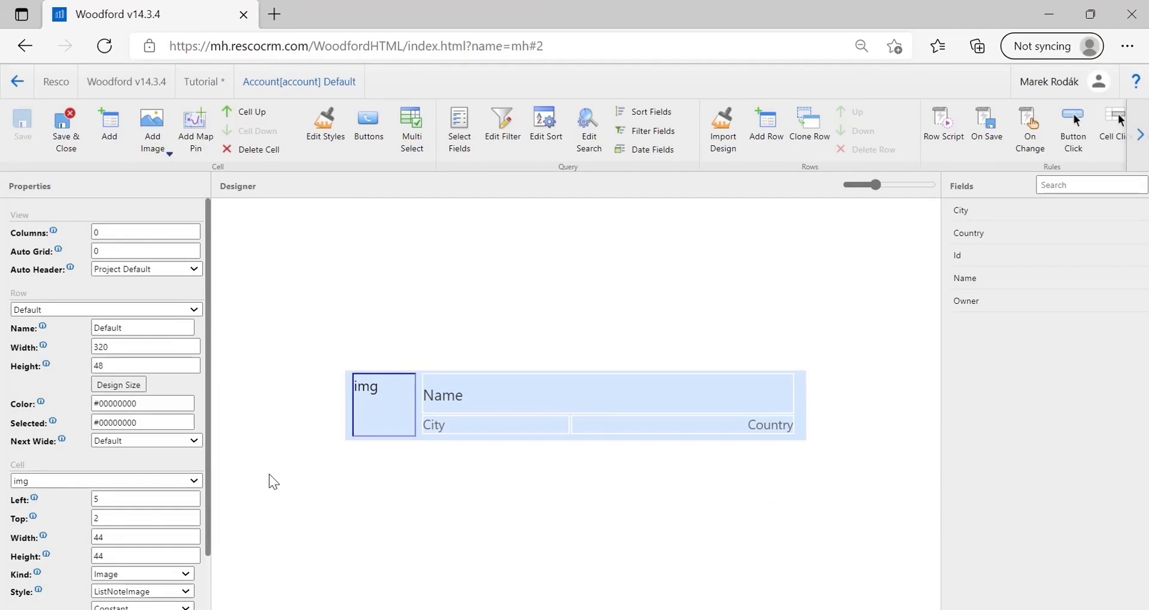
Apply the FormImage style to the img cell, save and close the view, and publish the project
click(182, 592)
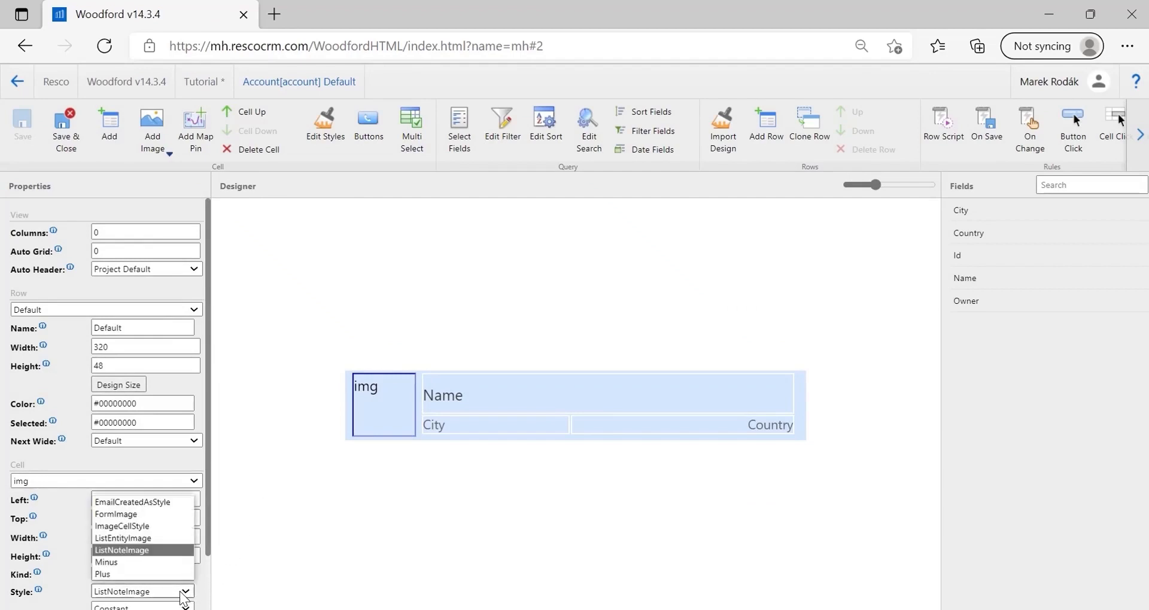
click(130, 518)
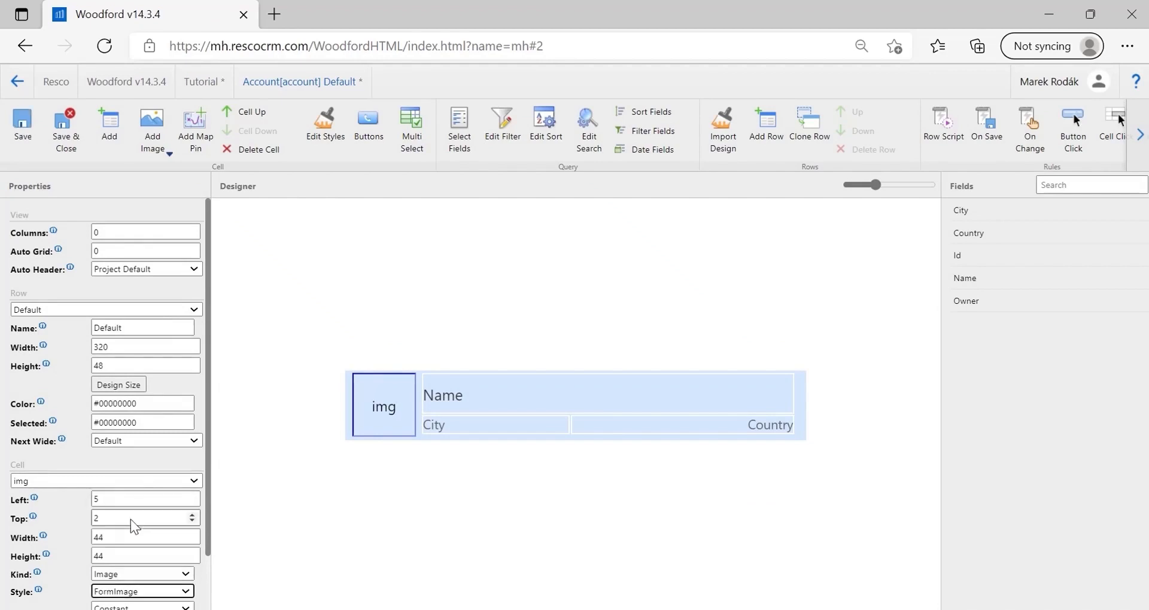
click(65, 126)
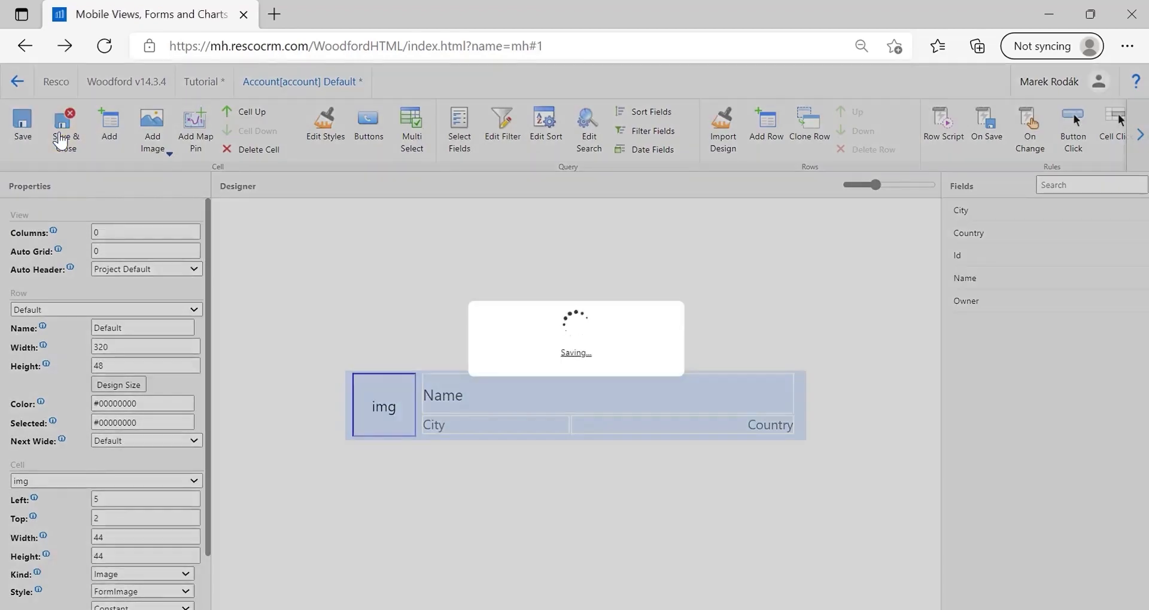
click(30, 138)
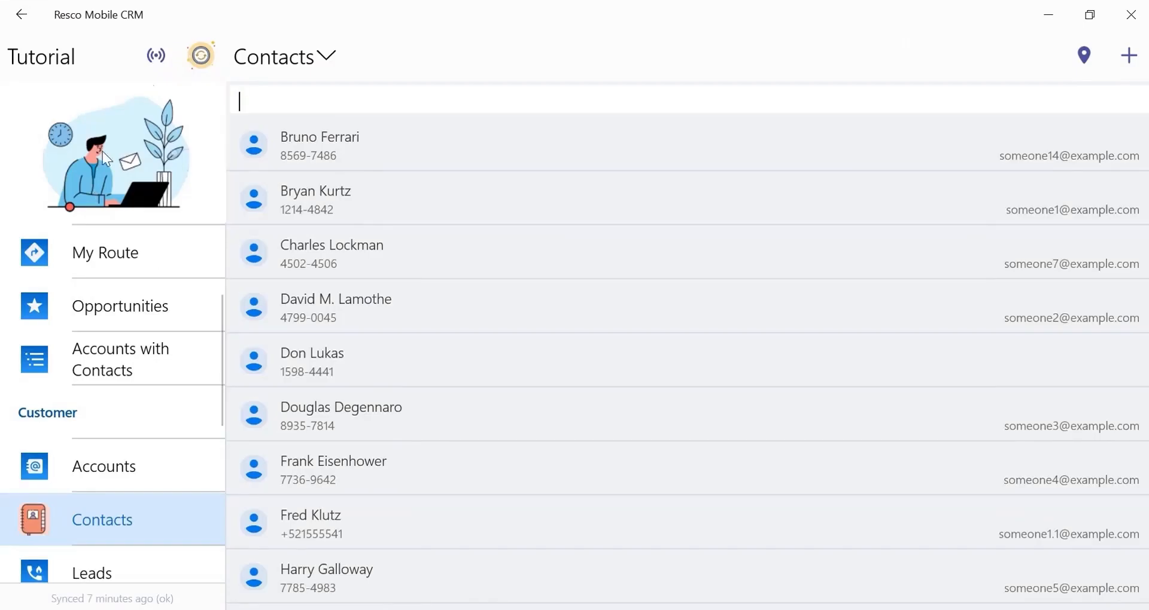
Switch to Resco Mobile CRM, synchronize the app, and open the Accounts list
click(201, 60)
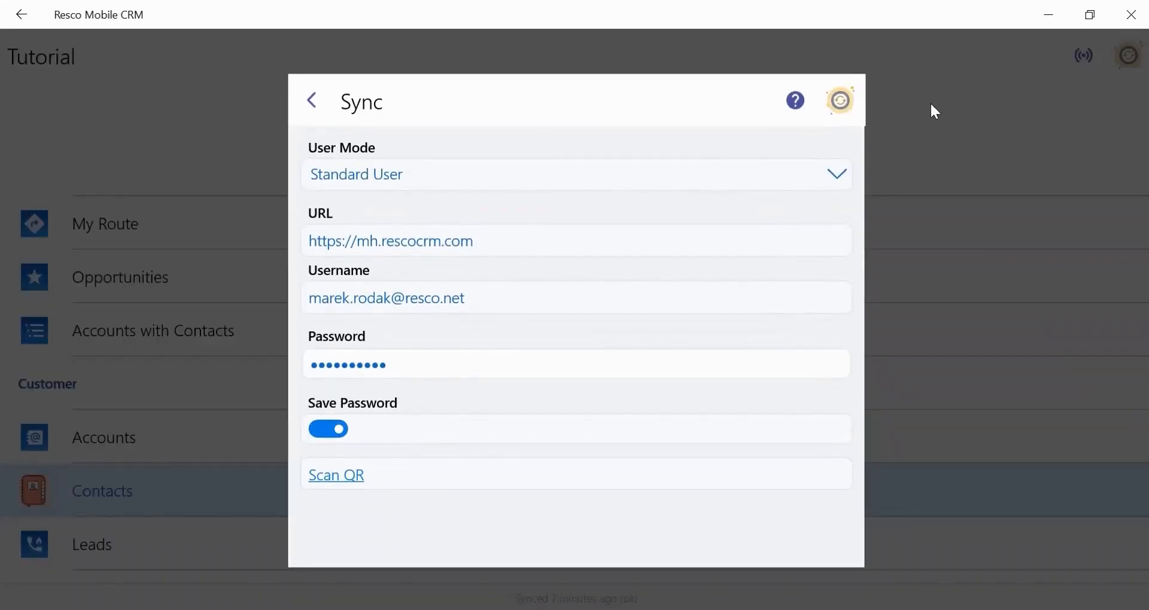
click(843, 102)
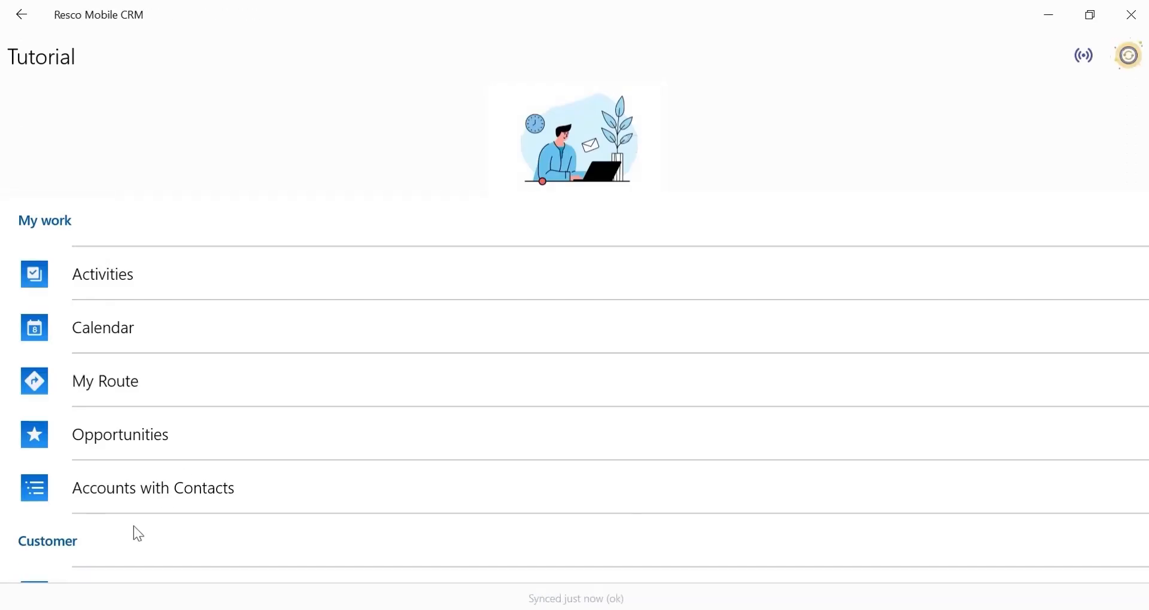
scroll(136, 533, down, 1)
click(134, 526)
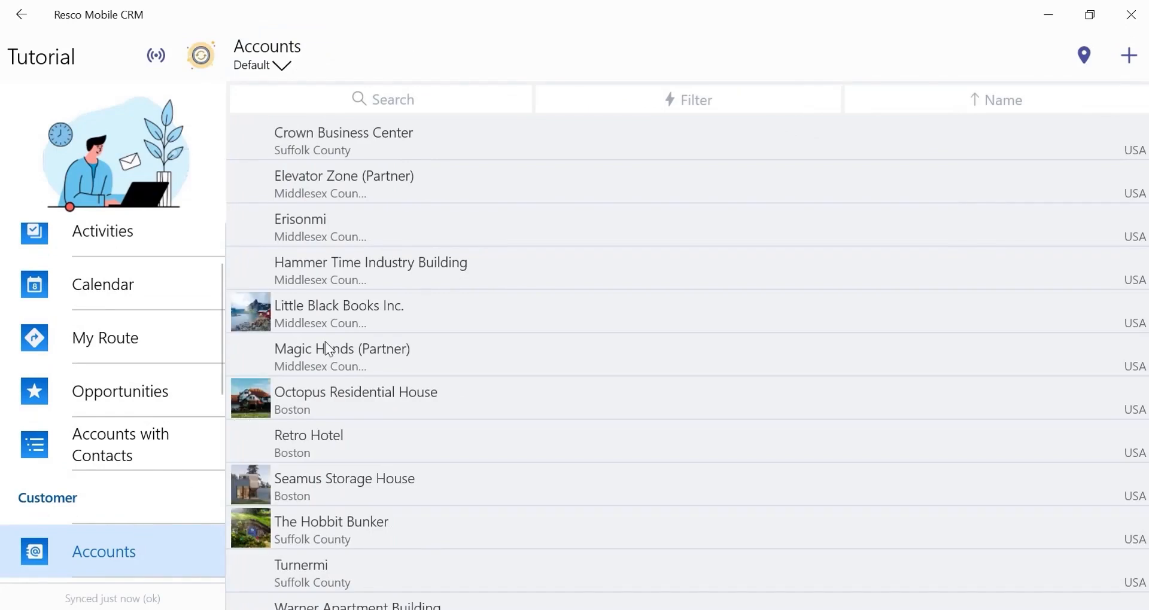
Look through the Accounts list to check which records display an image beside their name
scroll(328, 349, down, 1)
scroll(328, 347, up, 1)
scroll(328, 347, down, 1)
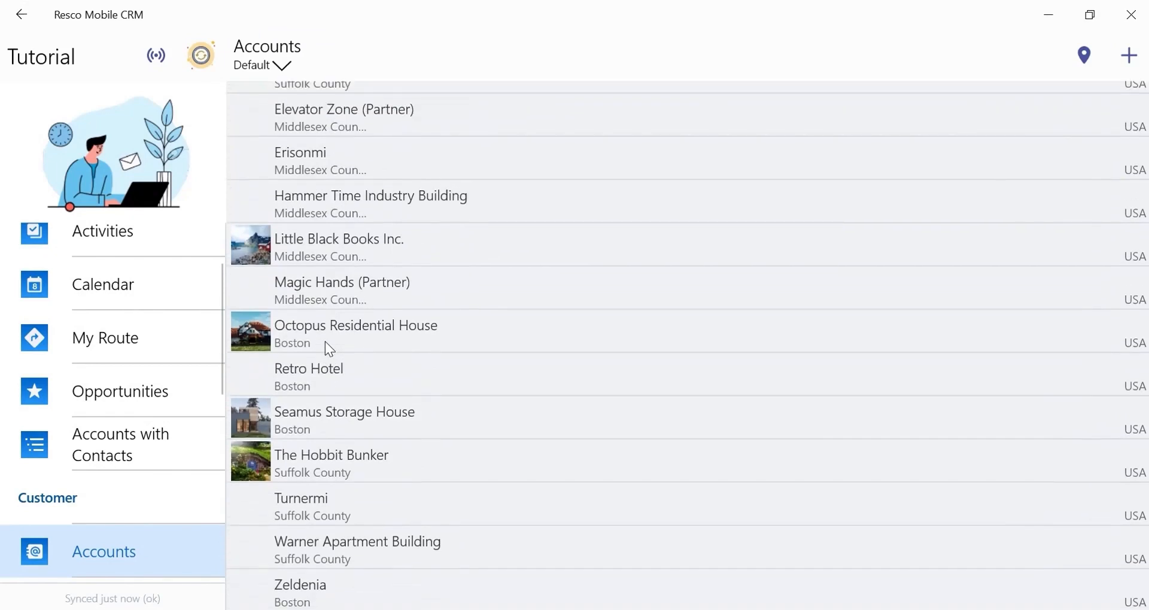
scroll(328, 348, up, 1)
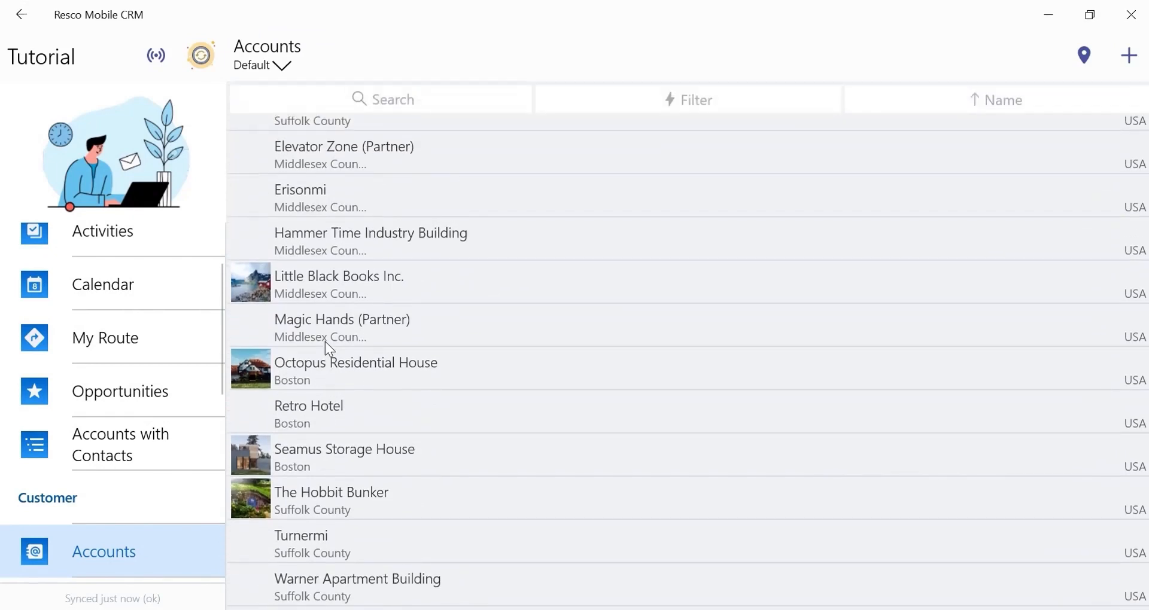
scroll(325, 342, down, 1)
scroll(325, 342, up, 1)
scroll(325, 343, down, 1)
scroll(325, 342, up, 1)
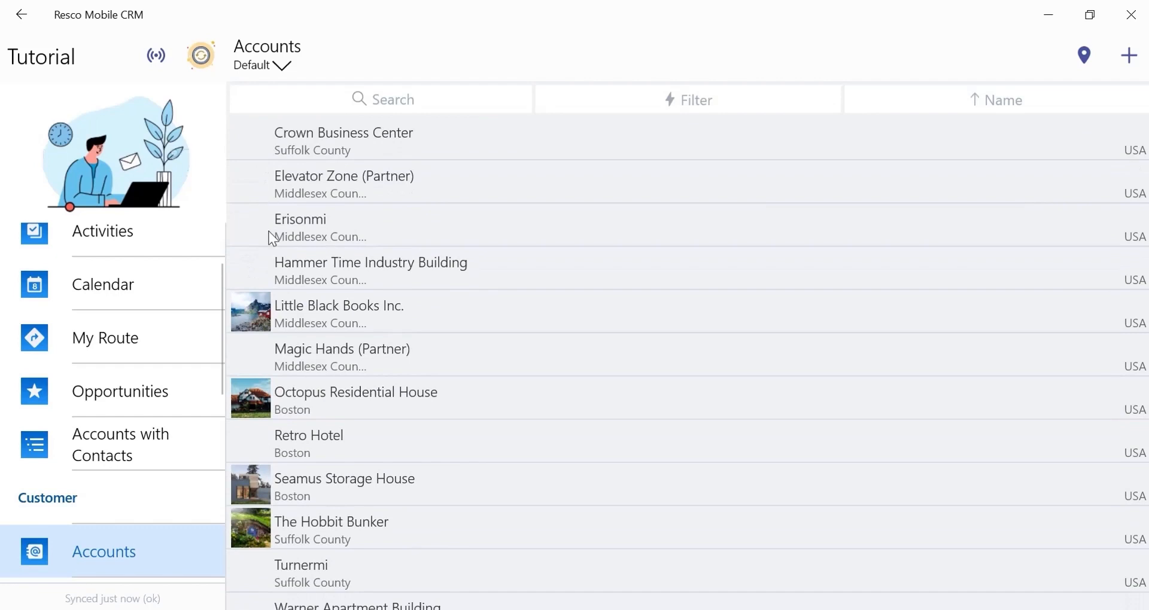
scroll(272, 238, down, 1)
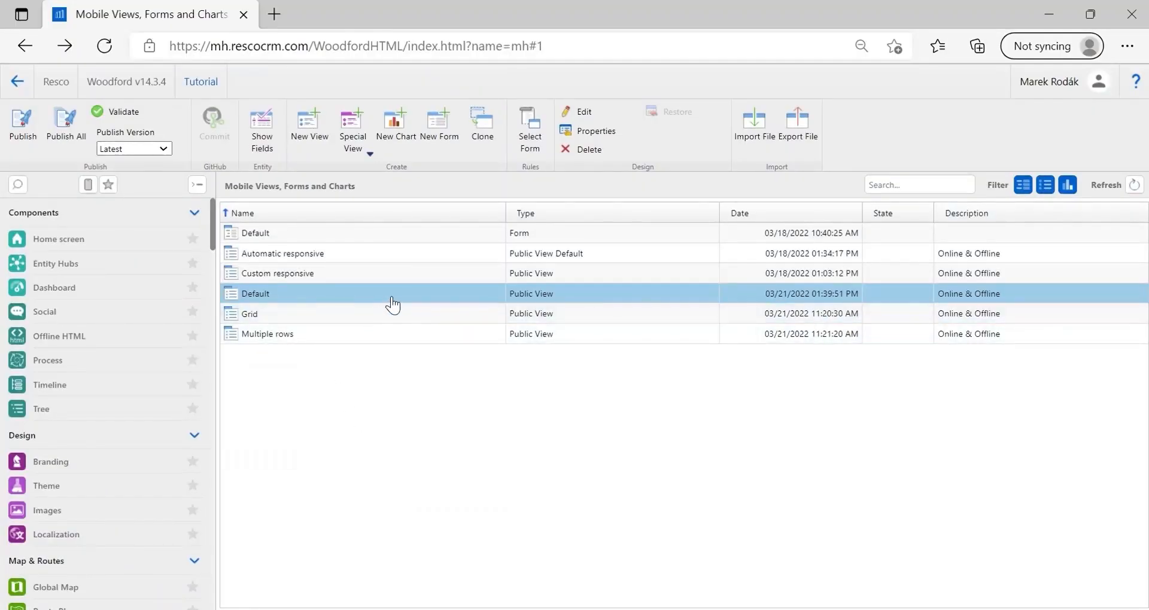
In Woodford's Account Default view, set the FormImage style's placeholder image to "home.contacts.png", then save the style and close the view
double_click(393, 305)
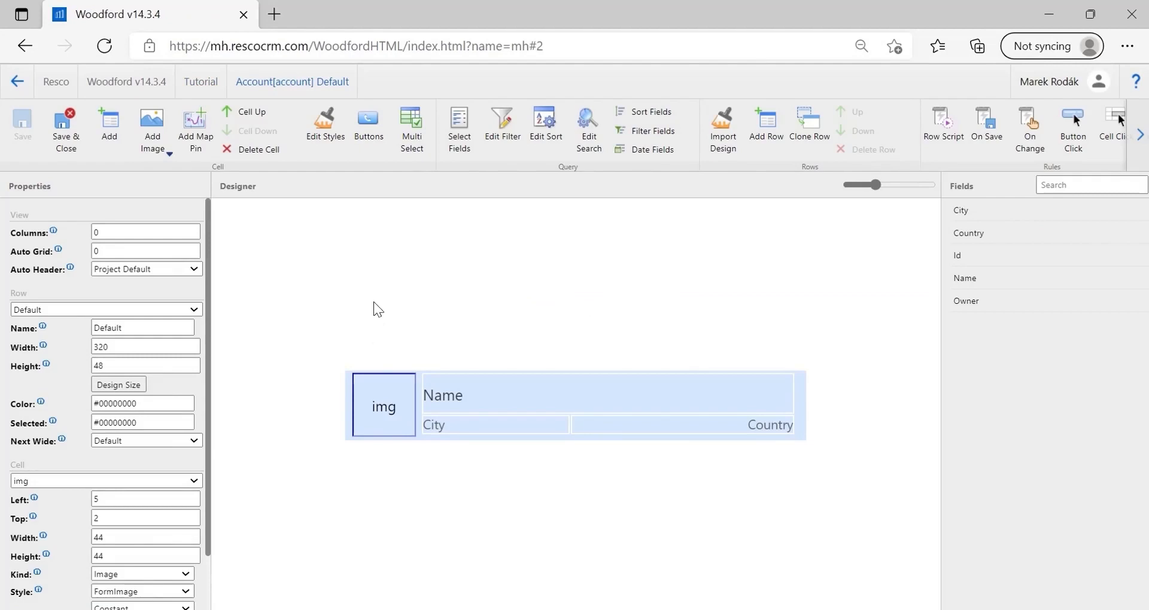
click(337, 155)
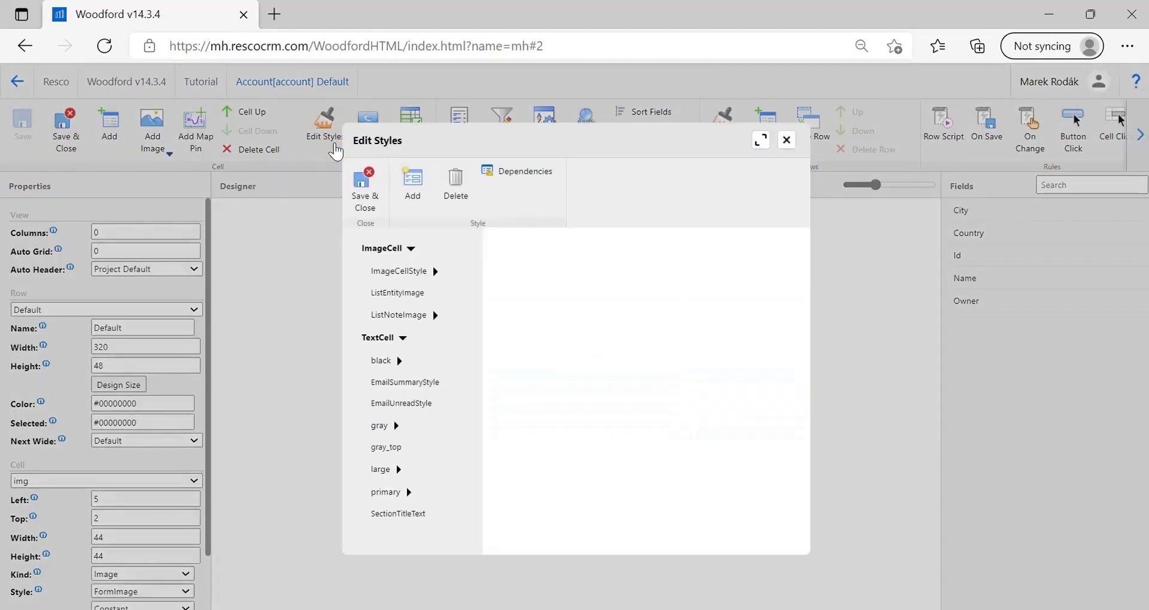
click(435, 315)
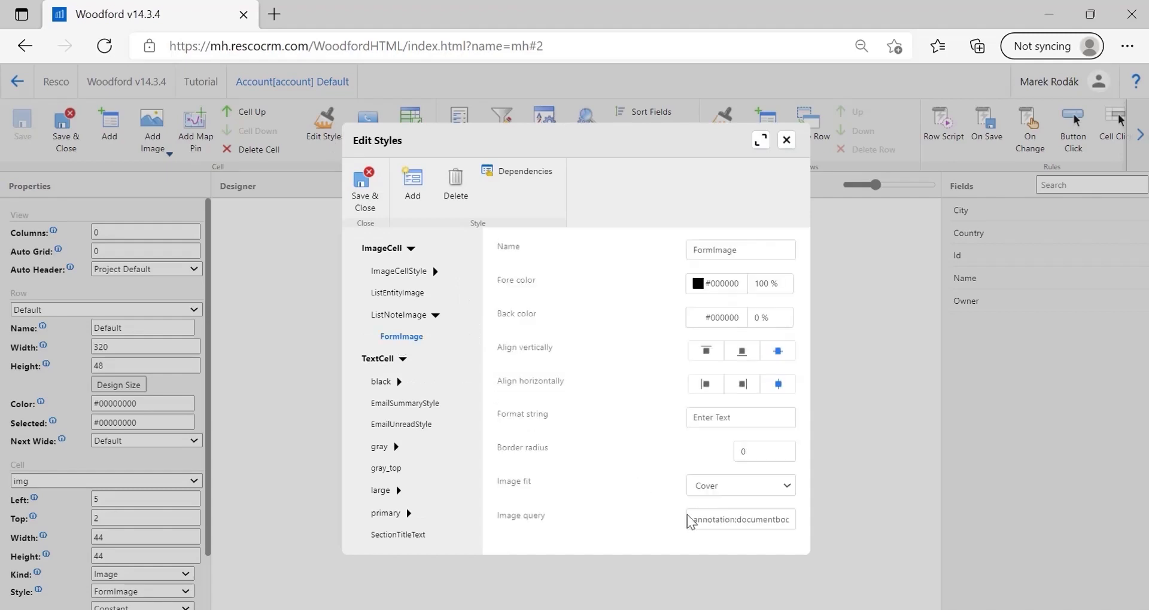
click(721, 521)
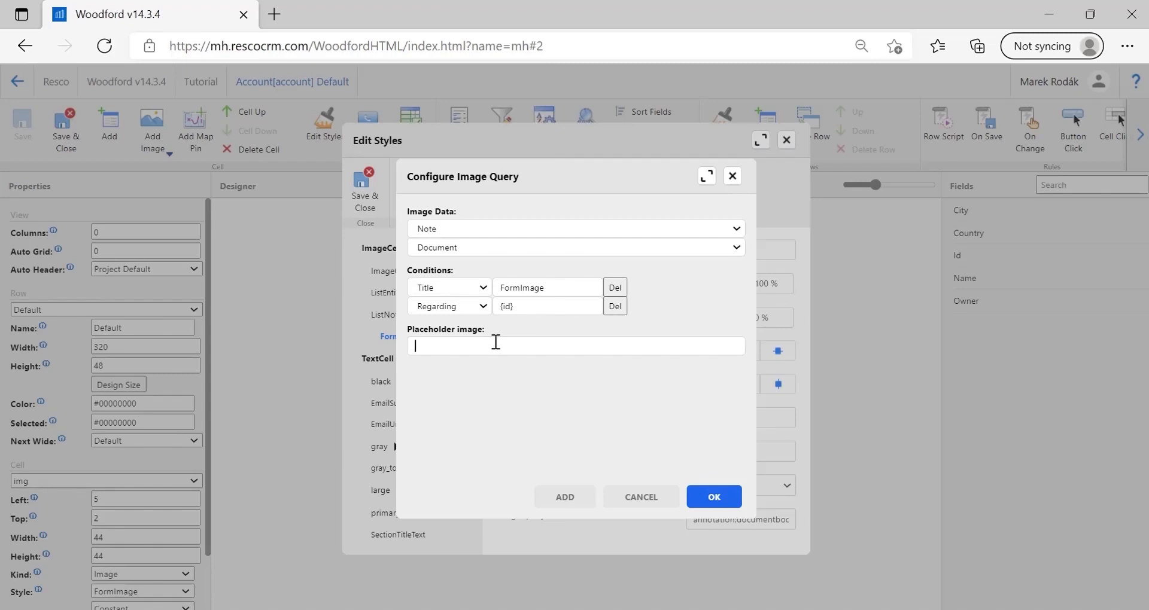
text(home.)
text(contacts.png)
click(715, 498)
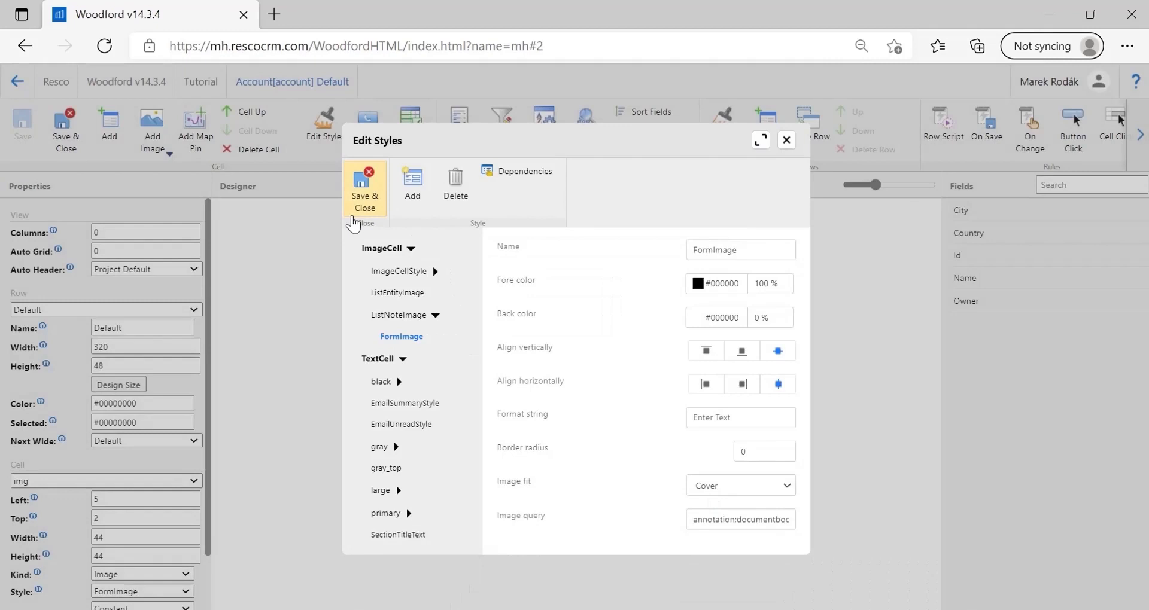
click(353, 220)
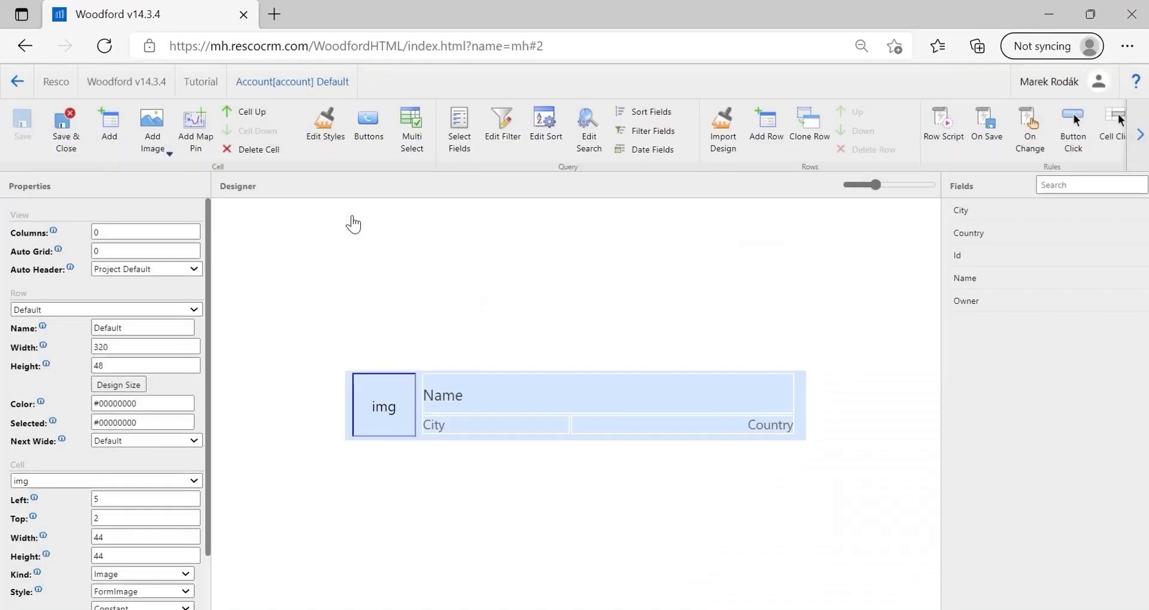
click(57, 155)
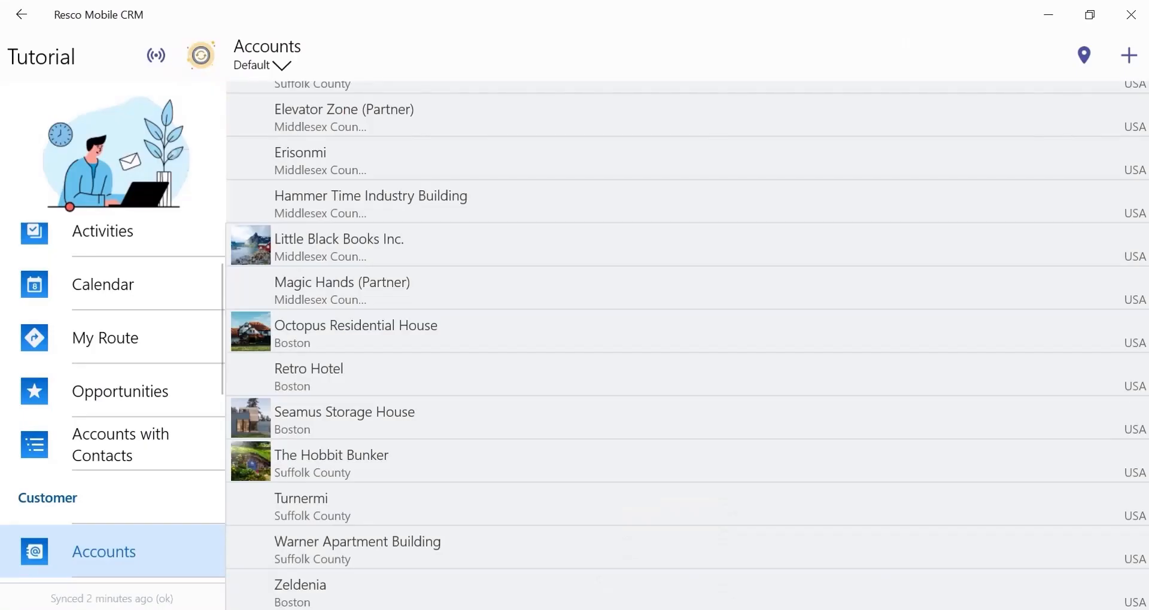
Synchronize the mobile app with the server and open the Accounts list
click(203, 56)
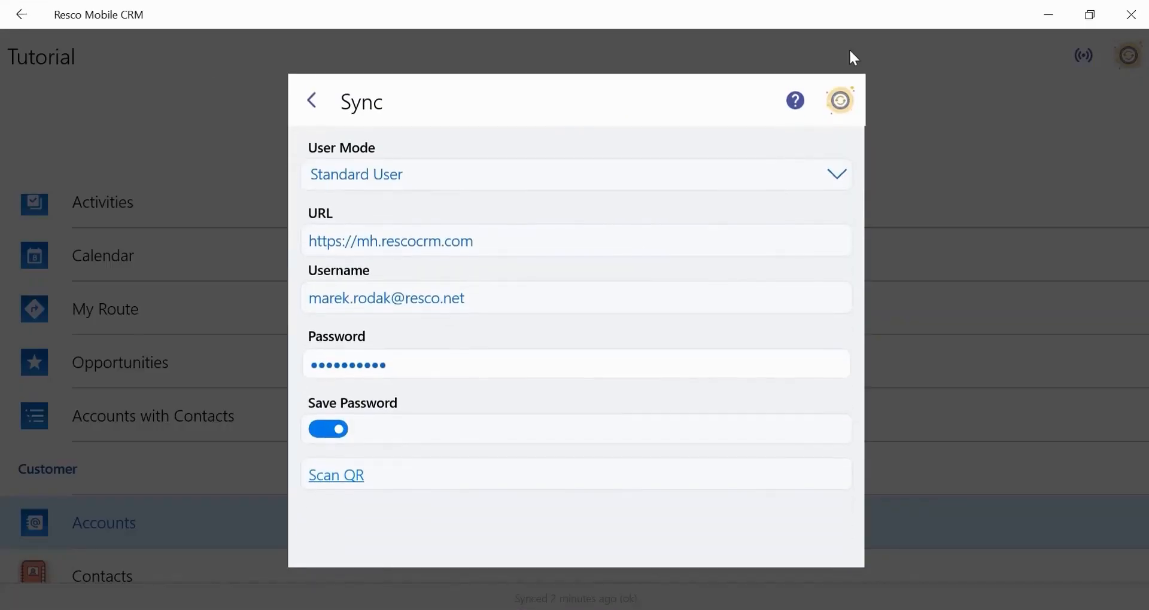
click(839, 115)
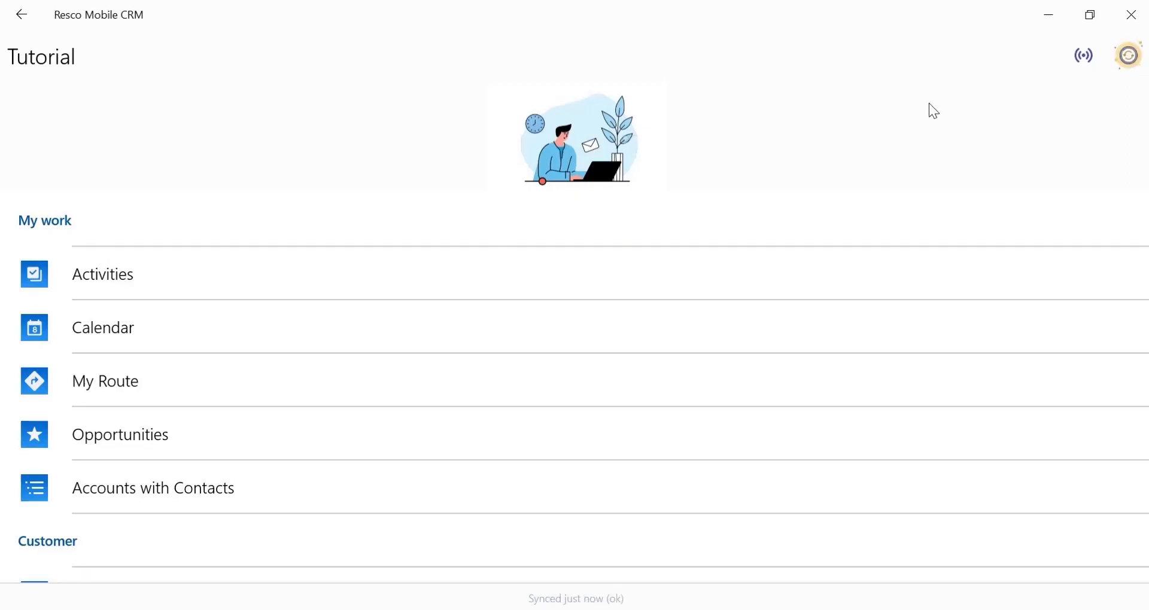
click(1129, 55)
click(840, 104)
scroll(475, 485, down, 3)
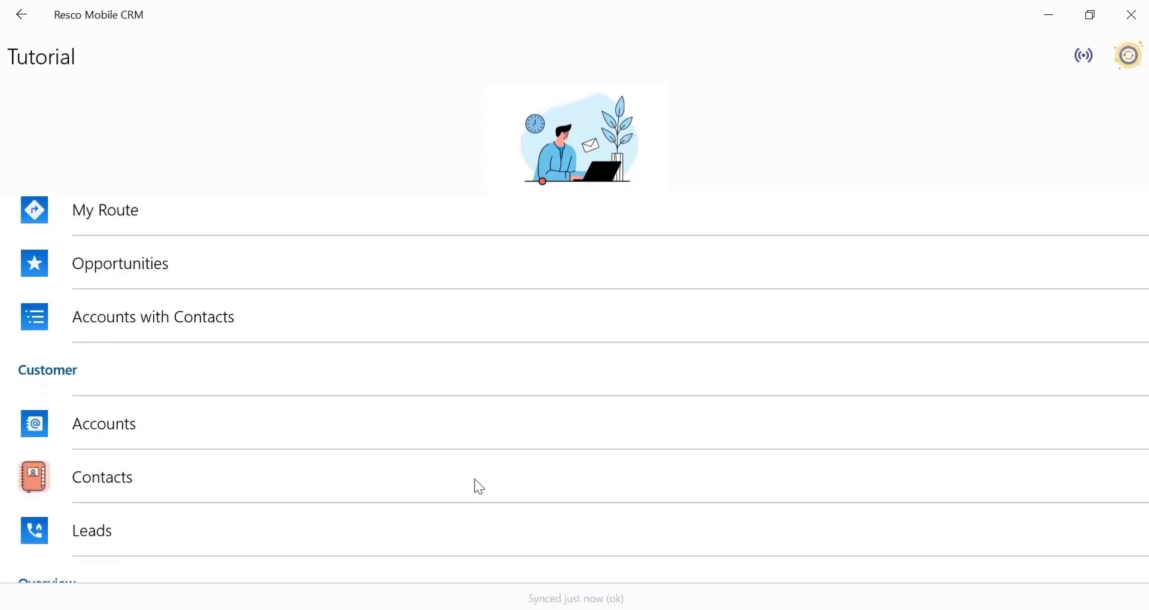
click(157, 437)
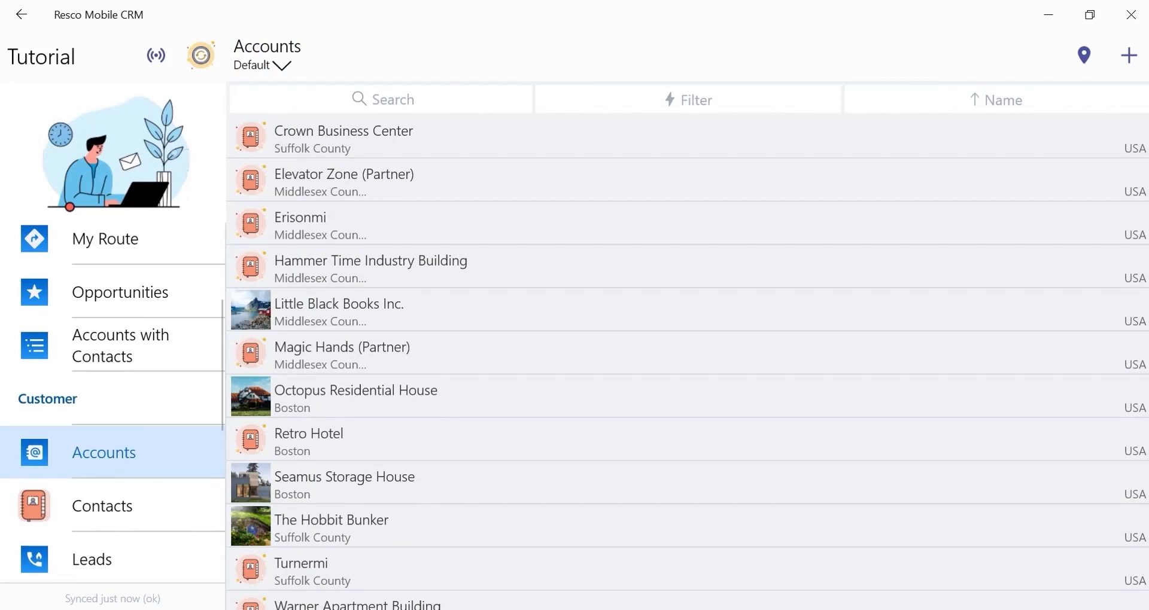
Switch to Woodford, open the Account Grid view and delete its City and Country cells
key(alt+Tab)
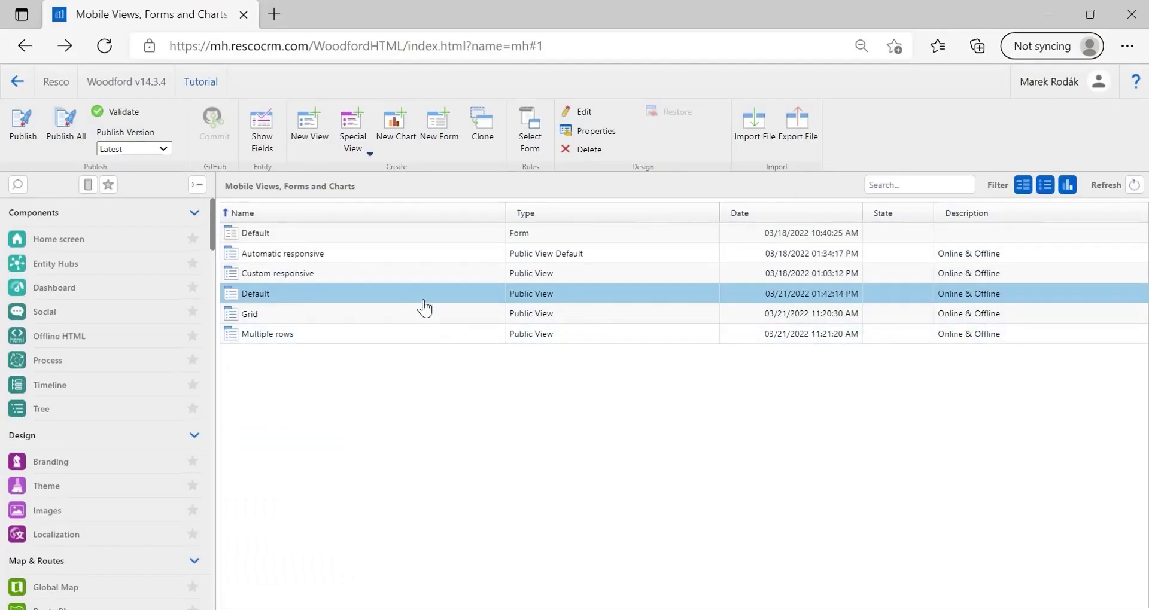
double_click(409, 314)
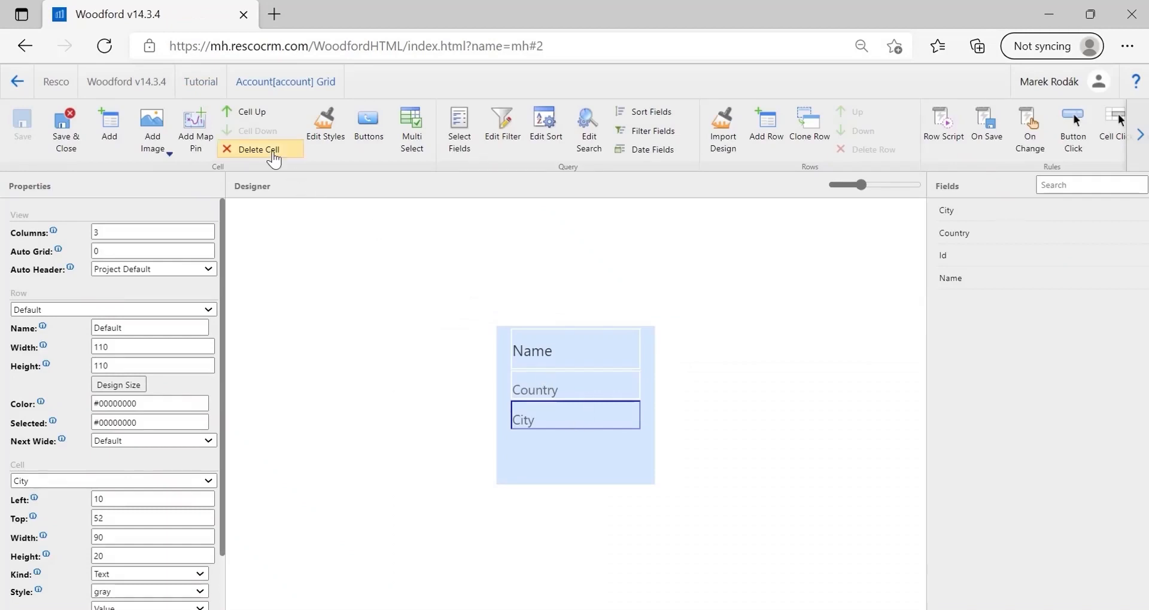
click(269, 153)
click(552, 396)
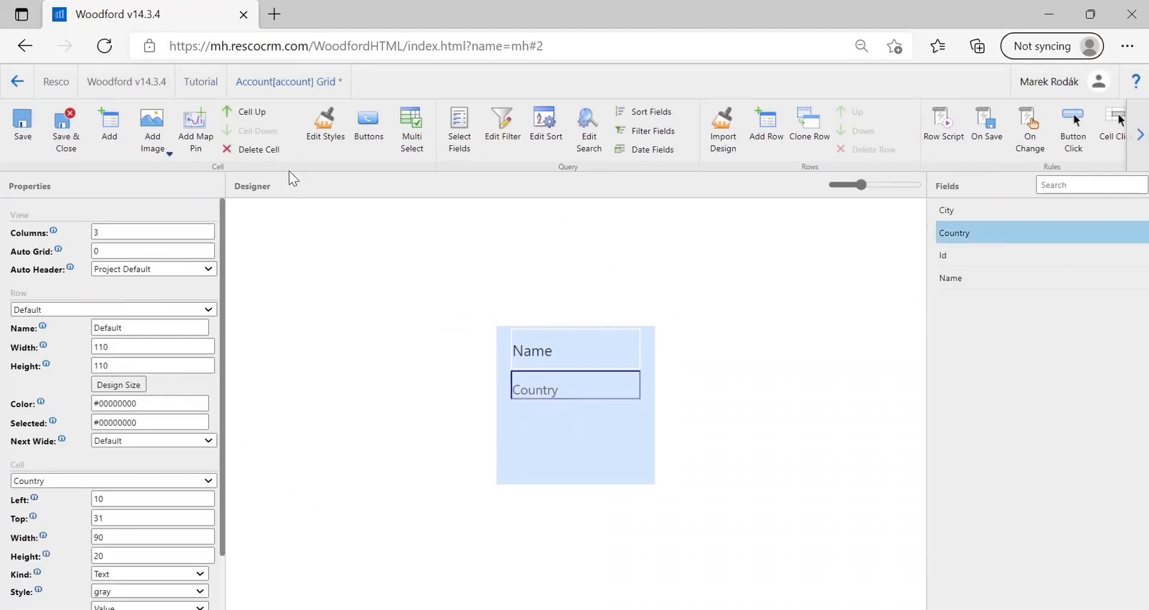
click(251, 149)
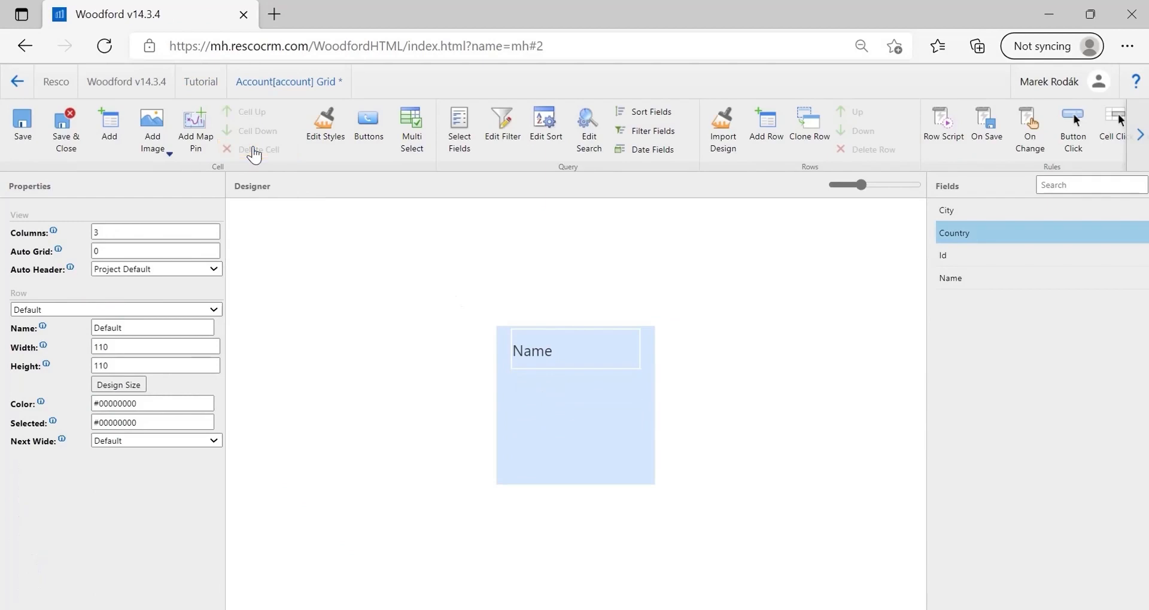
Add a FormImage image cell with left offset 10 and width 90, and fit it below the Name cell
click(151, 133)
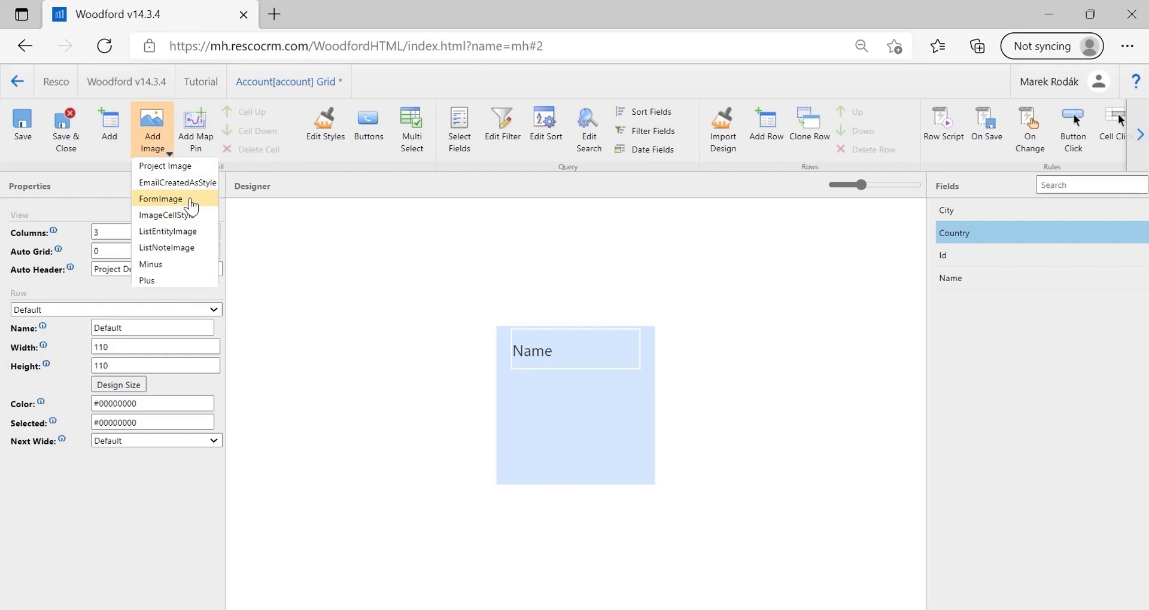
click(162, 199)
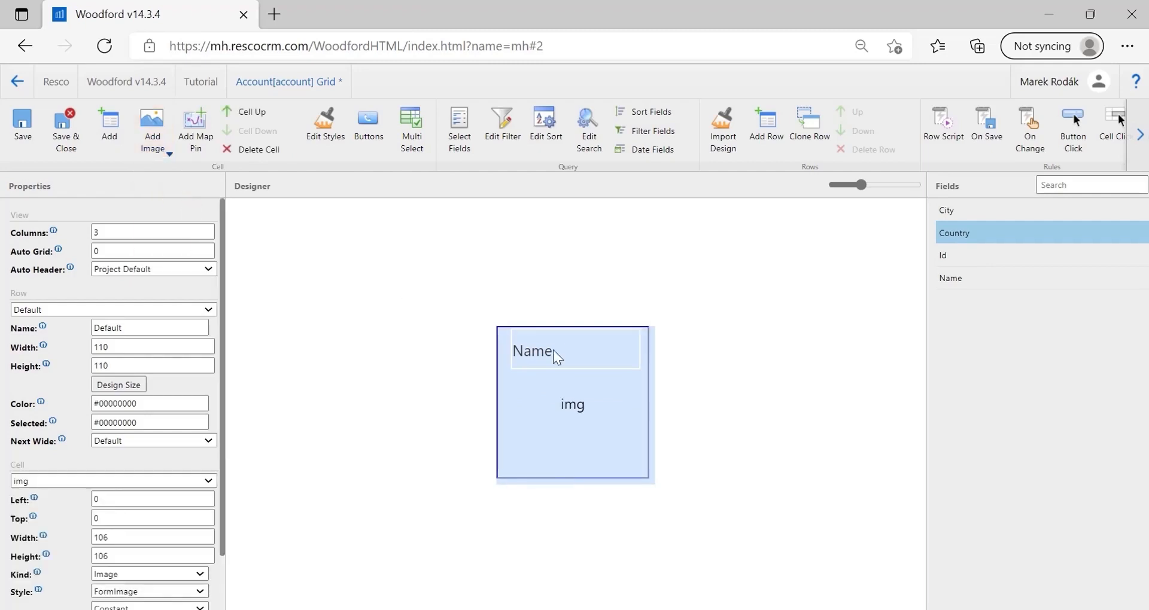
drag(497, 332, 512, 378)
click(118, 539)
key(BackSpace)
text(0)
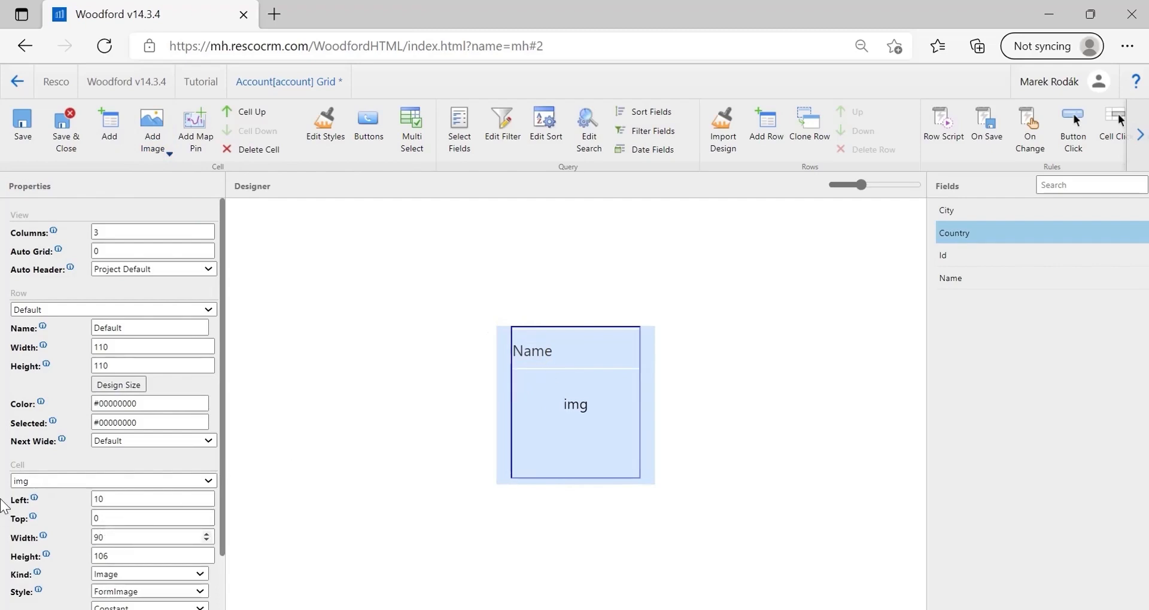
drag(562, 328, 555, 376)
For the Name cell, add a text style named "Primary Centre" beneath the existing Primary style
click(581, 352)
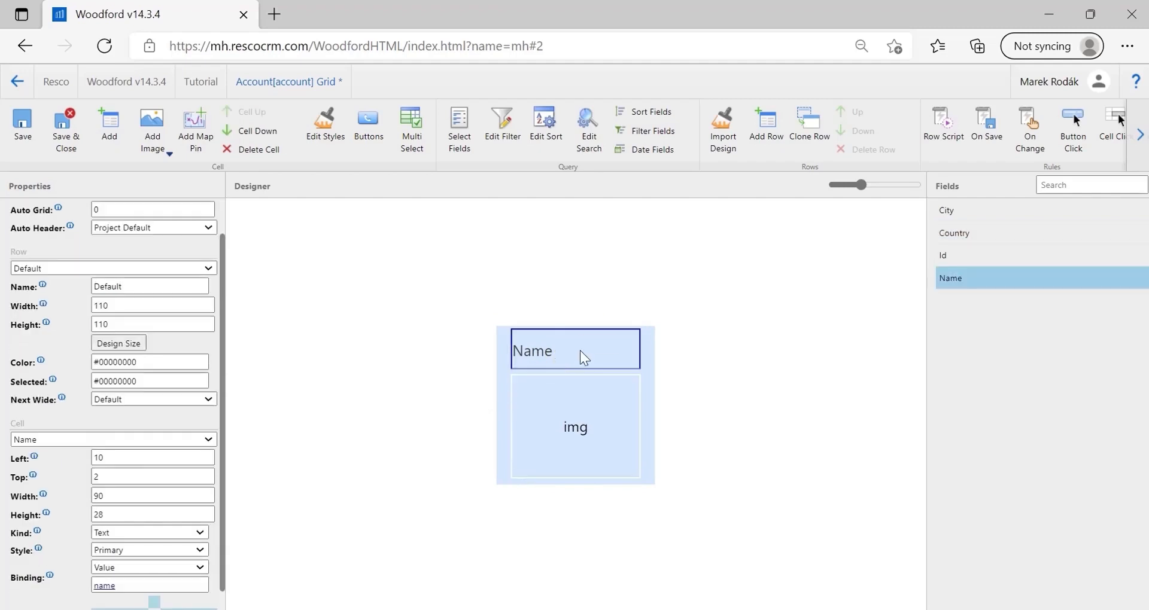
click(327, 142)
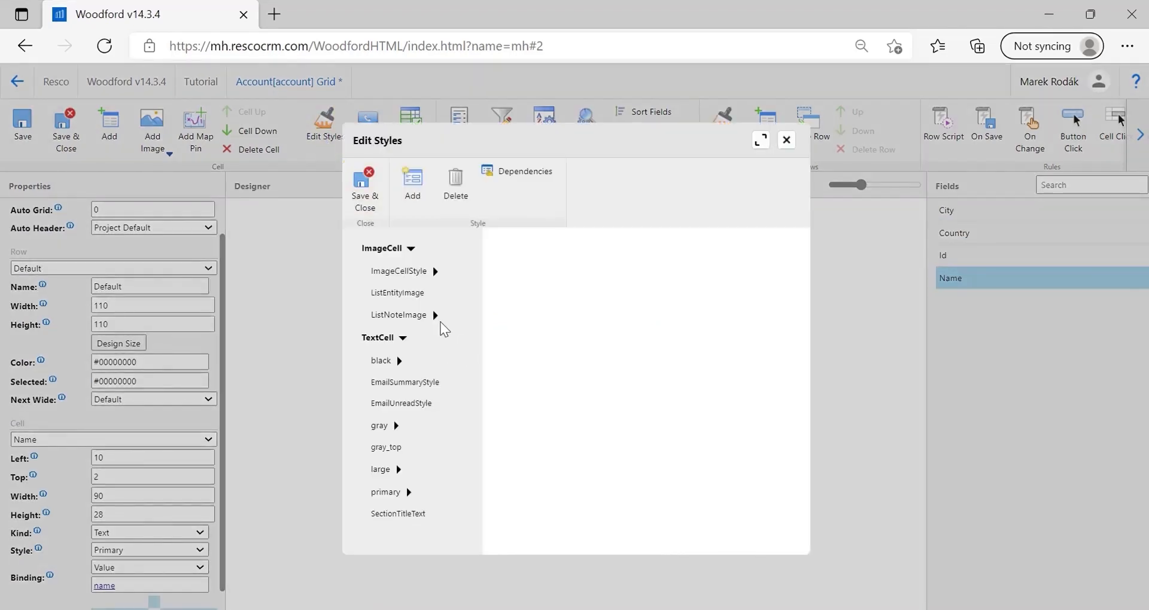
click(409, 492)
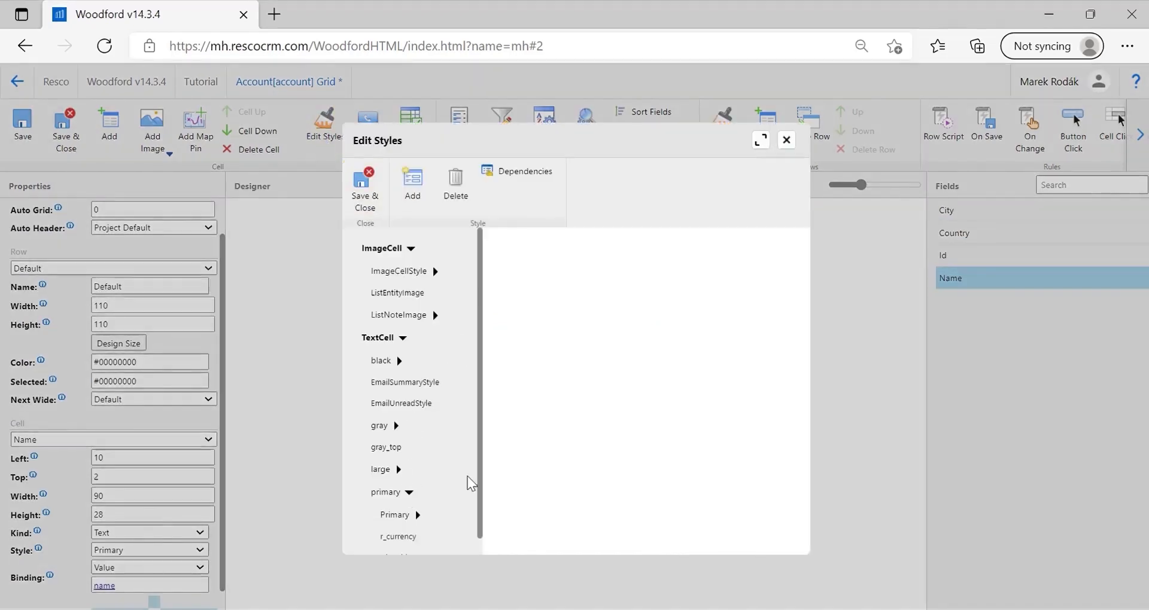
scroll(474, 483, down, 1)
click(400, 501)
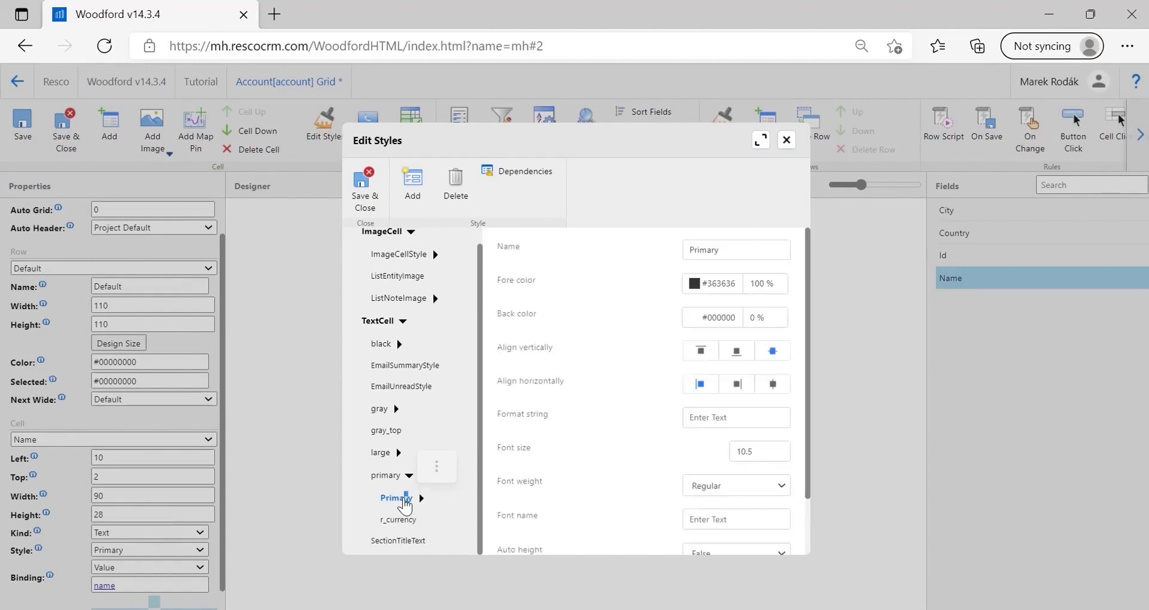
click(421, 499)
scroll(424, 506, down, 1)
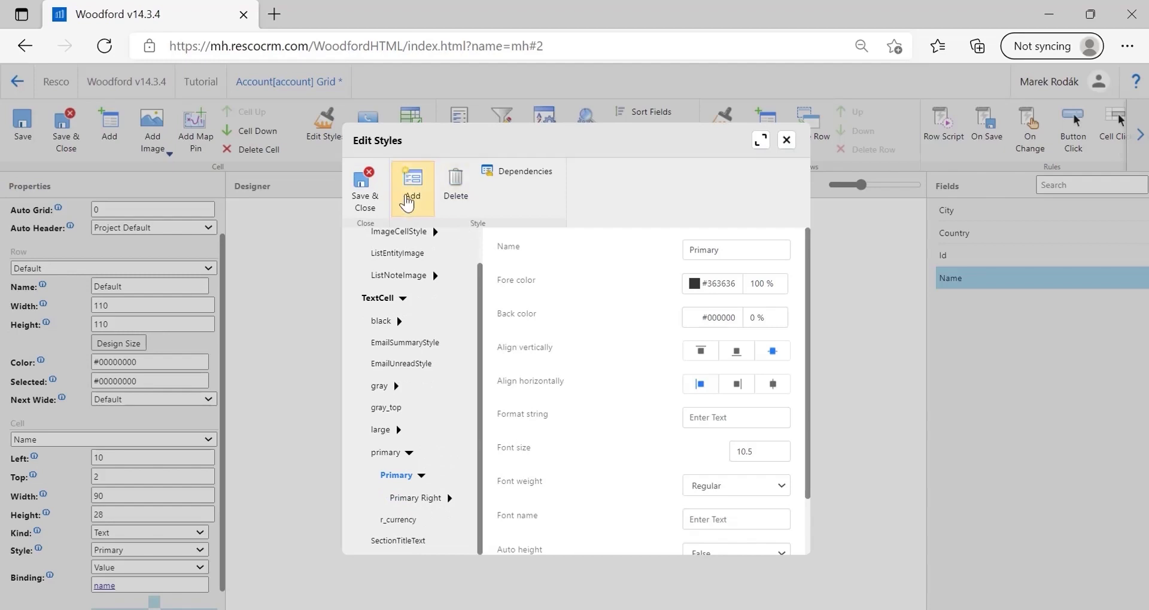
click(412, 189)
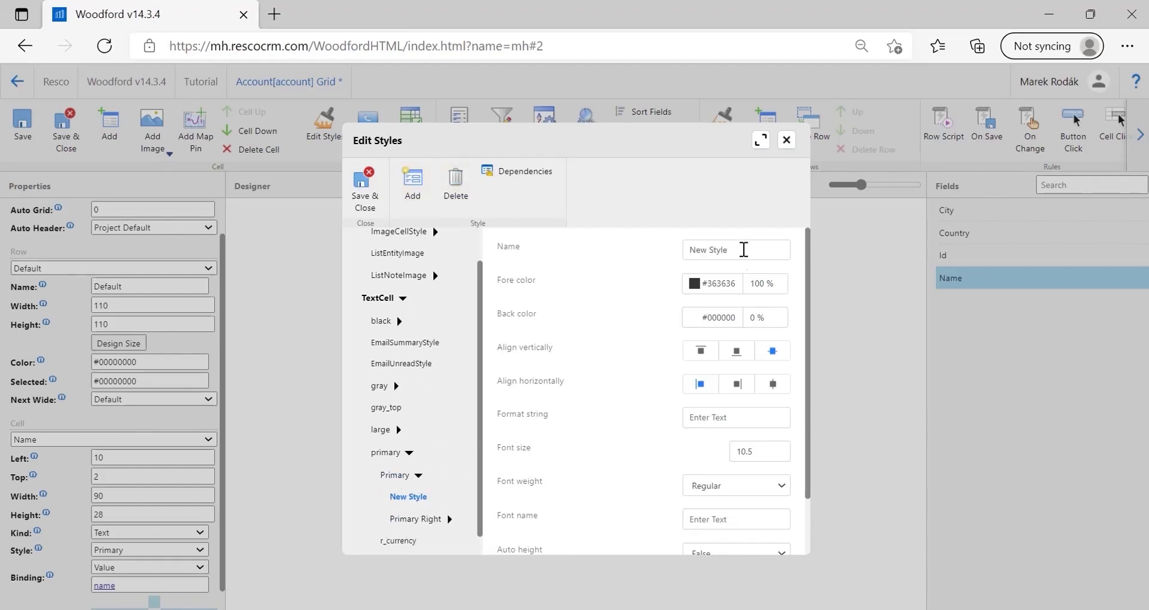
triple_click(744, 250)
text(Pri)
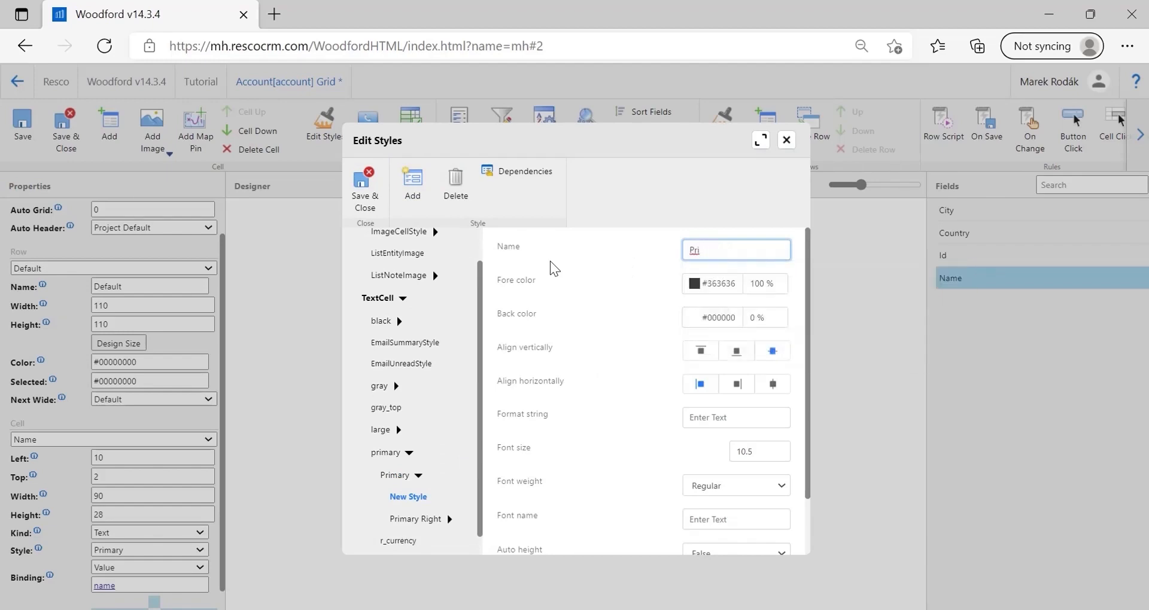
text(mary Centre)
Set the Primary Centre style's horizontal alignment to centre, then save and close the styles
click(773, 386)
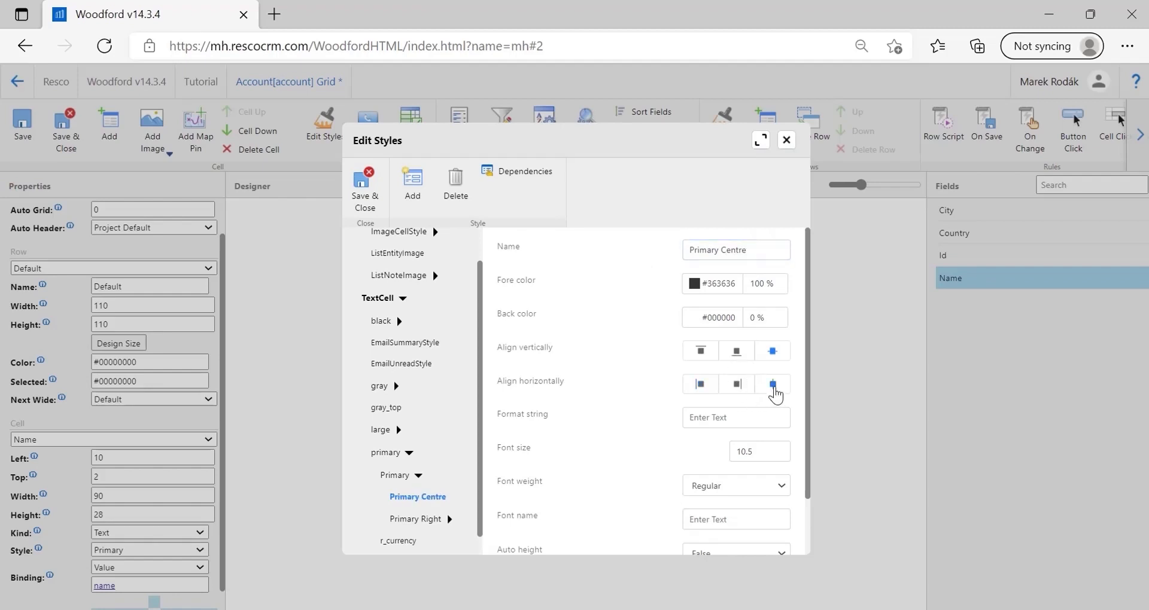
scroll(585, 397, down, 1)
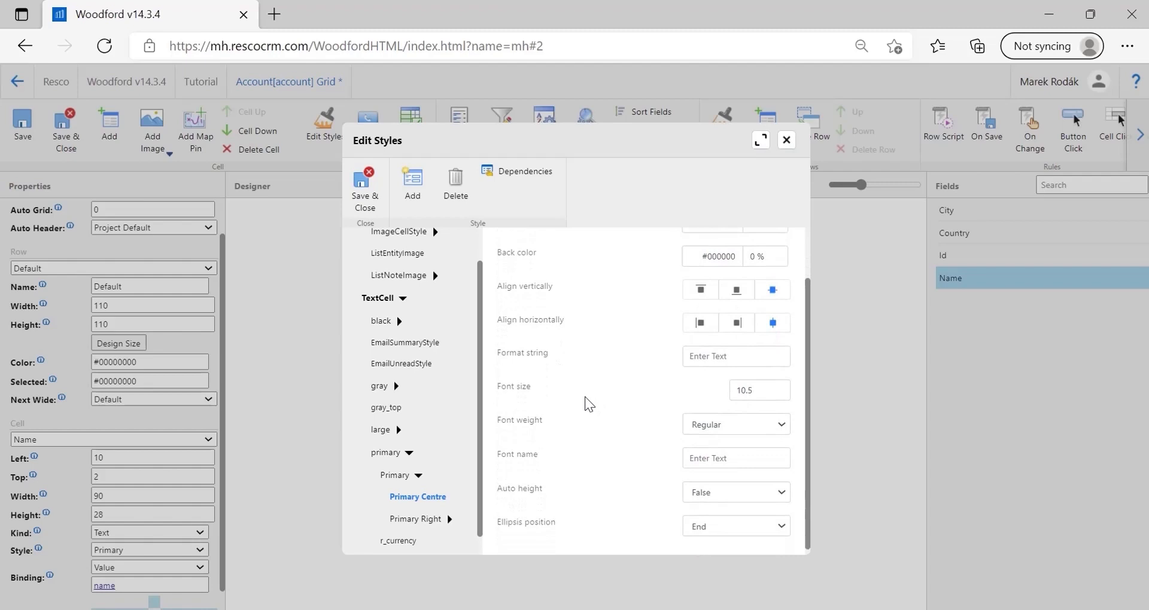
scroll(584, 397, down, 1)
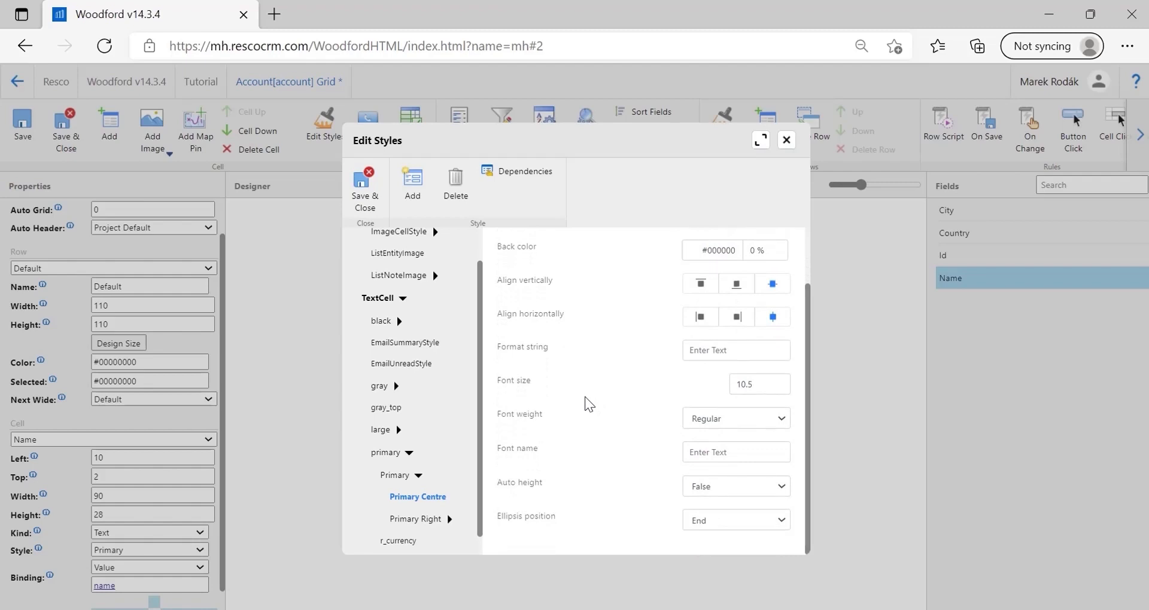
scroll(584, 397, up, 1)
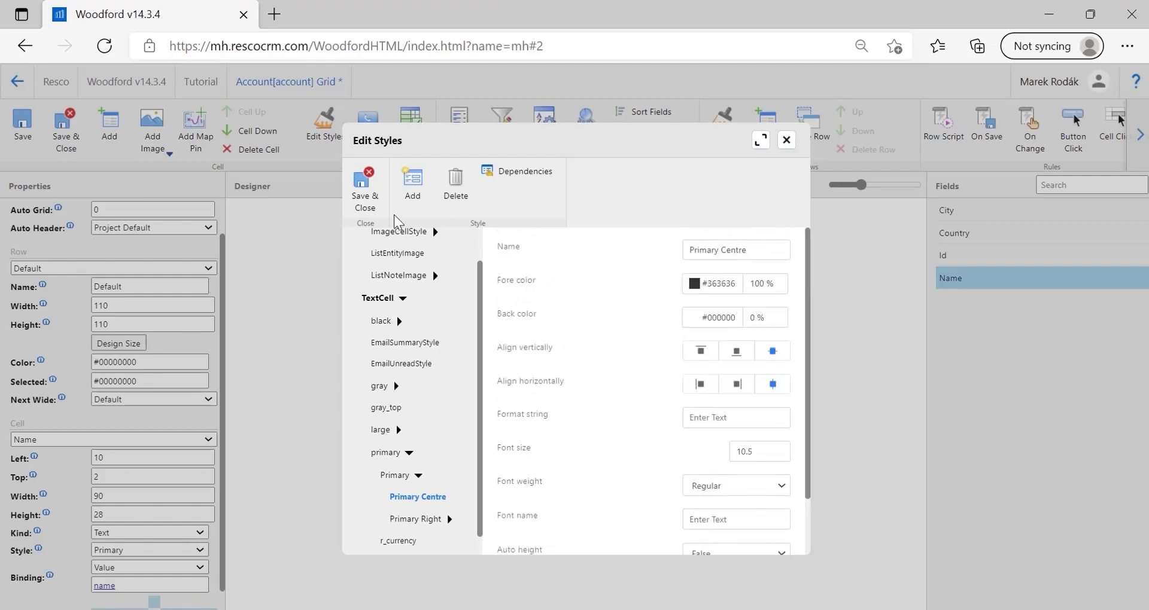
click(364, 190)
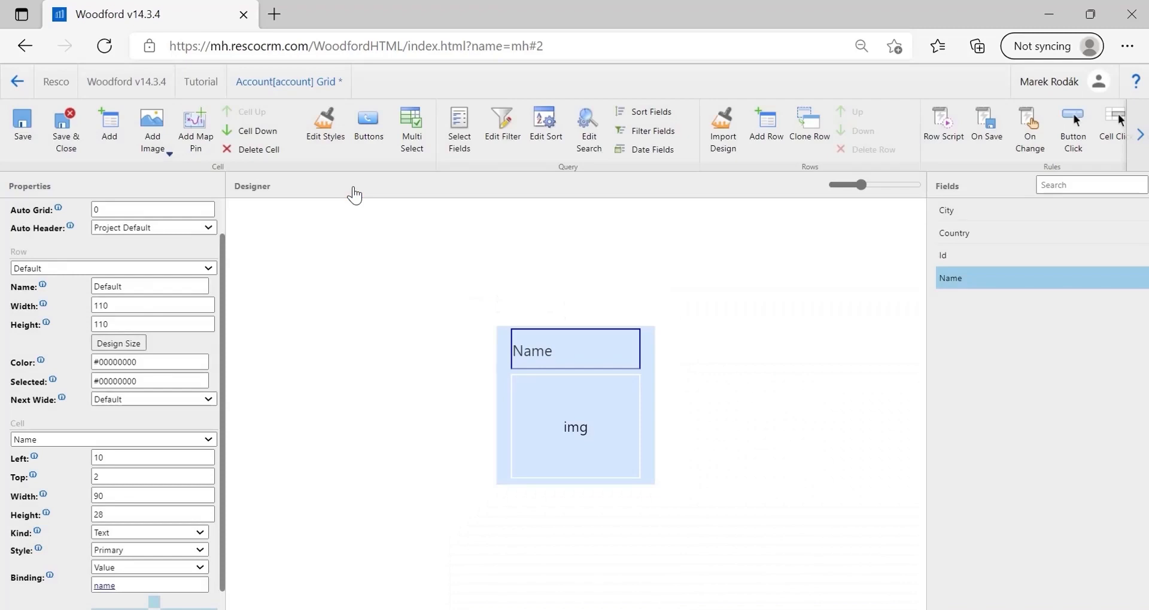
Apply the Primary Centre style to the Name cell, save and close the Grid view, and publish the project
click(201, 549)
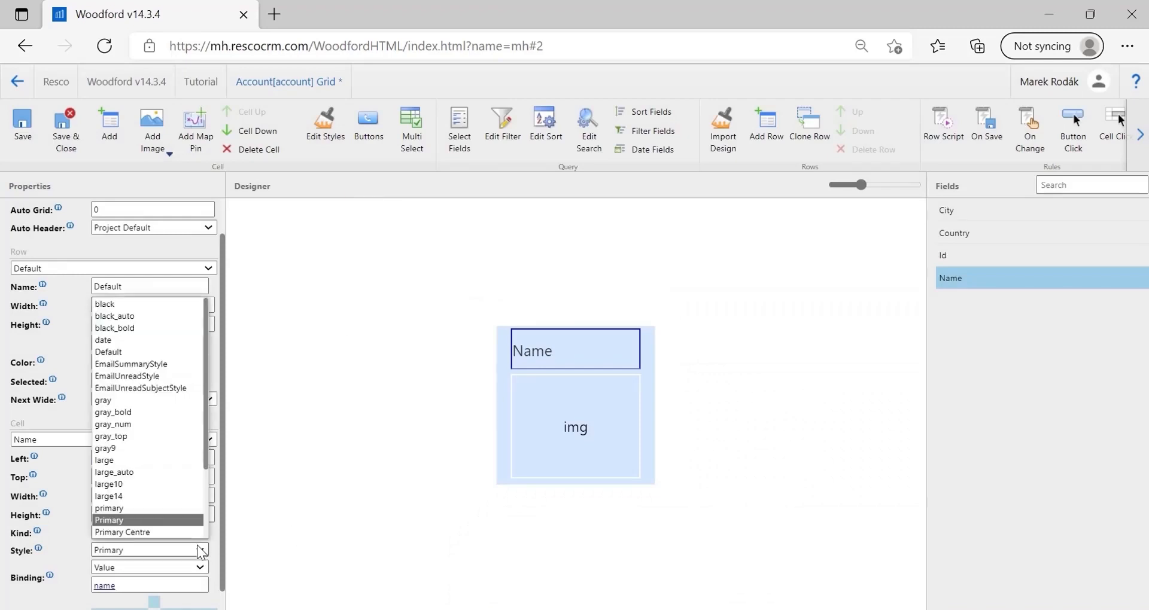
click(172, 533)
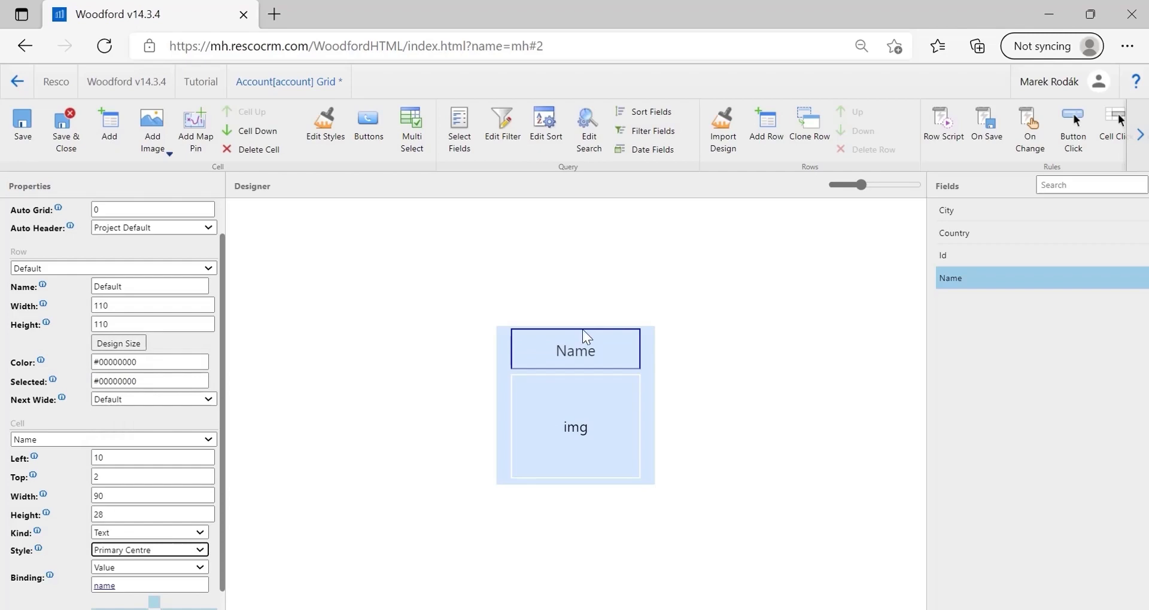
click(54, 146)
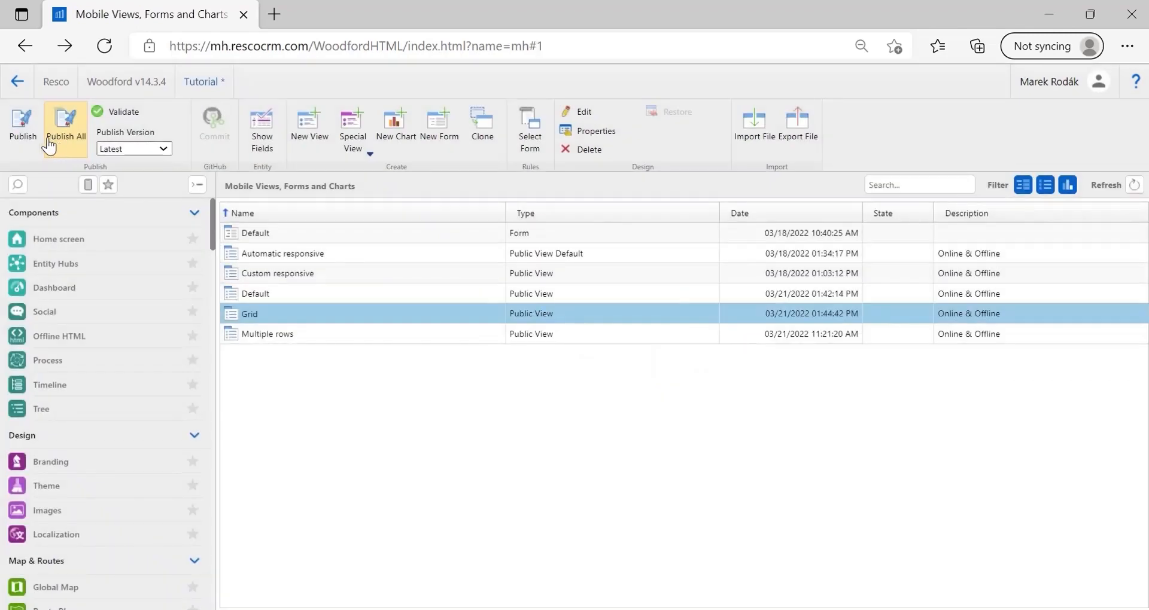
click(49, 145)
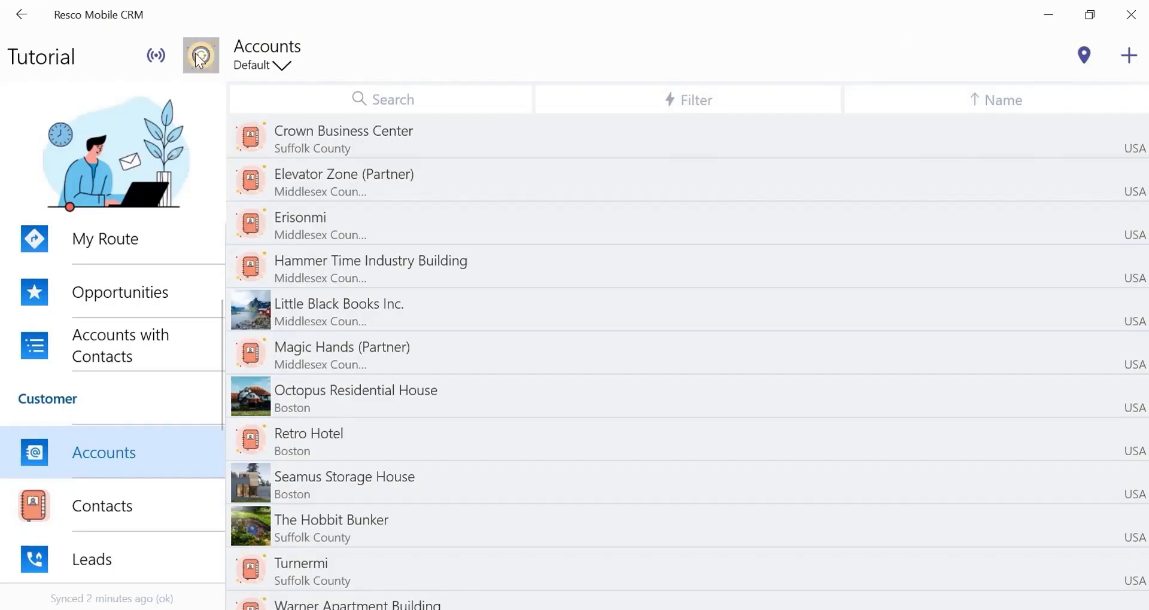
Switch to Resco Mobile CRM, synchronize the published changes and reopen the Accounts list
click(199, 57)
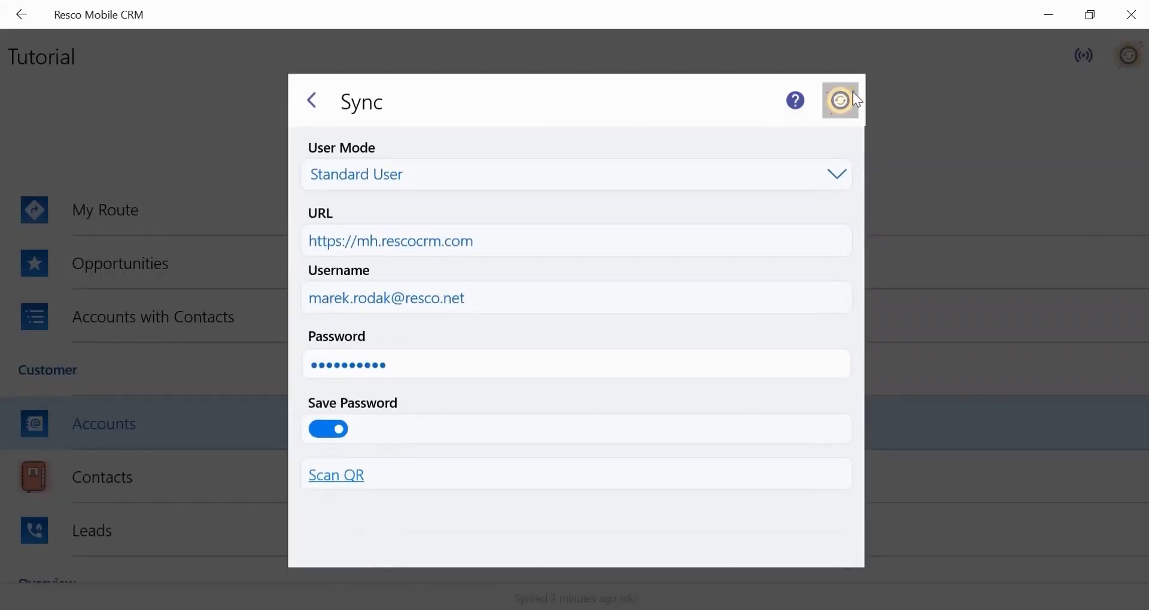
click(854, 96)
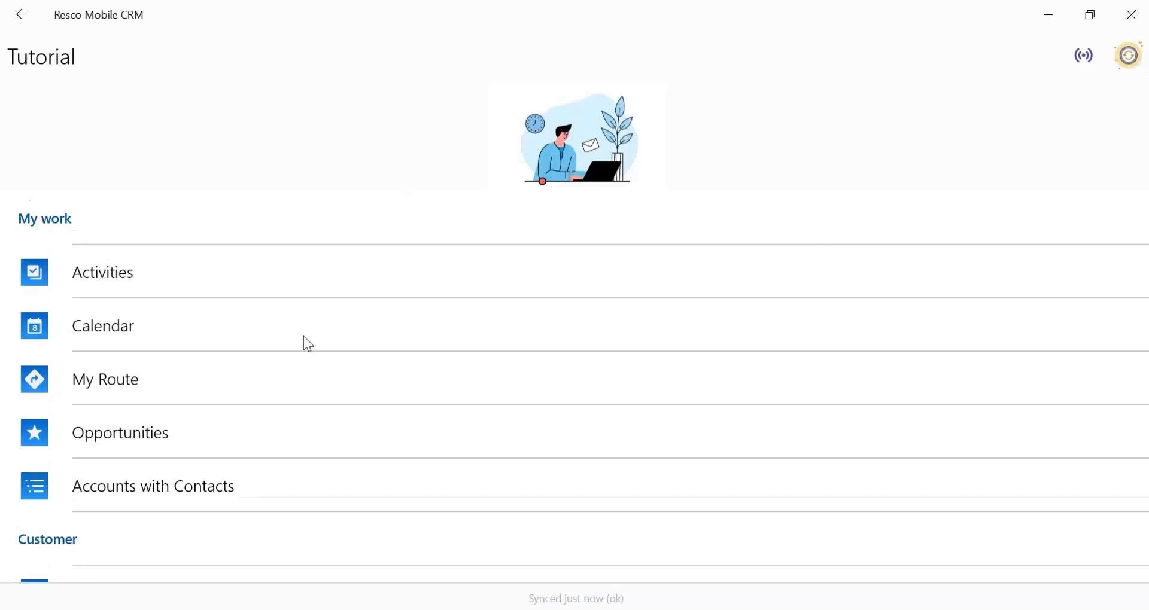
scroll(305, 342, down, 1)
click(195, 518)
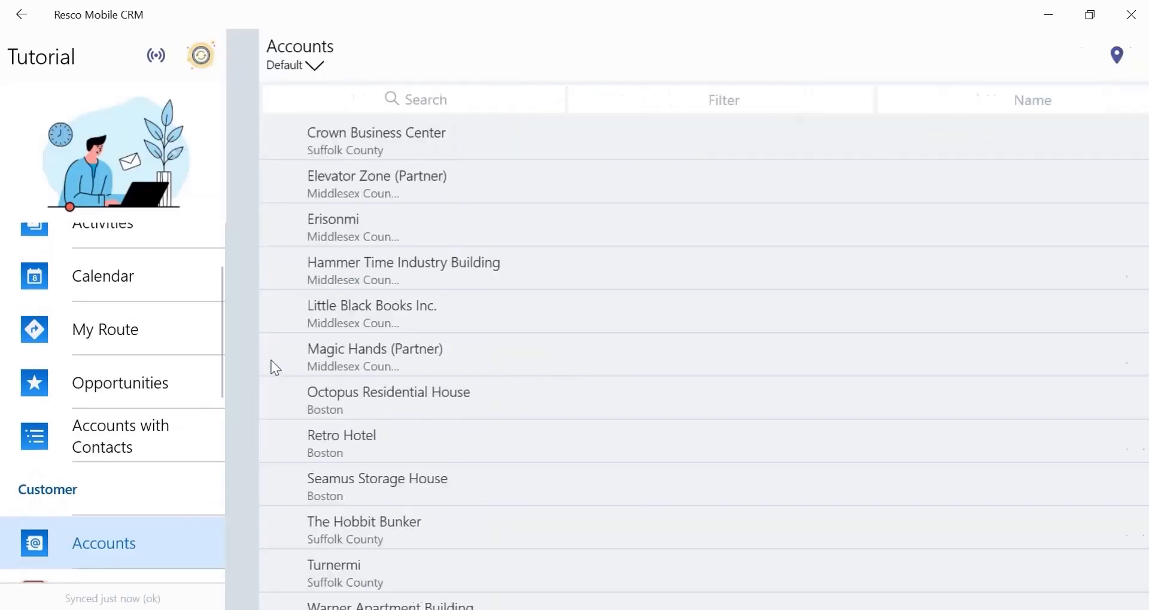
Check how the accounts display in the Grid, Default and Multiple rows views
click(286, 68)
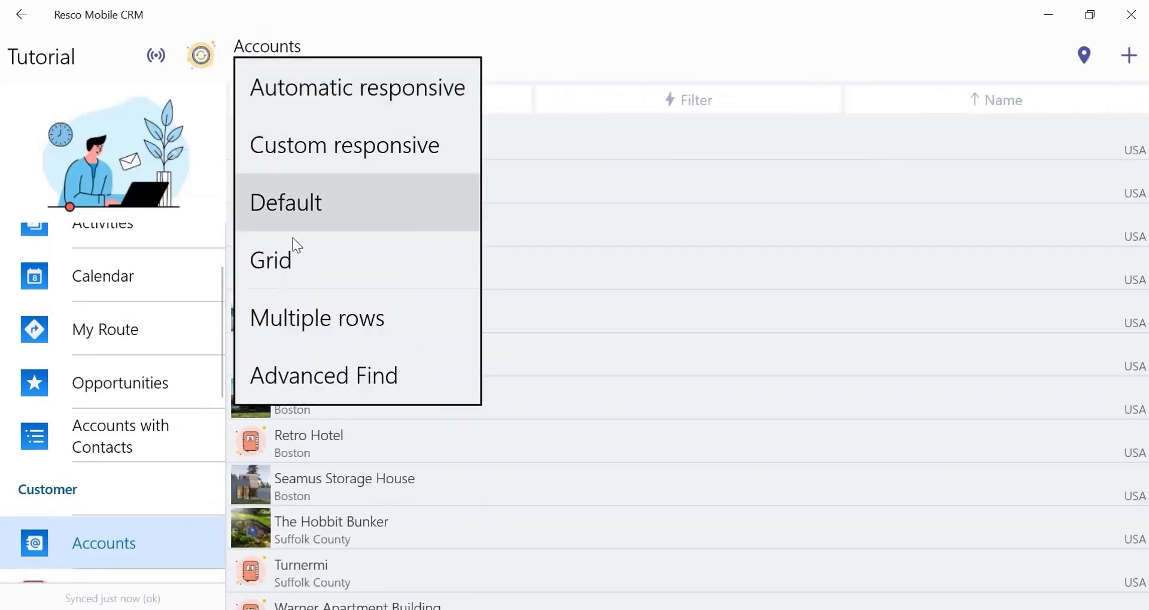
click(288, 260)
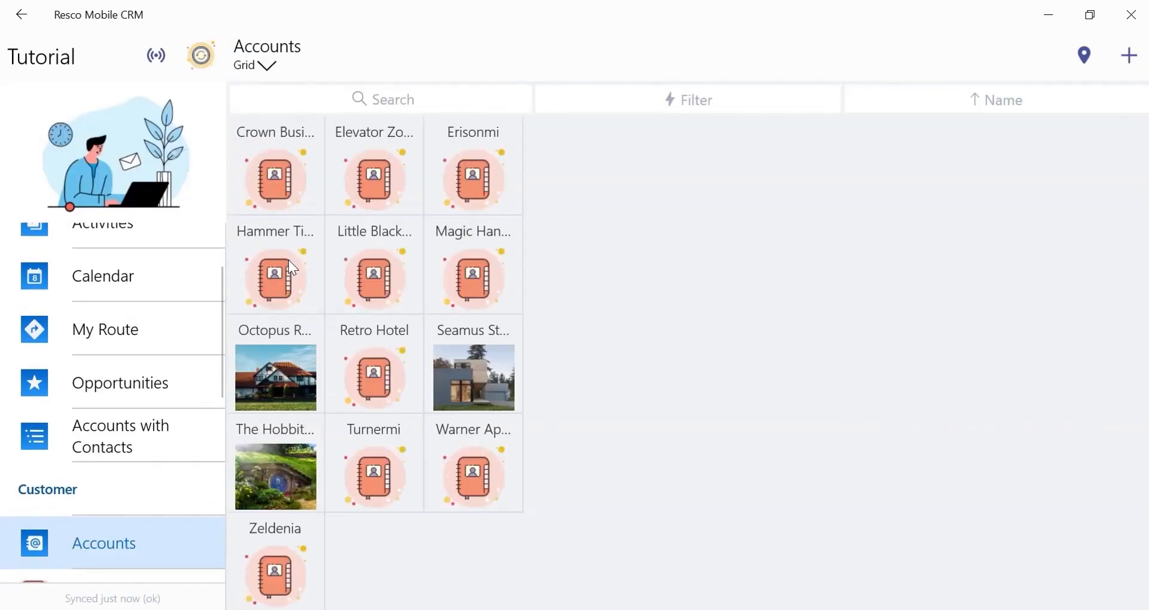
scroll(337, 425, down, 1)
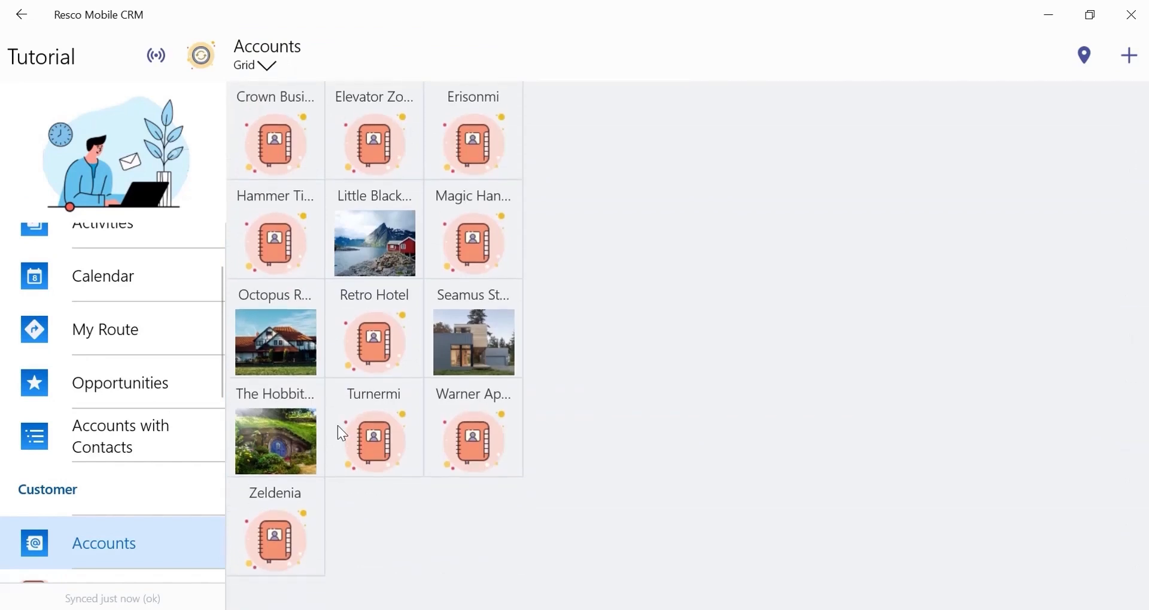
click(275, 73)
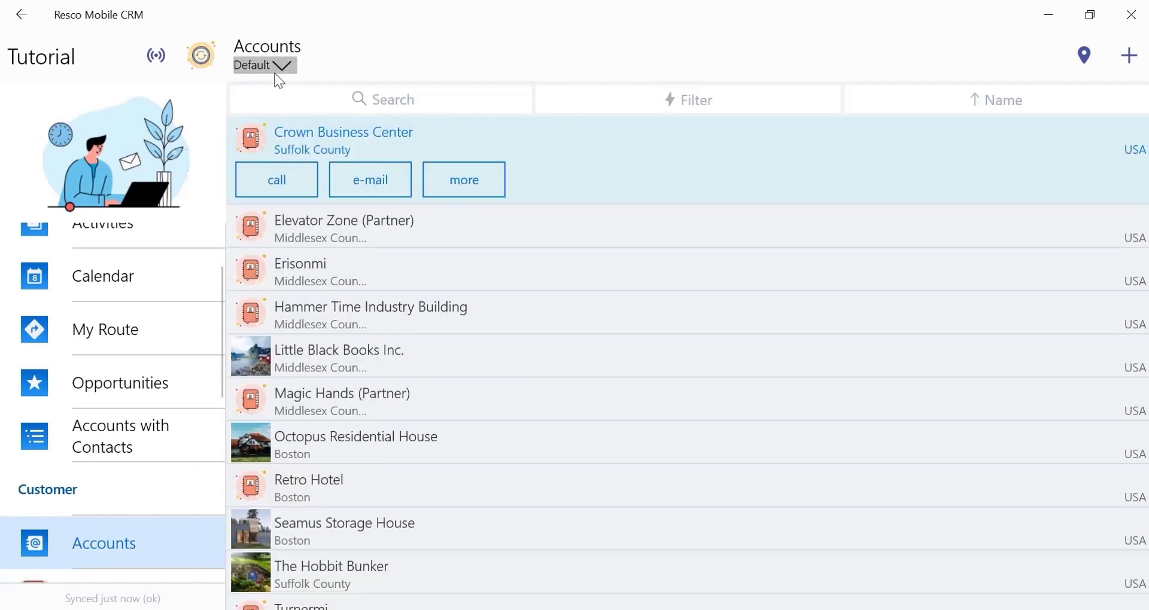
click(275, 74)
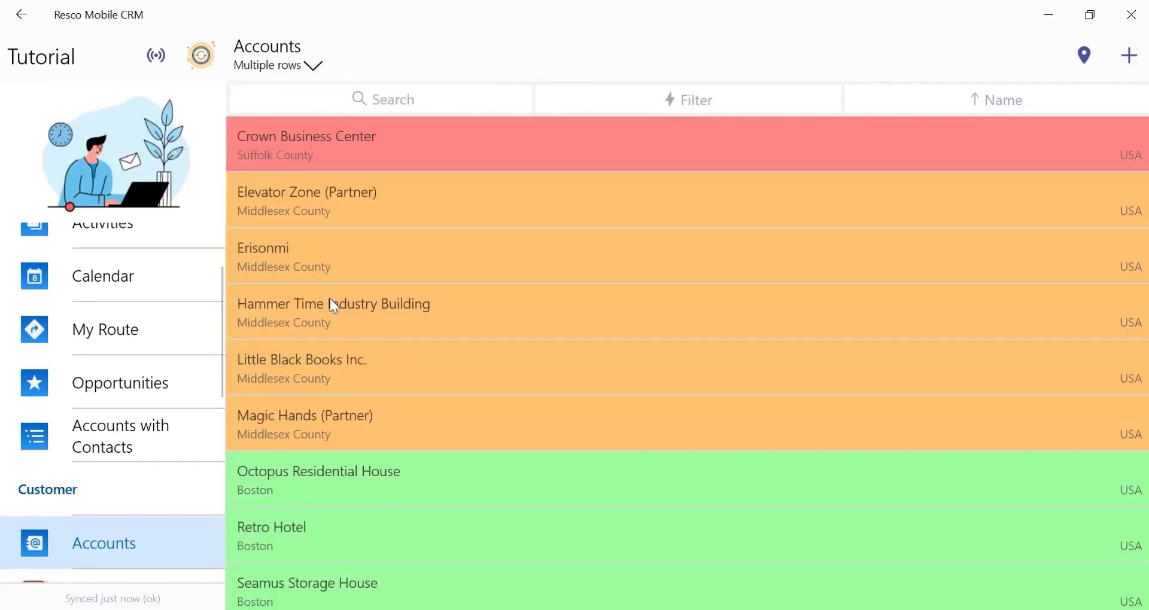
Expand the Crown Business Center account, switch to Woodford and add the Delete command to the Out of Scope row buttons in the Multiple rows view
click(396, 143)
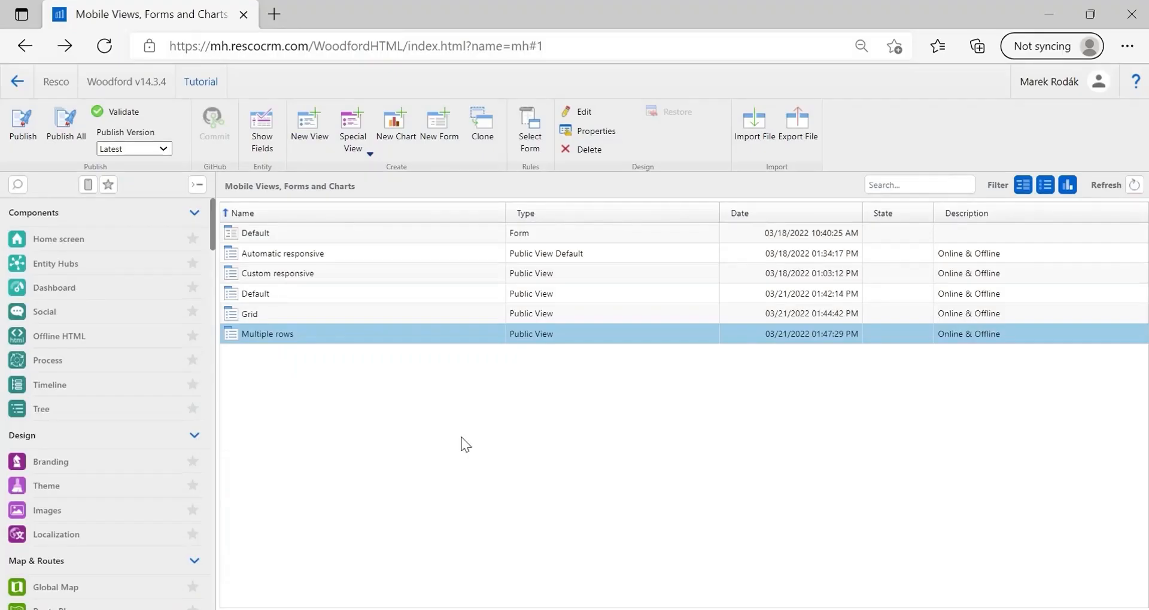
double_click(354, 338)
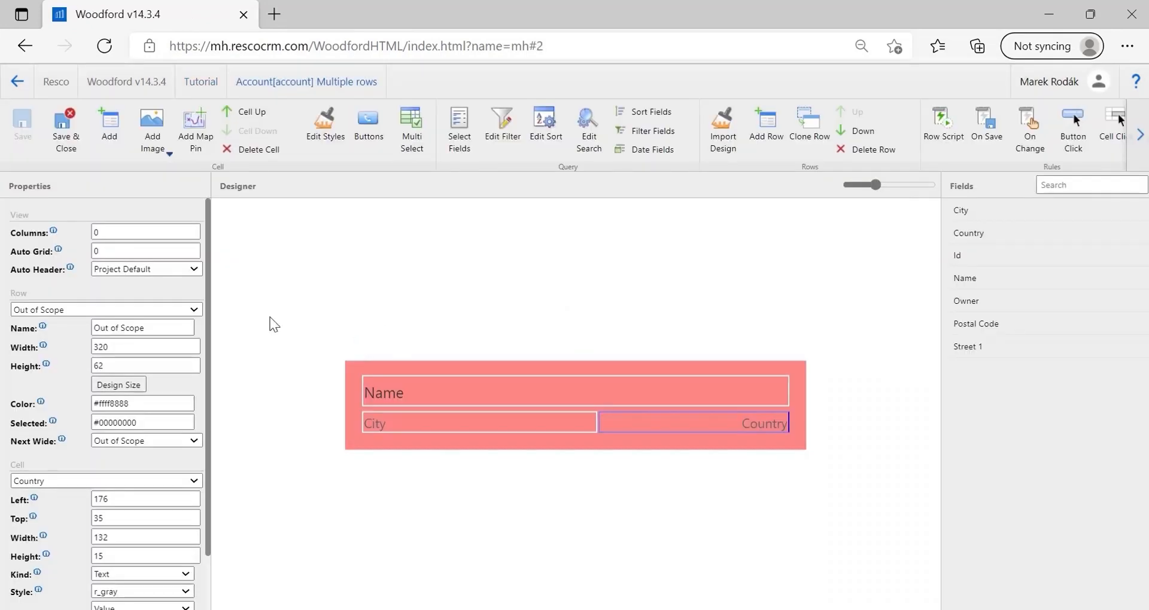
click(190, 309)
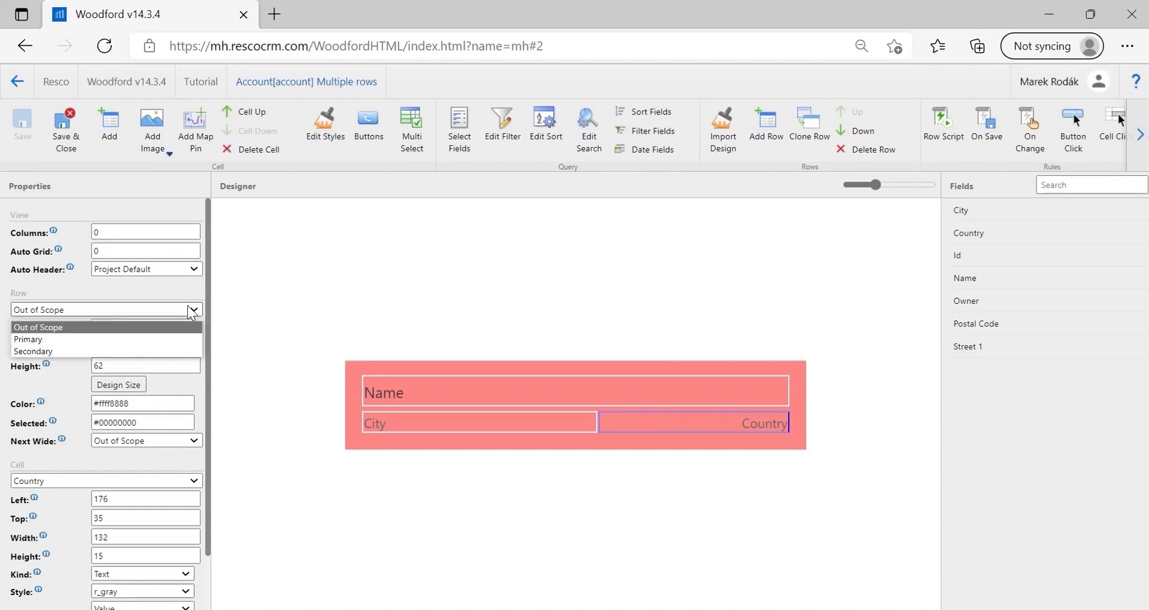
click(395, 299)
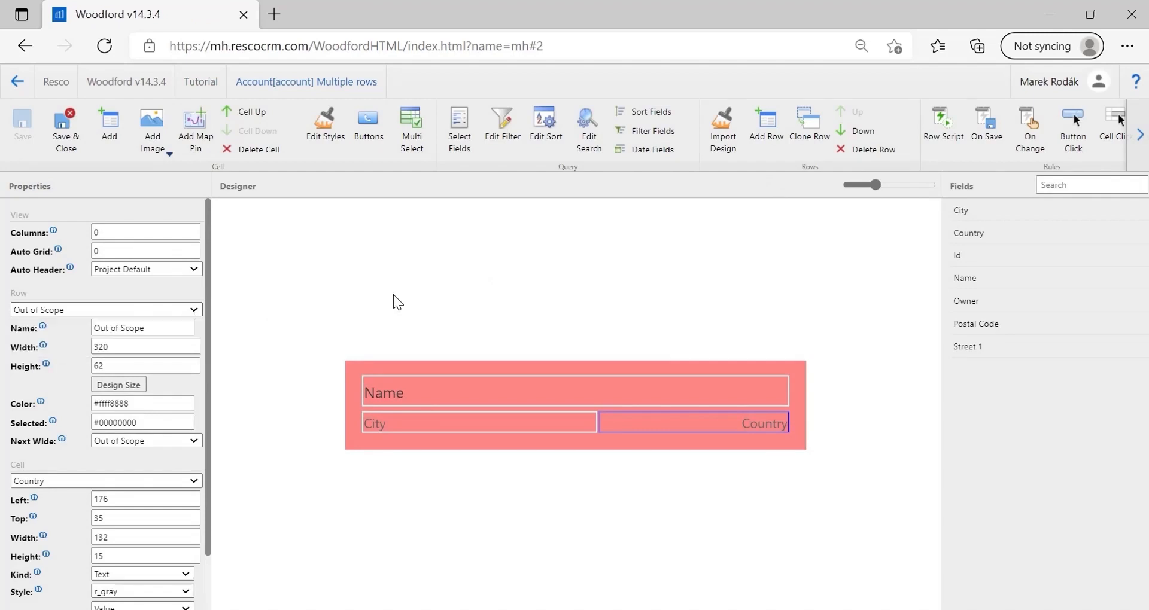
click(376, 130)
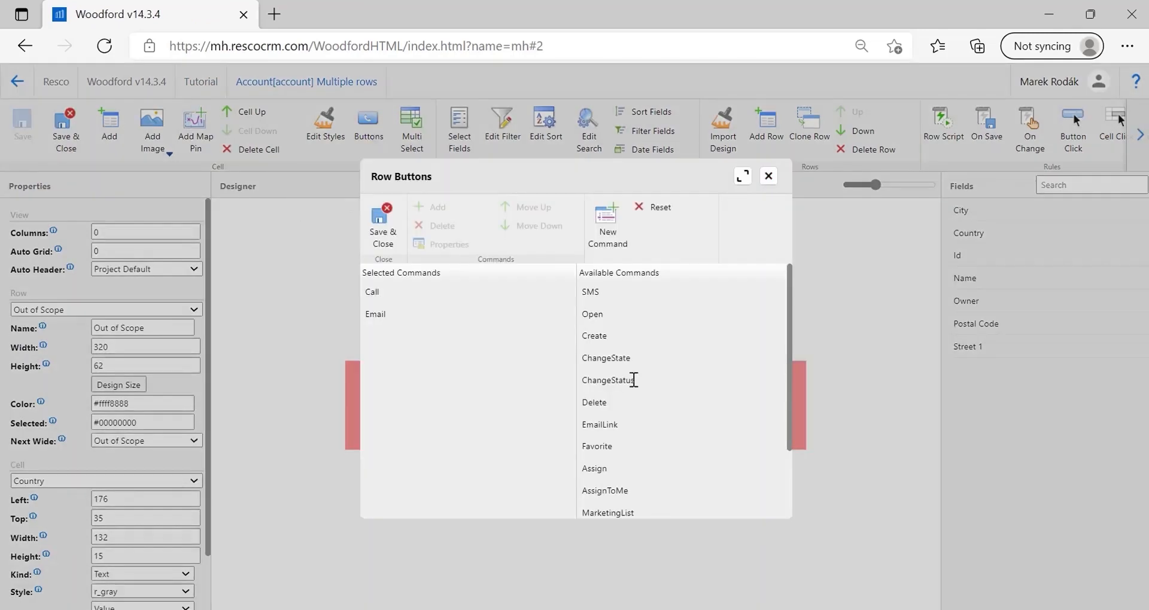
double_click(624, 402)
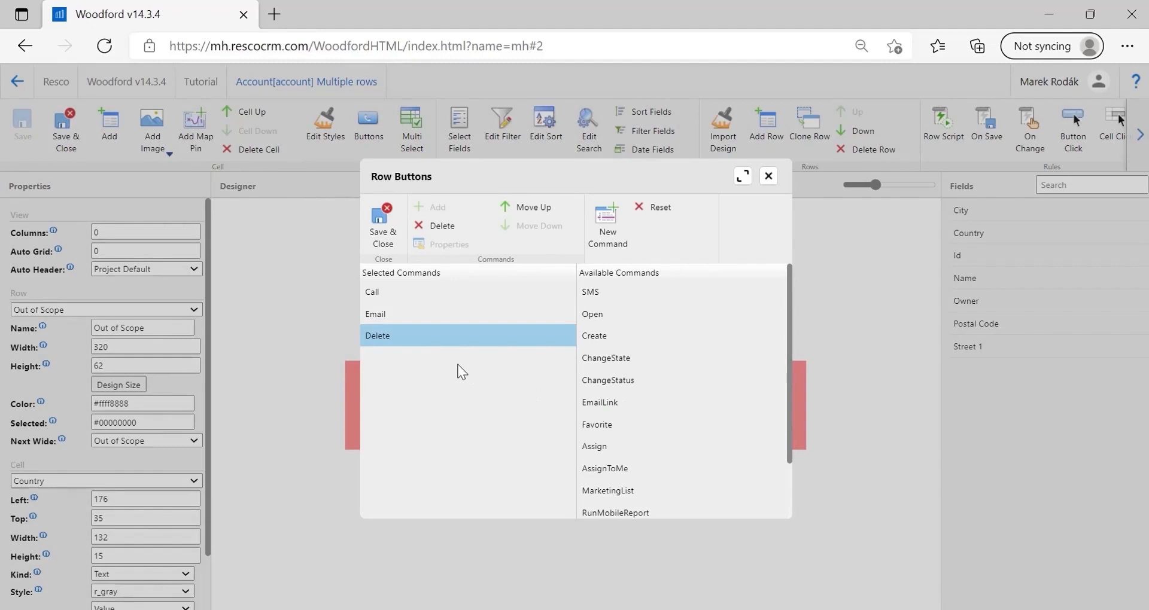
click(383, 239)
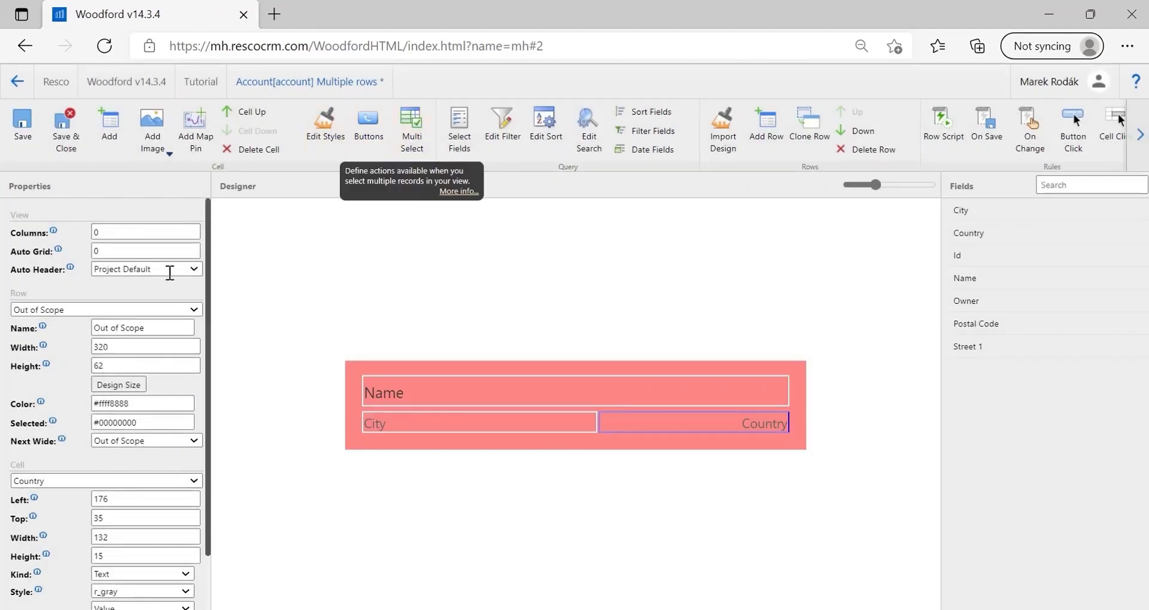
Add the SMS command to the Primary row's buttons and save and close them
click(156, 309)
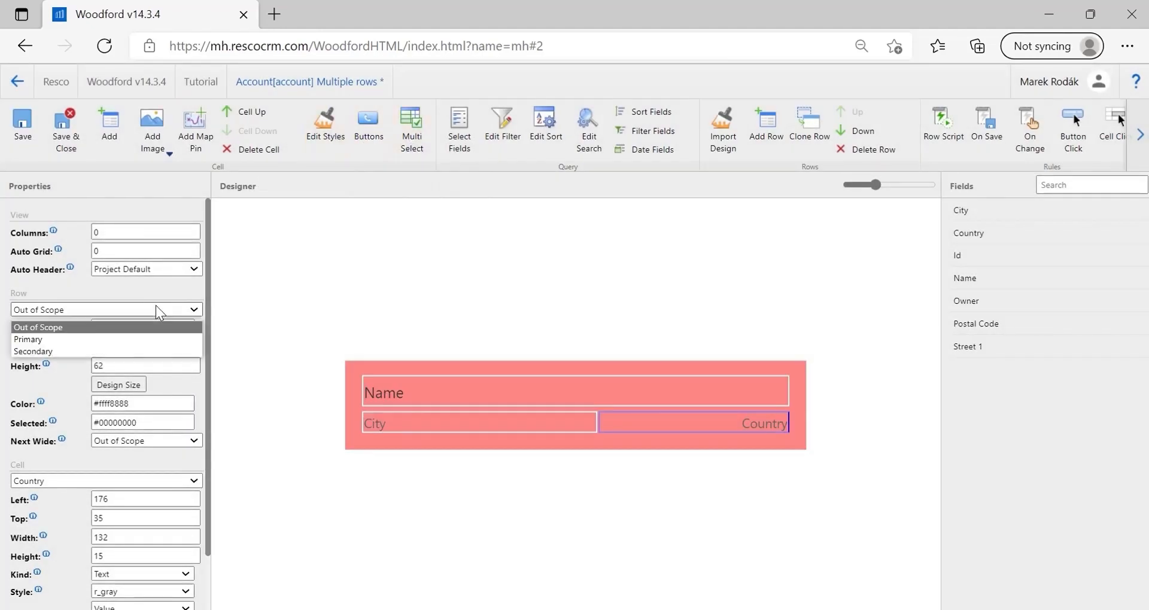
click(120, 341)
click(378, 123)
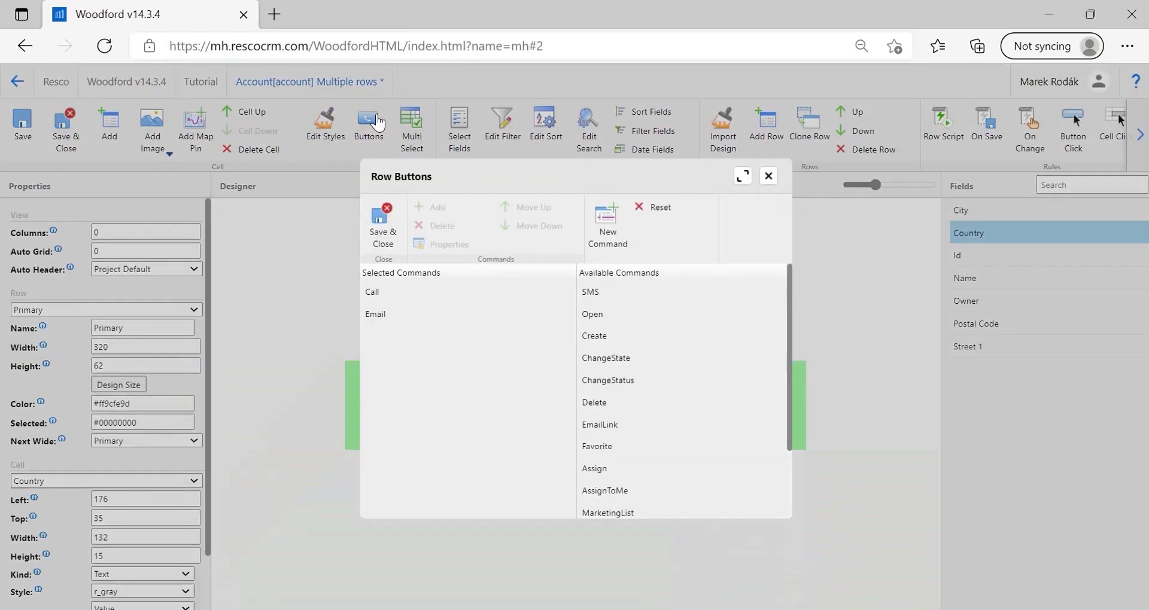
click(608, 294)
double_click(608, 294)
click(382, 230)
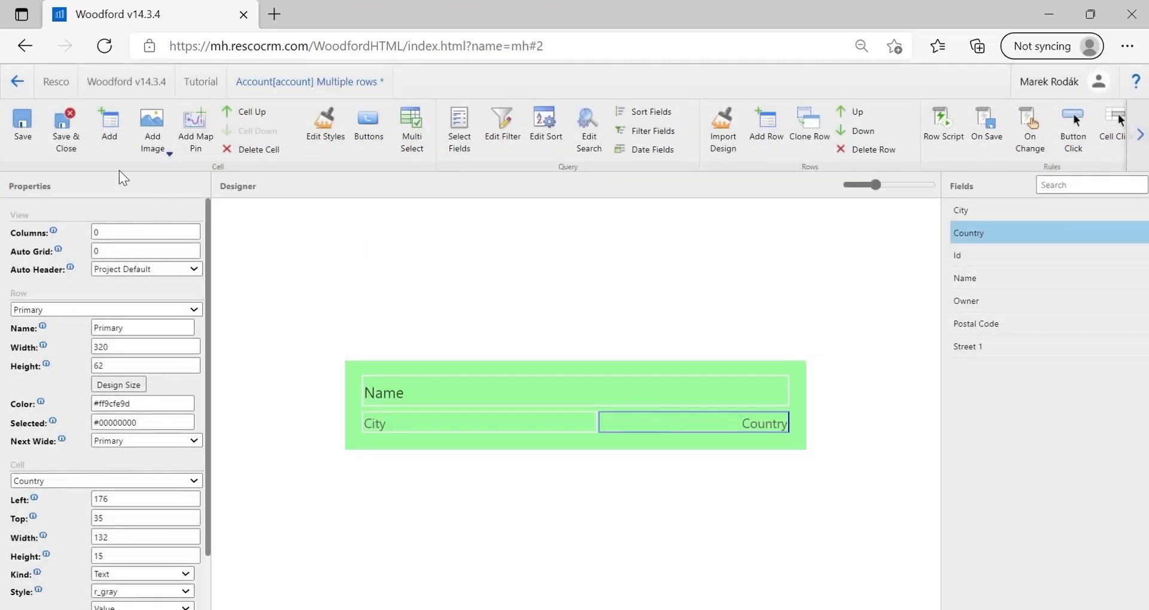
Add the Merge command to the Secondary row's buttons and save and close them
click(168, 308)
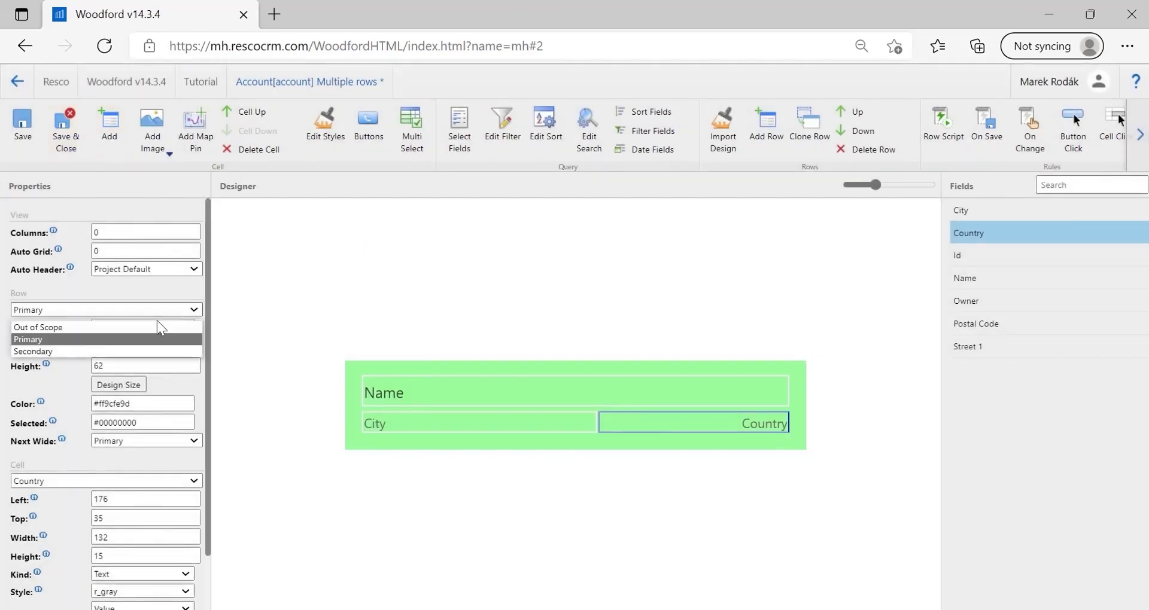
click(129, 351)
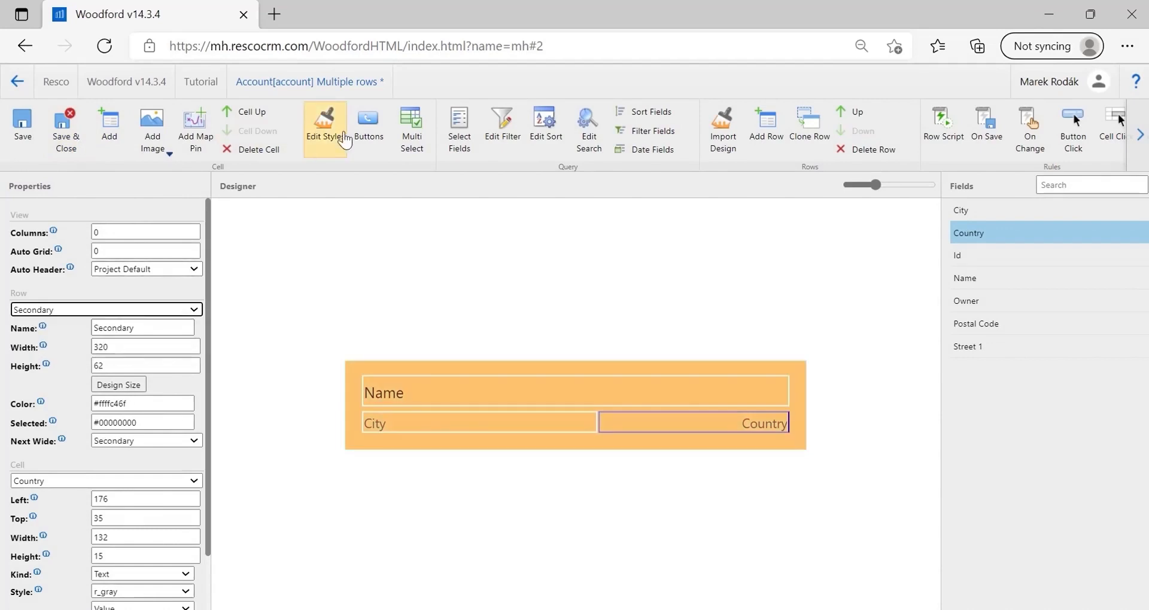
click(368, 123)
scroll(608, 402, down, 2)
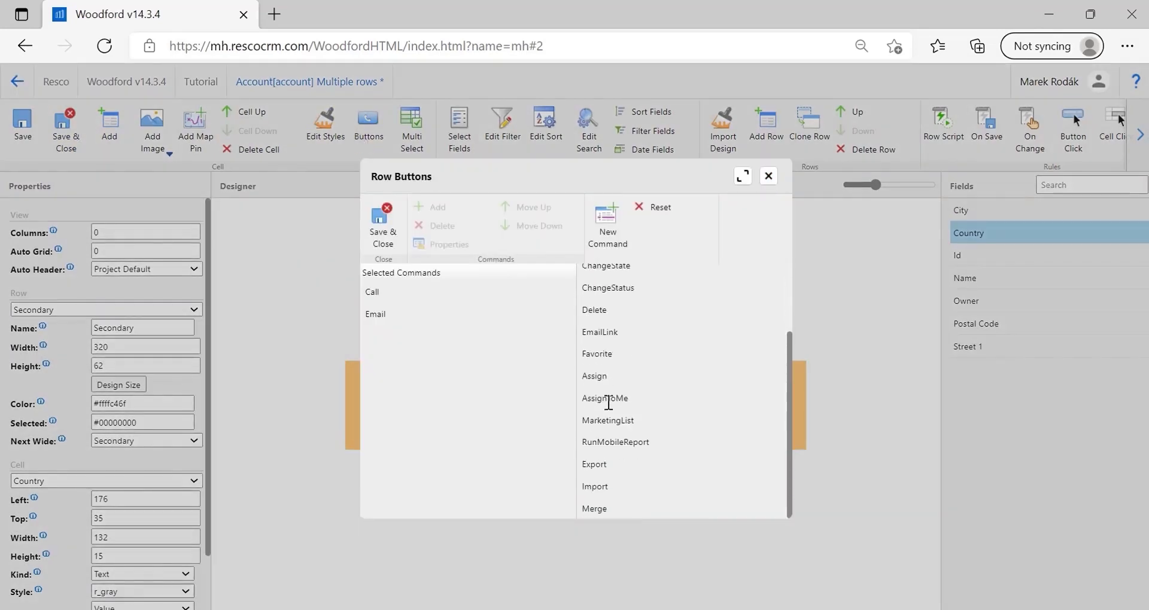
click(599, 507)
double_click(599, 507)
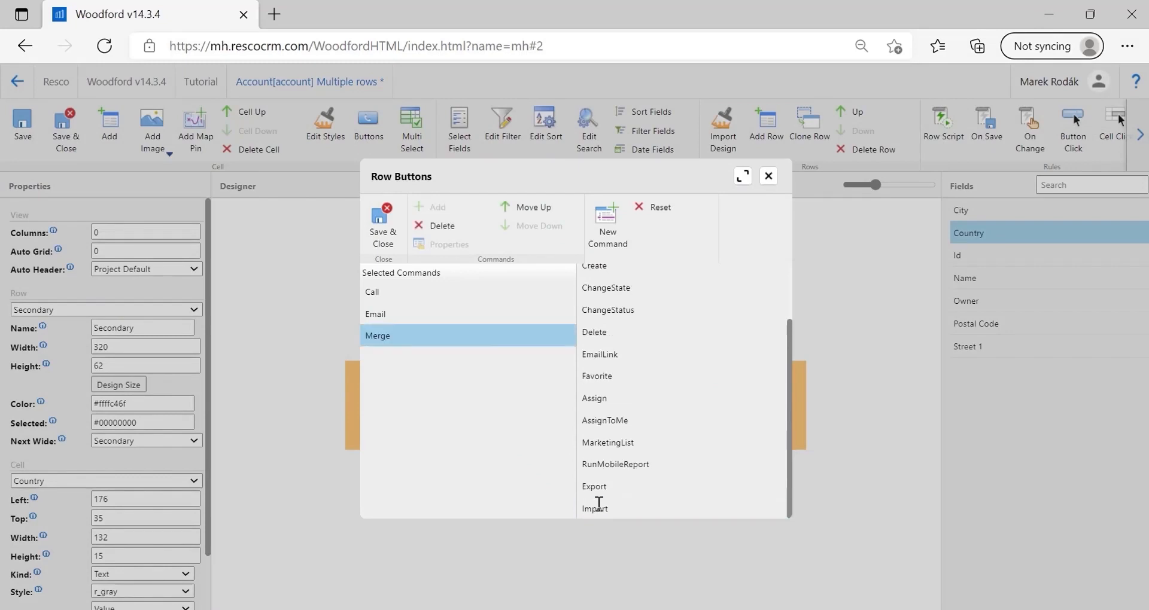
click(383, 231)
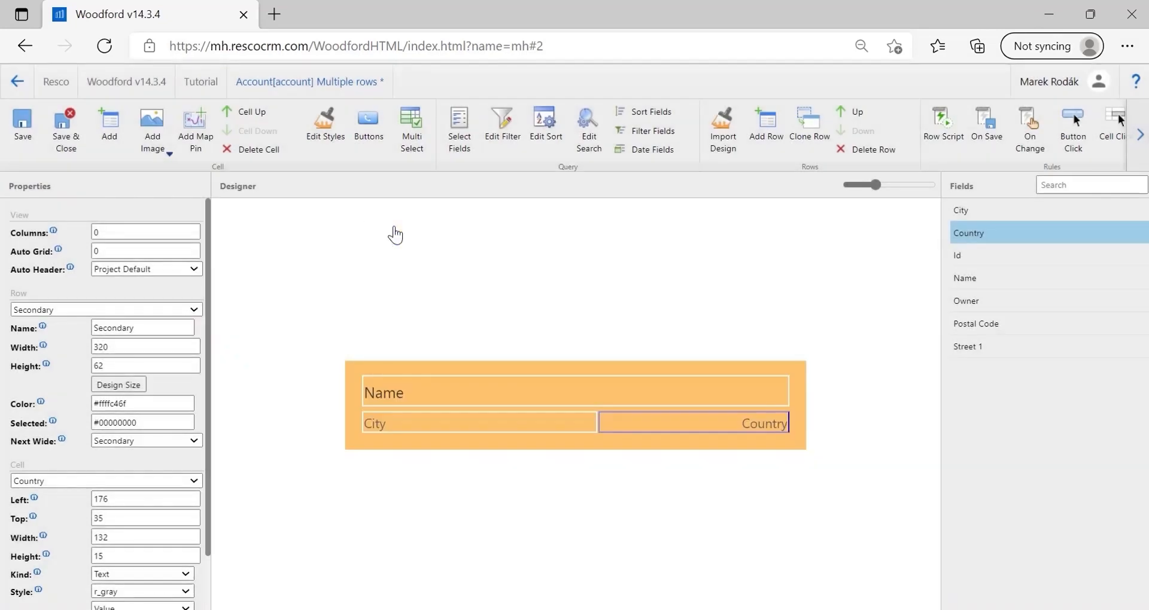
Save and close the Multiple rows view, and publish the project
click(65, 126)
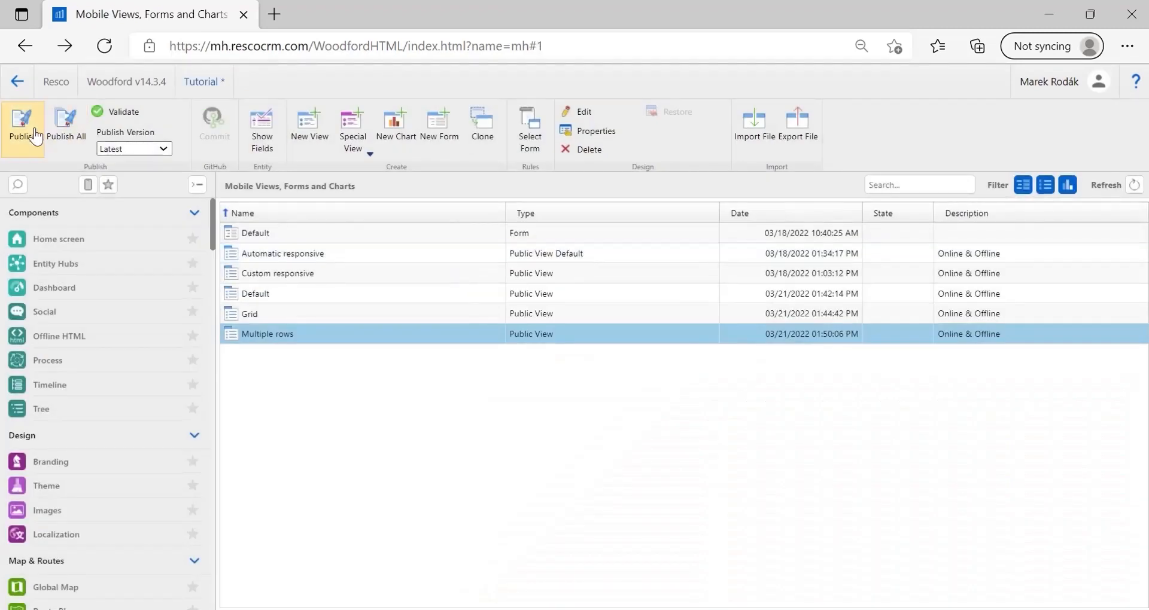
double_click(342, 347)
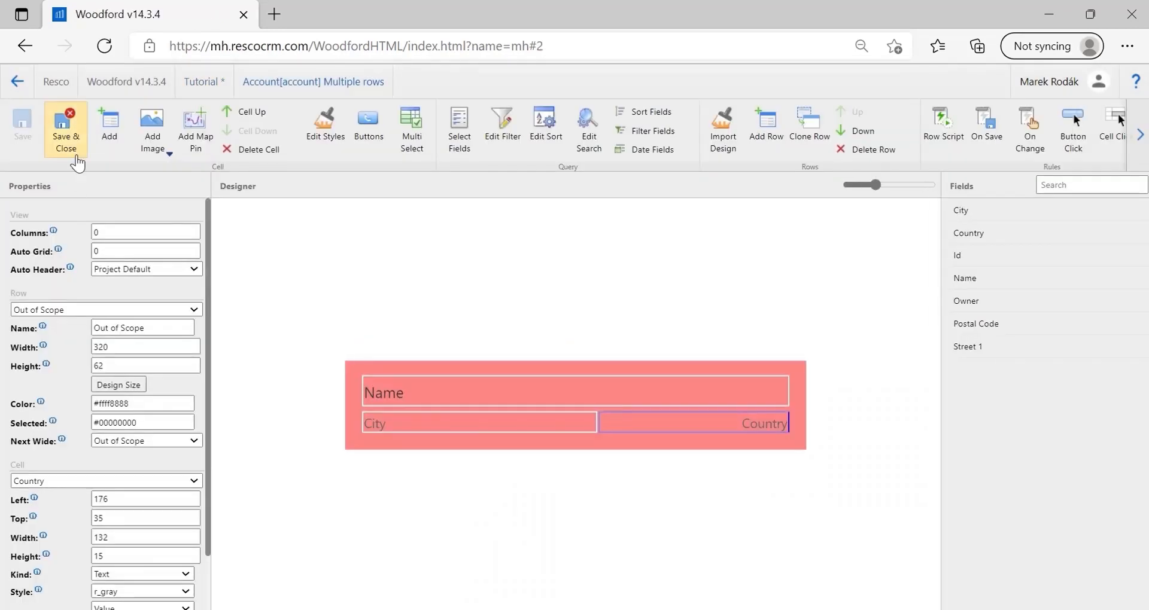
click(76, 158)
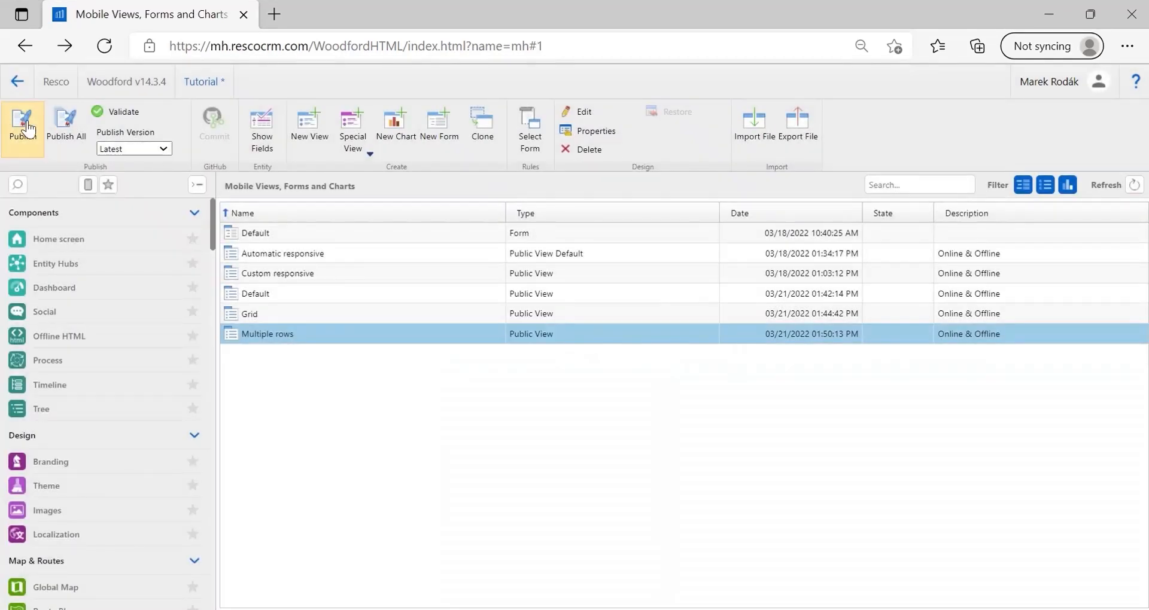
click(28, 127)
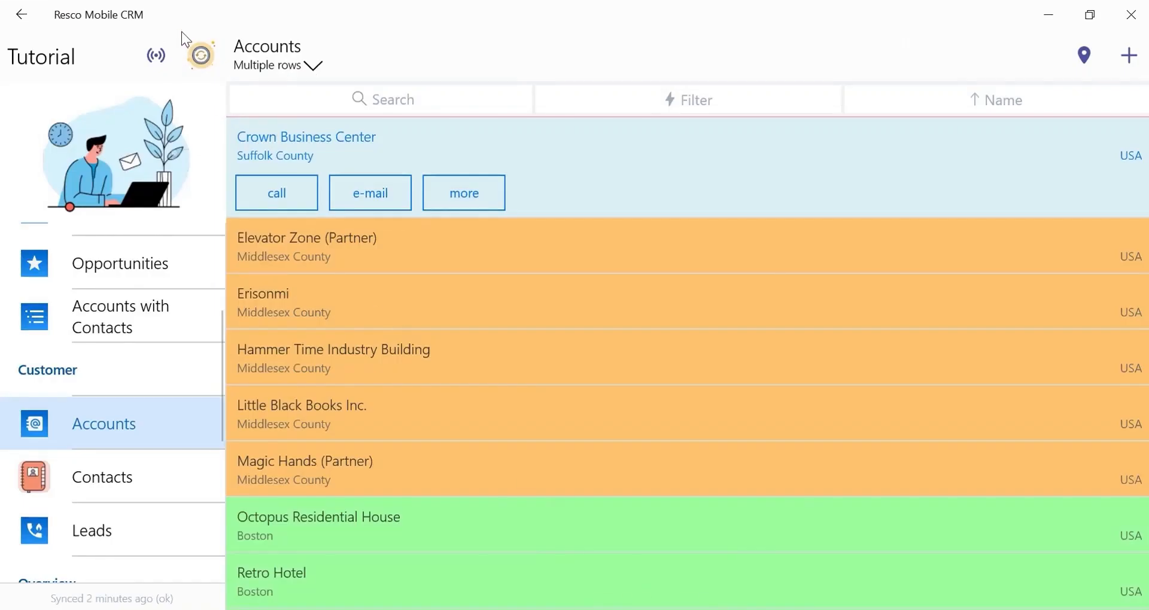
Switch to Resco Mobile CRM, synchronize the published row buttons and reopen the Accounts list
click(200, 54)
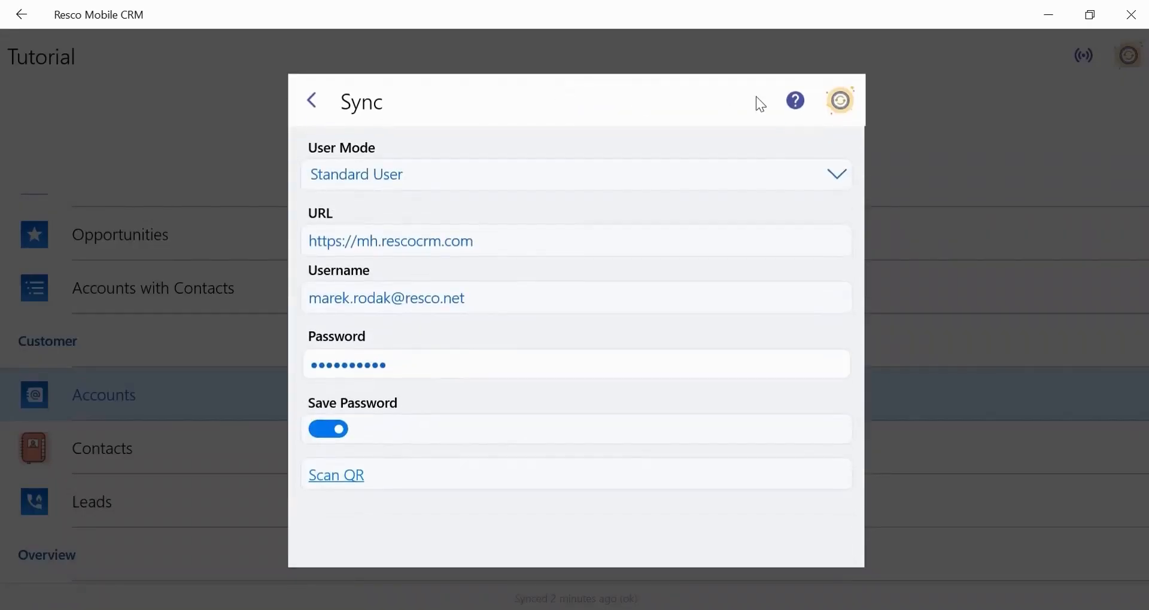
click(835, 108)
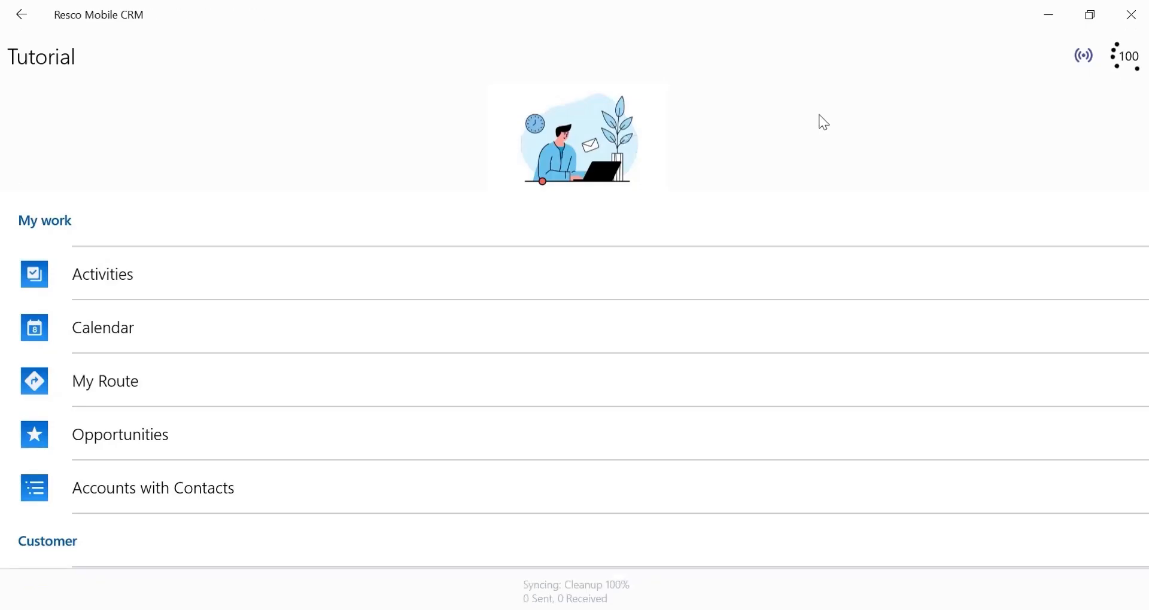
scroll(285, 490, down, 4)
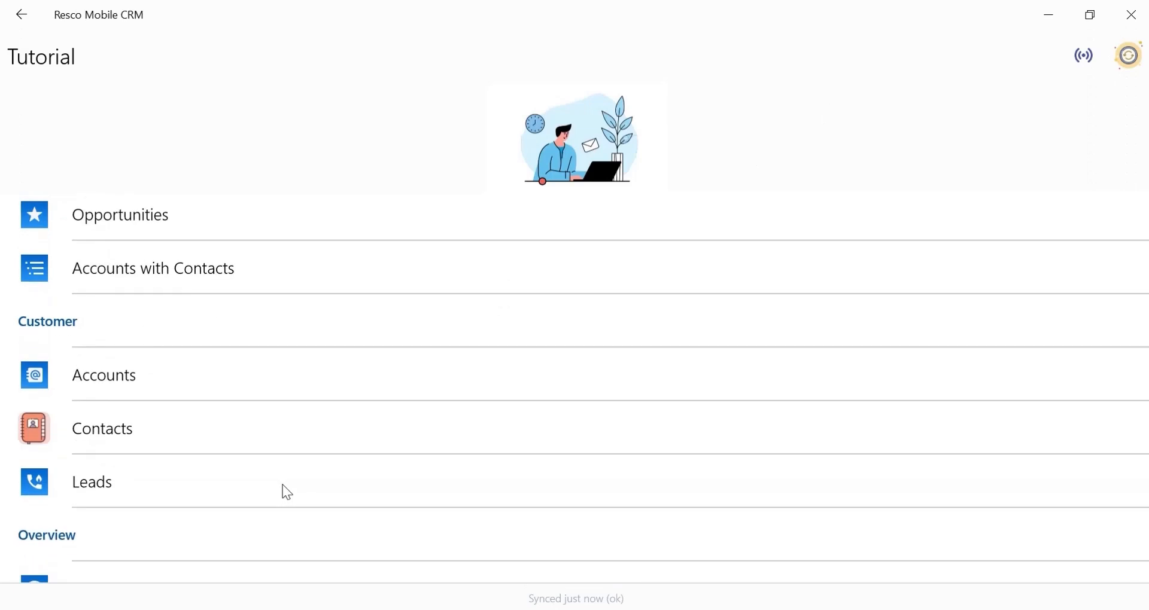
click(206, 376)
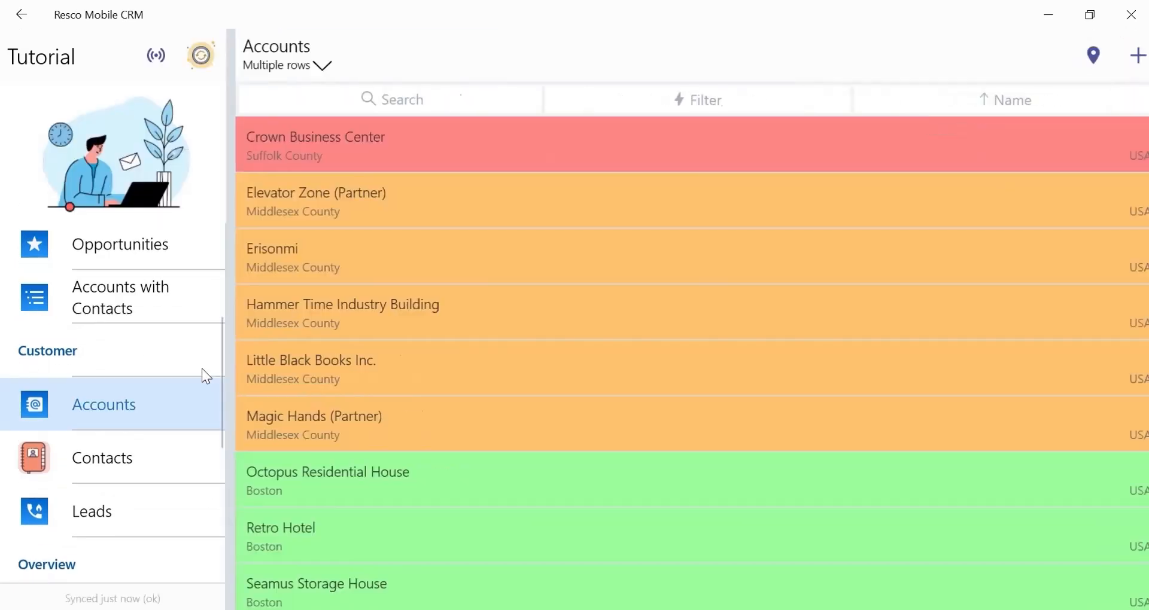
Check the actions offered for the Crown Business Center account, opening its Delete action and cancelling it
click(399, 147)
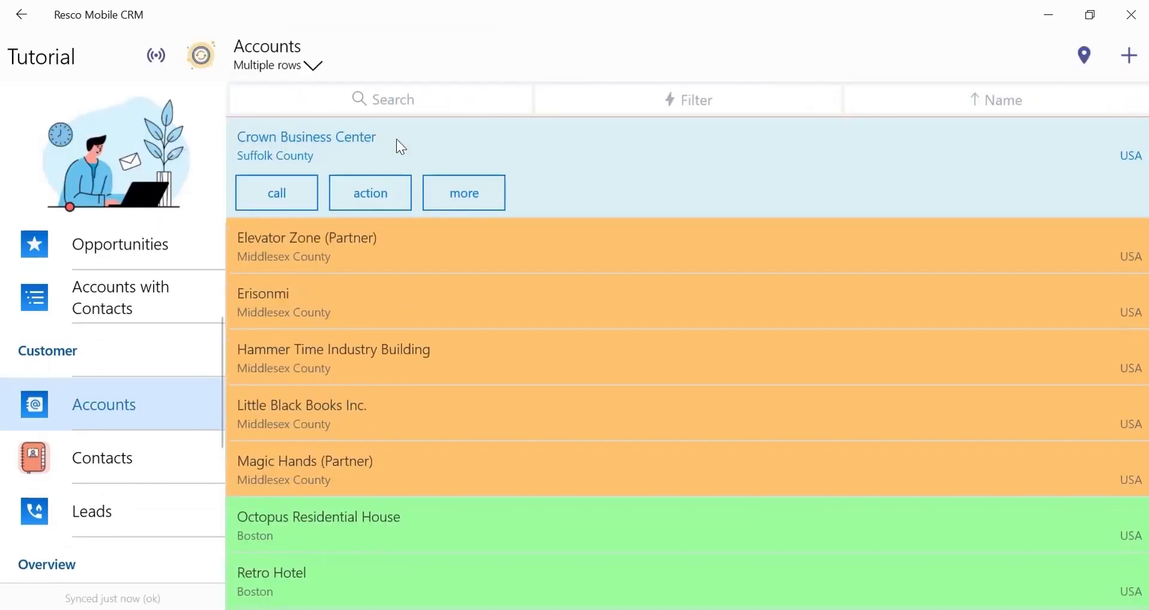
click(391, 189)
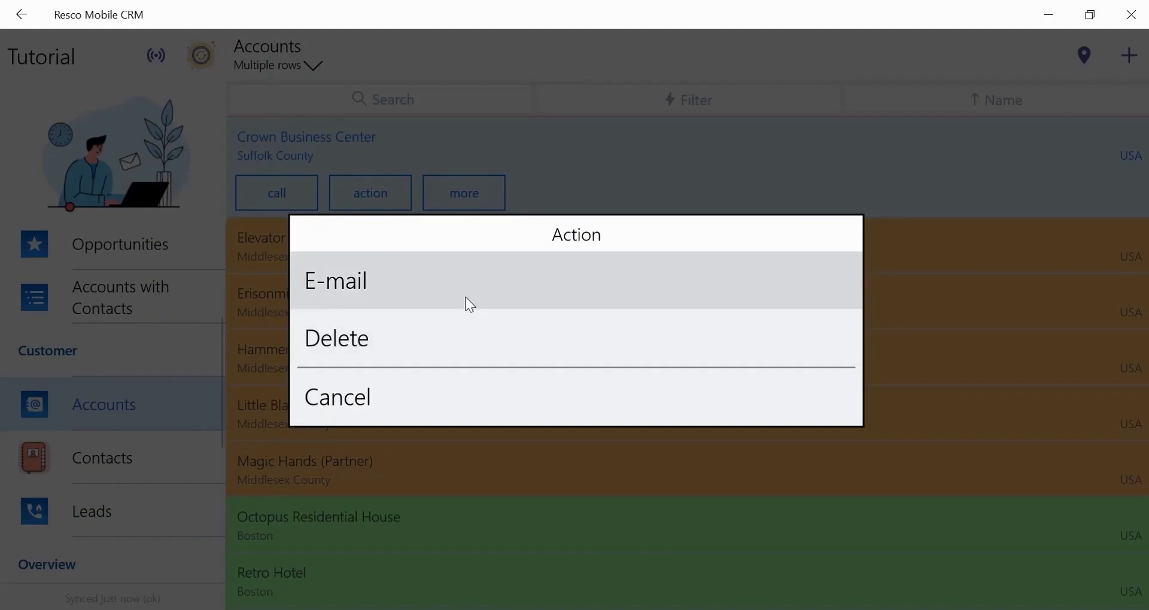
click(440, 334)
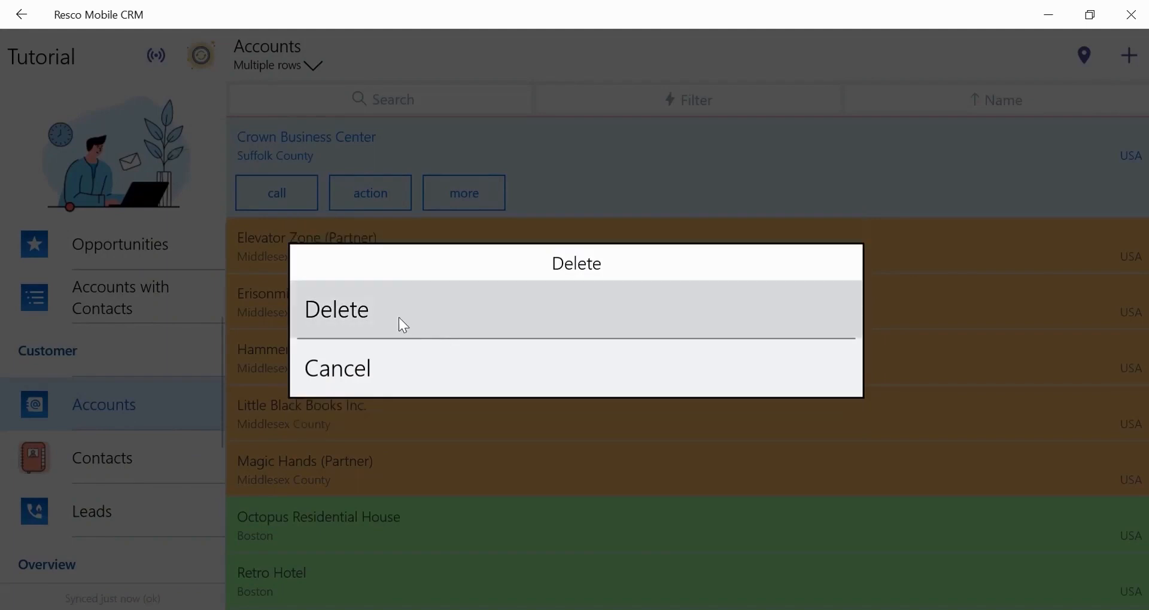
click(366, 374)
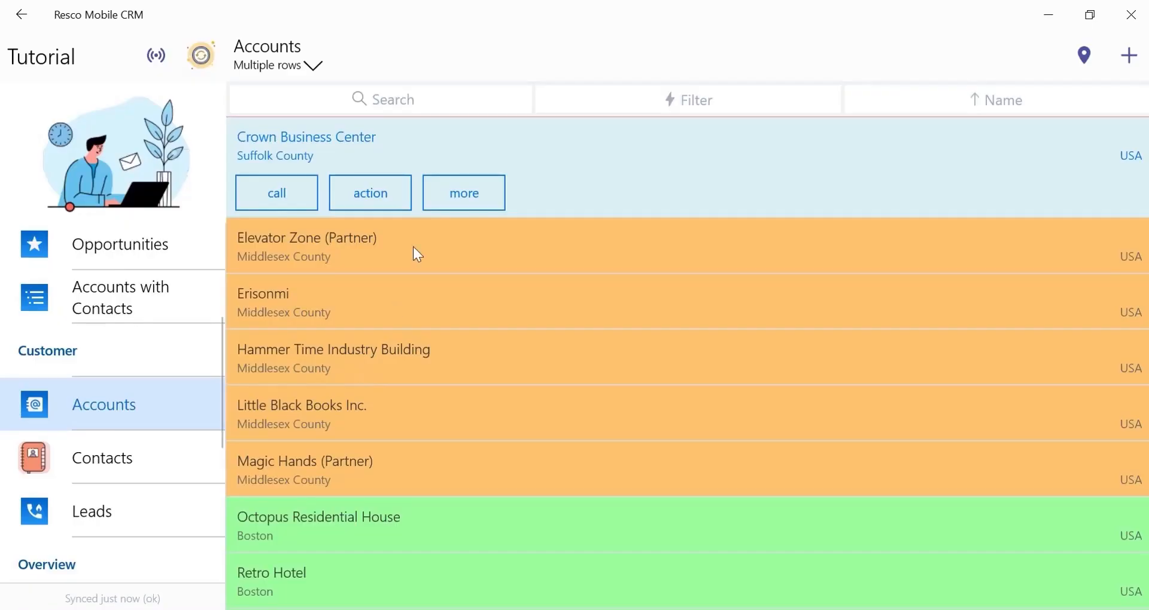
Check the actions offered for the Elevator Zone (Partner) and Octopus Residential House accounts, cancelling each list
click(366, 254)
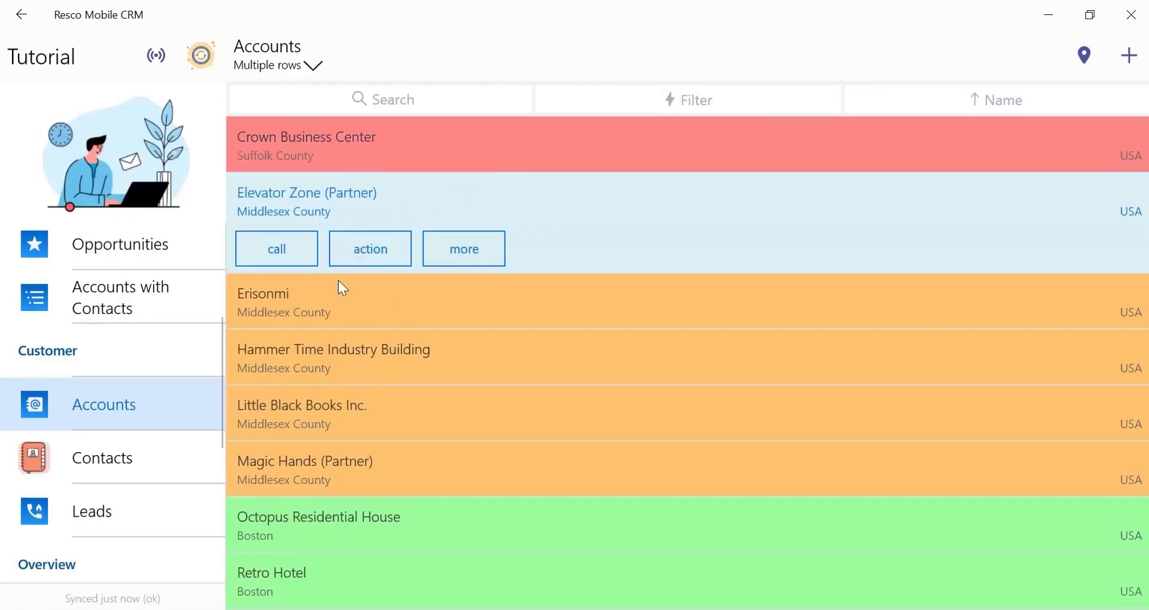
click(378, 250)
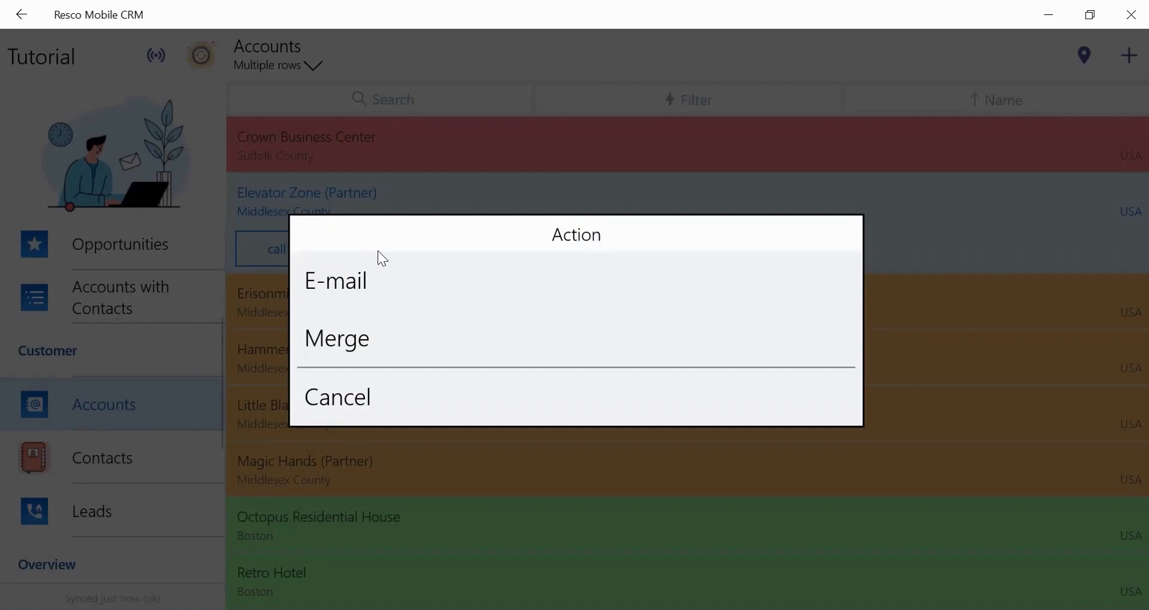
click(346, 403)
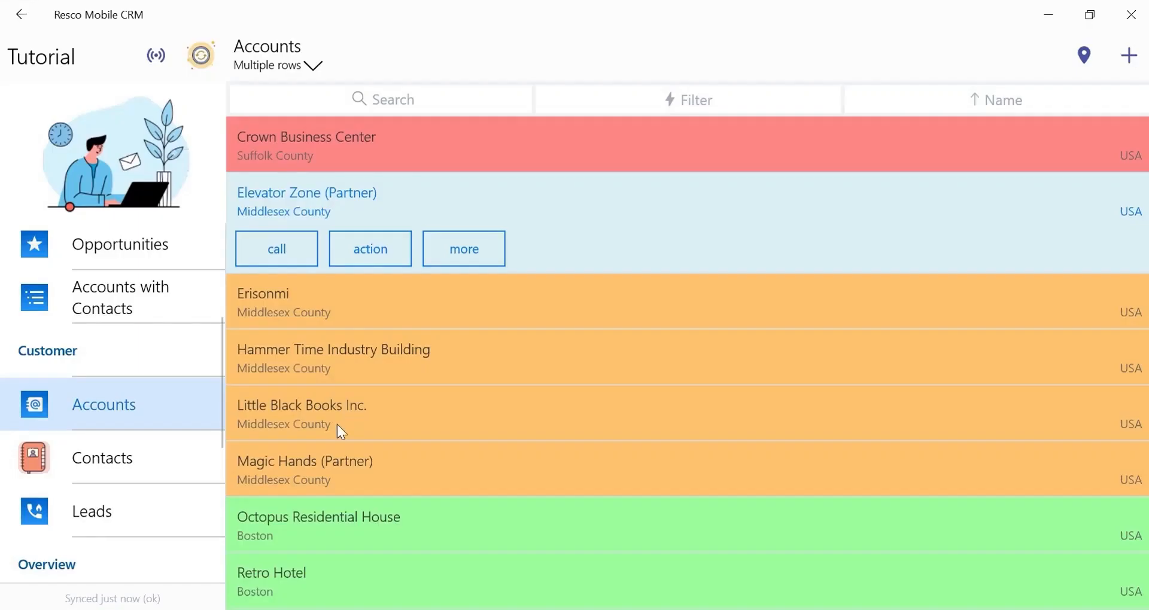
click(304, 522)
click(362, 521)
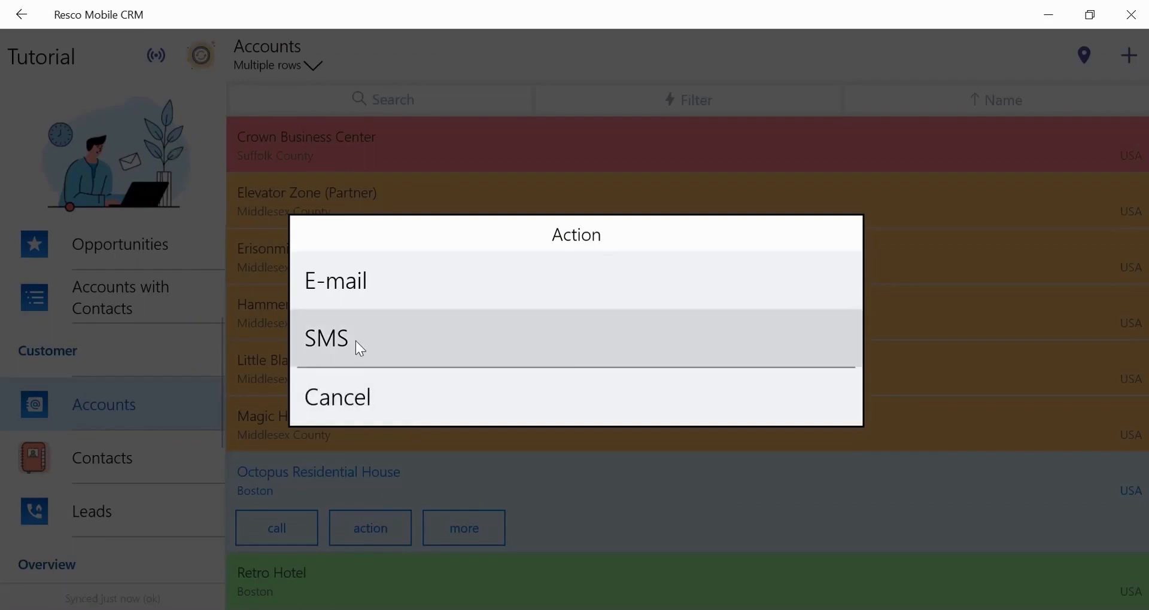
click(357, 395)
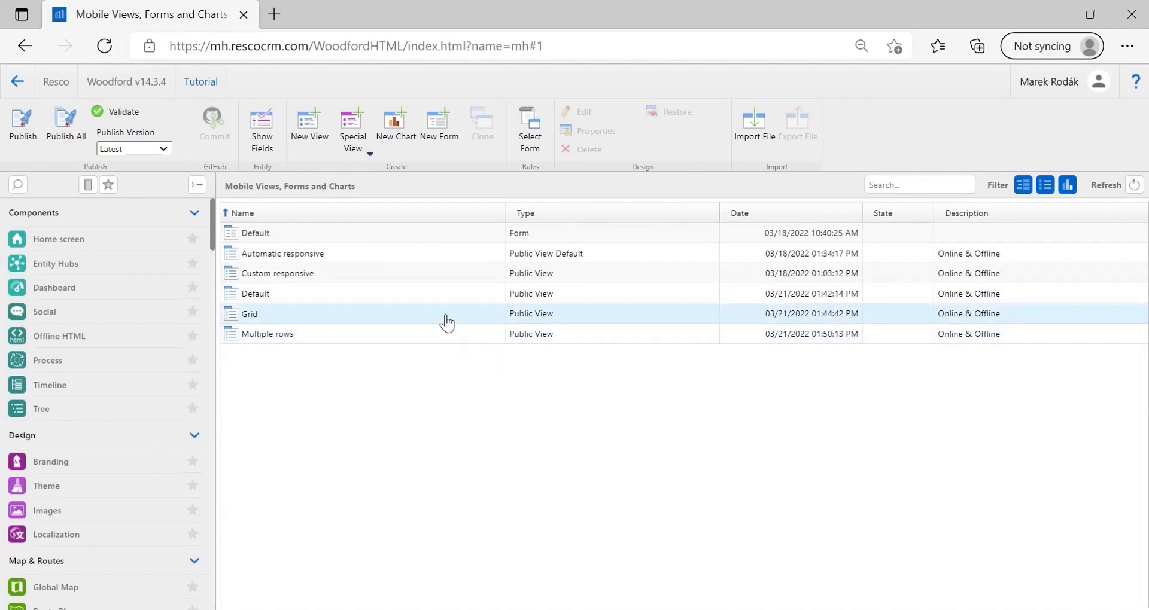
Open the Default public view of Account and add Delete and Merge to its multi-select commands
double_click(421, 299)
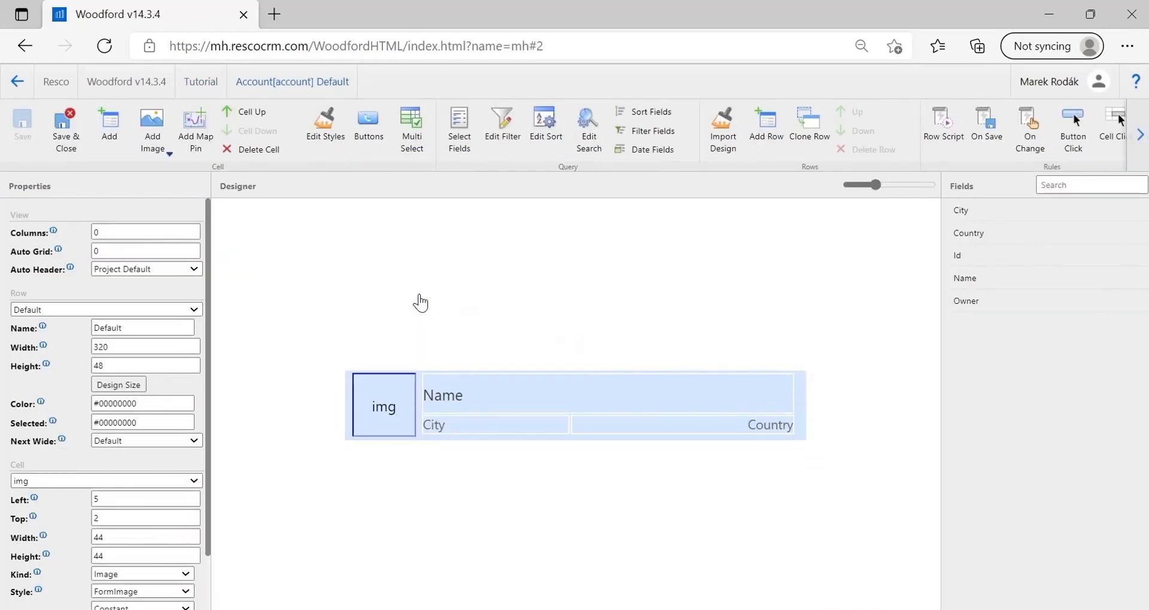
click(419, 150)
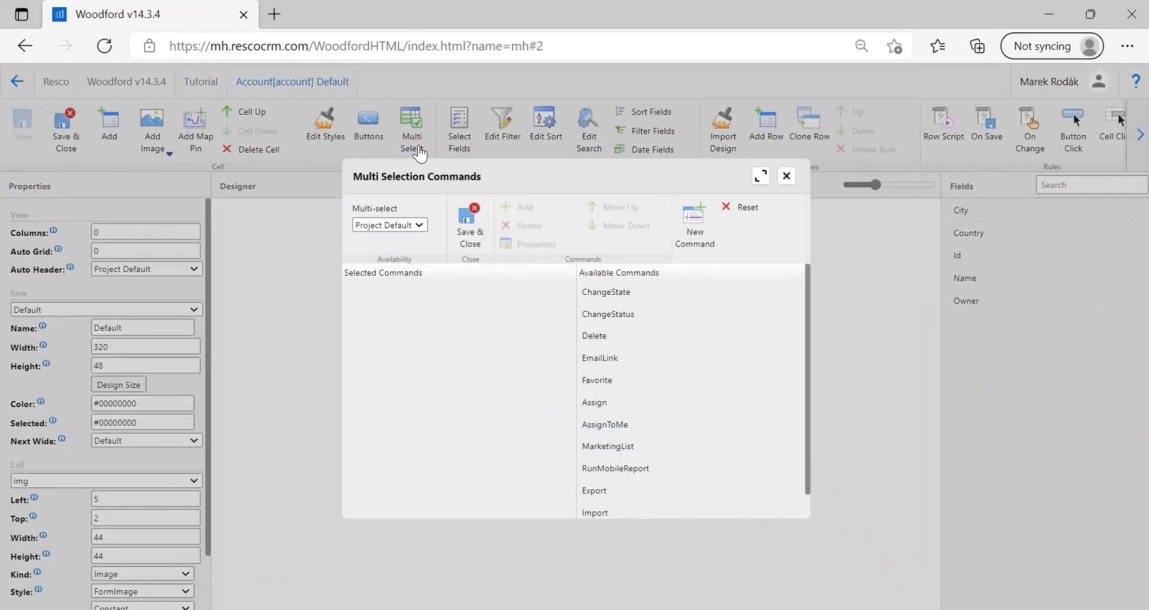
double_click(606, 336)
scroll(626, 458, down, 1)
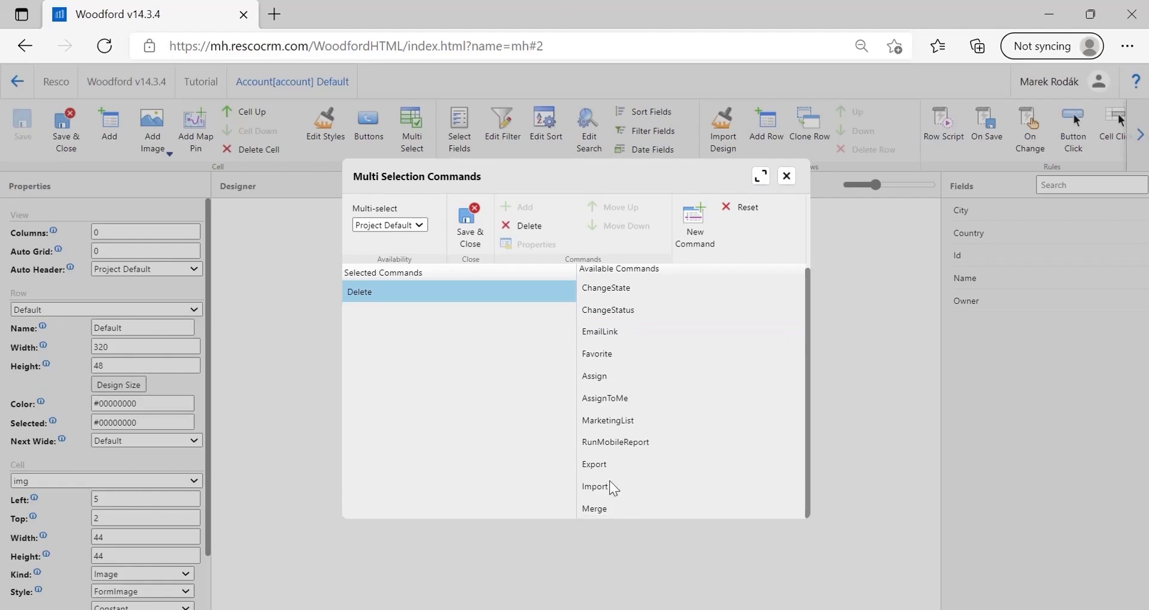
double_click(592, 509)
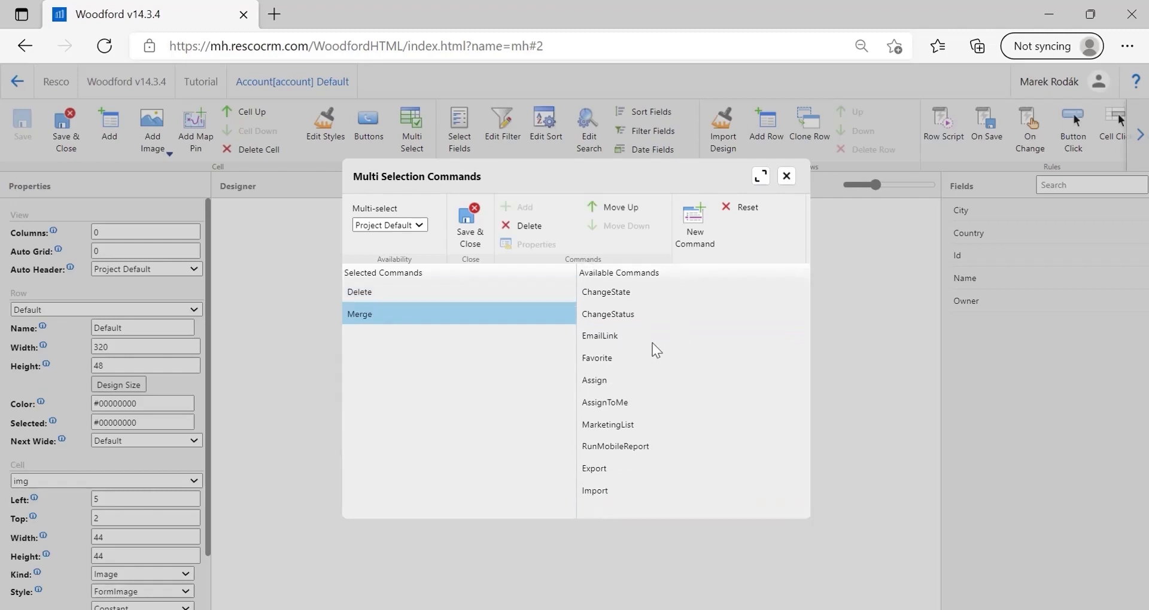
Add the ChangeStatus command to the multi-select commands with Active as its selected status
click(632, 320)
double_click(632, 321)
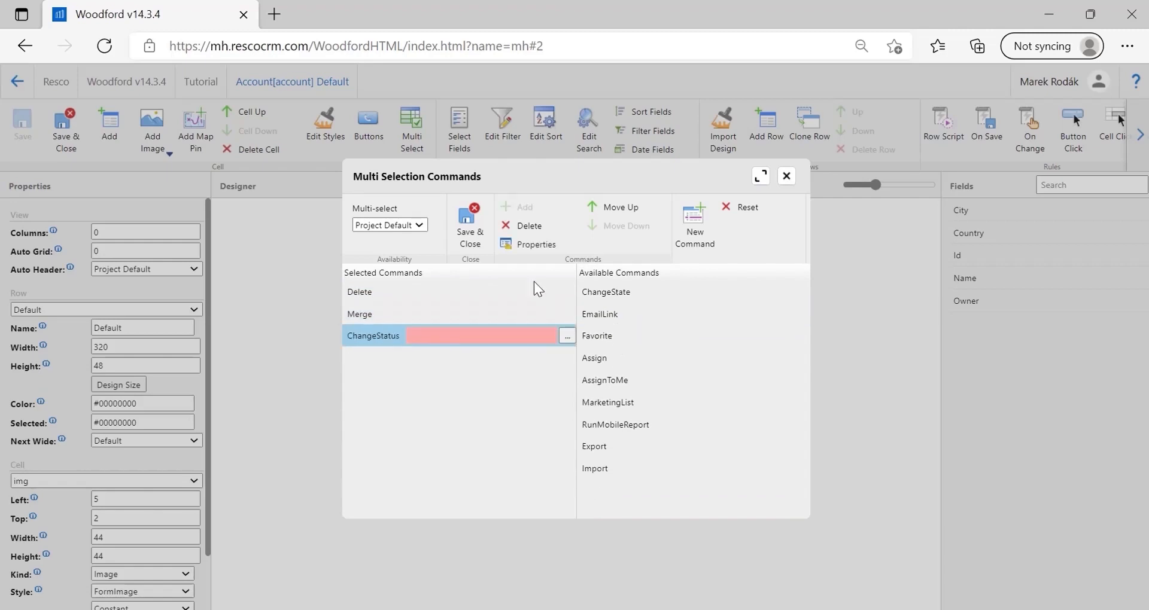
click(567, 336)
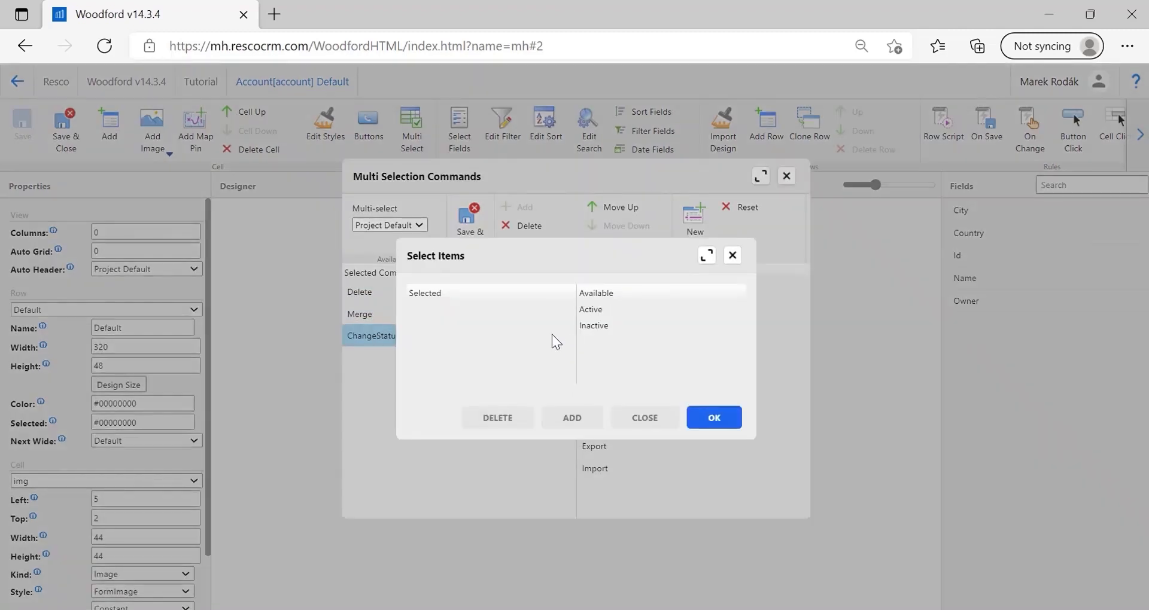
click(613, 309)
double_click(613, 308)
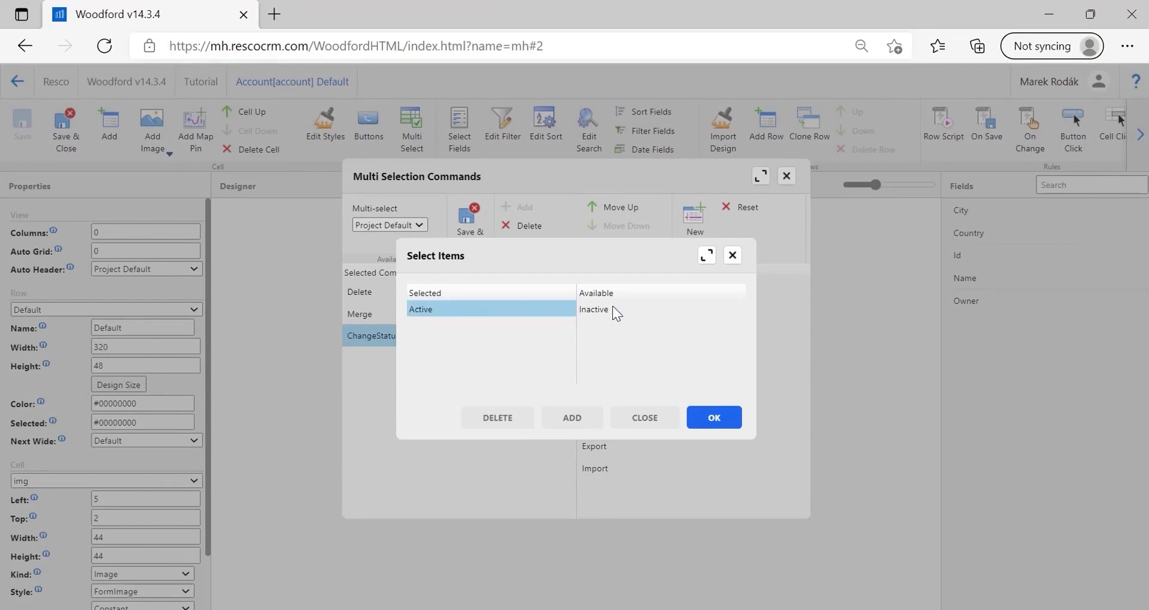
click(731, 419)
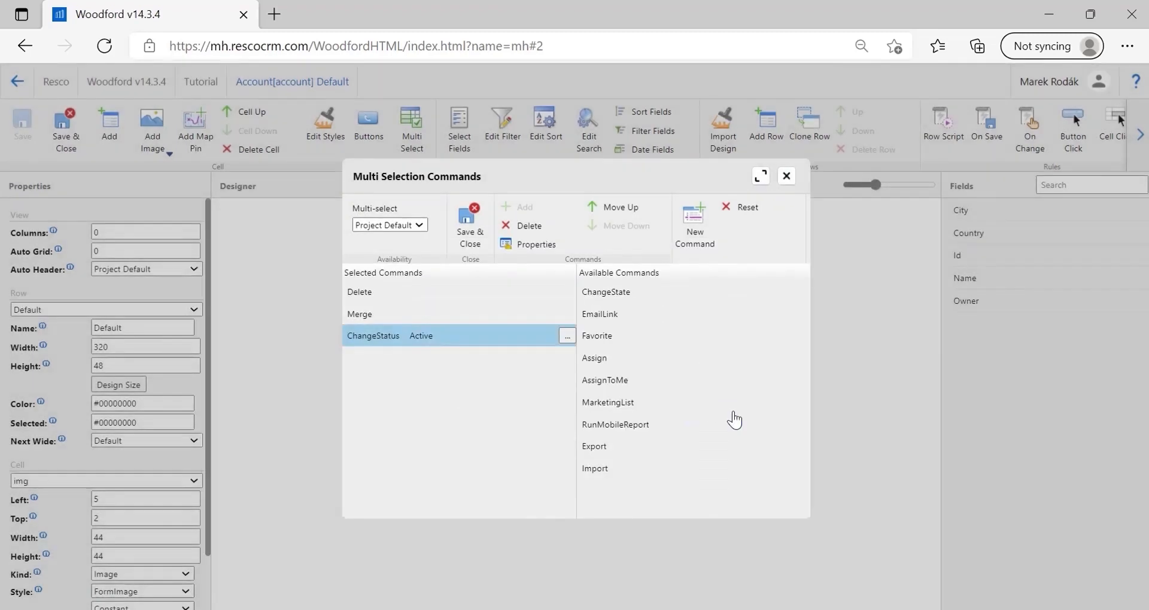
Save the multi-select commands, save and close the Default view, and publish the project
click(471, 238)
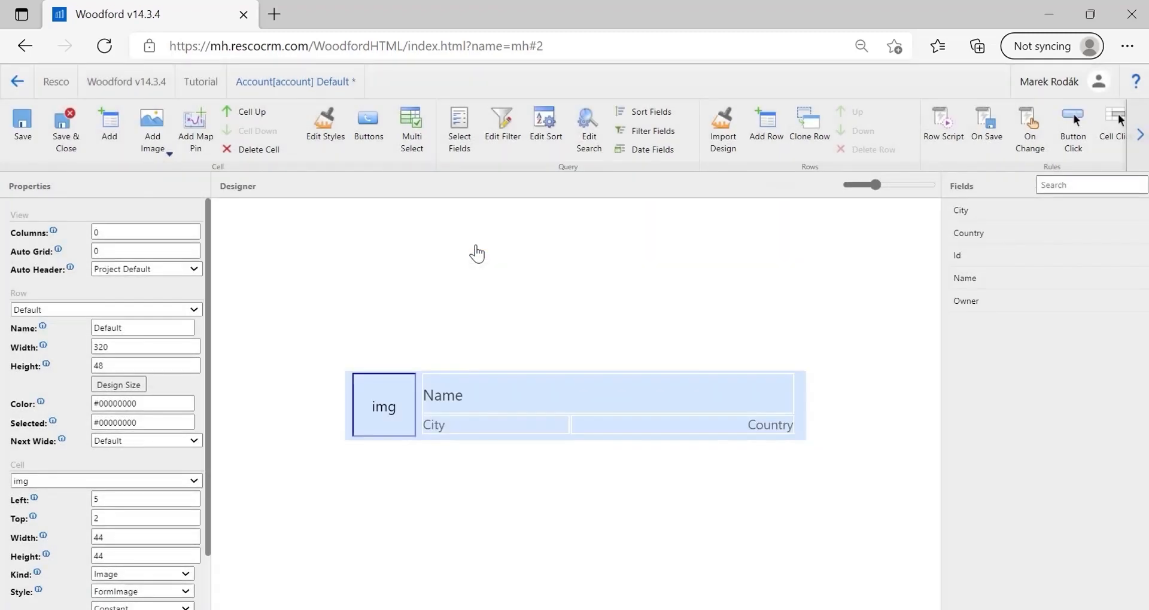
click(59, 153)
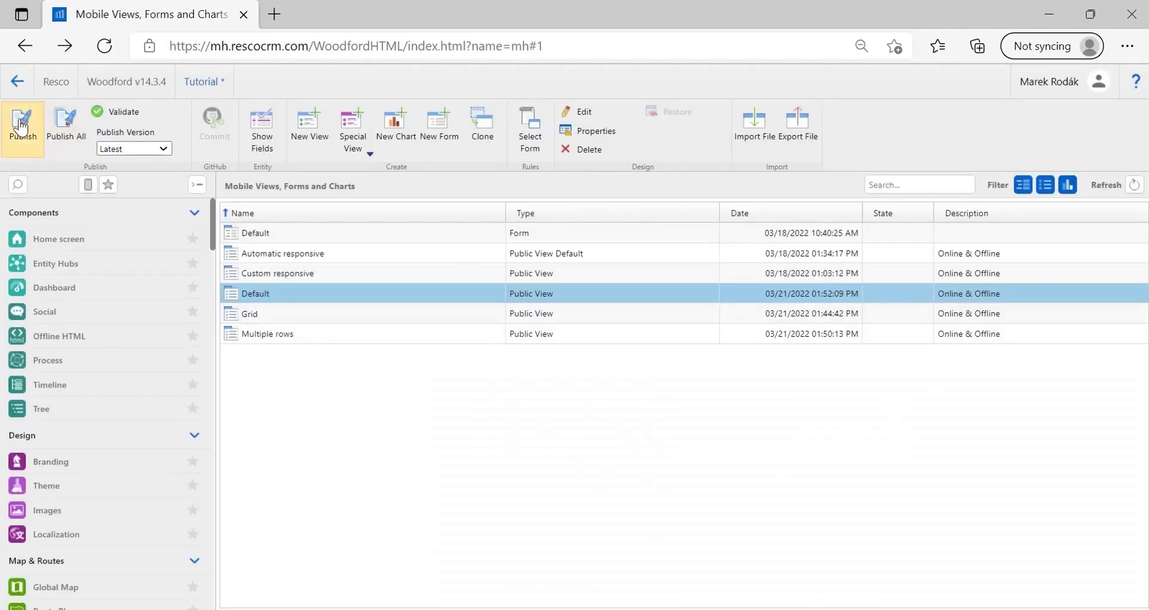
click(21, 127)
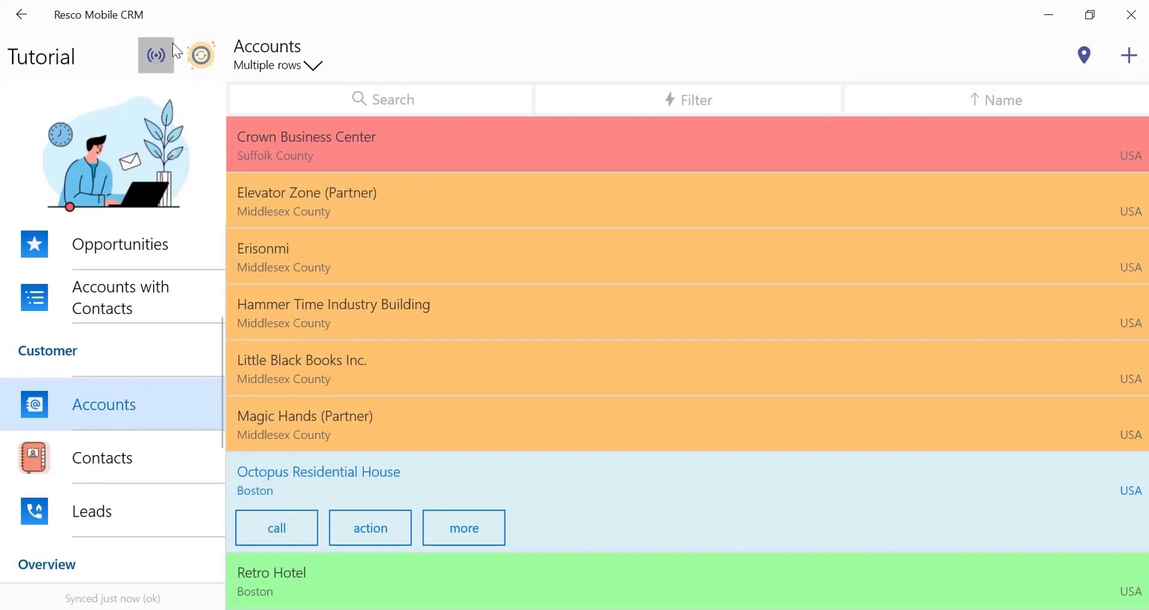
Switch to Resco Mobile CRM, synchronize the published changes and show the Accounts list in the Default view
click(200, 56)
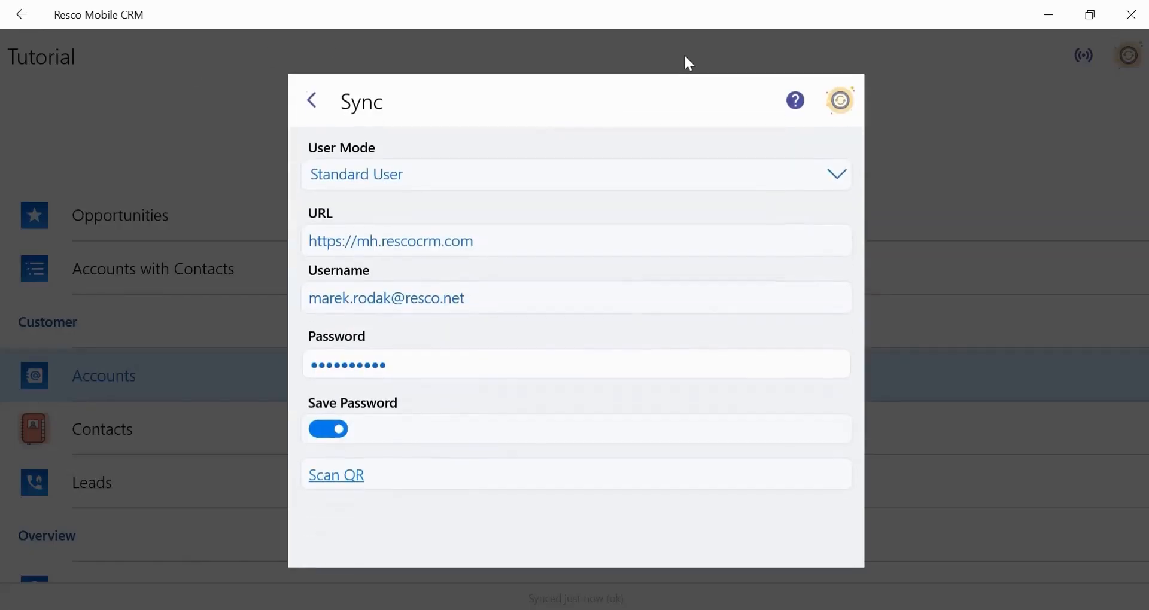
click(855, 112)
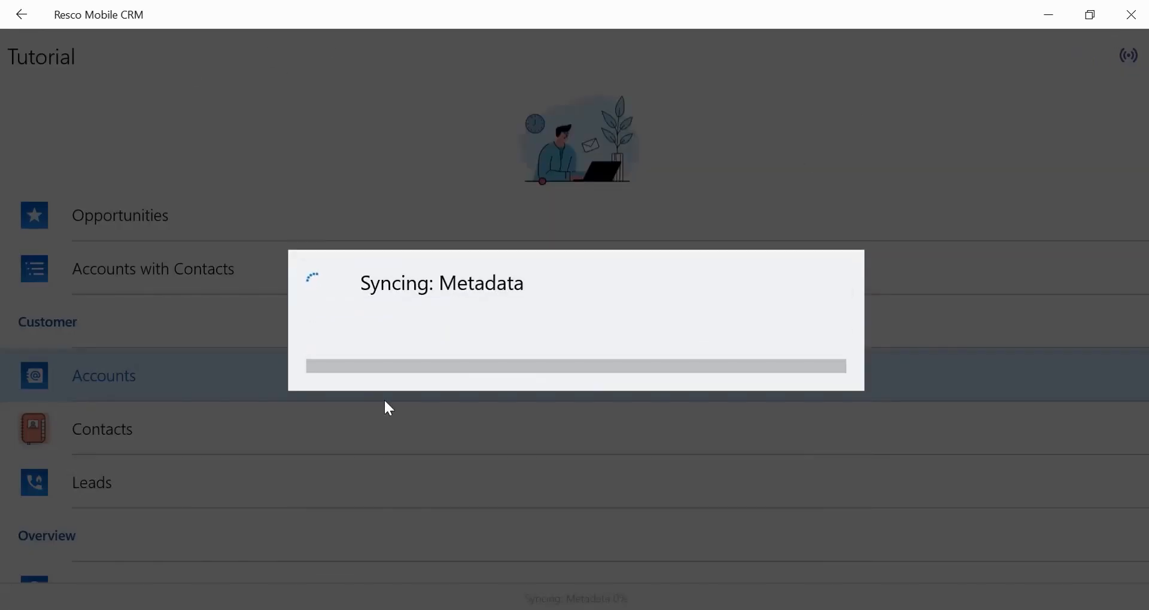
scroll(259, 467, down, 3)
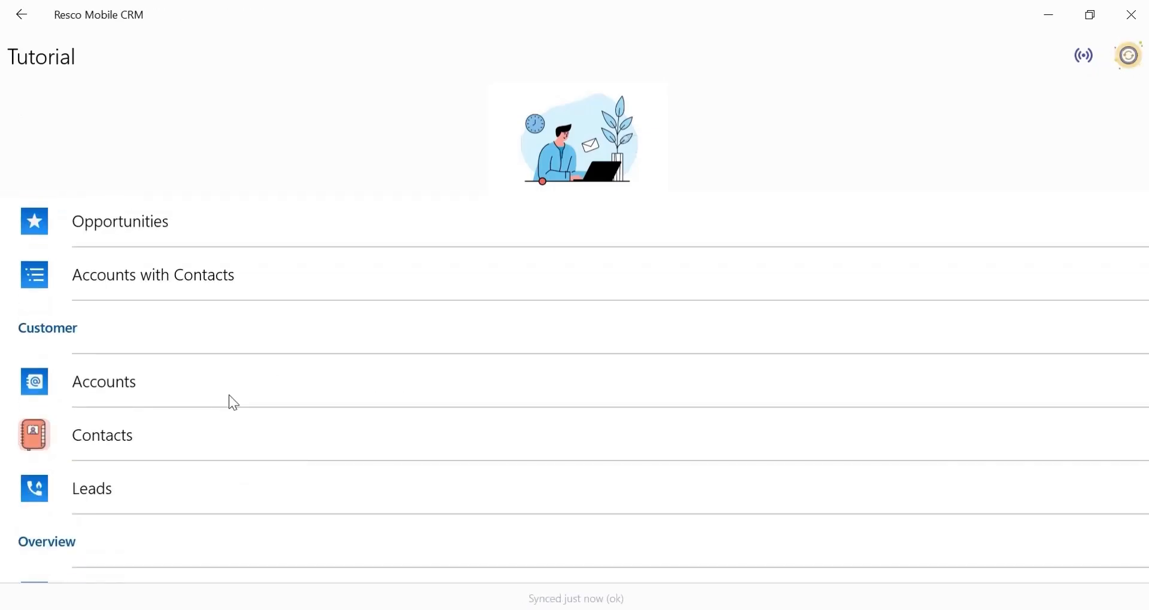
click(229, 396)
click(314, 65)
click(308, 213)
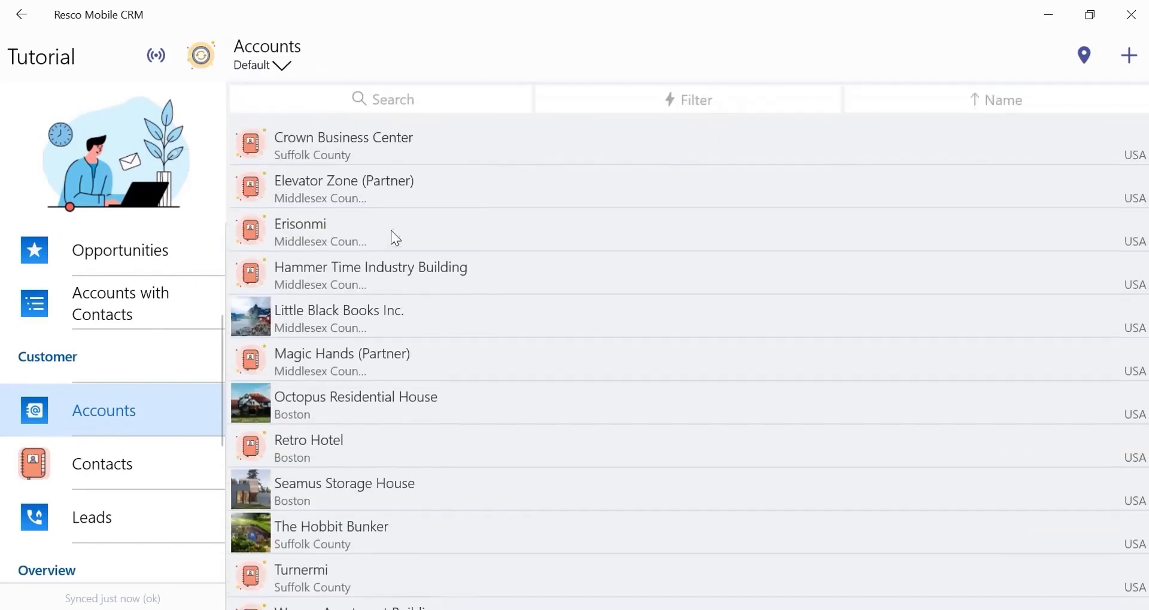
Multi-select the accounts from Crown Business Center through Retro Hotel, except Magic Hands (Partner), and apply the Active command
right_click(321, 152)
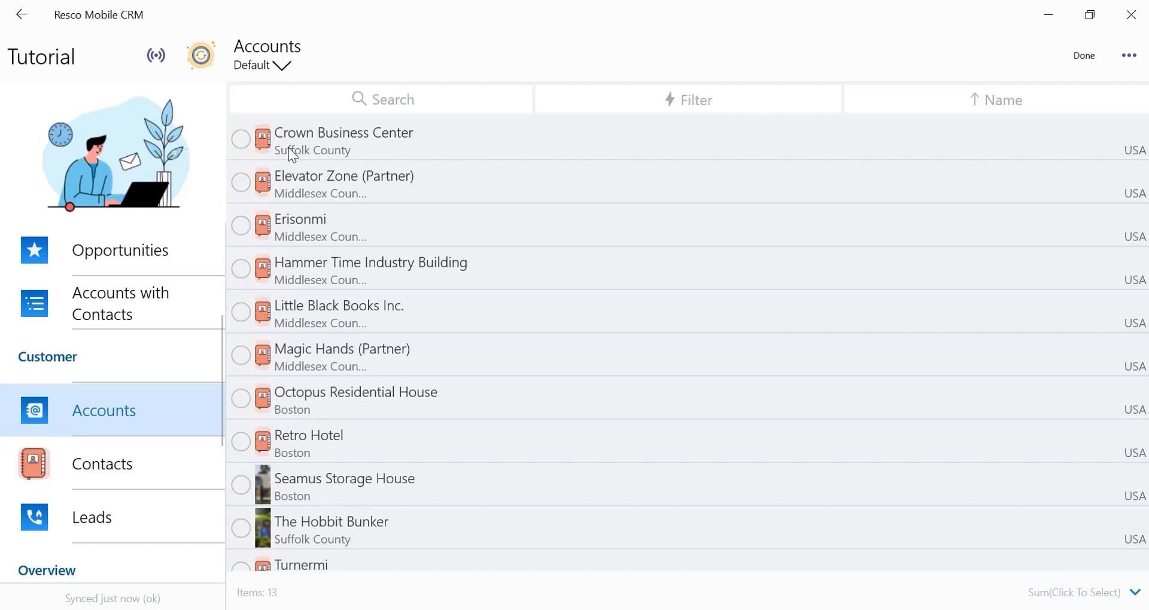
click(242, 140)
click(240, 183)
click(241, 225)
click(239, 316)
click(241, 401)
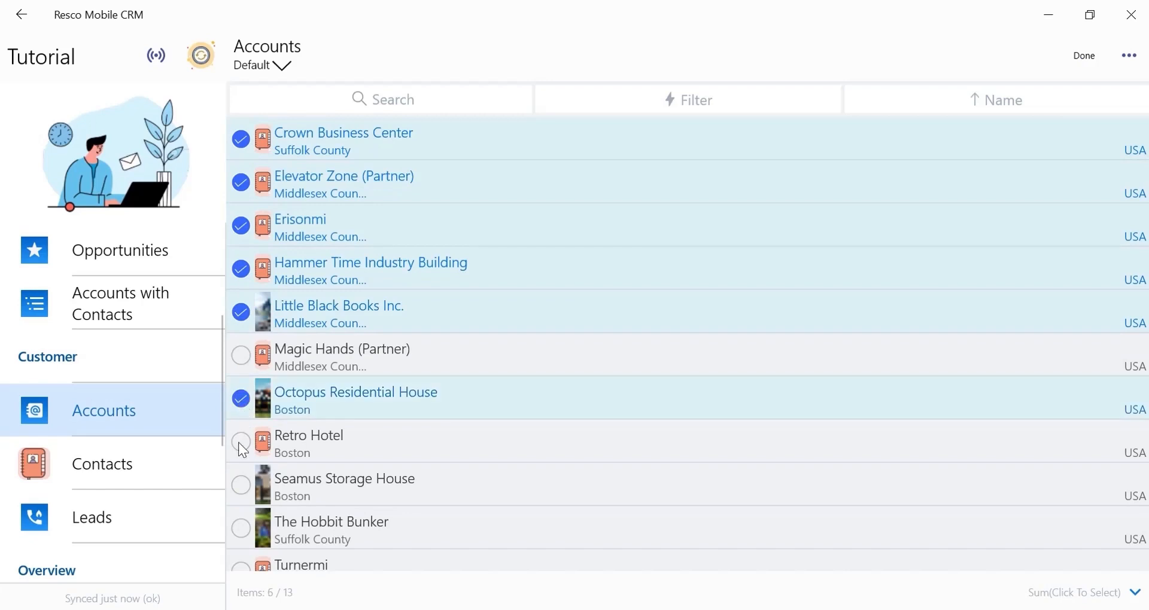
click(1134, 56)
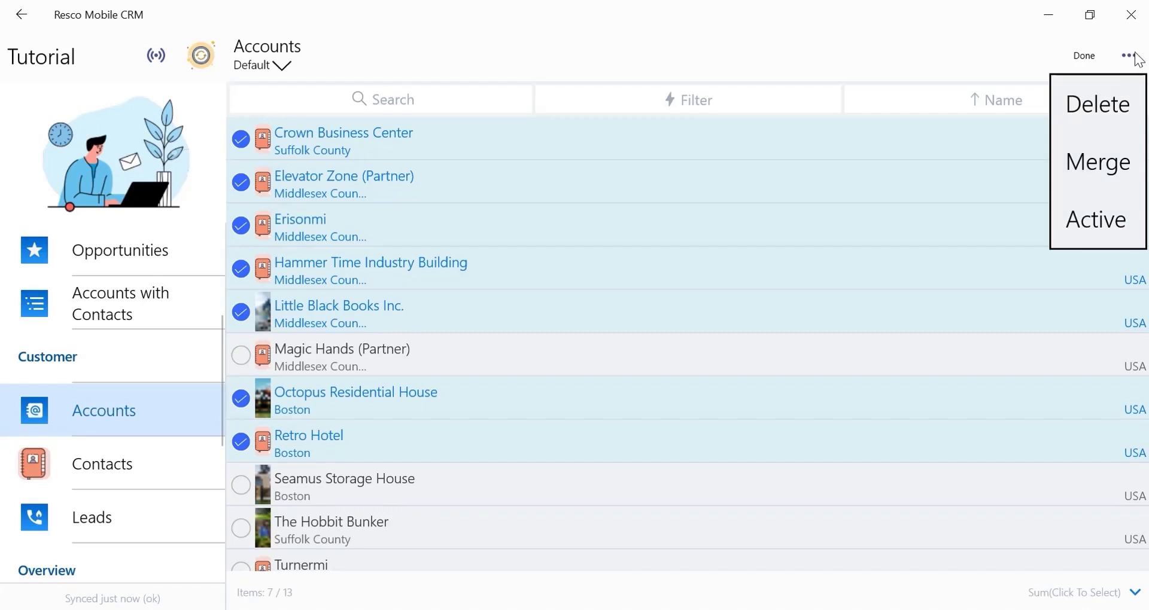
click(1099, 219)
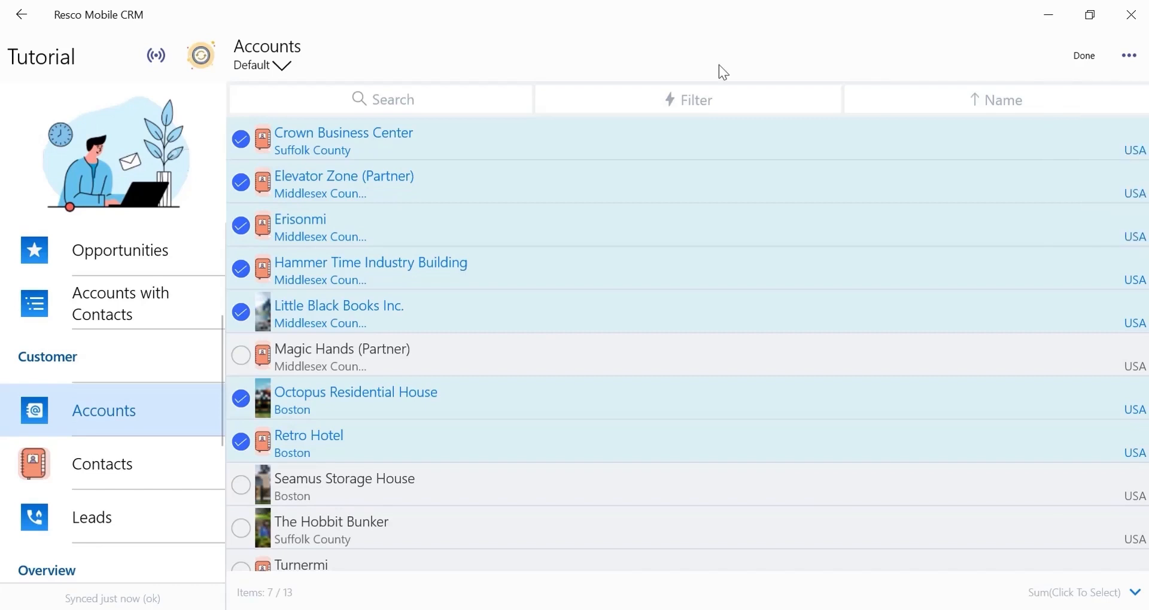